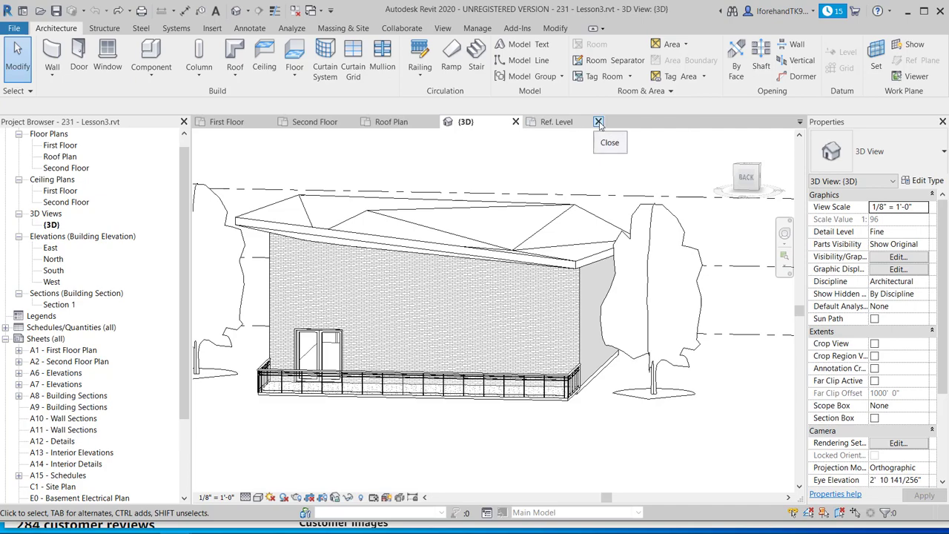
# - Close the Cove.rfa family without saving its changes
pyautogui.click(598, 122)
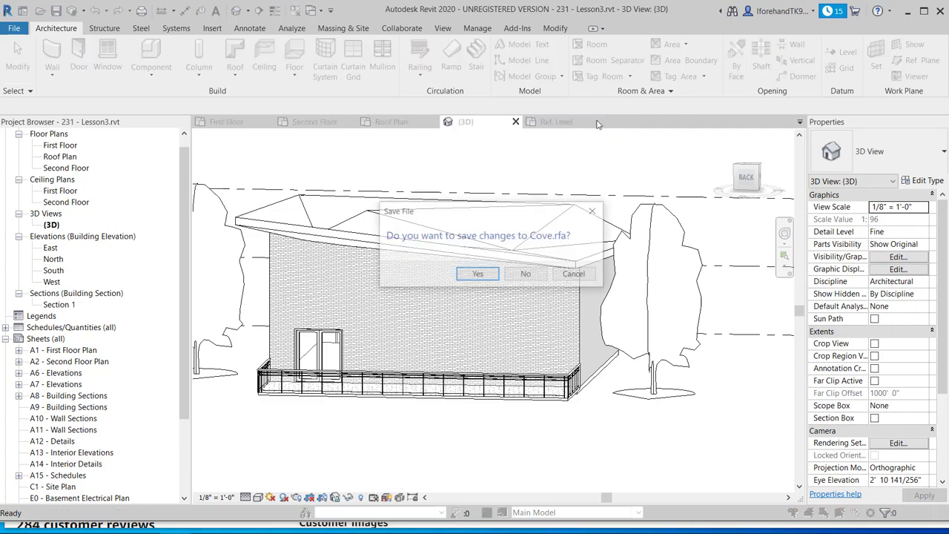
pyautogui.click(519, 274)
# - Change the Double-Glass 1 door beside the railed slab to the 68" x 80" type
pyautogui.keyDown('shift'); pyautogui.moveTo(318, 354); pyautogui.dragTo(433, 382, button='middle'); pyautogui.keyUp('shift')
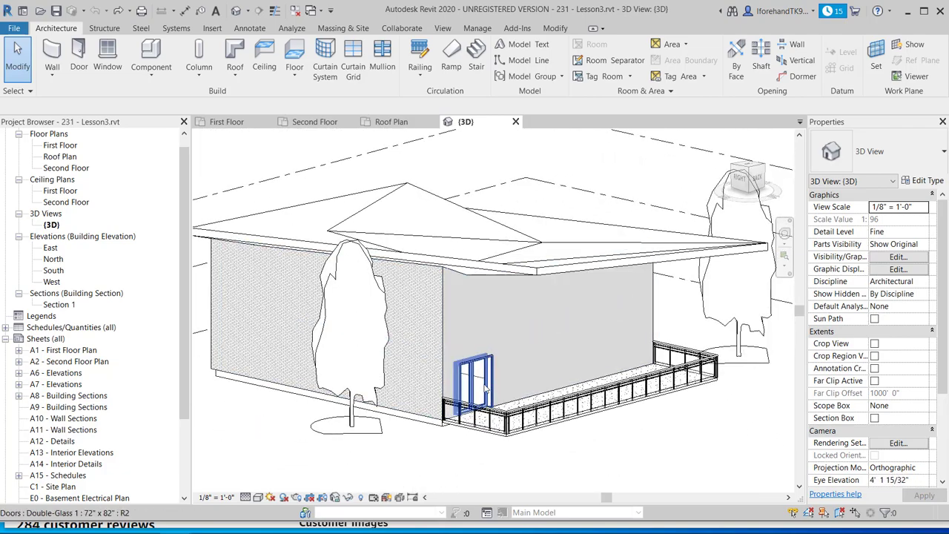
pyautogui.scroll(3, 471, 382)
pyautogui.click(469, 387)
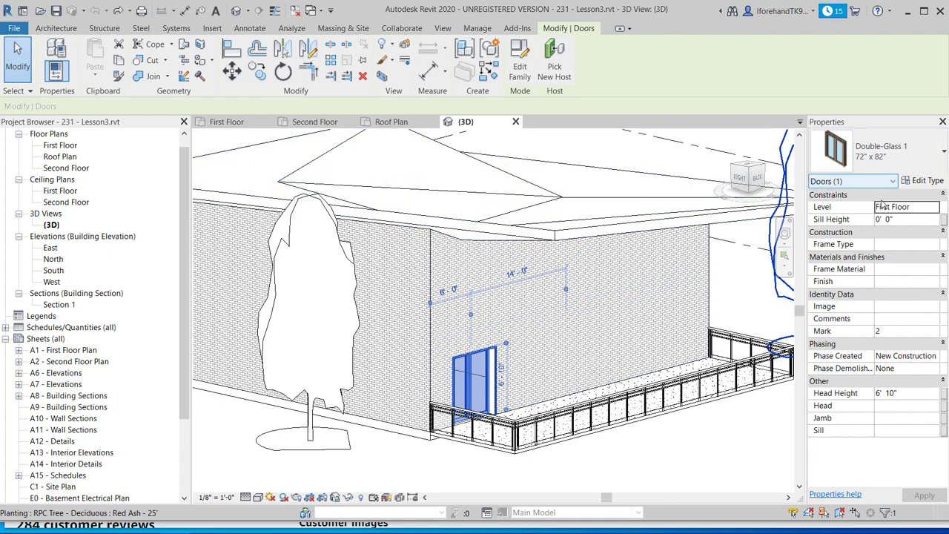
pyautogui.click(909, 183)
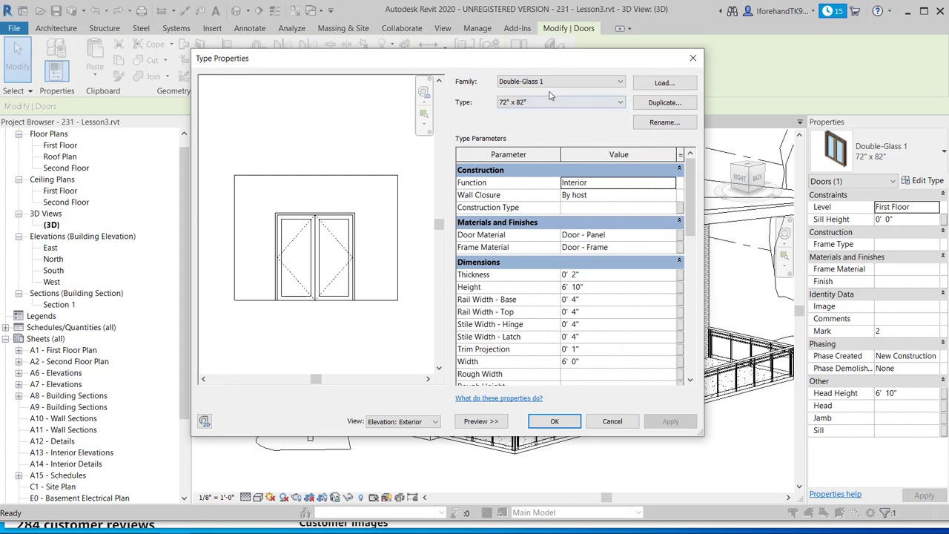
pyautogui.click(550, 105)
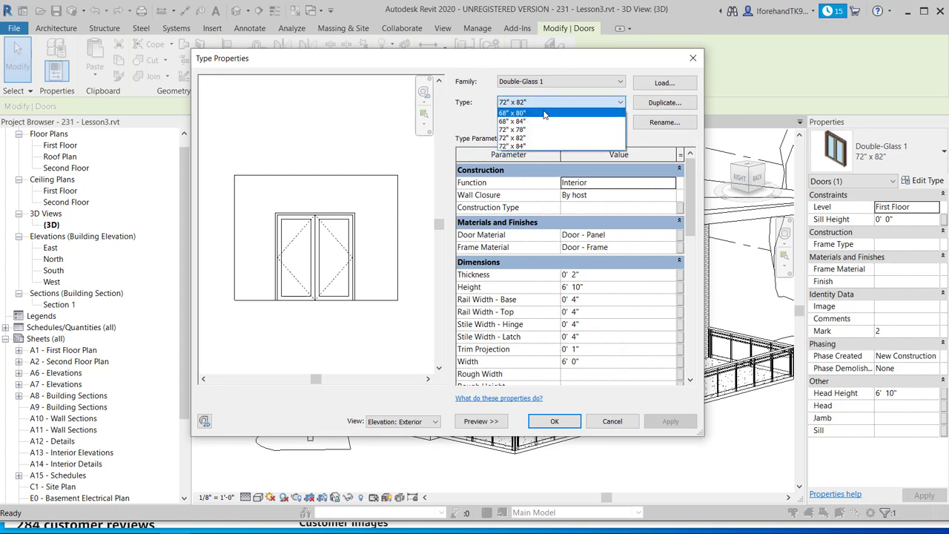
pyautogui.click(545, 114)
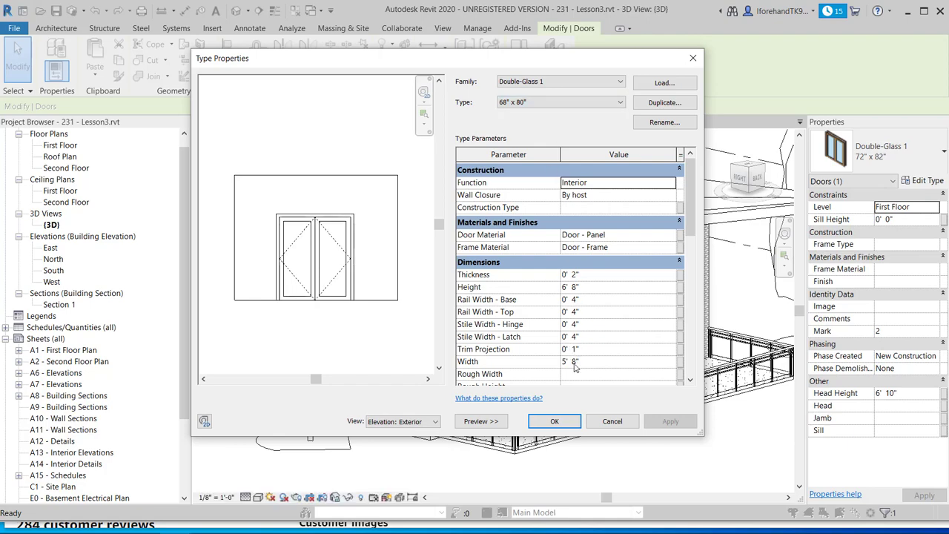
pyautogui.click(538, 423)
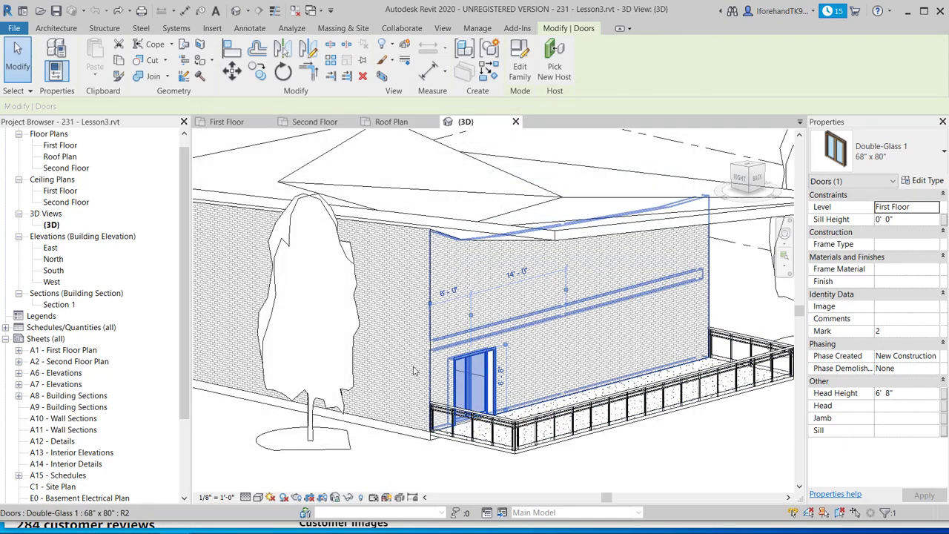
# - Examine the glass door, the adjoining brick walls and the roof edge around that corner of the building
pyautogui.scroll(3, 501, 397)
pyautogui.keyDown('shift'); pyautogui.moveTo(501, 397); pyautogui.dragTo(501, 418, button='middle'); pyautogui.keyUp('shift')
pyautogui.scroll(-2, 414, 357)
pyautogui.scroll(-2, 413, 359)
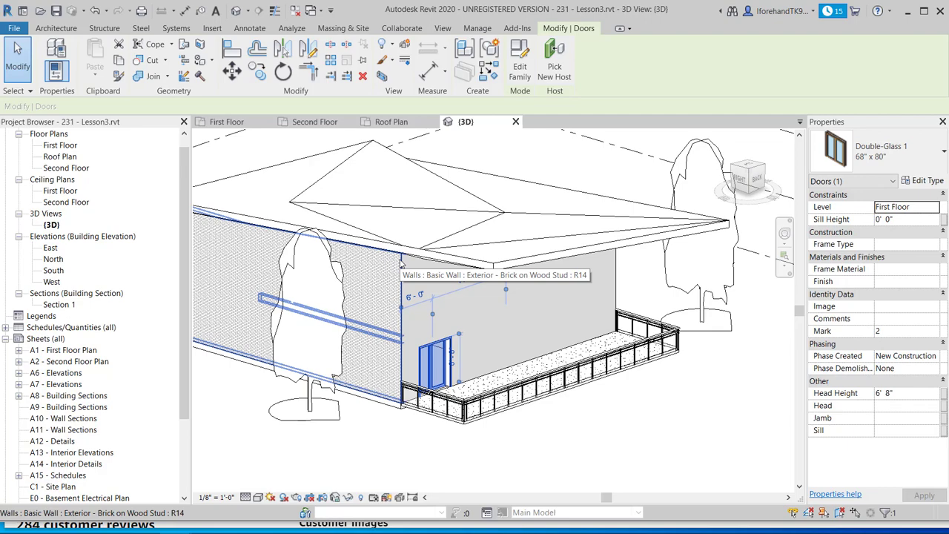
pyautogui.scroll(5, 400, 326)
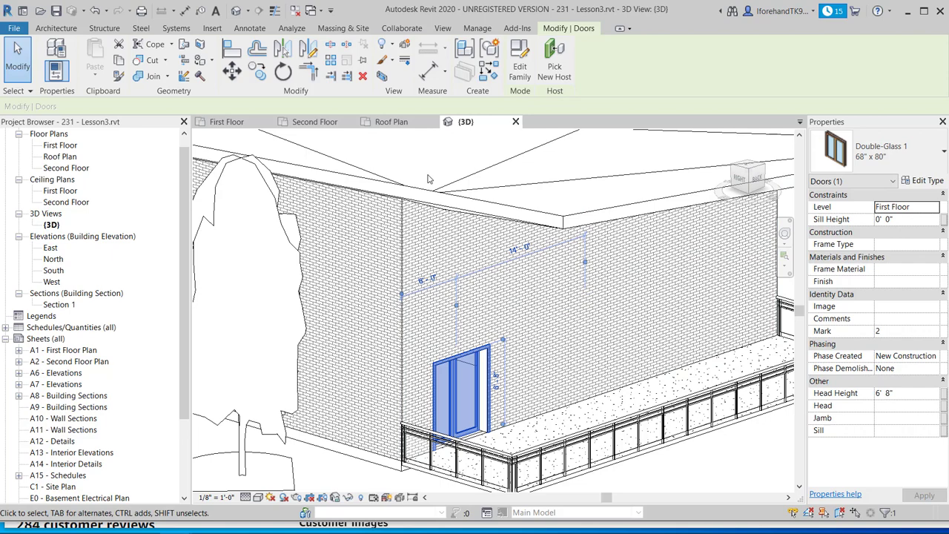
pyautogui.scroll(-4, 375, 261)
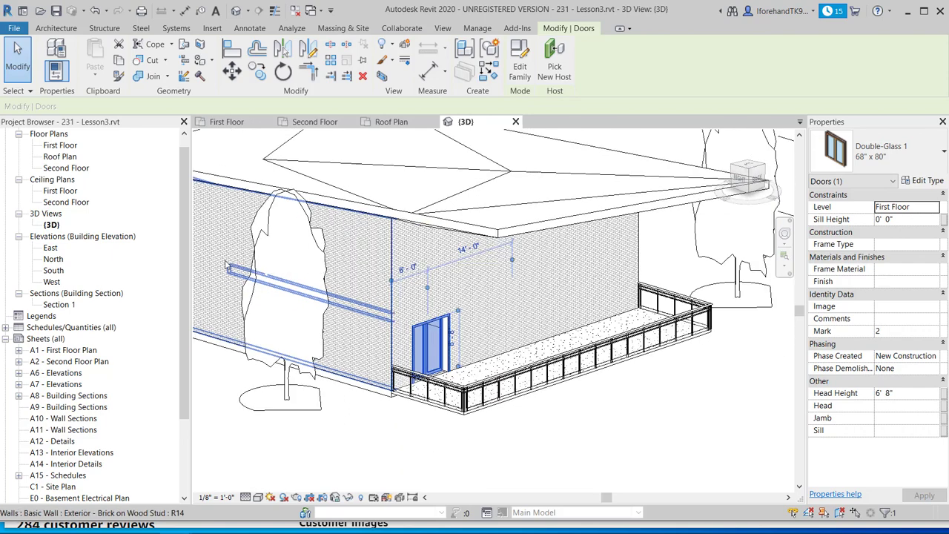
pyautogui.keyDown('shift'); pyautogui.moveTo(225, 266); pyautogui.dragTo(344, 283, button='middle'); pyautogui.keyUp('shift')
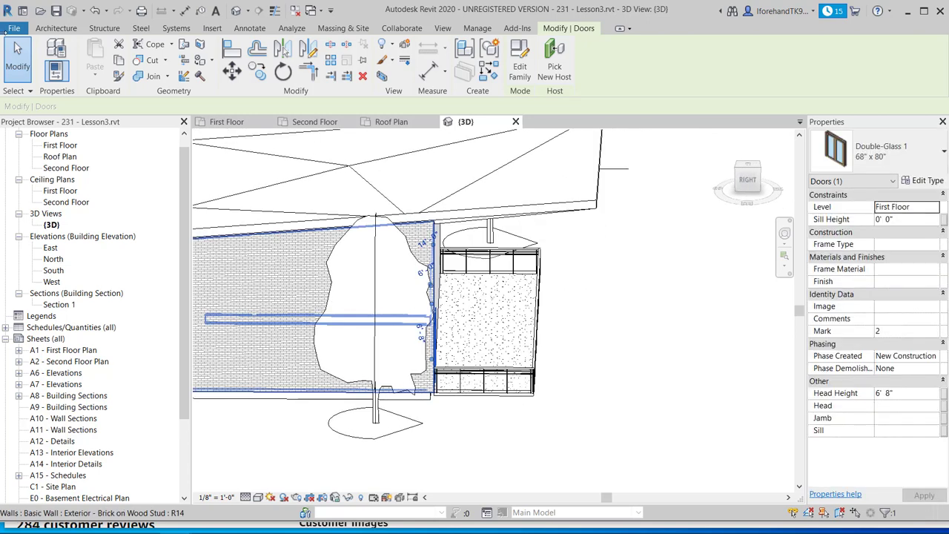
# - Create a new family from the Profile-Hosted.rft template
pyautogui.click(7, 27)
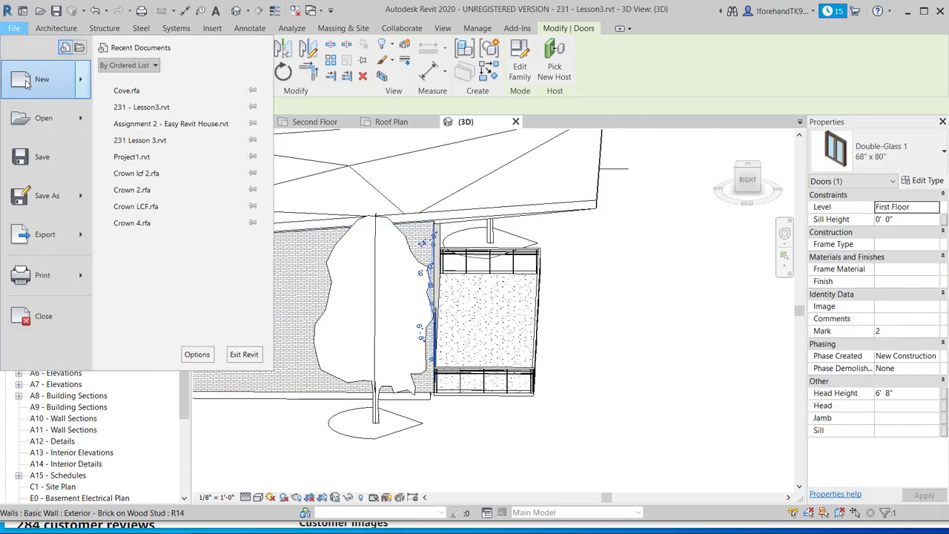
pyautogui.moveTo(26, 83)
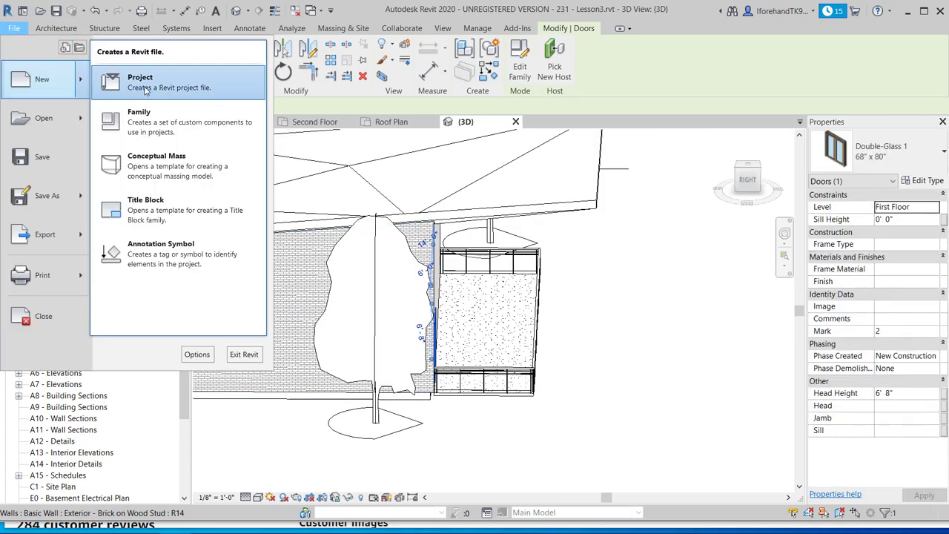
pyautogui.click(167, 130)
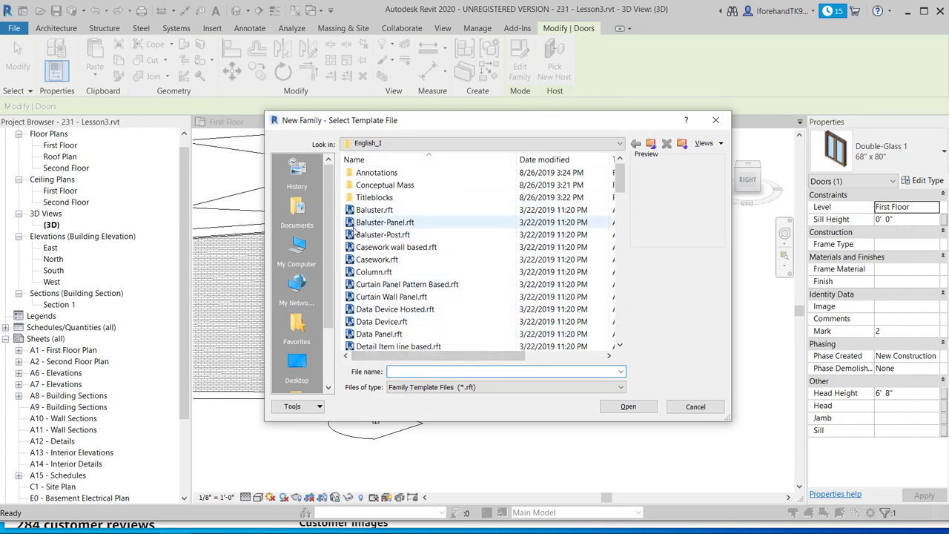
pyautogui.scroll(-7, 393, 269)
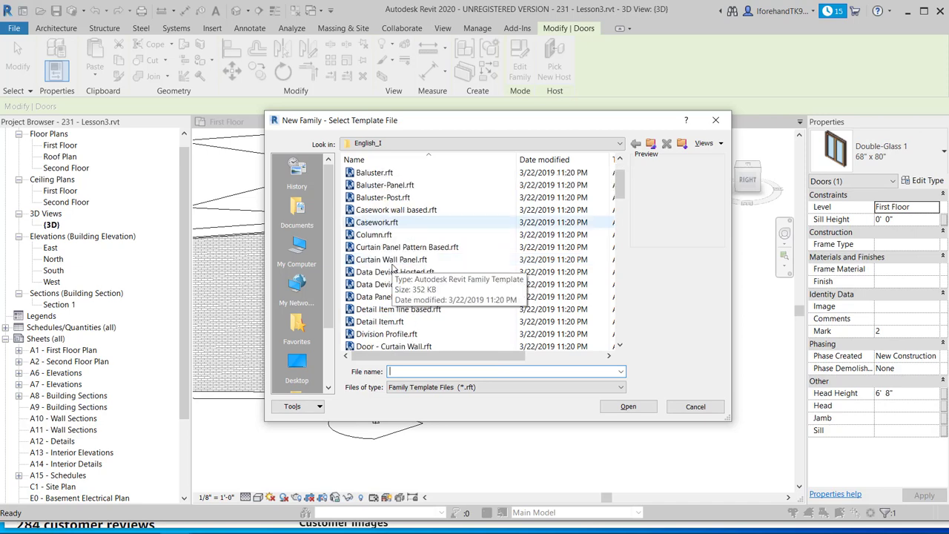
pyautogui.scroll(-8, 393, 269)
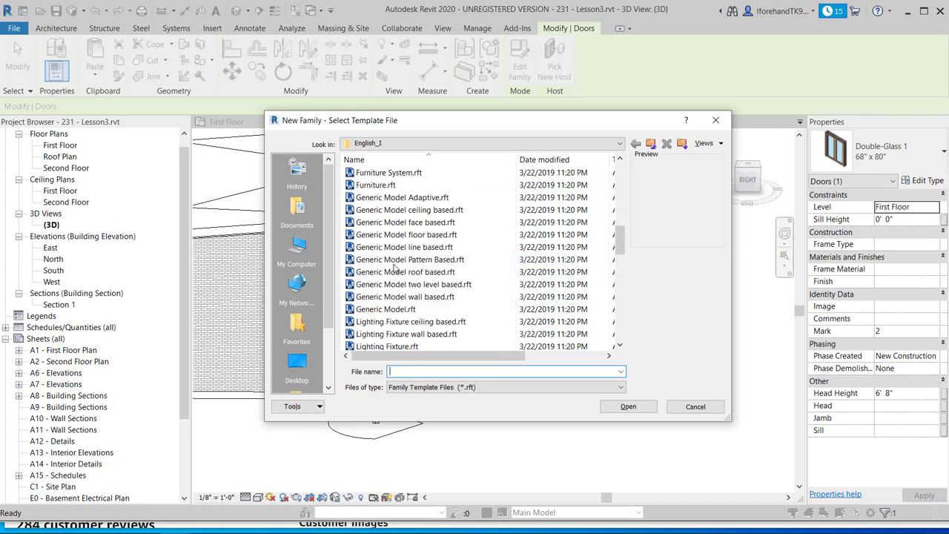
pyautogui.scroll(-1, 394, 269)
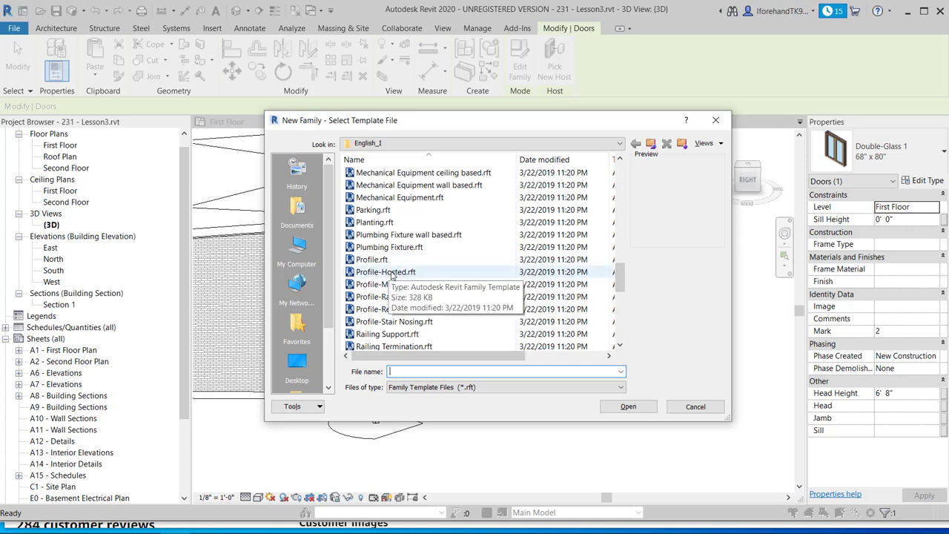
pyautogui.click(392, 275)
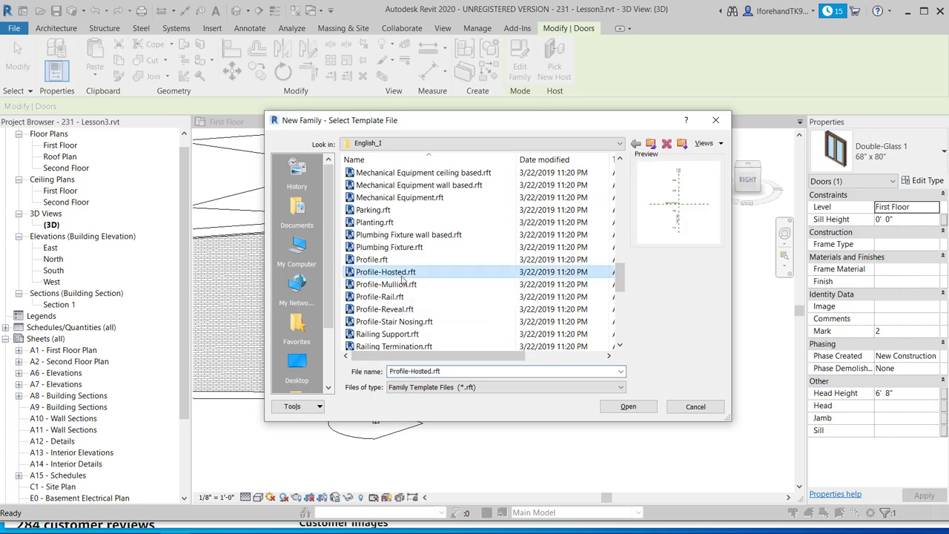
pyautogui.click(627, 407)
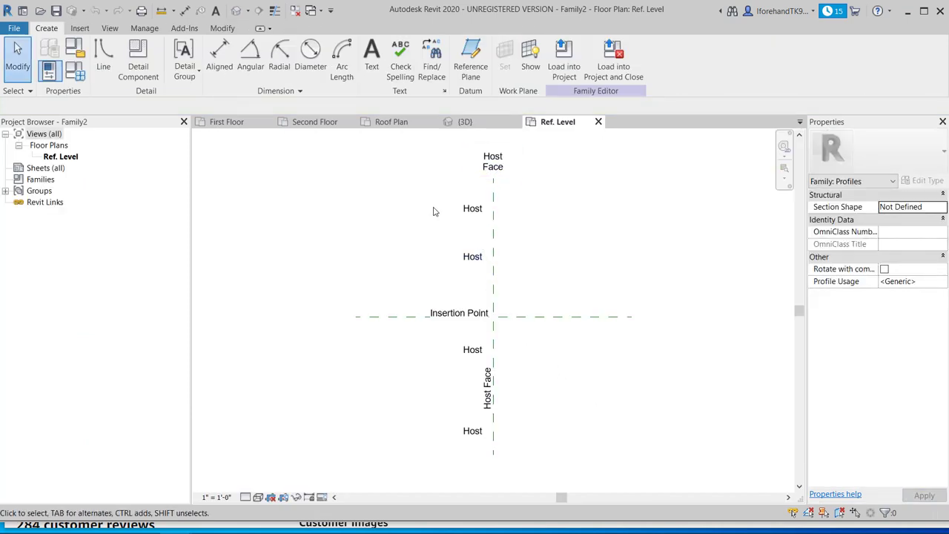
pyautogui.click(494, 232)
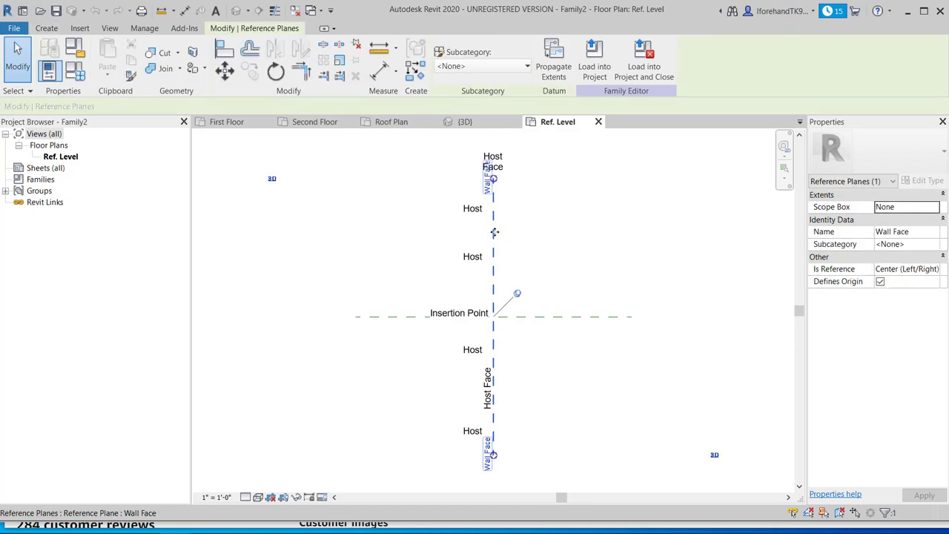
pyautogui.click(538, 225)
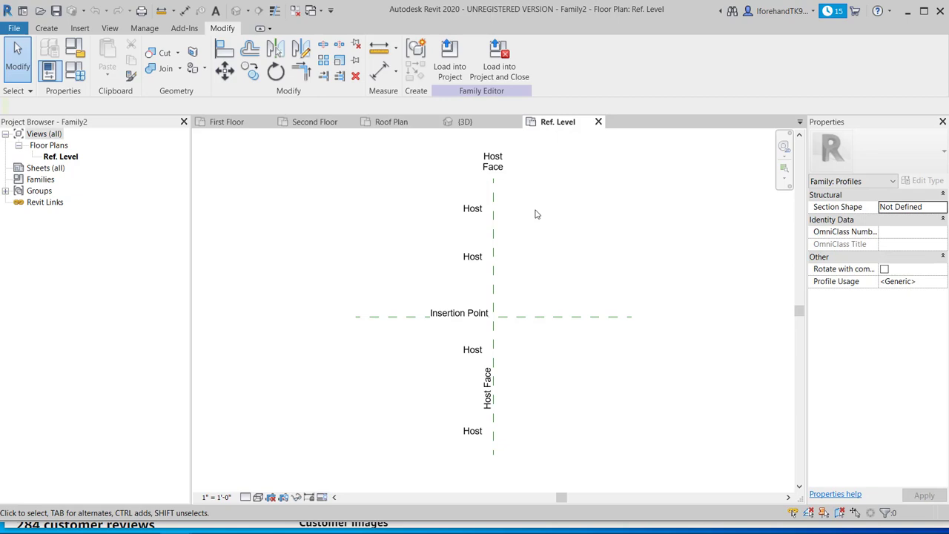
# - Place two reference planes offset 12" from existing ones: one to the right of the host face and one above the insertion point
pyautogui.rightClick(496, 195)
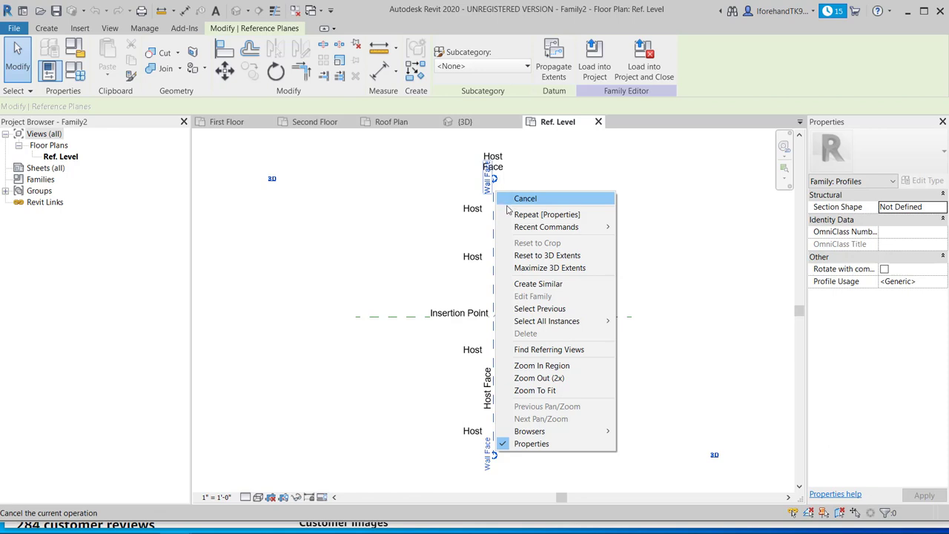
pyautogui.click(537, 286)
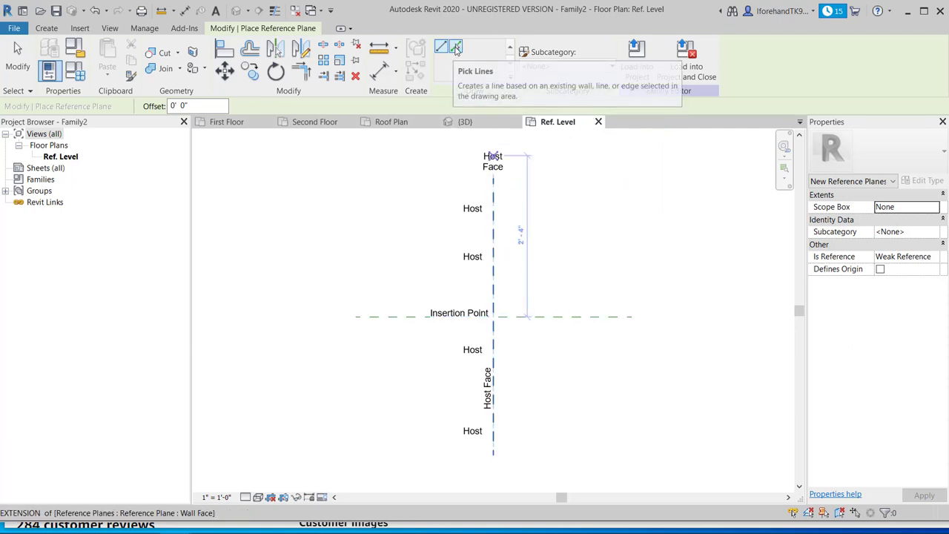
pyautogui.click(456, 49)
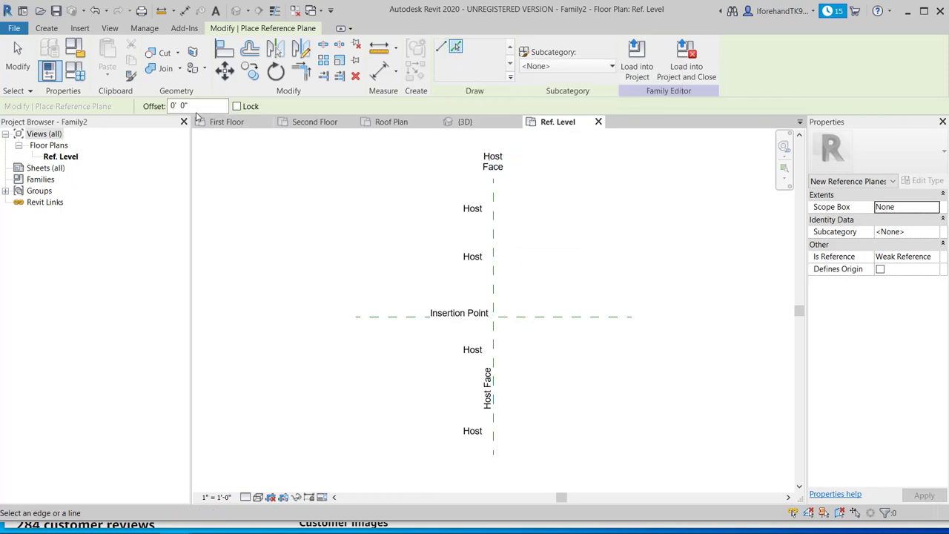
pyautogui.moveTo(194, 106); pyautogui.dragTo(151, 106)
pyautogui.write('12')
pyautogui.write('"')
pyautogui.click(493, 194)
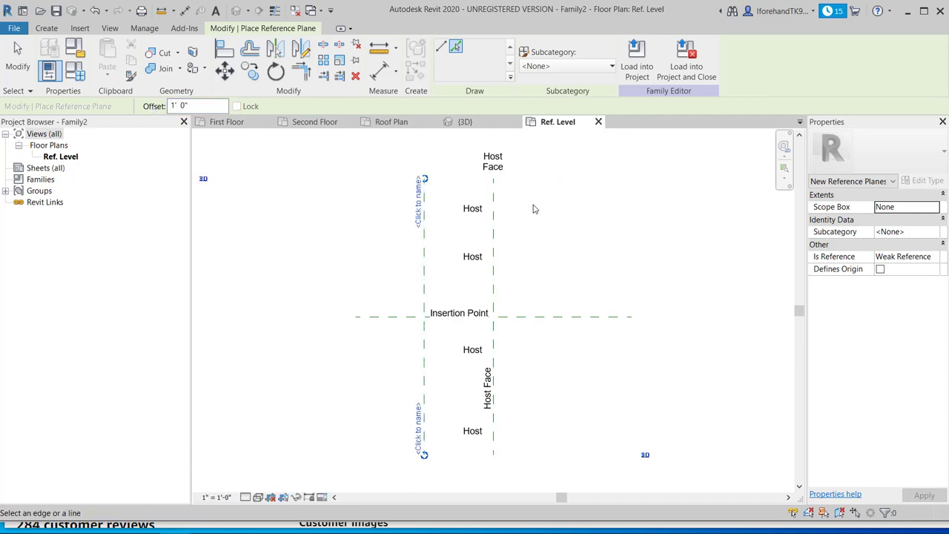
pyautogui.hotkey('ctrl', 'z')
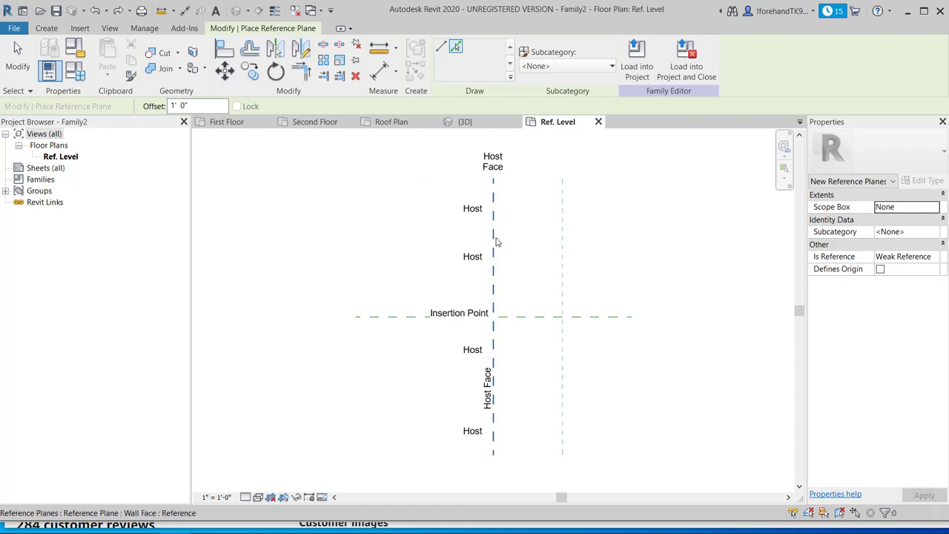
pyautogui.click(496, 242)
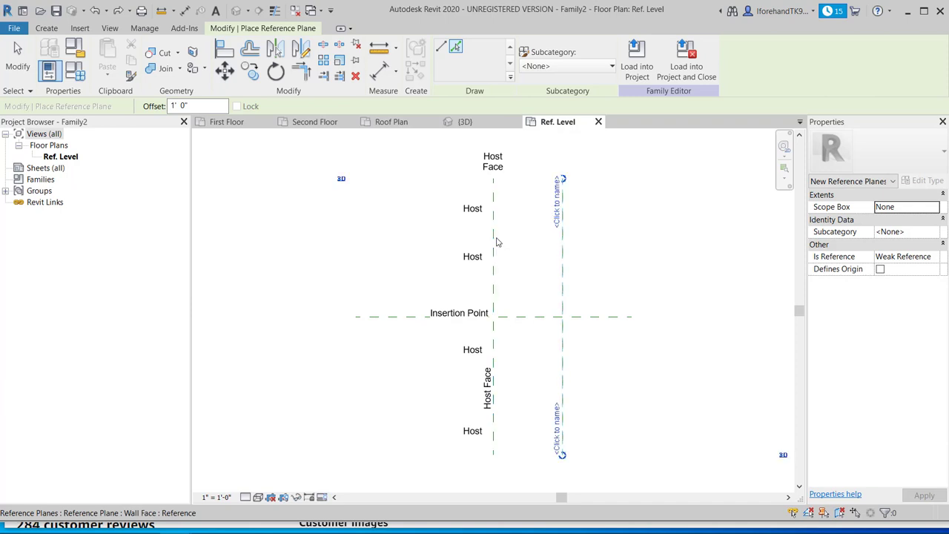
pyautogui.click(527, 318)
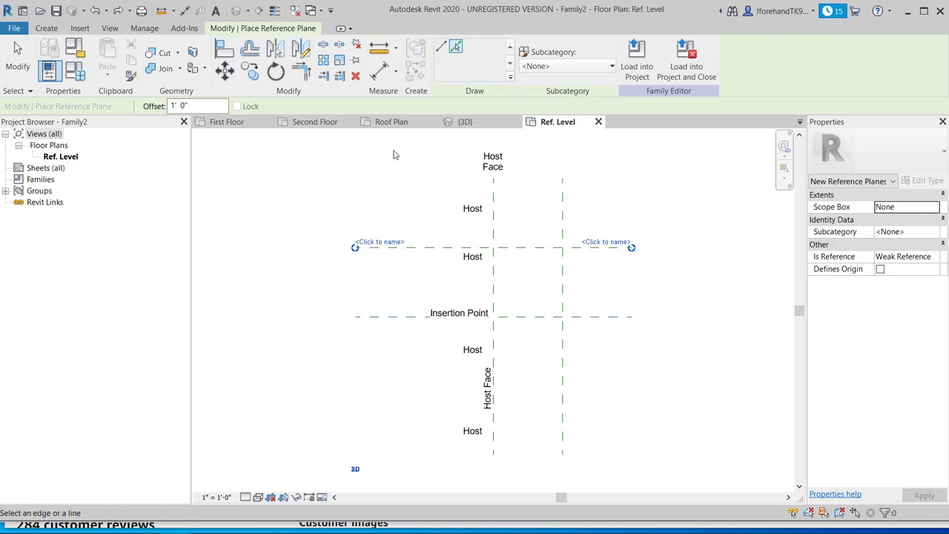
# - Add an aligned dimension between the host face plane and the parallel vertical plane, placing it above them
pyautogui.click(379, 69)
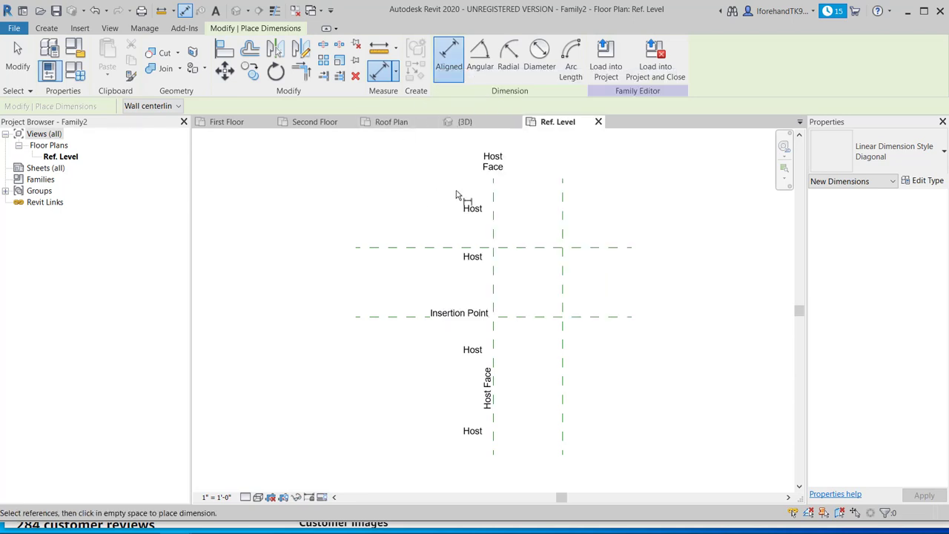
pyautogui.click(494, 200)
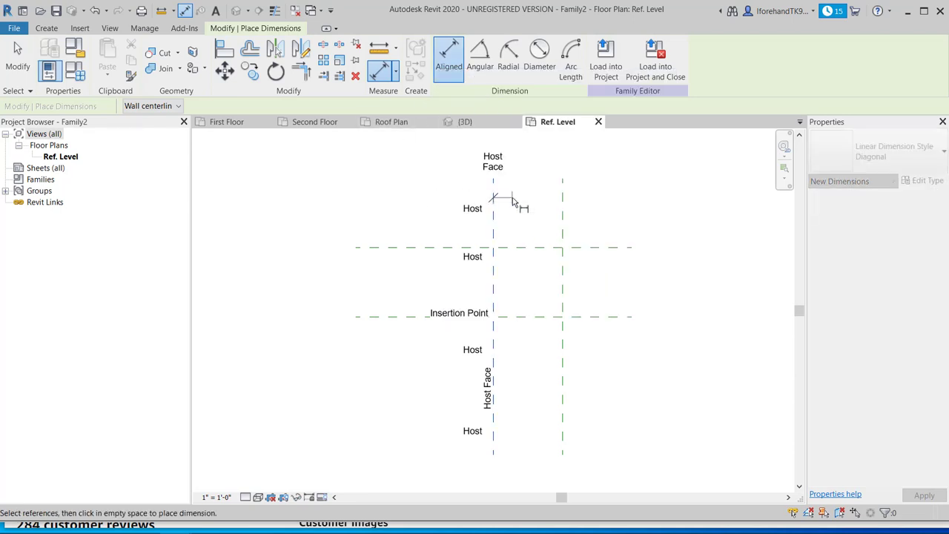
pyautogui.click(562, 202)
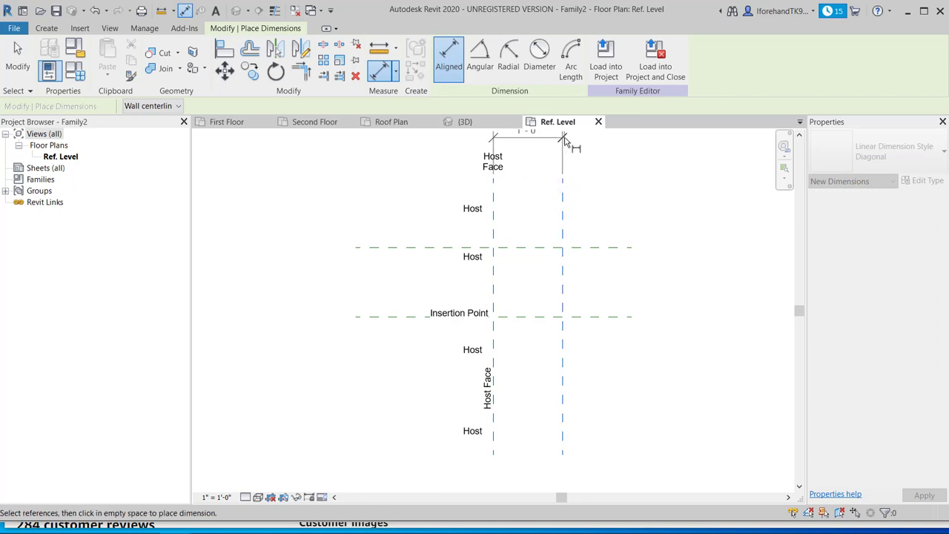
pyautogui.click(564, 147)
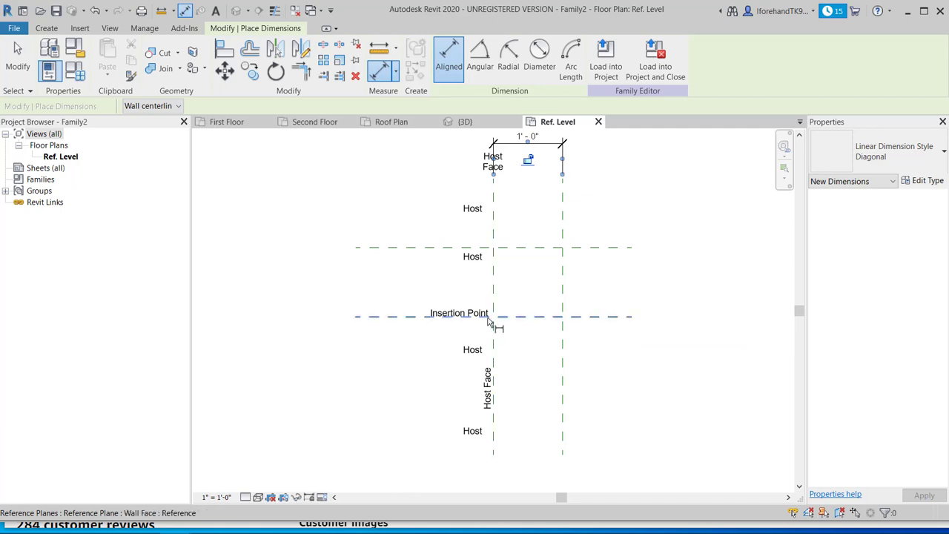
# - Add an aligned dimension between the insertion point plane and the horizontal plane above it, placing it to their right, and finish dimensioning
pyautogui.click(620, 318)
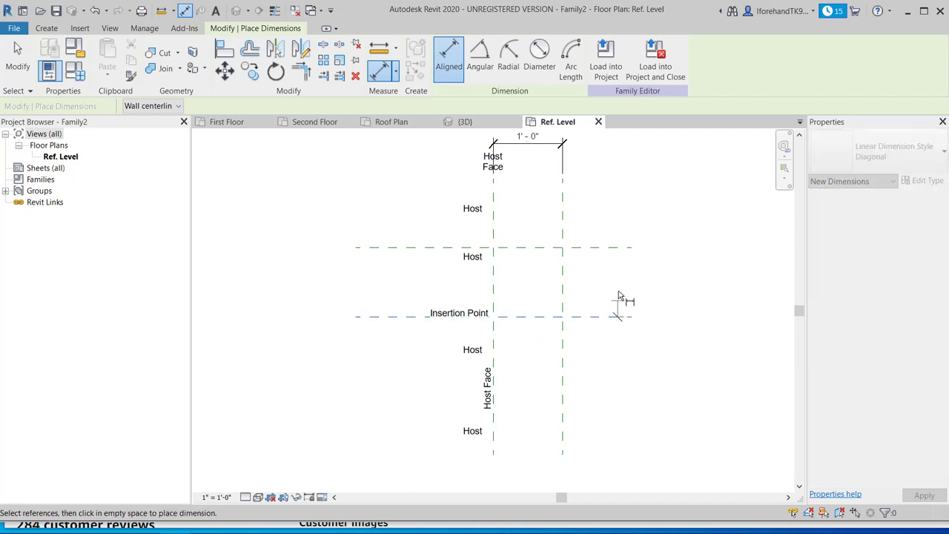
pyautogui.click(632, 252)
pyautogui.click(674, 251)
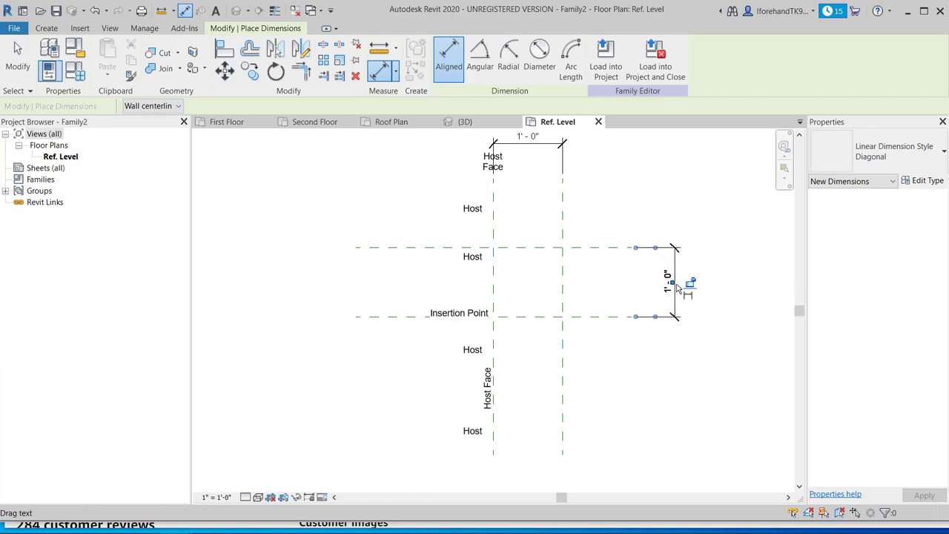
pyautogui.click(16, 56)
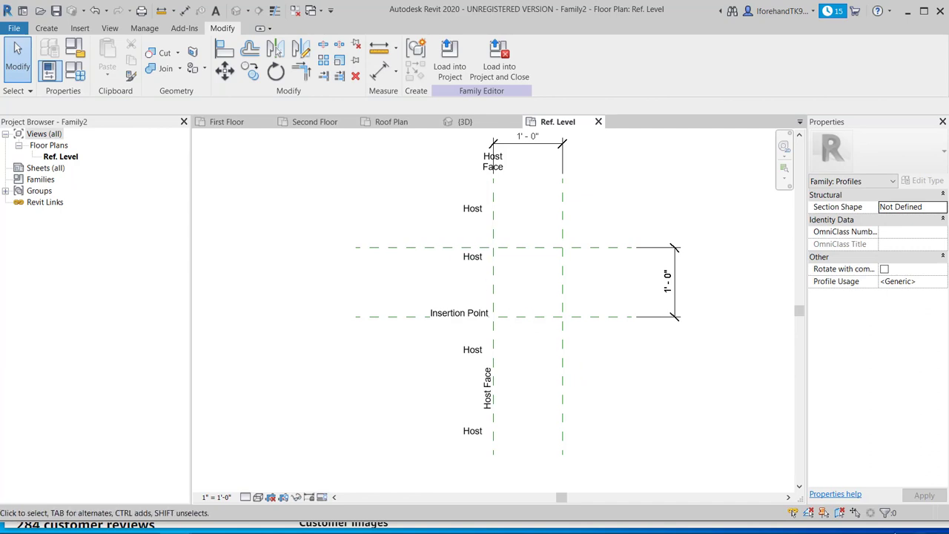
pyautogui.click(553, 532)
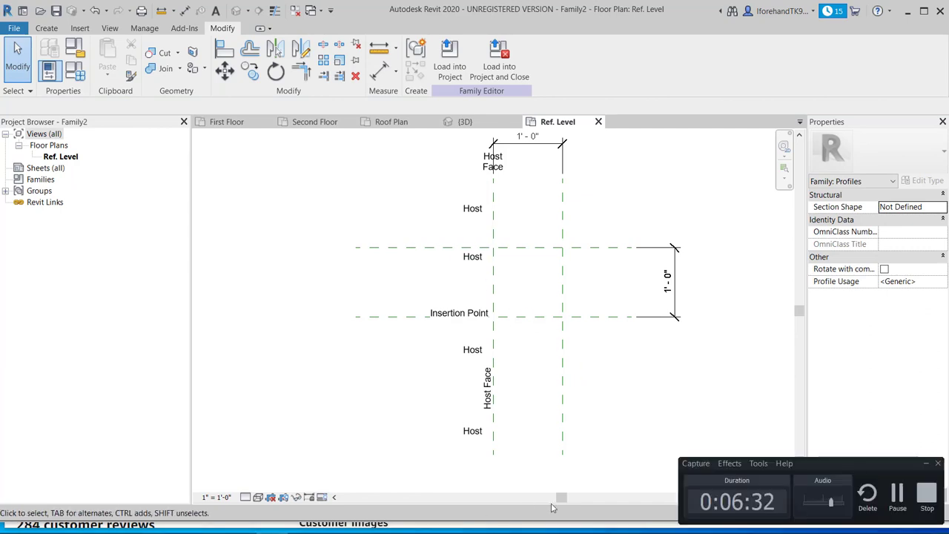
pyautogui.click(898, 495)
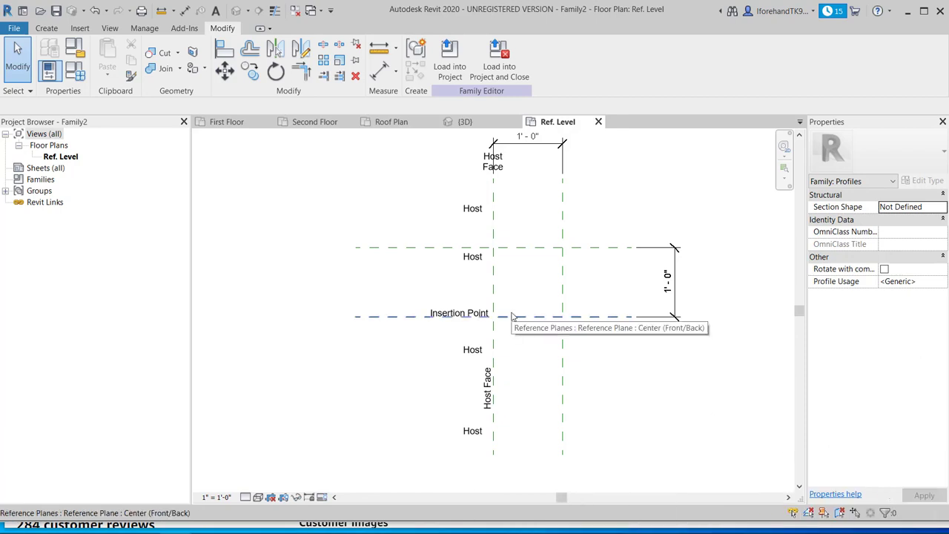
# - Label the dimension between the two horizontal reference planes with a new family type parameter named Height
pyautogui.click(657, 256)
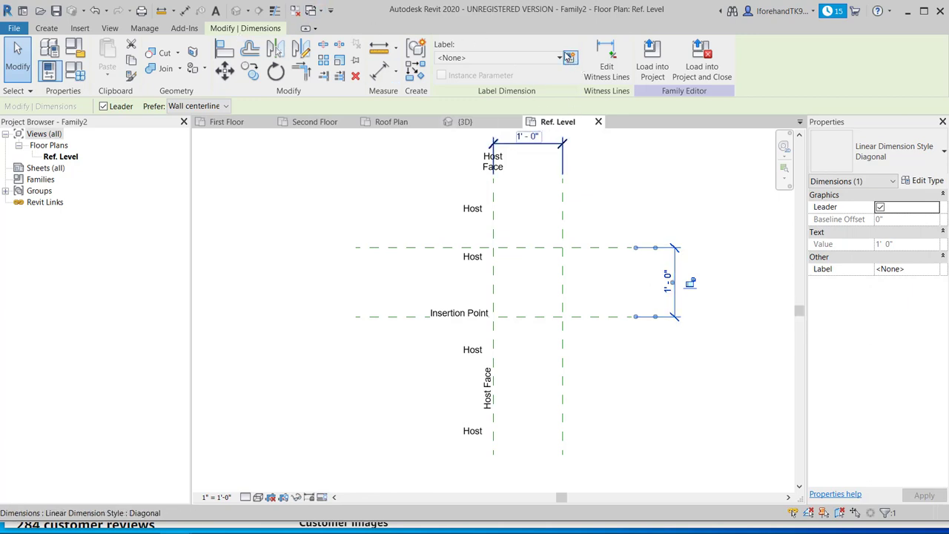
pyautogui.click(561, 58)
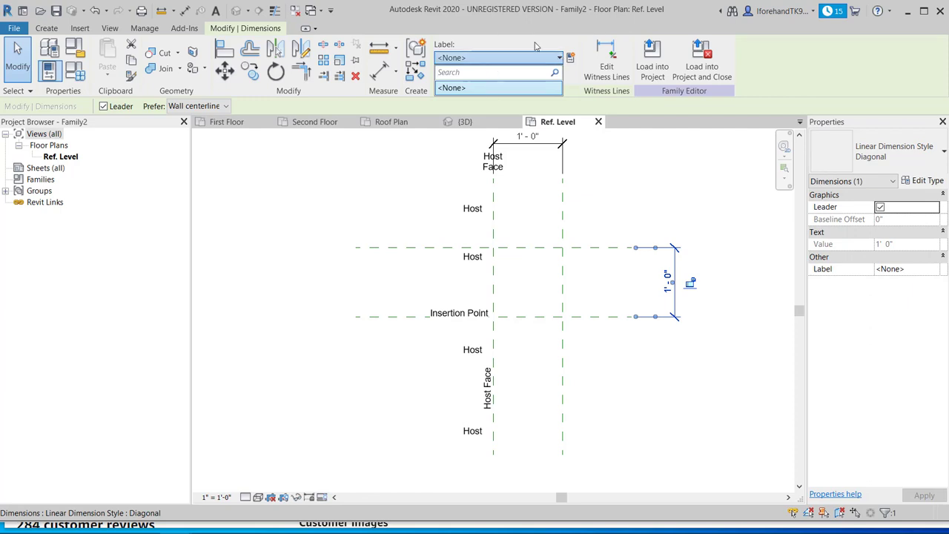
pyautogui.click(570, 58)
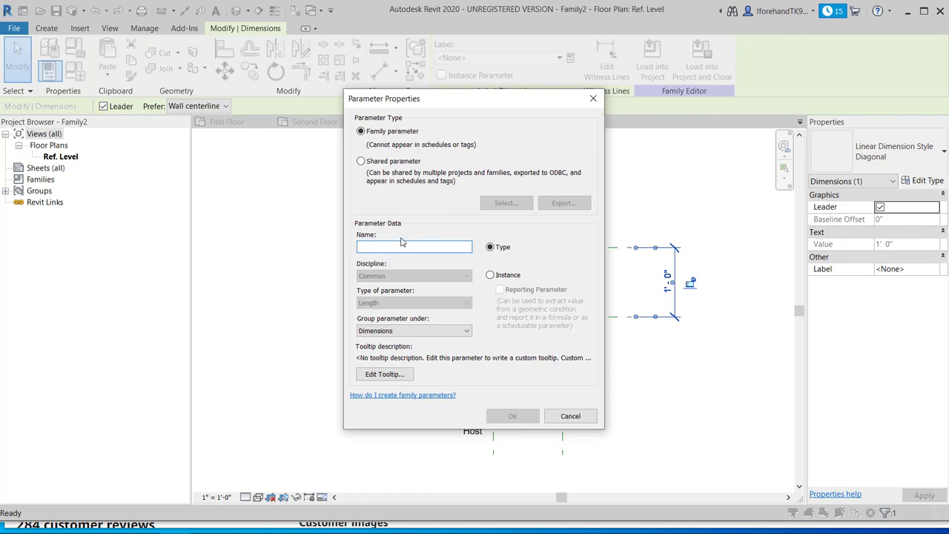
pyautogui.moveTo(526, 101)
pyautogui.mouseDown()
pyautogui.moveTo(436, 96)
pyautogui.moveTo(314, 115)
pyautogui.mouseUp()
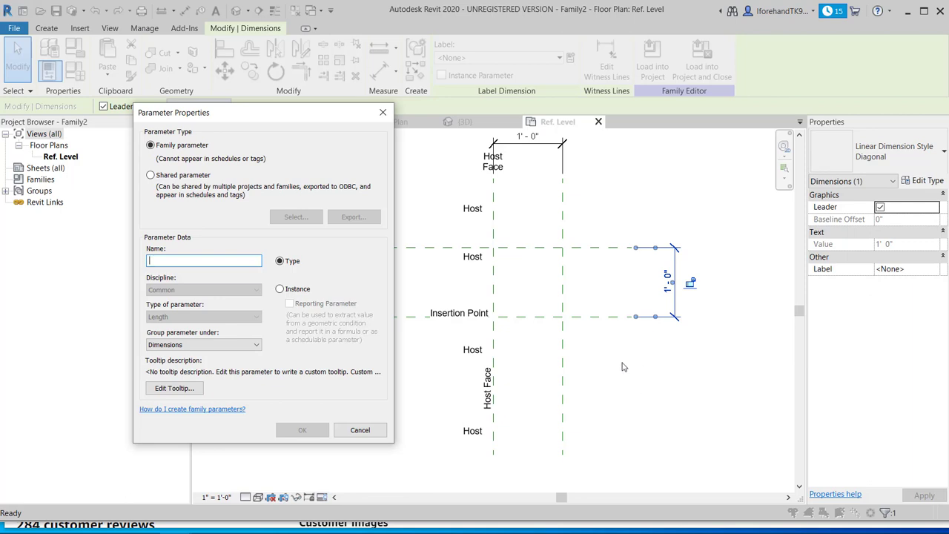
pyautogui.write('Height')
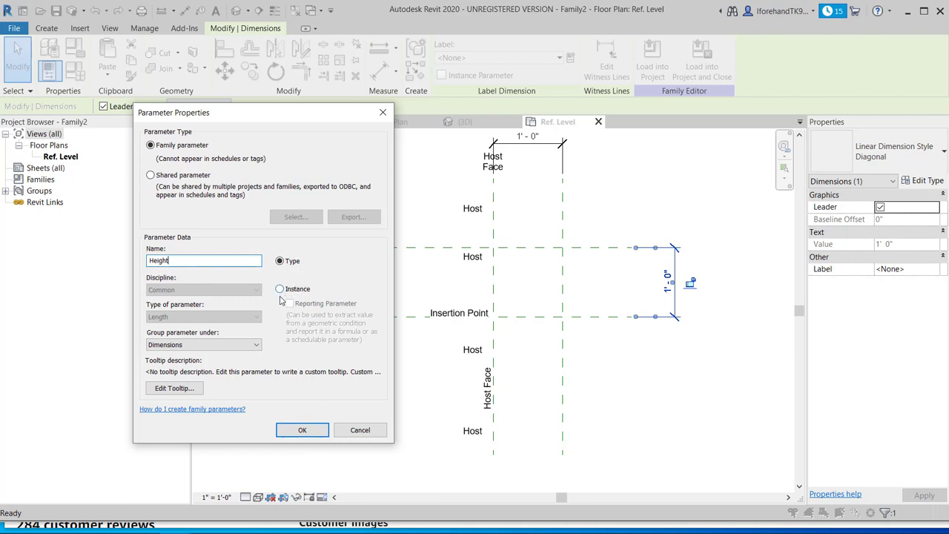
pyautogui.click(300, 432)
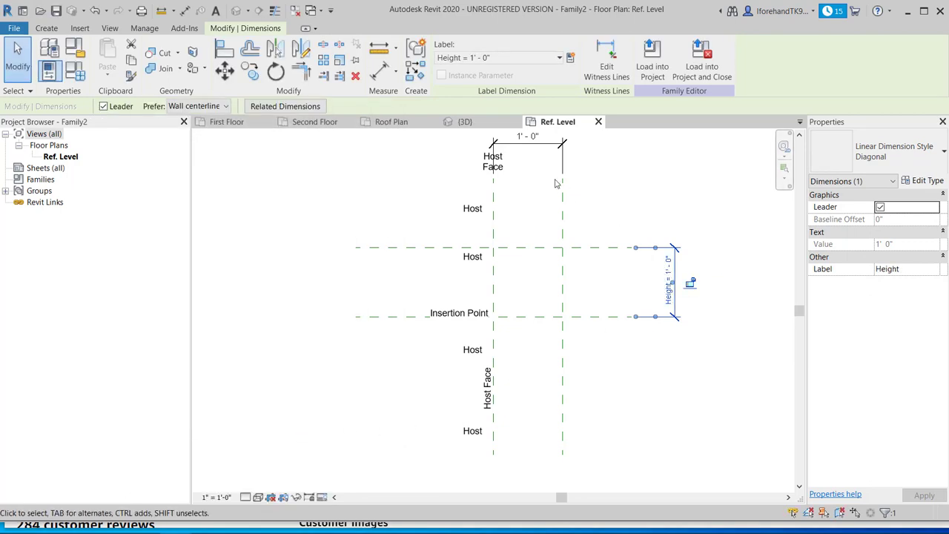
# - Label the dimension between the two vertical reference planes with a new family type parameter named Depth
pyautogui.click(519, 141)
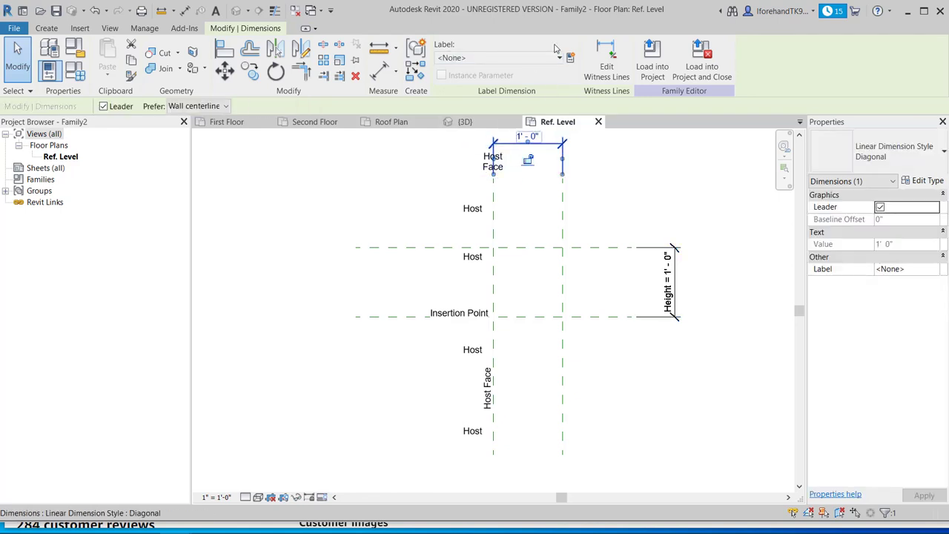
pyautogui.click(560, 59)
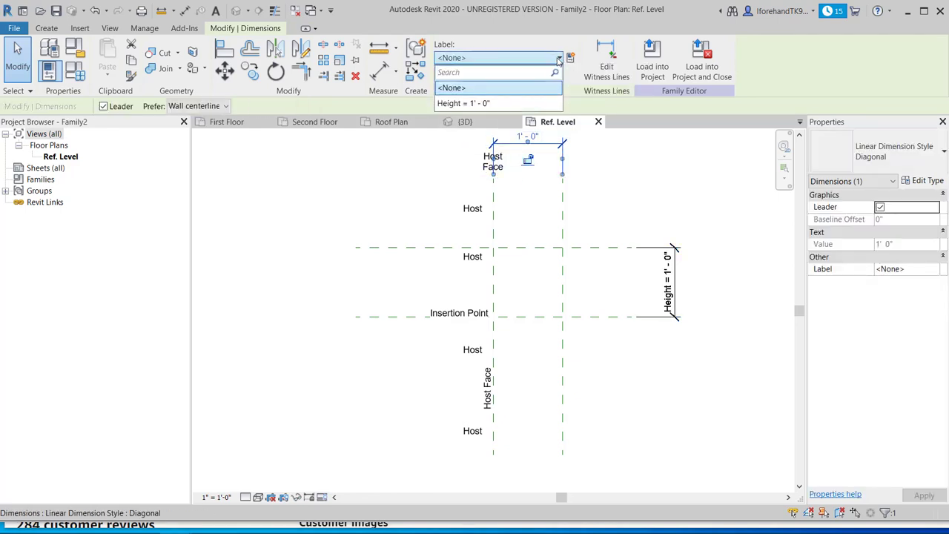
pyautogui.click(573, 59)
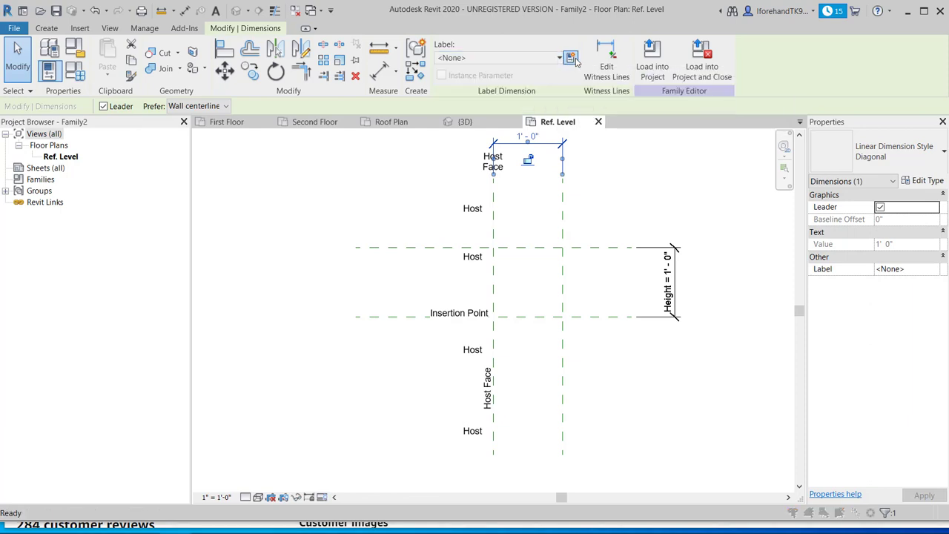
pyautogui.click(573, 59)
pyautogui.write('Depth')
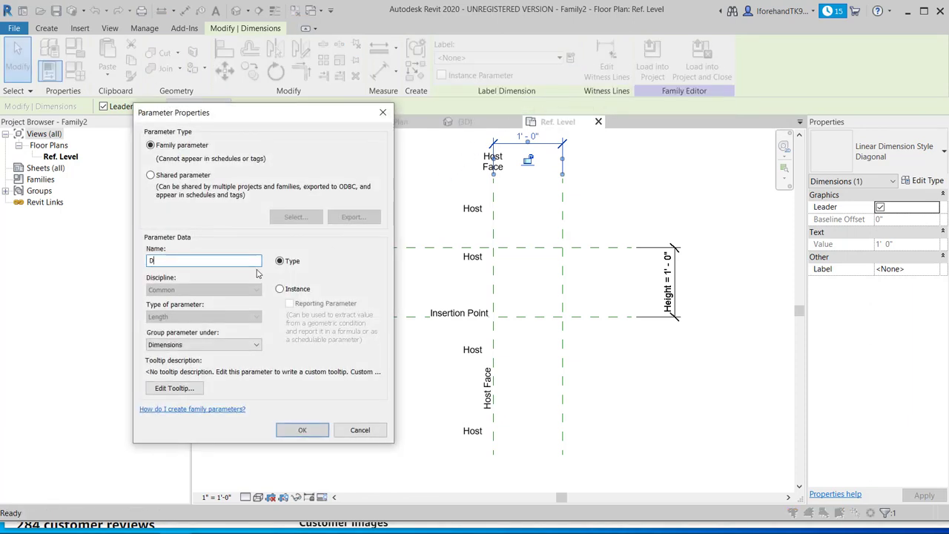
pyautogui.click(299, 431)
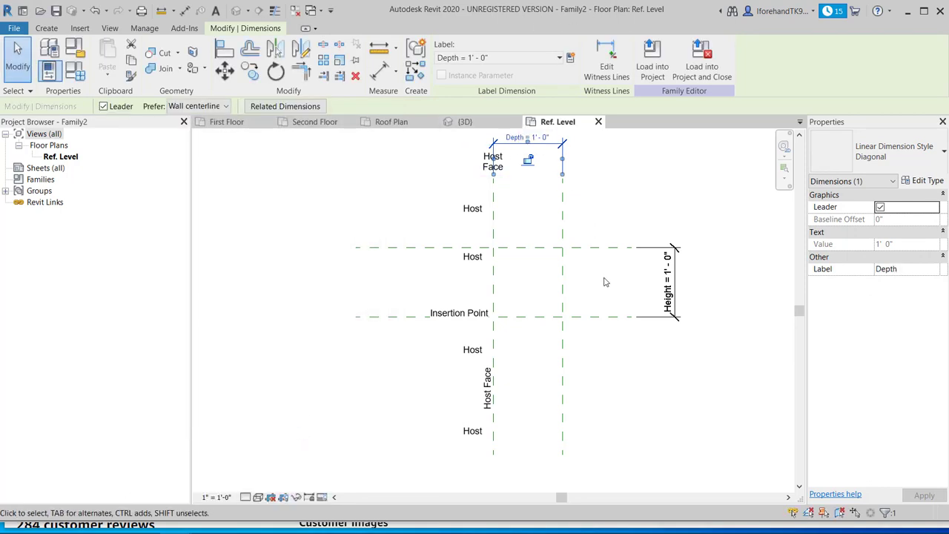
# - Draw connected profile lines from about 2" below the outer upper plane intersection, up, across to the host face, down to the insertion point, and 2" outward
pyautogui.click(48, 29)
pyautogui.click(103, 53)
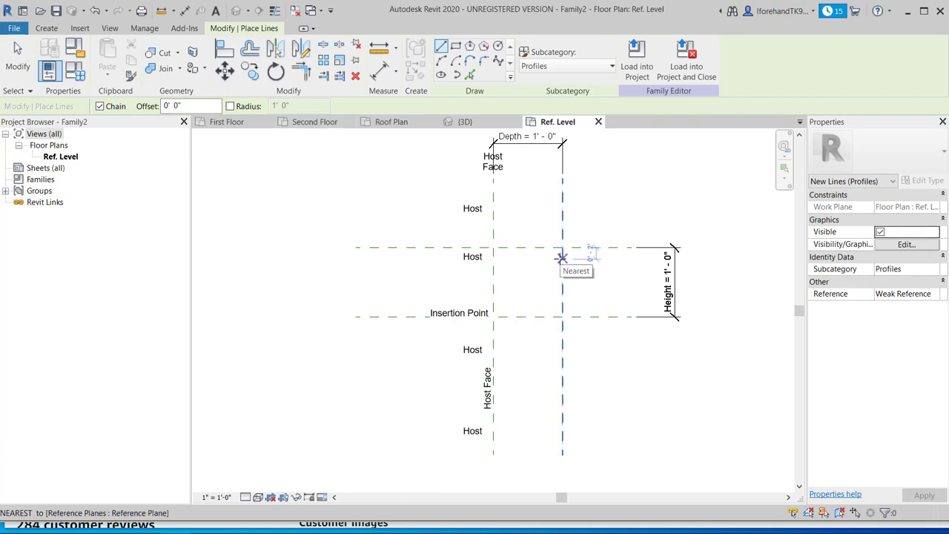
pyautogui.click(562, 257)
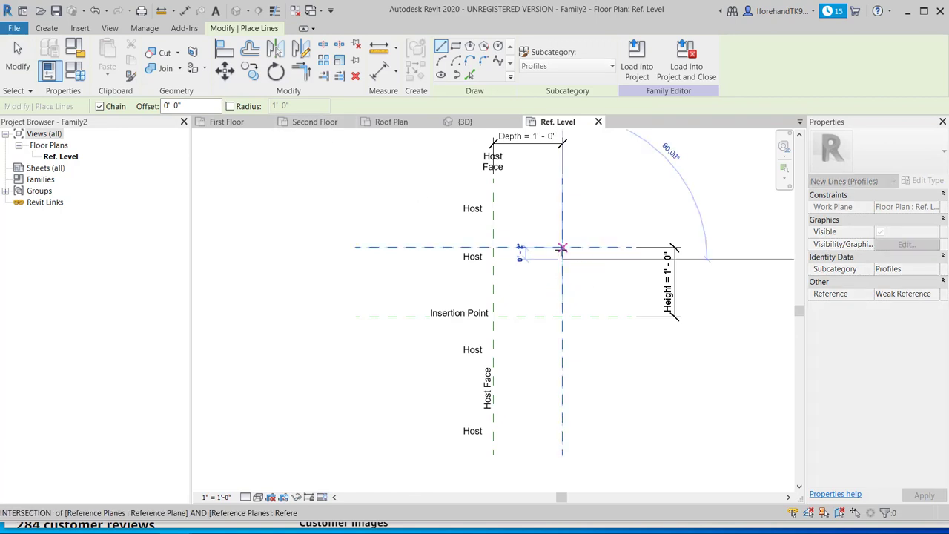
pyautogui.click(493, 248)
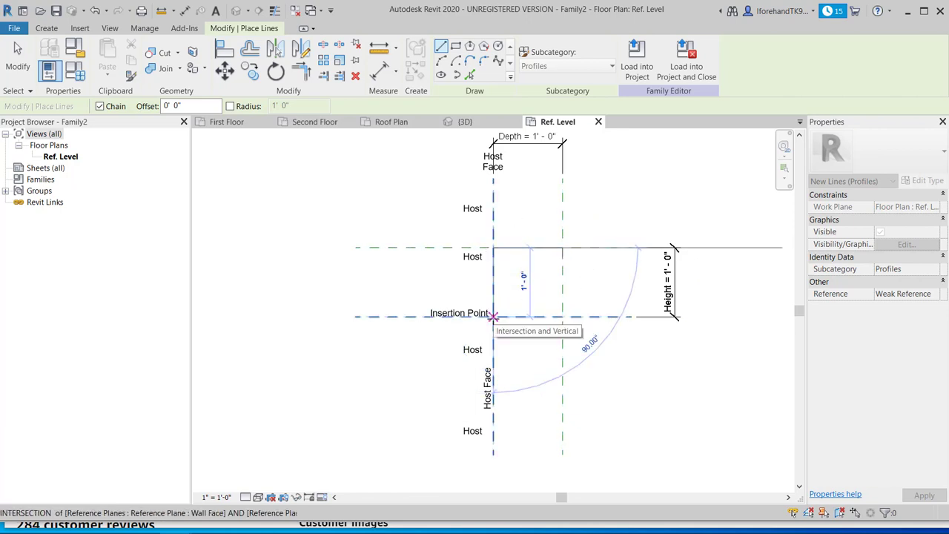
pyautogui.click(492, 317)
pyautogui.scroll(5, 494, 316)
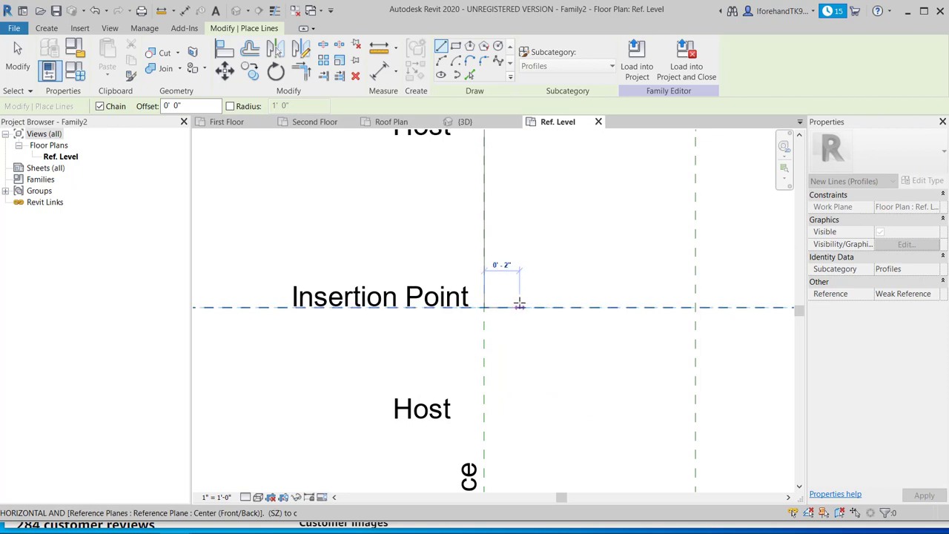
pyautogui.click(519, 306)
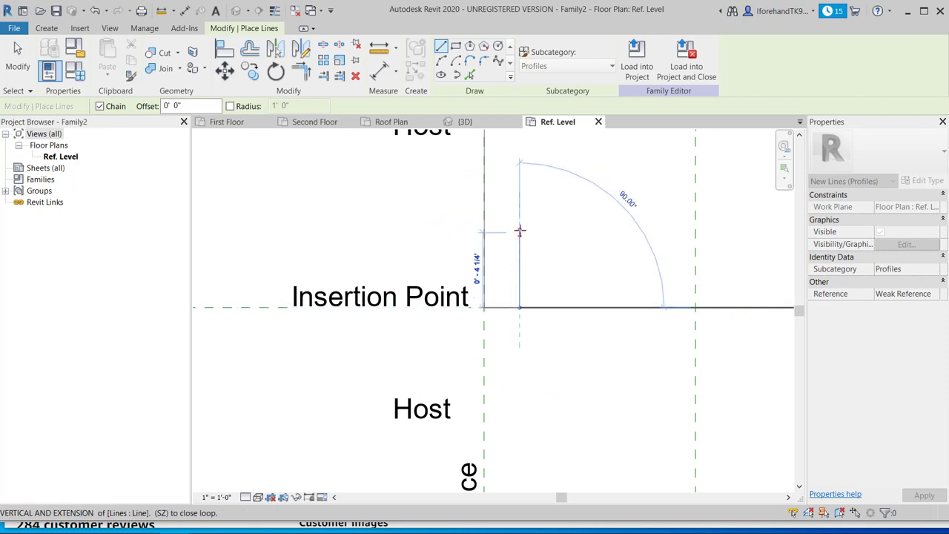
pyautogui.press('Escape')
pyautogui.press('Escape')
pyautogui.scroll(-2, 488, 279)
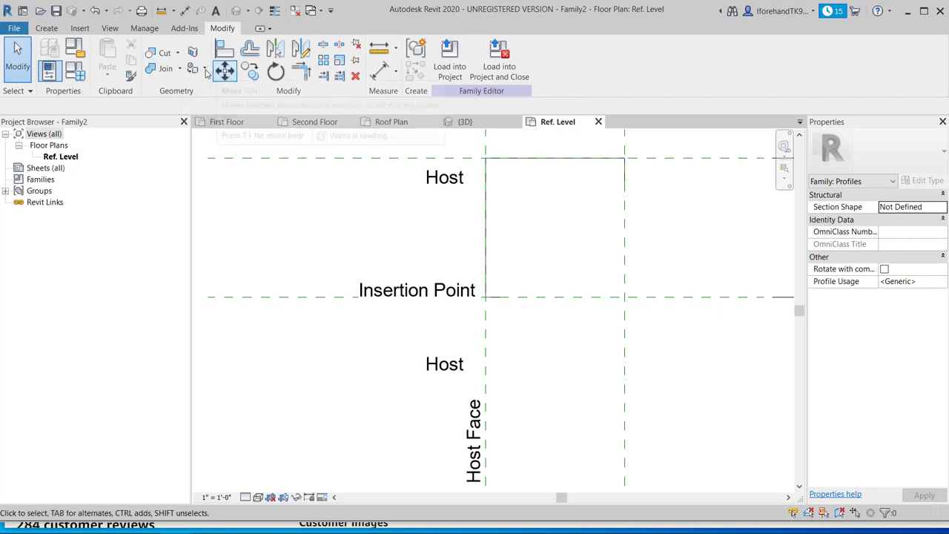
# - Close the profile with a start-end-radius arc of about 10" radius between the open ends of the two short lines, curving toward the host corner
pyautogui.click(46, 29)
pyautogui.click(103, 53)
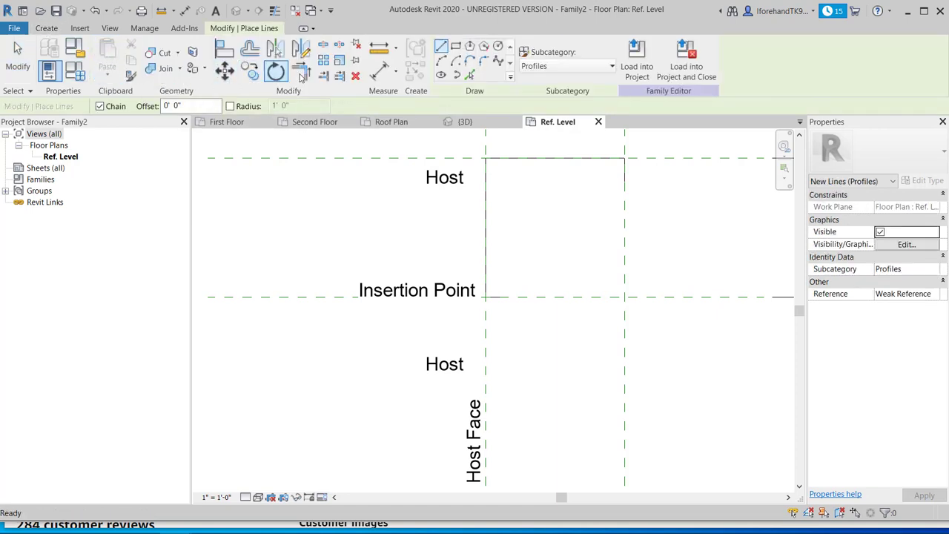
pyautogui.click(441, 61)
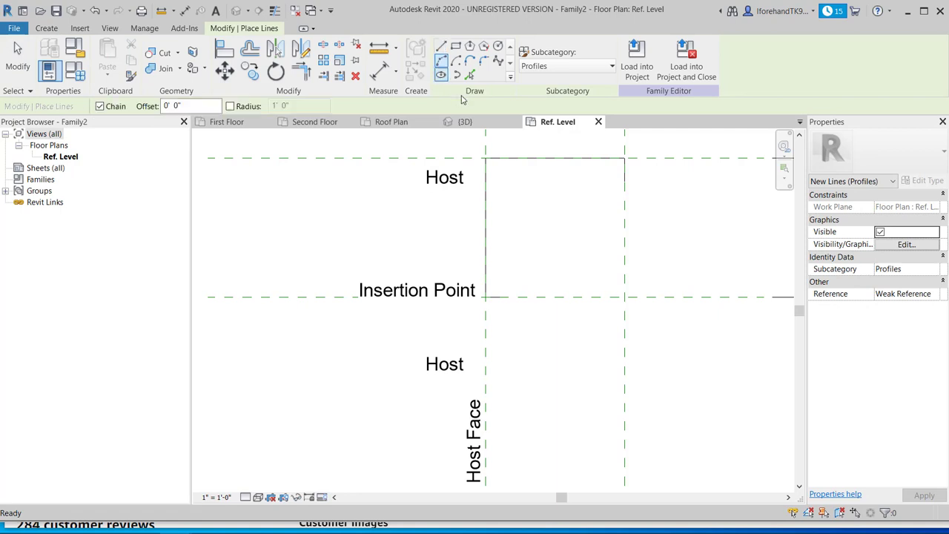
pyautogui.click(625, 181)
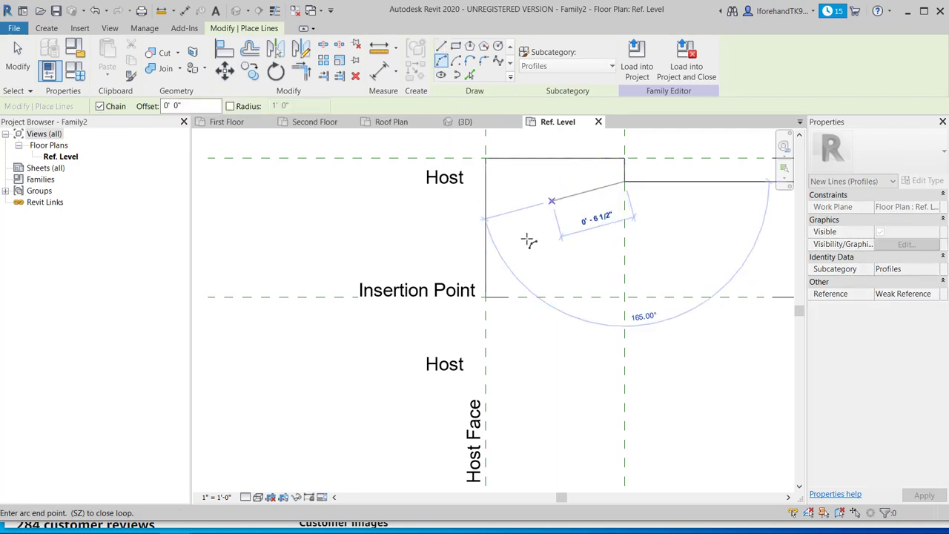
pyautogui.click(509, 296)
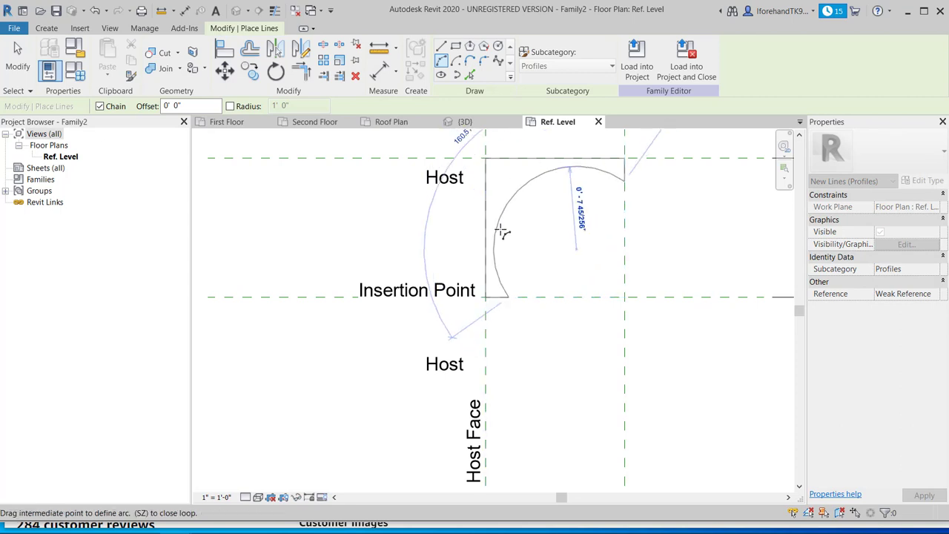
pyautogui.click(509, 246)
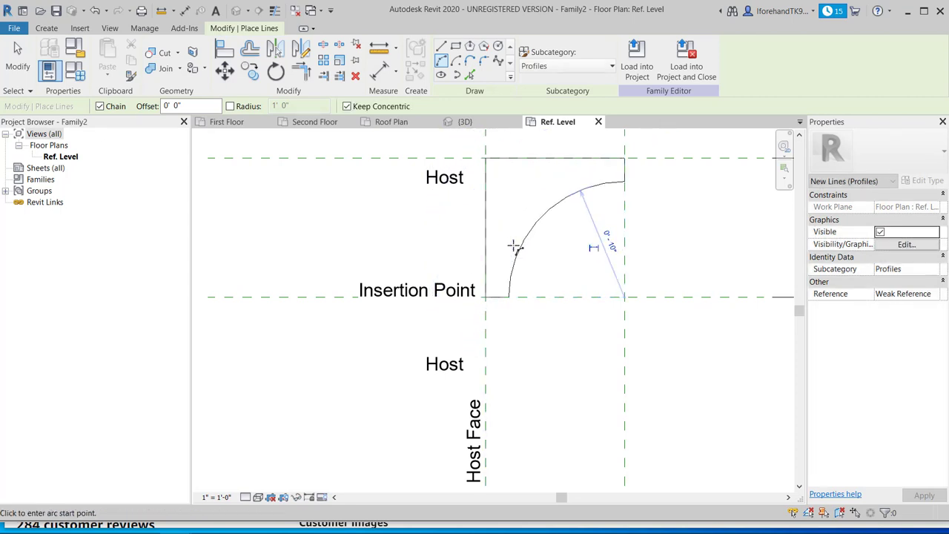
# - Open the Family Types dialog and move it clear of the profile drawing
pyautogui.scroll(-1, 567, 226)
pyautogui.scroll(-2, 547, 227)
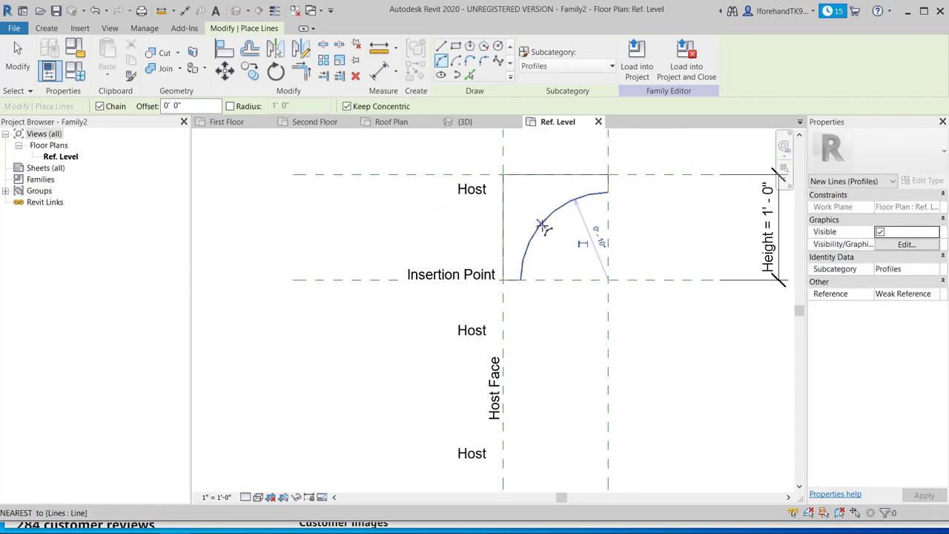
pyautogui.scroll(-1, 532, 218)
pyautogui.moveTo(531, 216); pyautogui.dragTo(492, 289, button='middle')
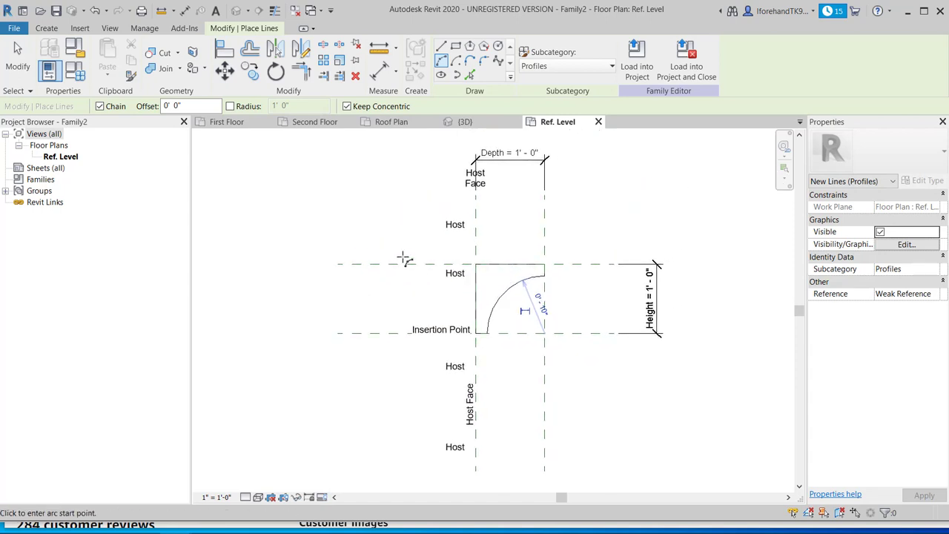
pyautogui.scroll(1, 403, 286)
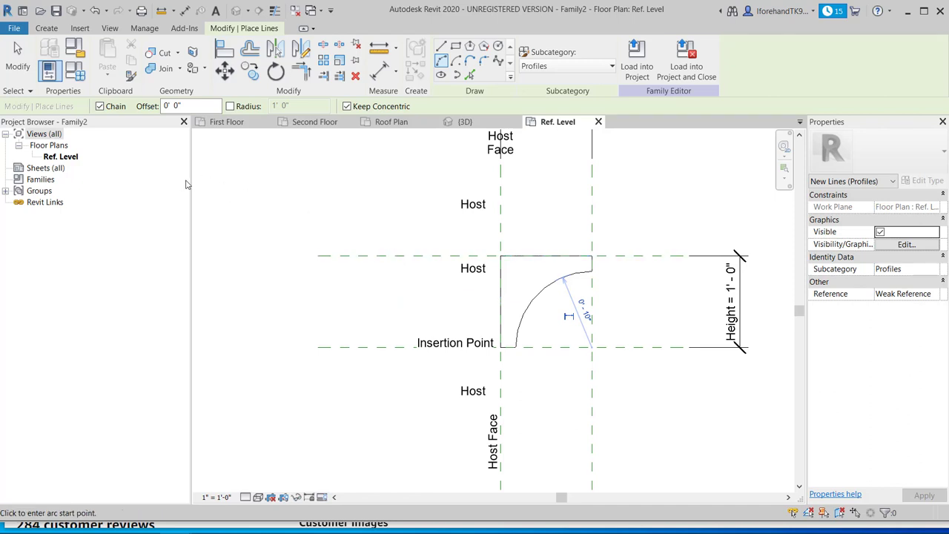
pyautogui.moveTo(288, 201); pyautogui.dragTo(322, 242, button='middle')
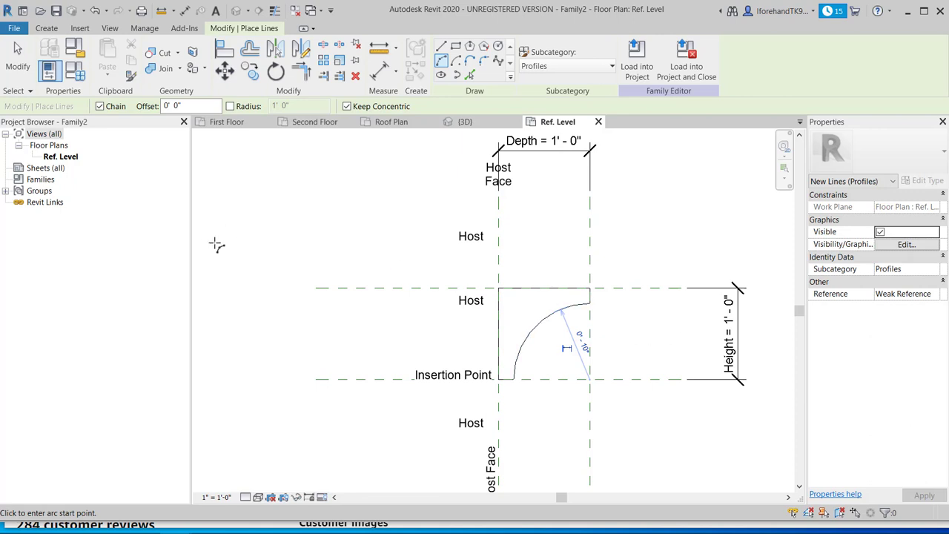
pyautogui.click(75, 71)
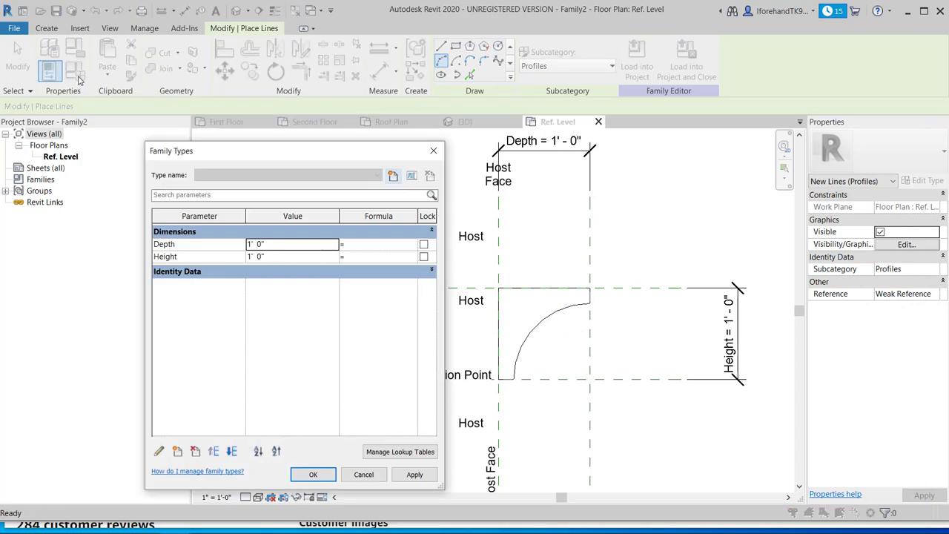
pyautogui.moveTo(187, 151); pyautogui.dragTo(131, 72)
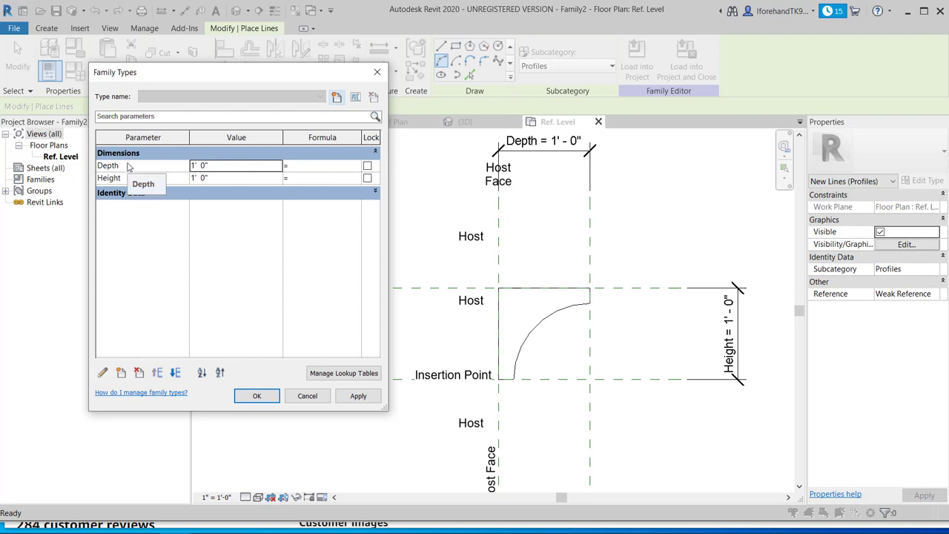
# - Try the formula Height for the Depth parameter, testing it with a Height of 3' 0" and returning the Height to 1' 0"
pyautogui.click(310, 169)
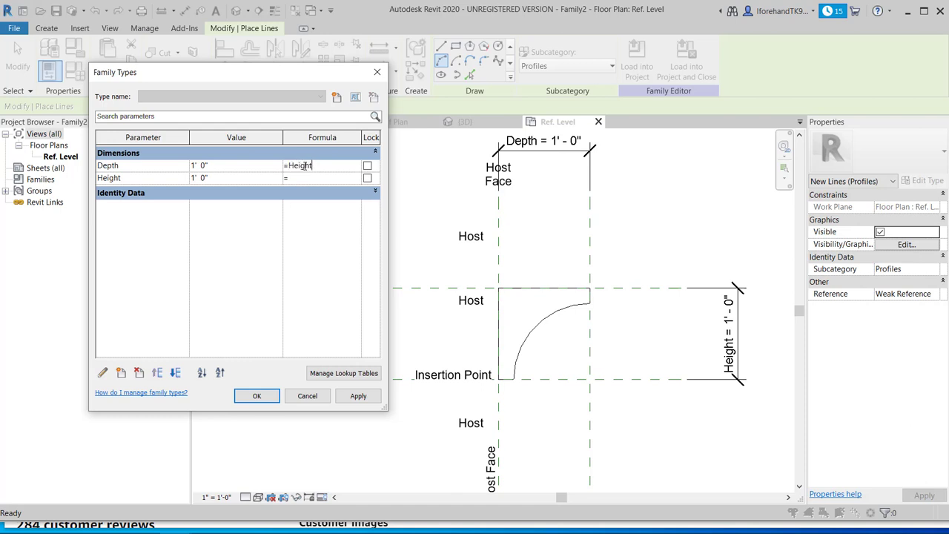
pyautogui.click(226, 177)
pyautogui.moveTo(227, 178); pyautogui.dragTo(171, 178)
pyautogui.click(356, 400)
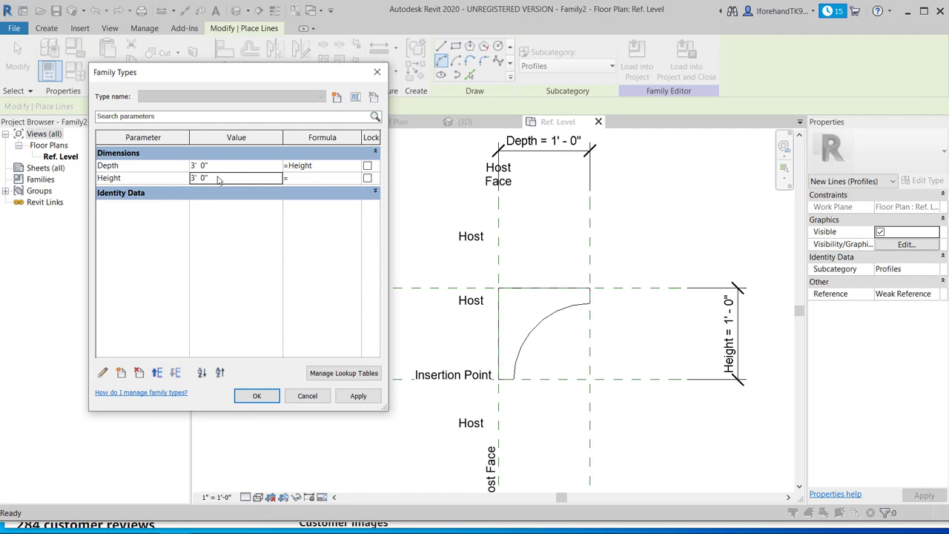
pyautogui.moveTo(218, 180); pyautogui.dragTo(171, 181)
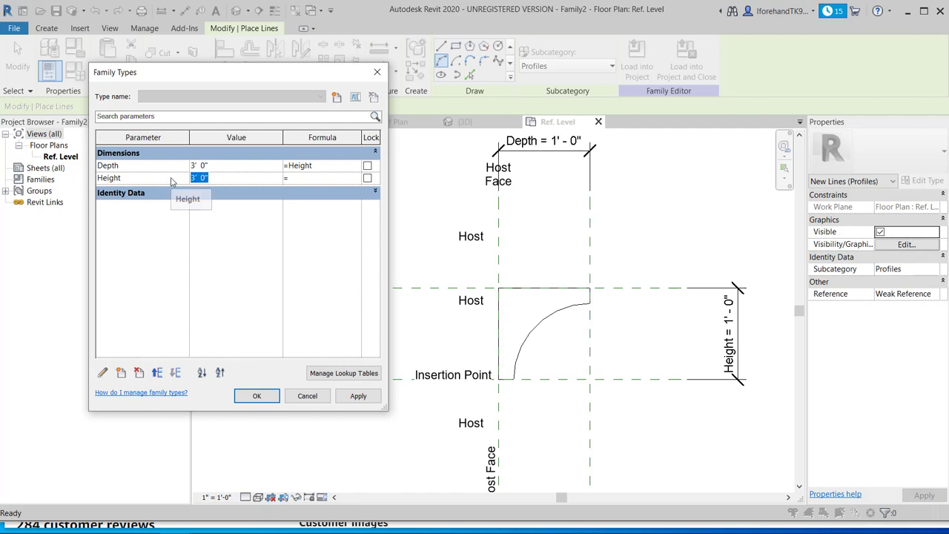
pyautogui.write('1')
pyautogui.press('Tab')
# - Replace the Depth formula with a conditional that gives 0' 6" when Height < 1' and 2' 0" otherwise
pyautogui.click(320, 165)
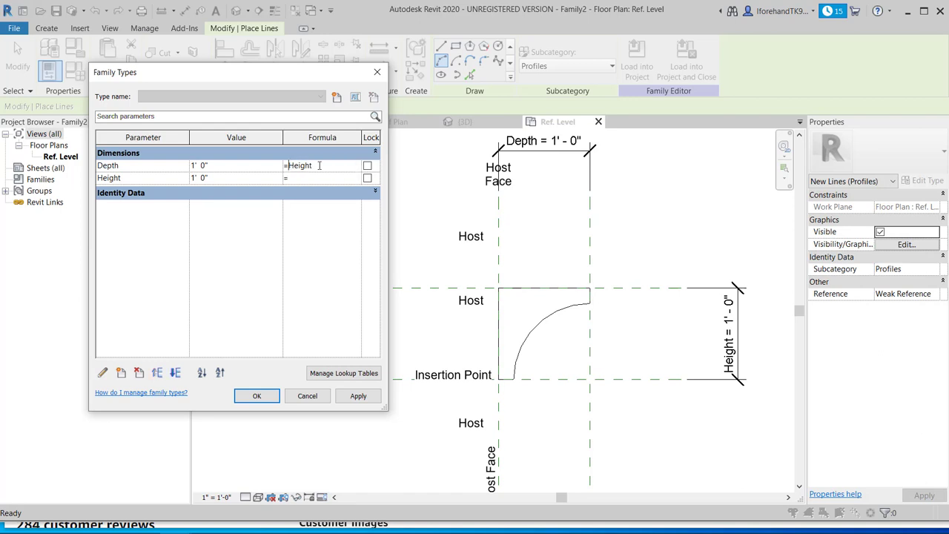
pyautogui.moveTo(319, 166); pyautogui.dragTo(289, 168)
pyautogui.write('if')
pyautogui.write(')')
pyautogui.click(306, 178)
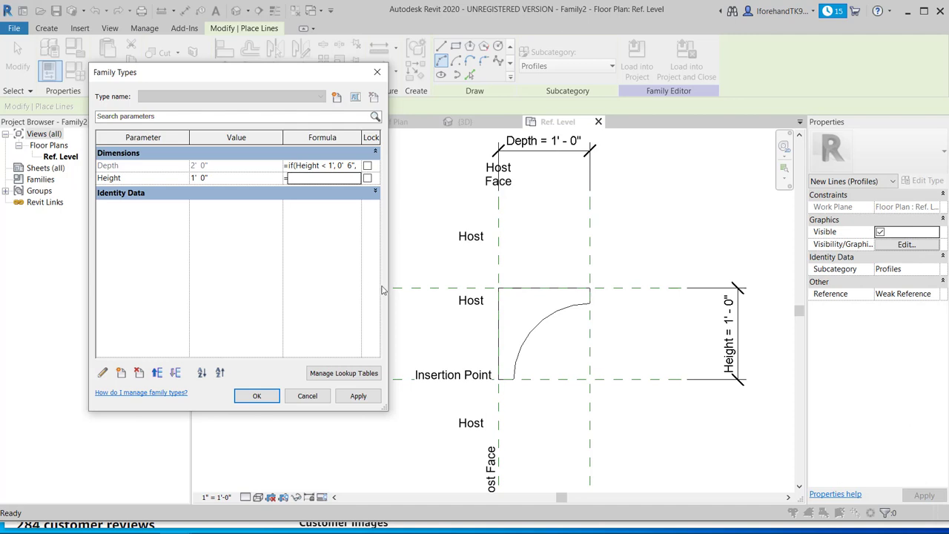
# - Test the conditional Depth formula with Height values of 6" and 14" in the widened Family Types dialog, and discard the changes
pyautogui.moveTo(387, 290); pyautogui.dragTo(601, 298)
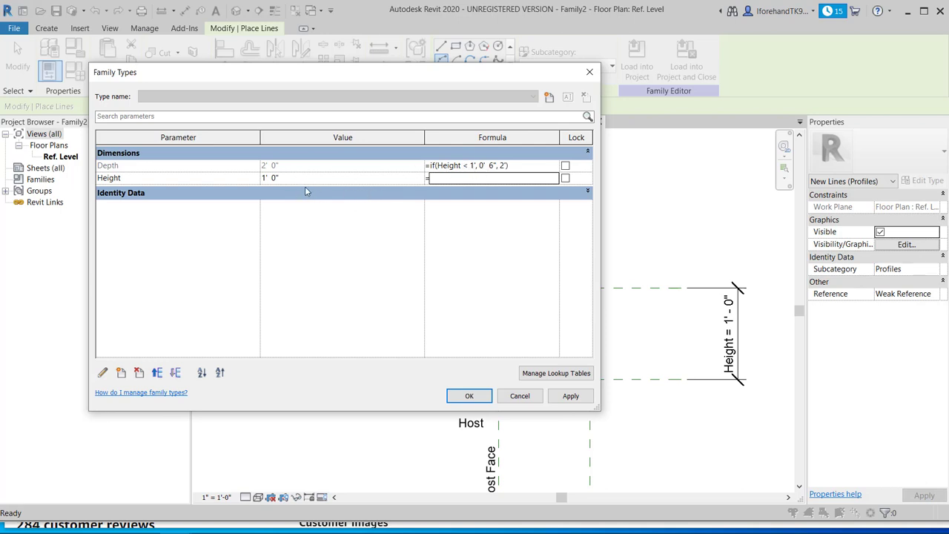
pyautogui.click(326, 178)
pyautogui.moveTo(326, 178); pyautogui.dragTo(239, 178)
pyautogui.write('6')
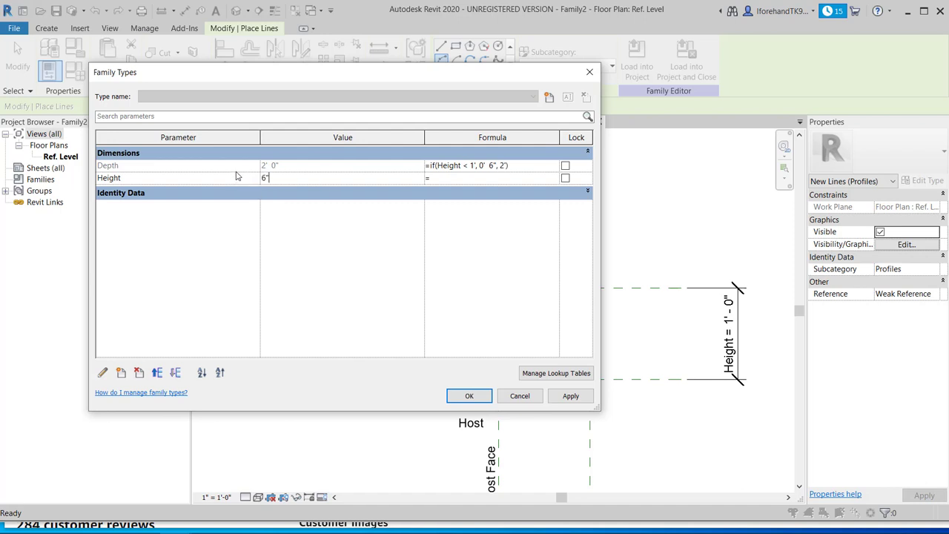
pyautogui.press('Tab')
pyautogui.click(288, 178)
pyautogui.moveTo(286, 178); pyautogui.dragTo(241, 177)
pyautogui.write('14"')
pyautogui.press('Tab')
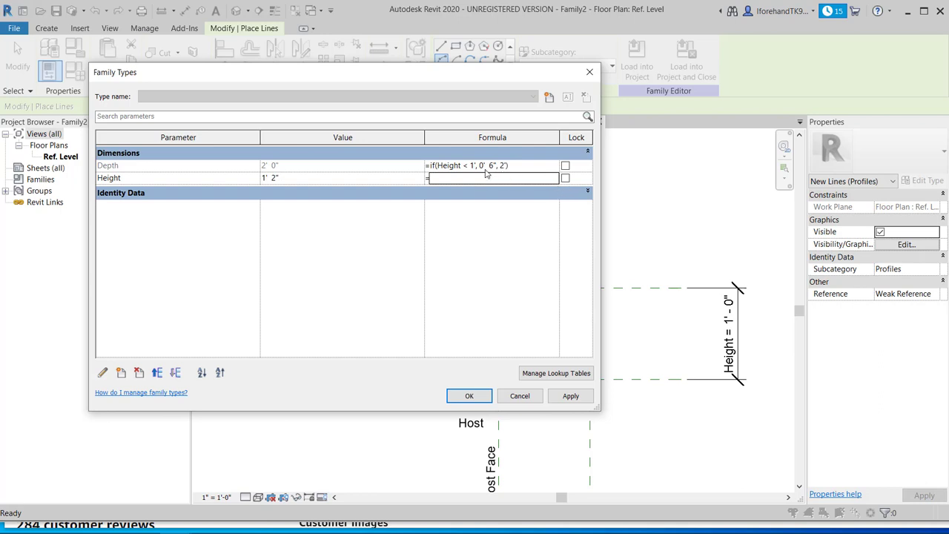
pyautogui.click(519, 396)
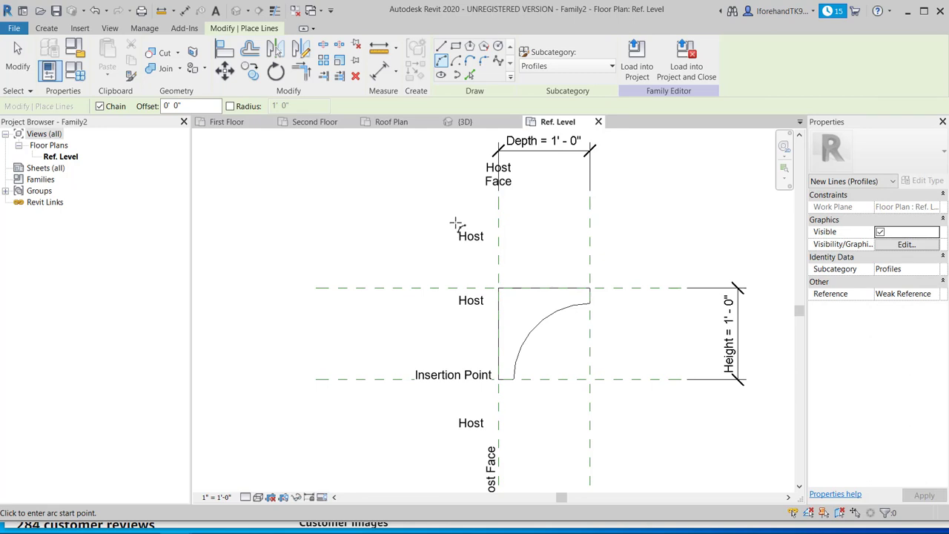
# - Add an aligned dimension between the upper horizontal reference plane and the arc's upper endpoint, placed just outside the profile
pyautogui.click(590, 302)
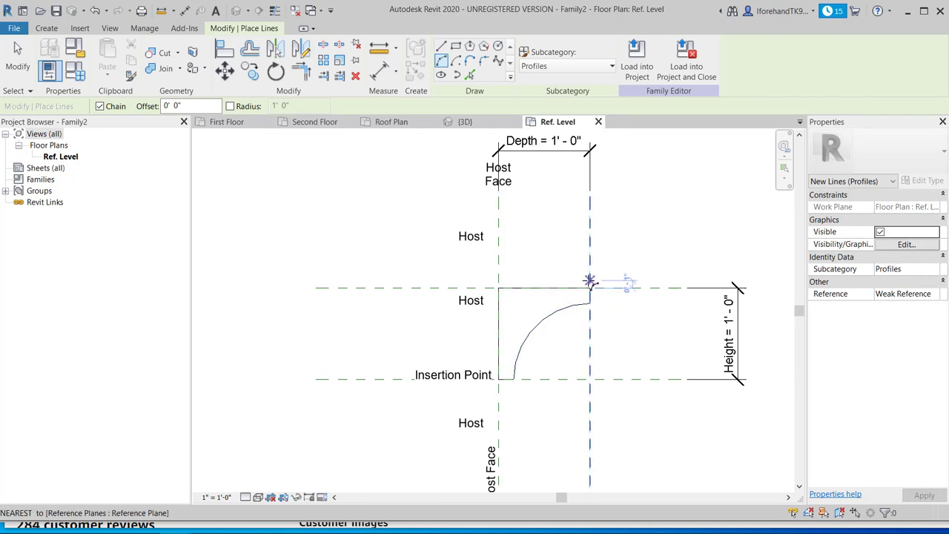
pyautogui.click(589, 288)
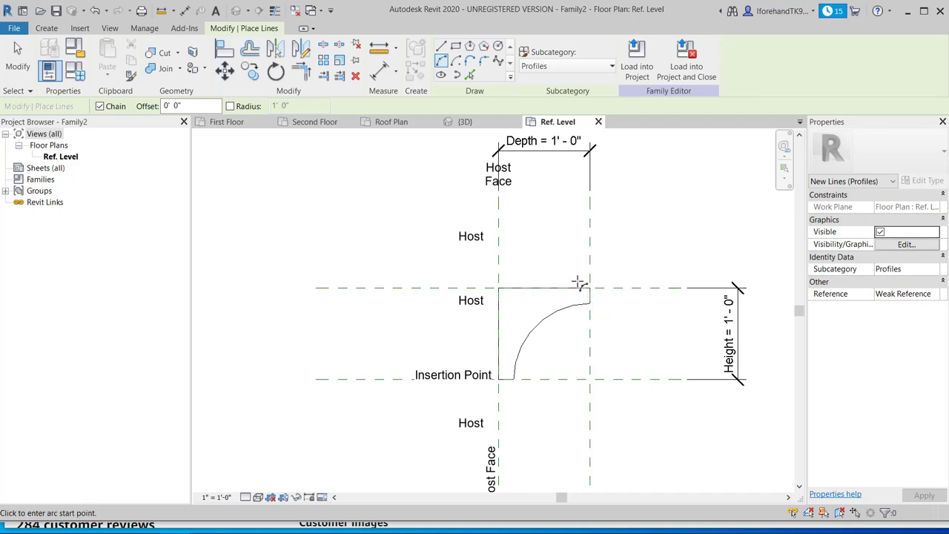
pyautogui.click(56, 28)
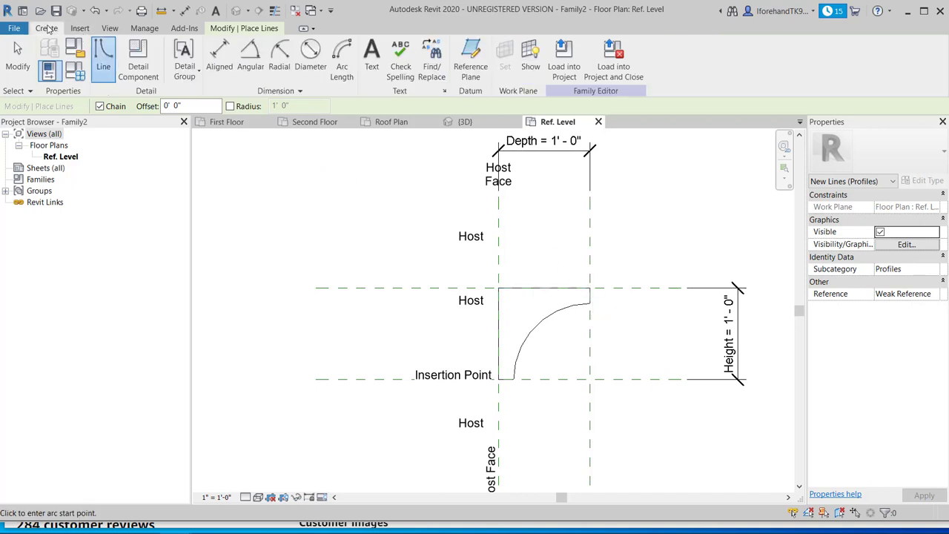
pyautogui.click(218, 63)
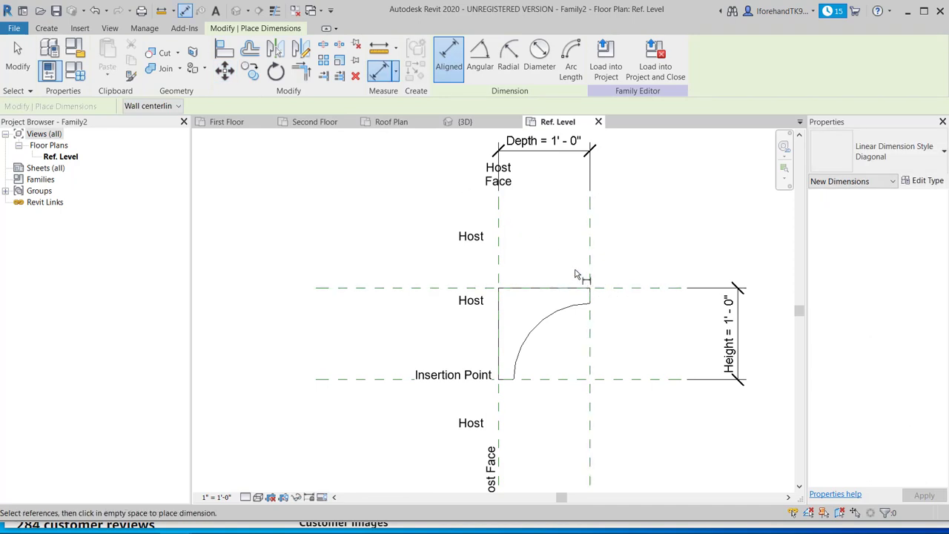
pyautogui.click(604, 289)
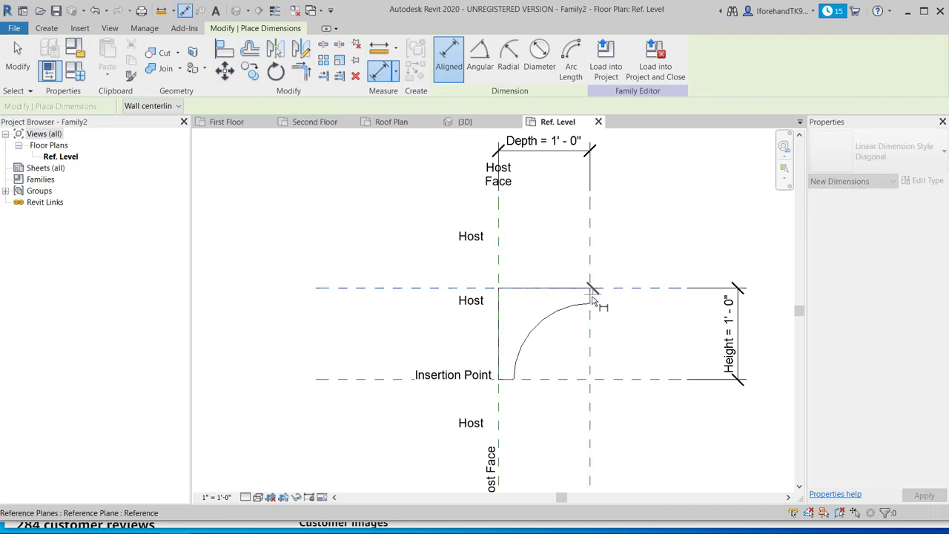
pyautogui.click(604, 308)
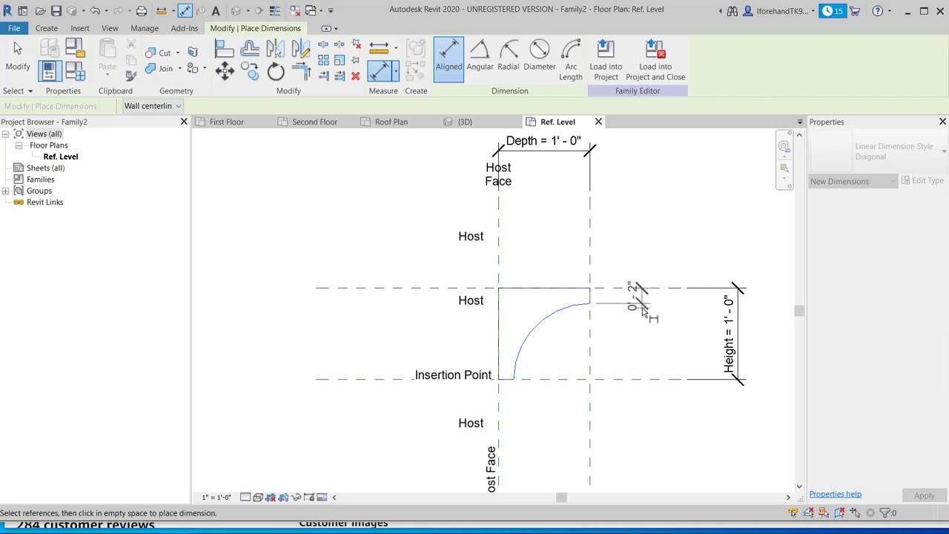
pyautogui.click(632, 306)
# - Add an aligned dimension between the host face reference plane and the arc's lower endpoint, placed below the profile
pyautogui.click(496, 389)
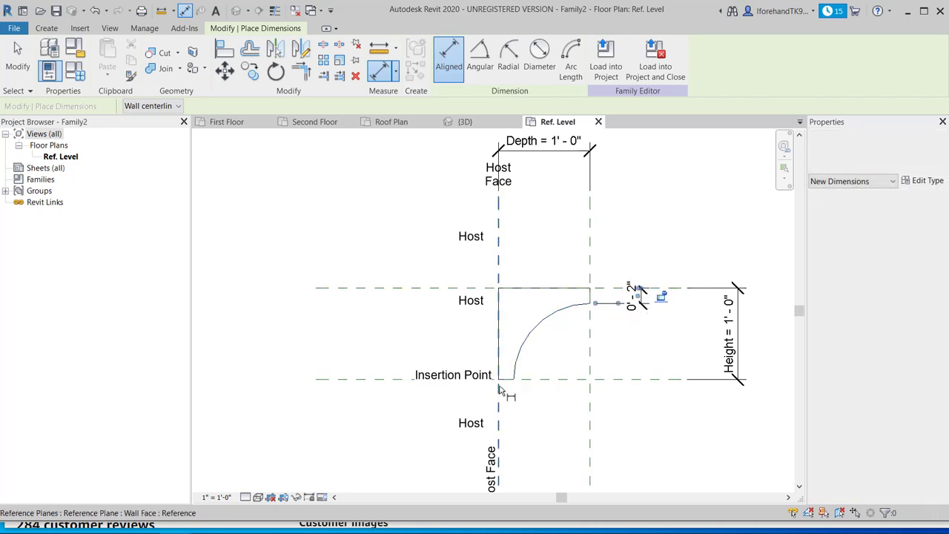
pyautogui.click(513, 384)
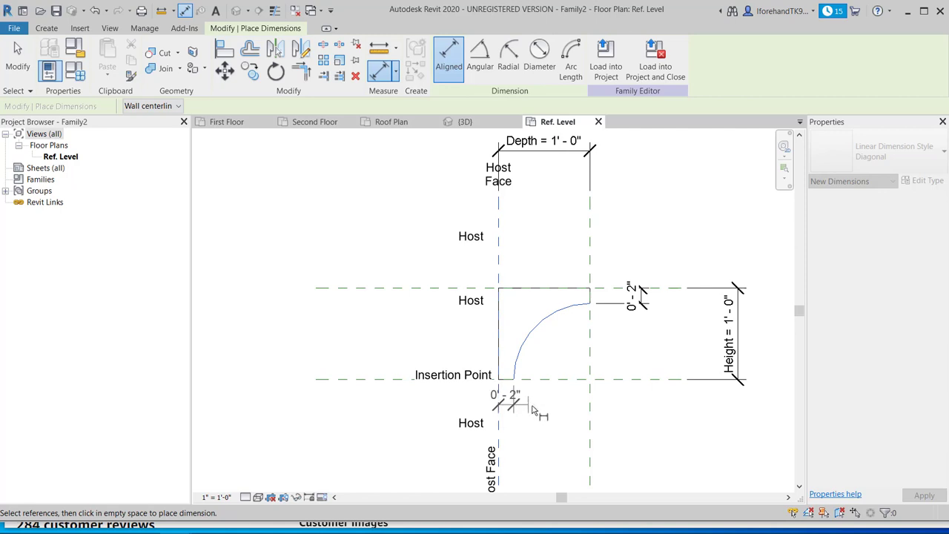
pyautogui.click(539, 417)
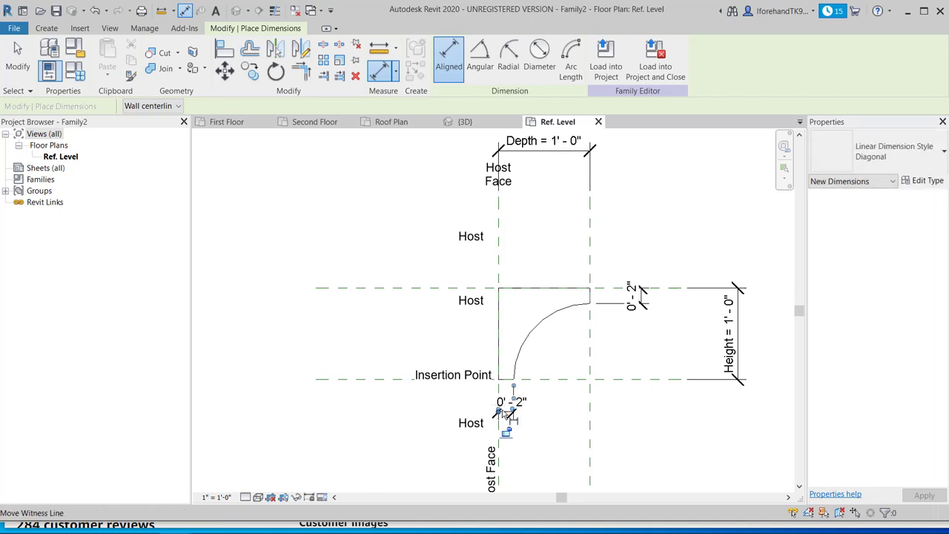
pyautogui.click(28, 51)
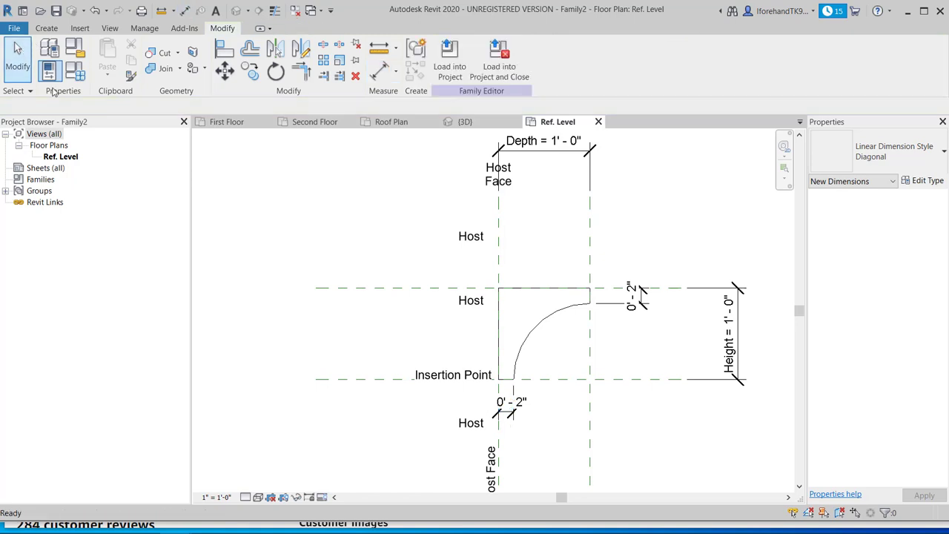
# - Label the dimension below the profile with a new family type parameter named Reveal
pyautogui.click(519, 408)
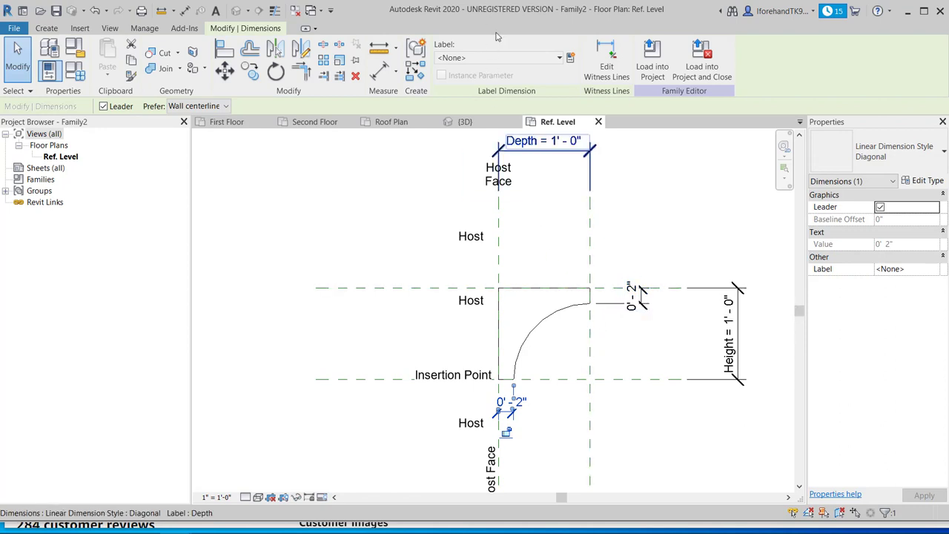
pyautogui.click(501, 59)
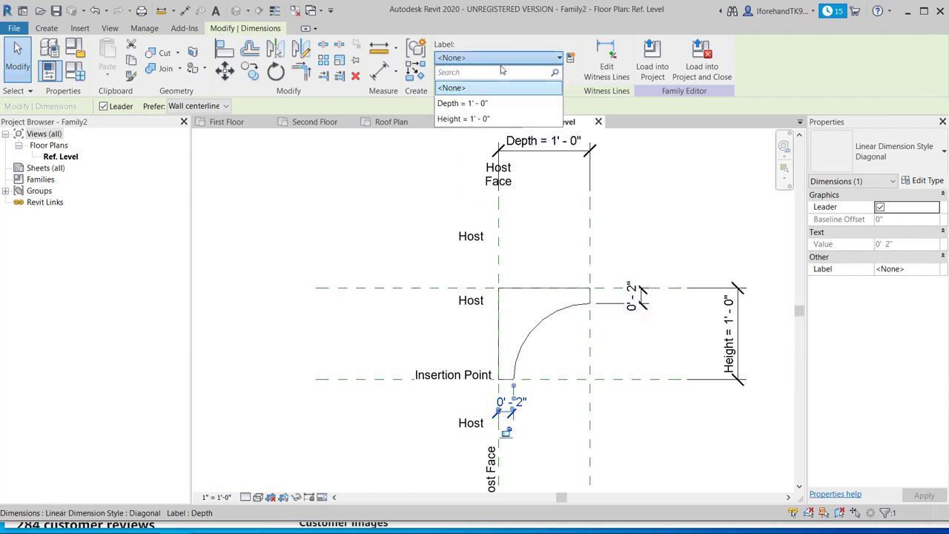
pyautogui.click(571, 58)
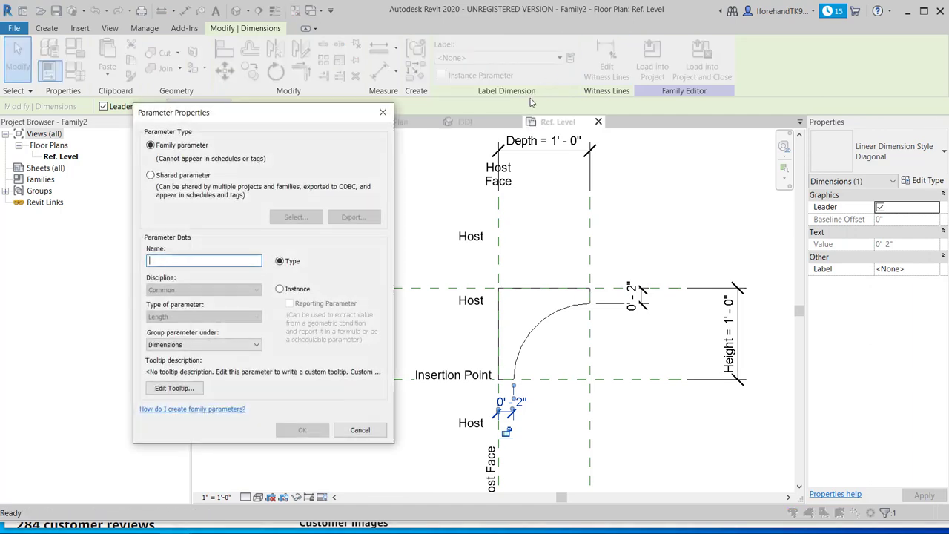
pyautogui.write('REv')
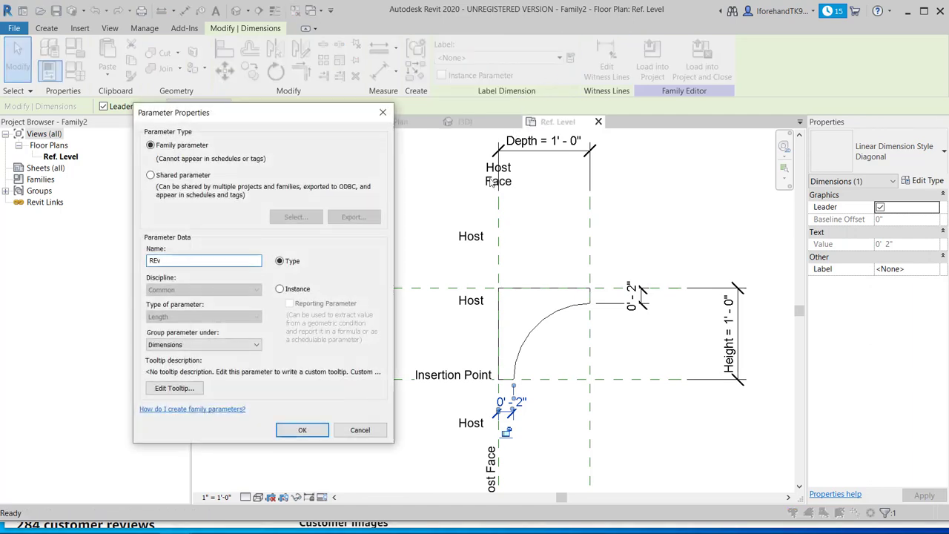
pyautogui.write('eal')
pyautogui.click(303, 430)
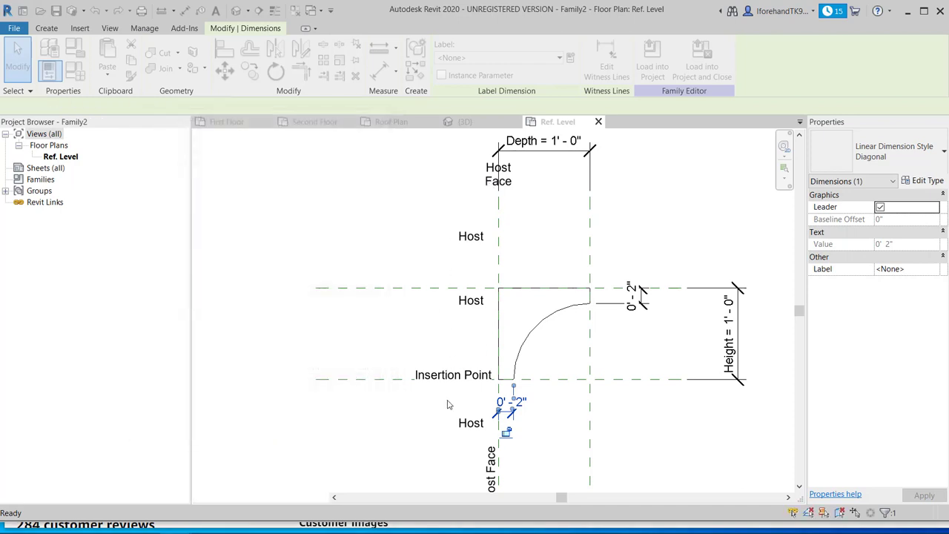
# - Label the dimension at the arc's upper endpoint with the existing Reveal parameter
pyautogui.click(630, 295)
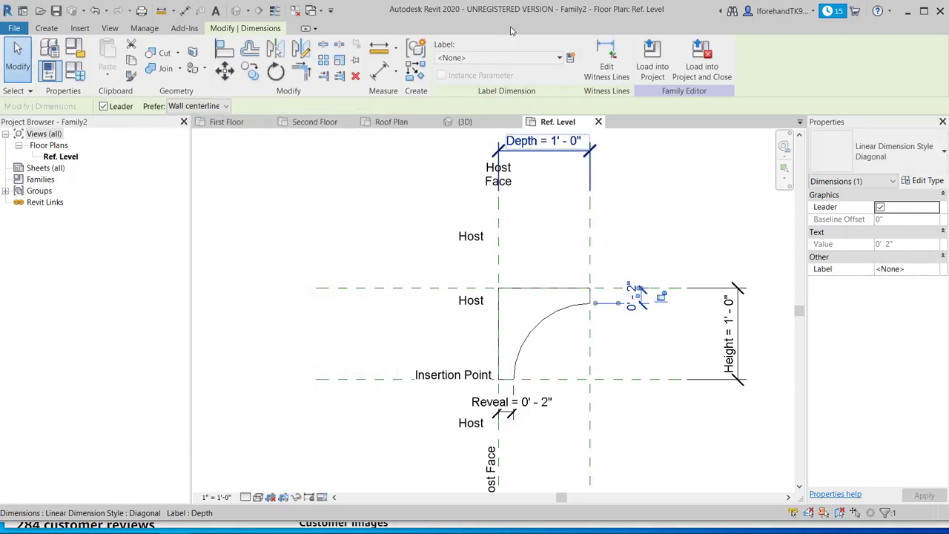
pyautogui.click(518, 58)
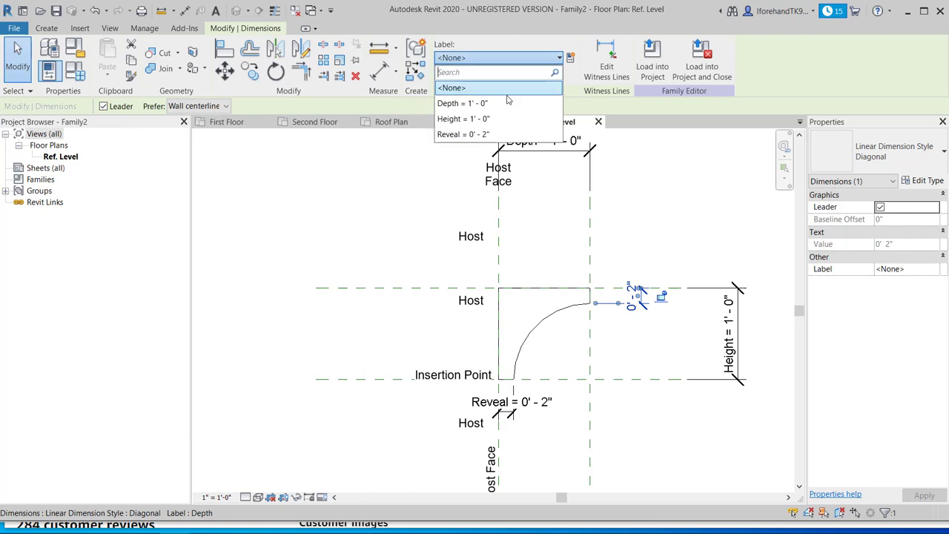
pyautogui.click(475, 134)
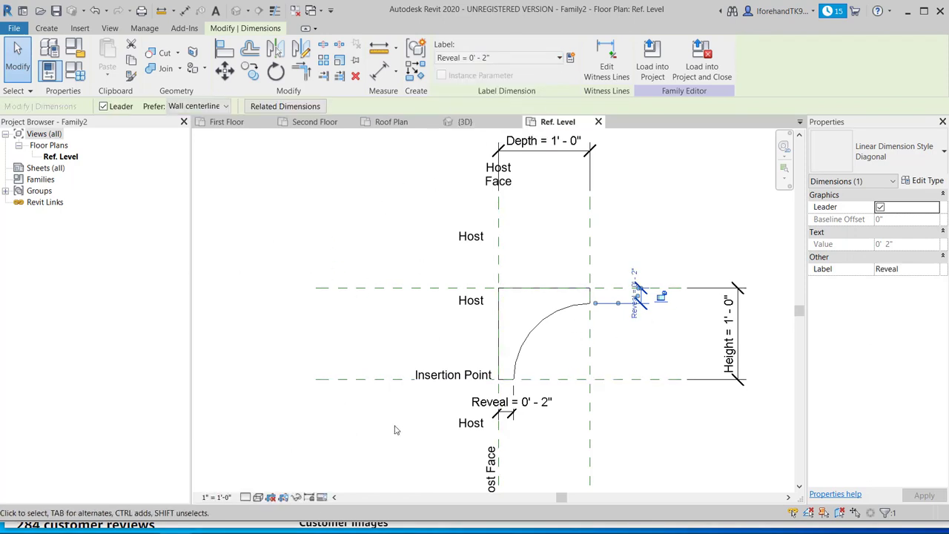
pyautogui.click(393, 273)
# - In Family Types, set the Height formula to Depth and the Reveal formula to if(Height < 16", 3", 2")
pyautogui.click(74, 71)
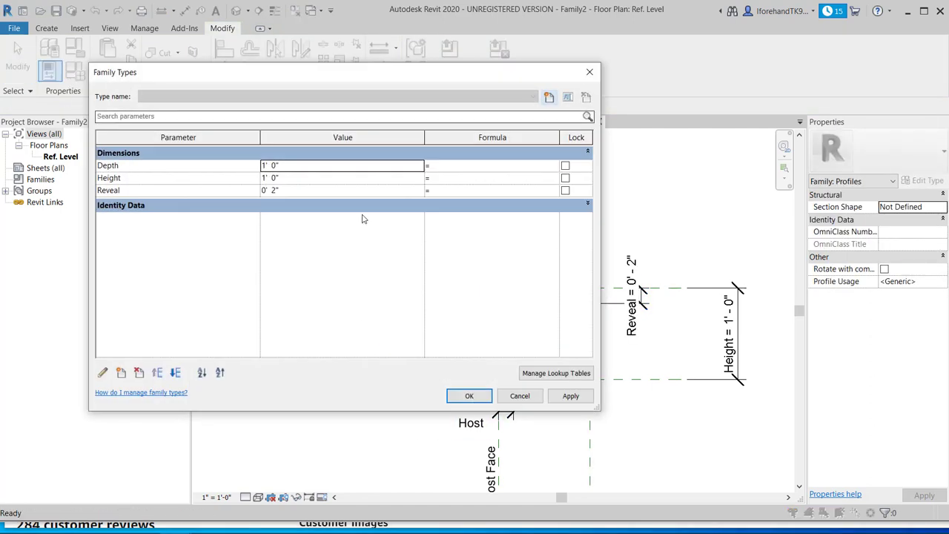
pyautogui.click(467, 178)
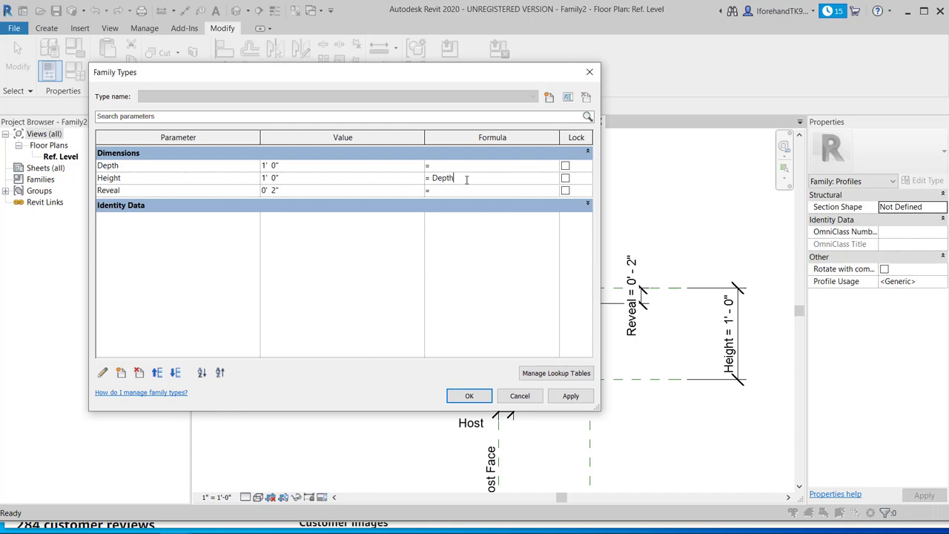
pyautogui.click(456, 190)
pyautogui.write('16",')
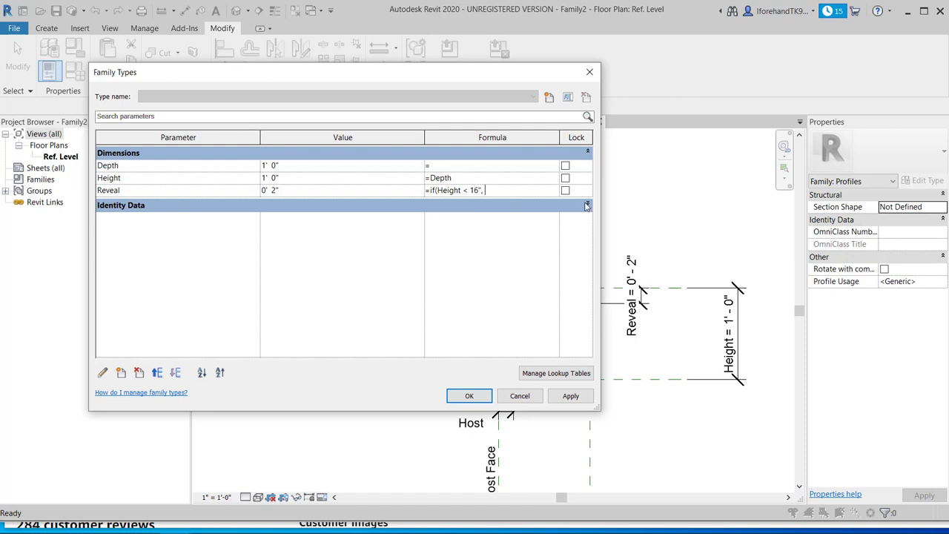
pyautogui.write(' 3", 2')
pyautogui.press('Return')
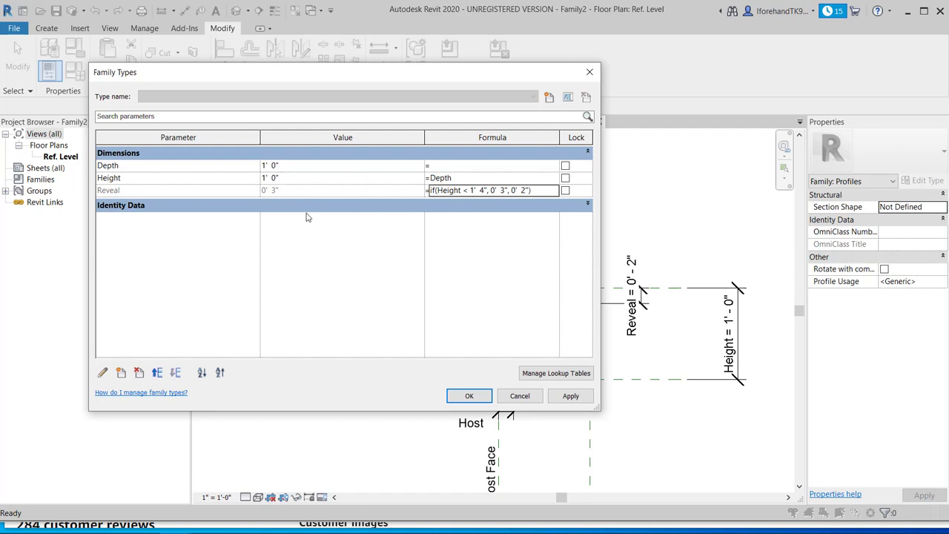
# - Test the Height and Reveal formulas with a Depth of 24" and a Depth of 8'
pyautogui.doubleClick(300, 166)
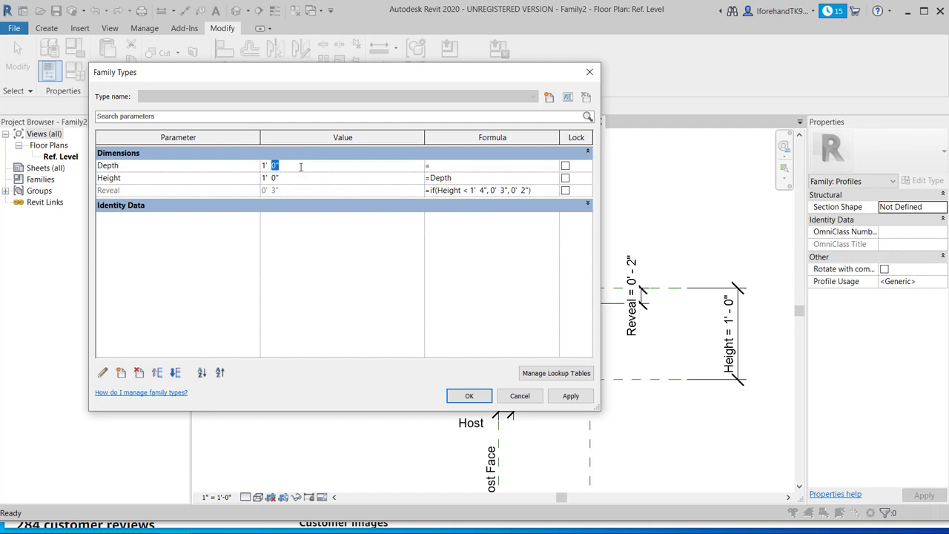
pyautogui.moveTo(300, 166); pyautogui.dragTo(253, 167)
pyautogui.write('24"')
pyautogui.click(295, 182)
pyautogui.doubleClick(289, 166)
pyautogui.moveTo(293, 169); pyautogui.dragTo(261, 170)
pyautogui.write('8')
pyautogui.press('Tab')
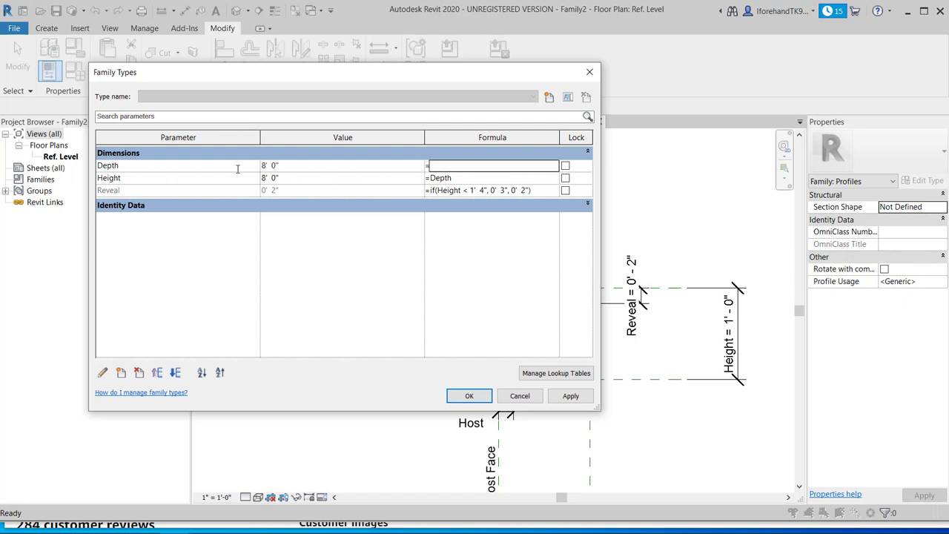
# - Set the Depth to 8", apply it, and move the Family Types dialog clear of the profile
pyautogui.click(290, 164)
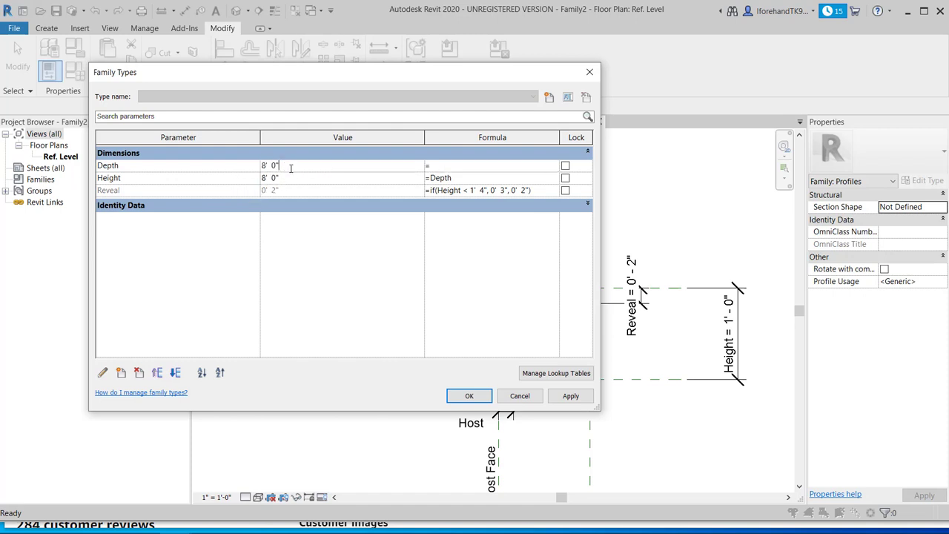
pyautogui.moveTo(289, 165); pyautogui.dragTo(253, 167)
pyautogui.write('8"')
pyautogui.press('Tab')
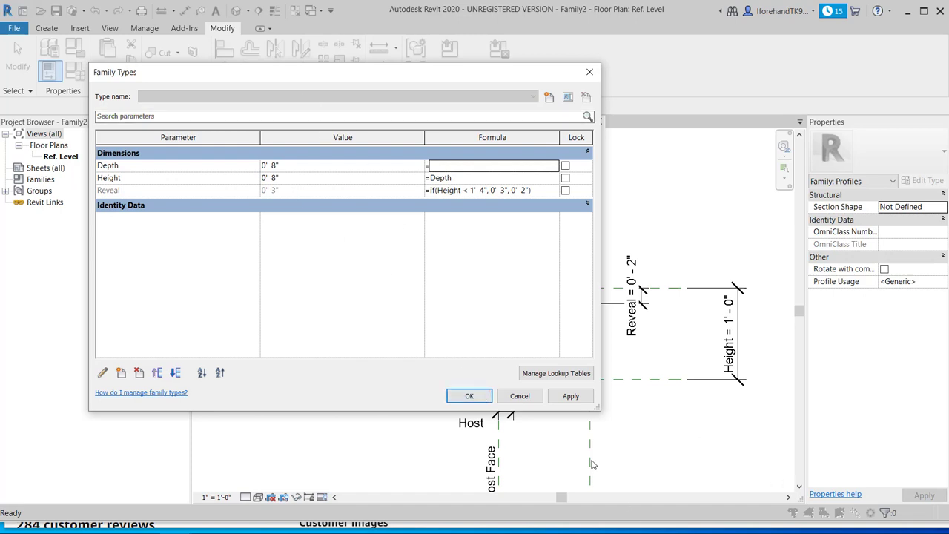
pyautogui.click(570, 399)
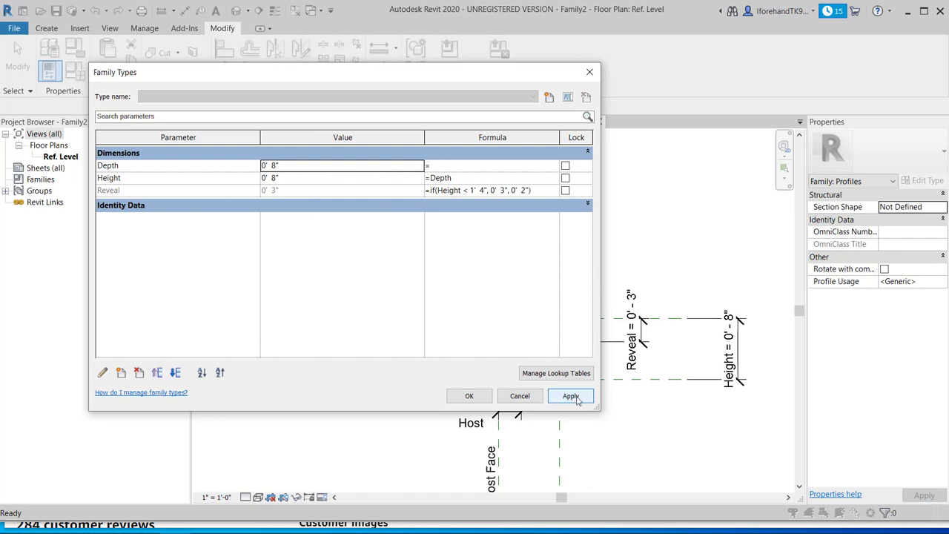
pyautogui.moveTo(412, 74)
pyautogui.mouseDown()
pyautogui.moveTo(343, 482)
pyautogui.moveTo(215, 301)
pyautogui.moveTo(239, 185)
pyautogui.mouseUp()
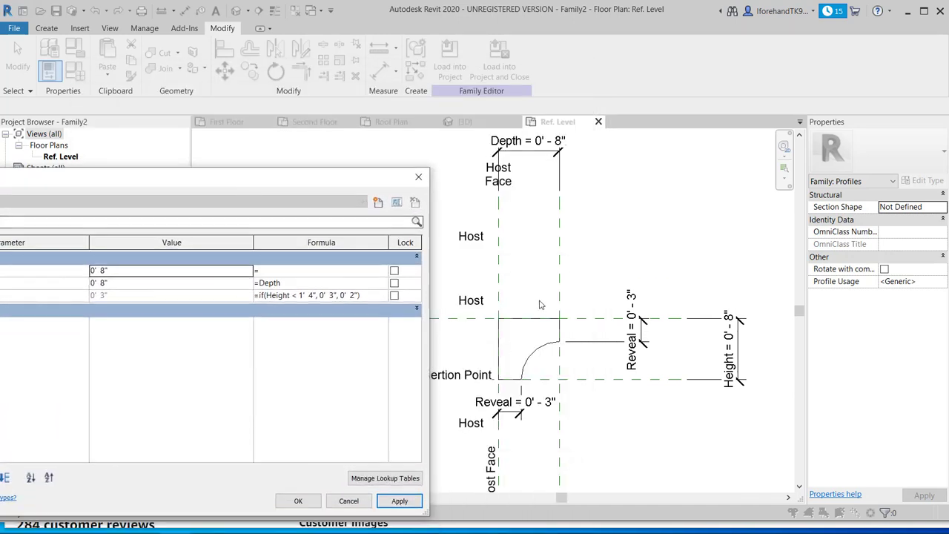
# - Set the Depth to 16' and apply it to the profile
pyautogui.click(214, 271)
pyautogui.moveTo(214, 272); pyautogui.dragTo(63, 276)
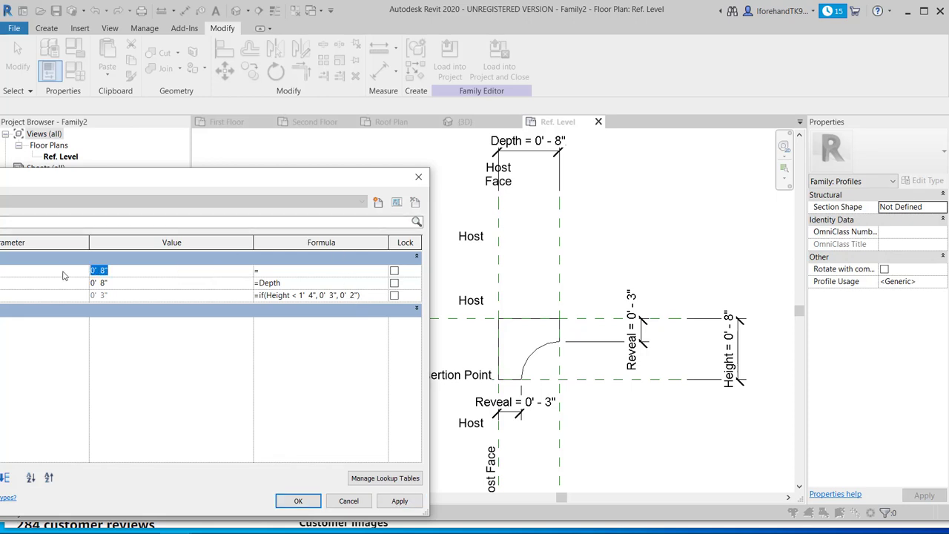
pyautogui.write('16')
pyautogui.click(404, 504)
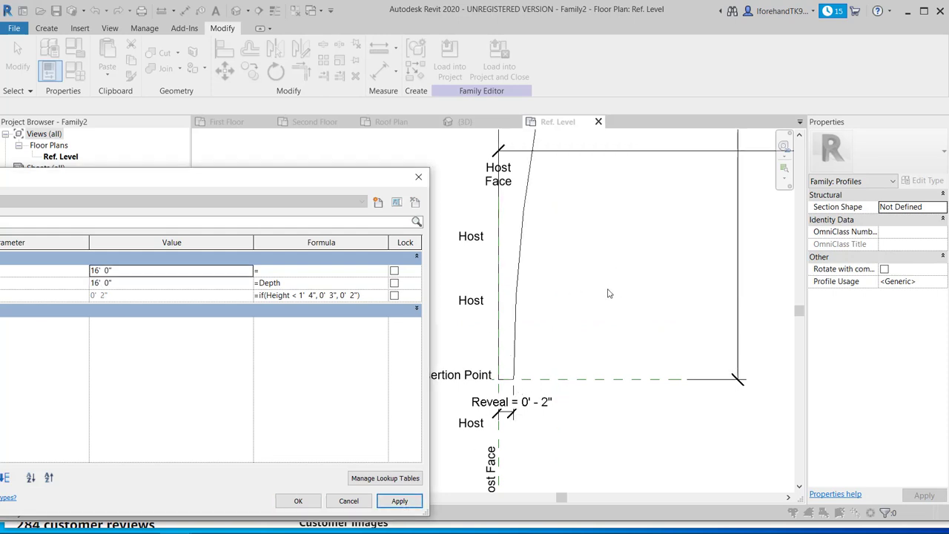
# - Set the Depth to 16", apply it to the profile, and accept the family types
pyautogui.click(113, 274)
pyautogui.moveTo(114, 273); pyautogui.dragTo(72, 279)
pyautogui.write('16')
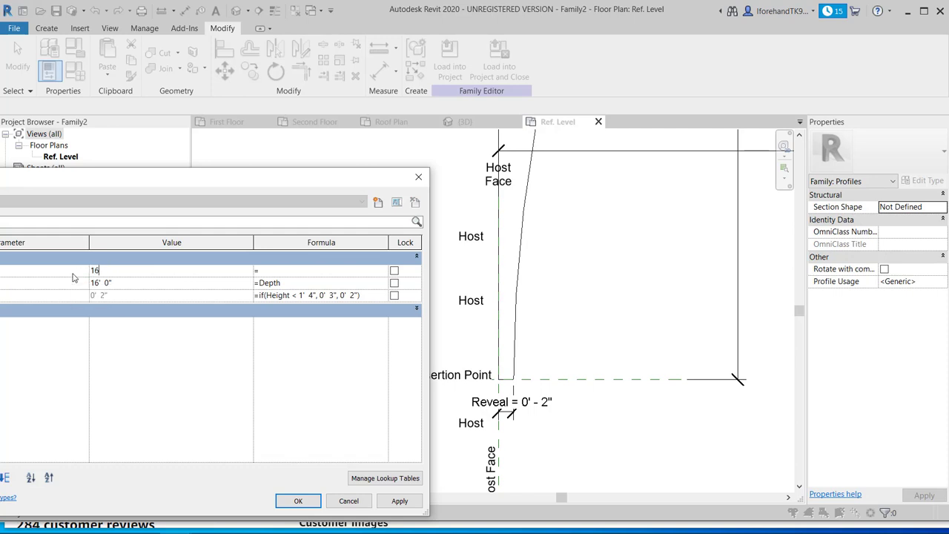
pyautogui.write('"')
pyautogui.click(399, 501)
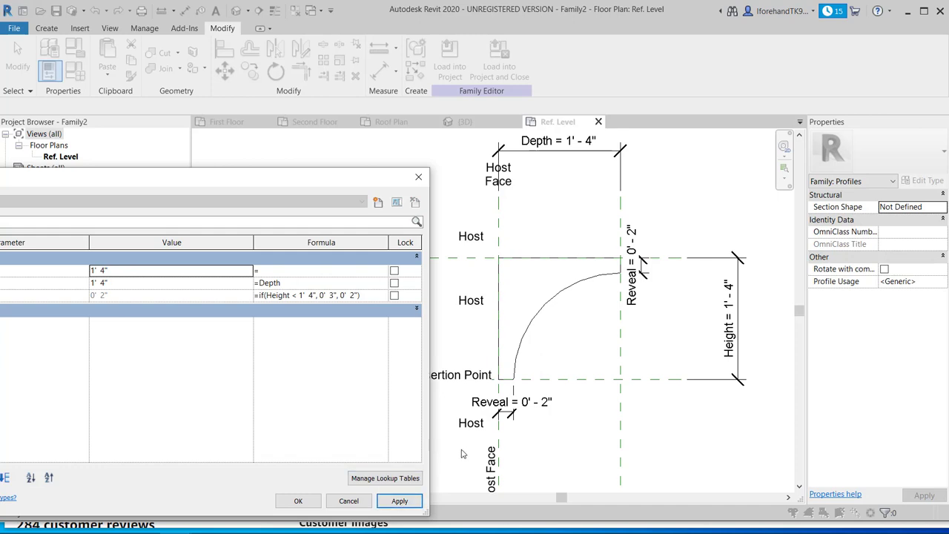
pyautogui.click(298, 501)
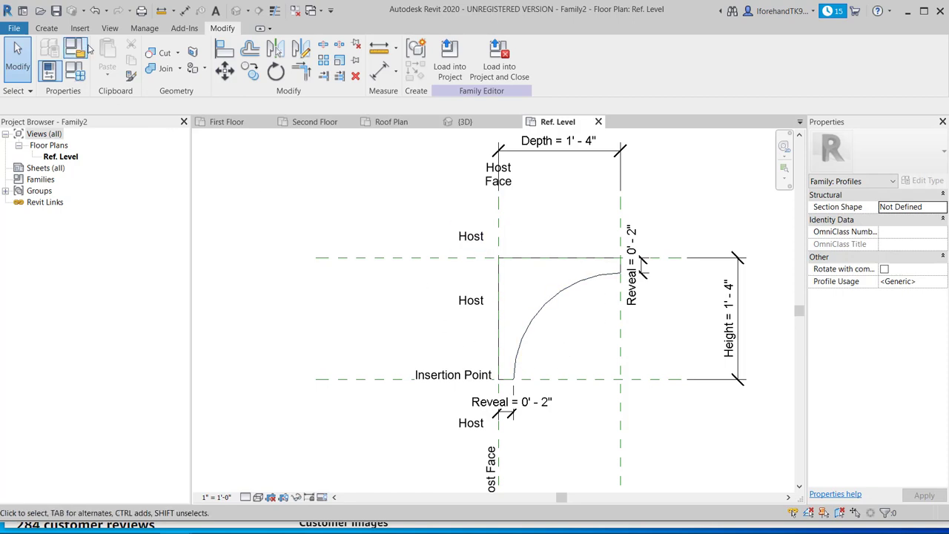
pyautogui.click(80, 71)
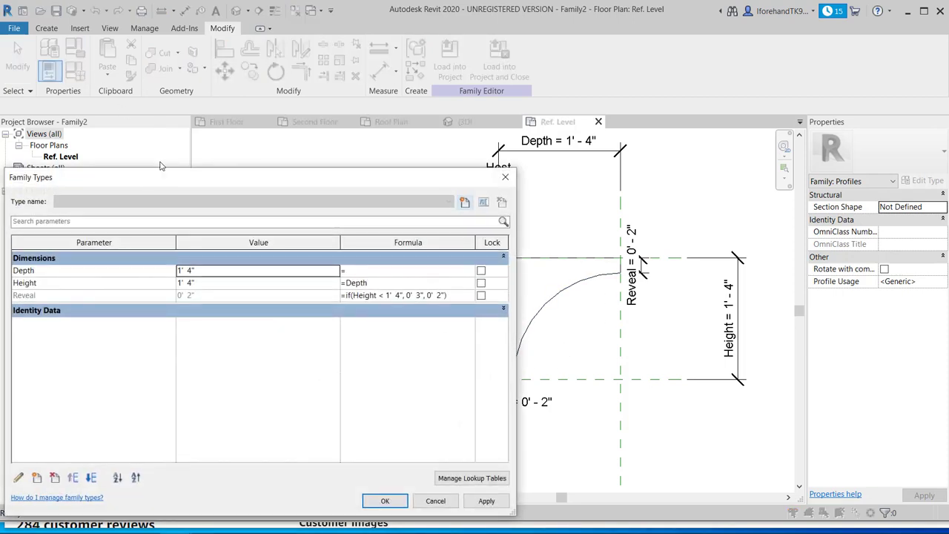
pyautogui.moveTo(169, 171); pyautogui.dragTo(245, 74)
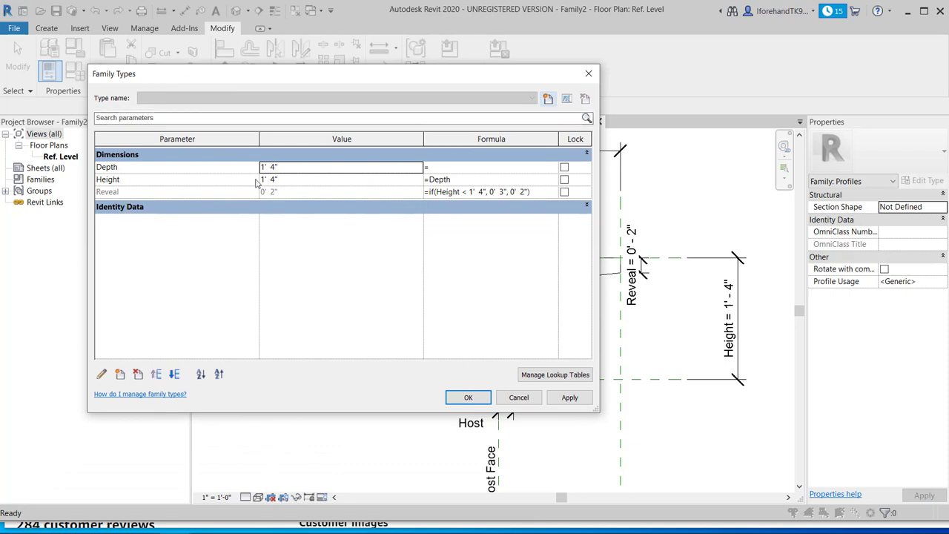
pyautogui.click(548, 99)
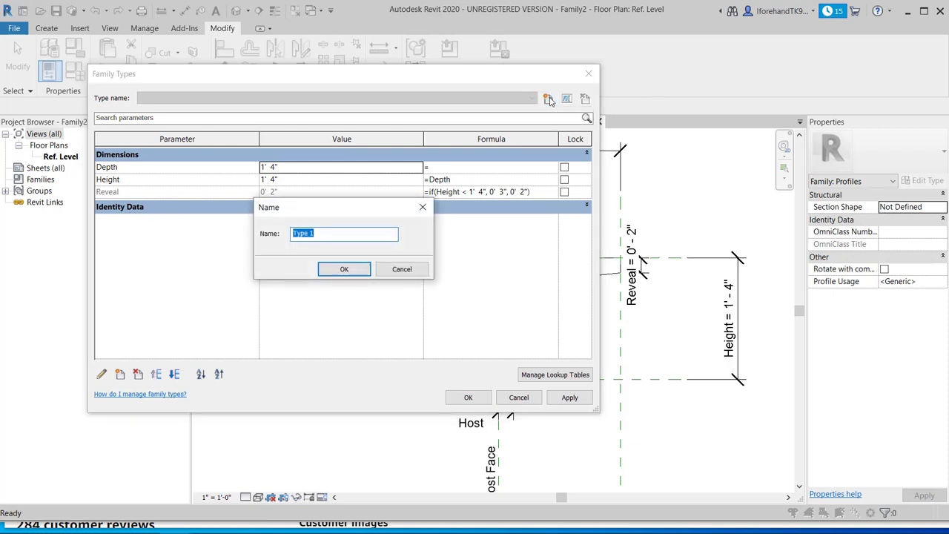
pyautogui.press('Escape')
pyautogui.press('Escape')
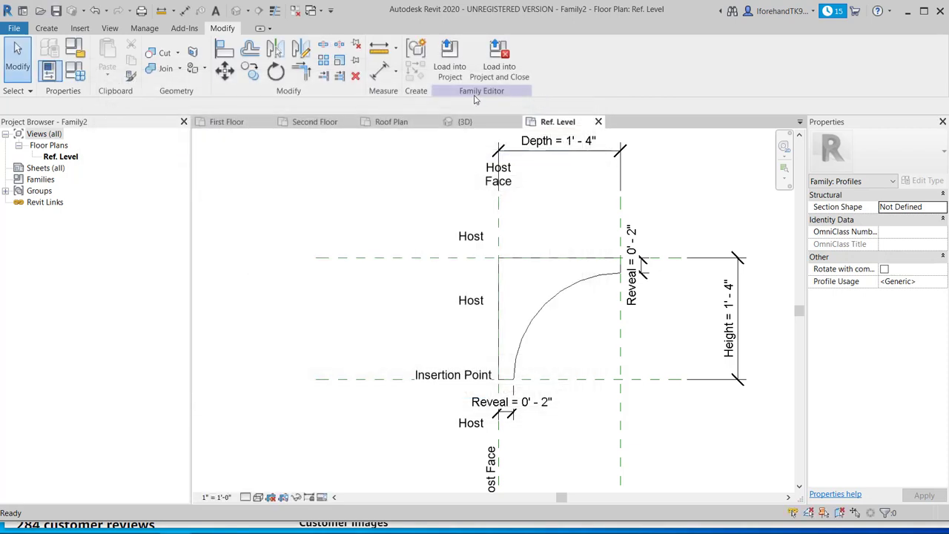
# - Save the family to the Desktop as Cove 1, with the maximum number of backups set to 1
pyautogui.click(14, 29)
pyautogui.click(42, 158)
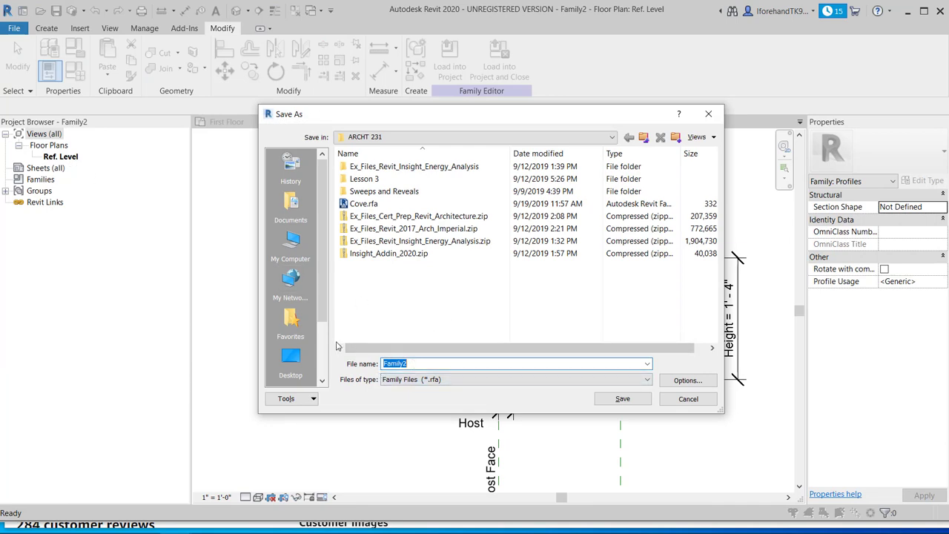
pyautogui.click(292, 358)
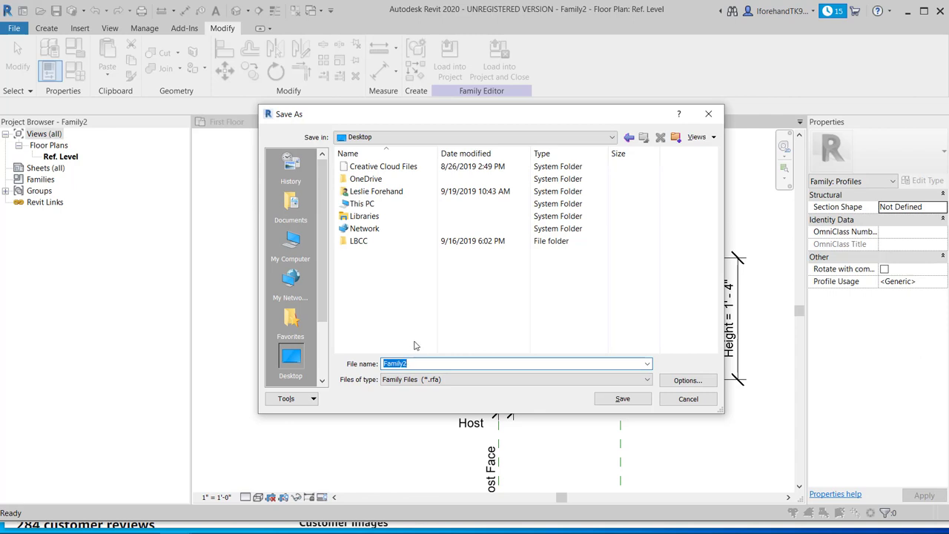
pyautogui.write('Cove 1')
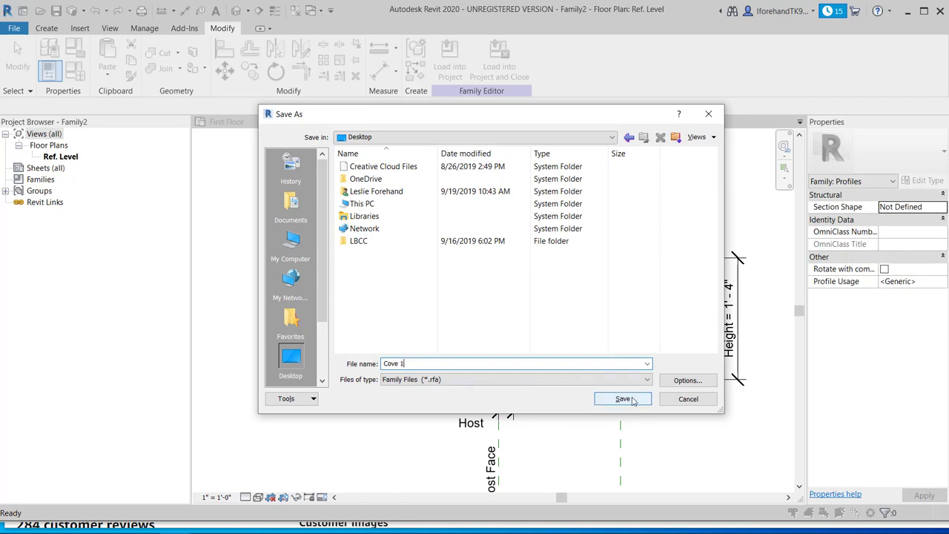
pyautogui.click(687, 382)
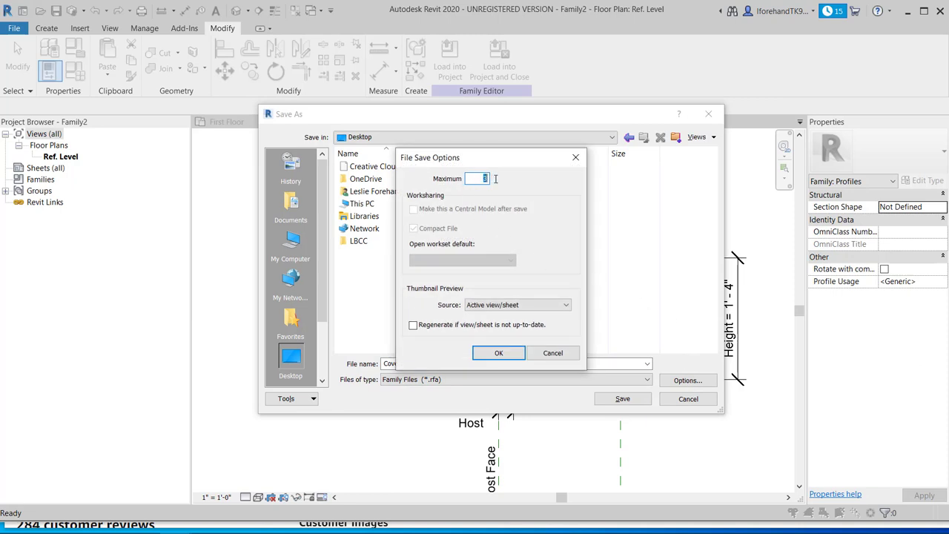
pyautogui.write('1')
pyautogui.click(499, 353)
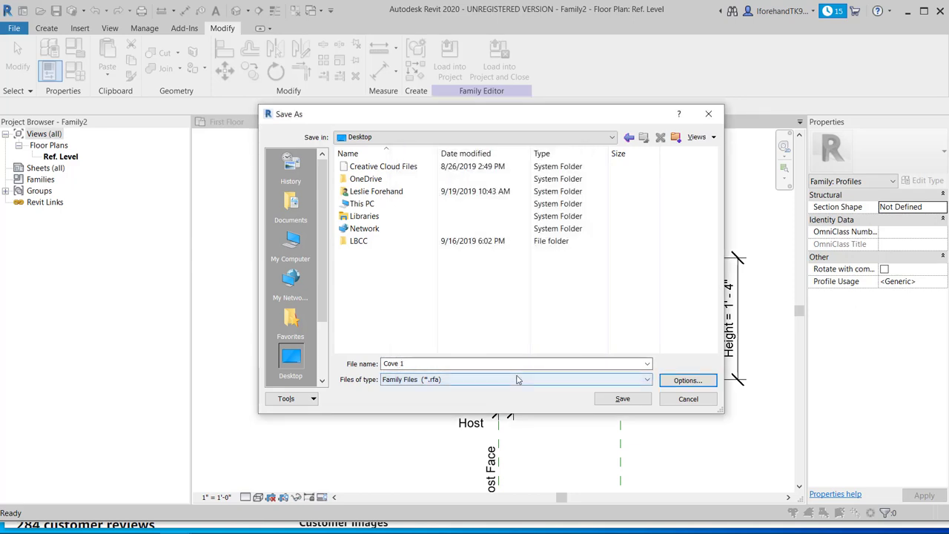
pyautogui.click(623, 399)
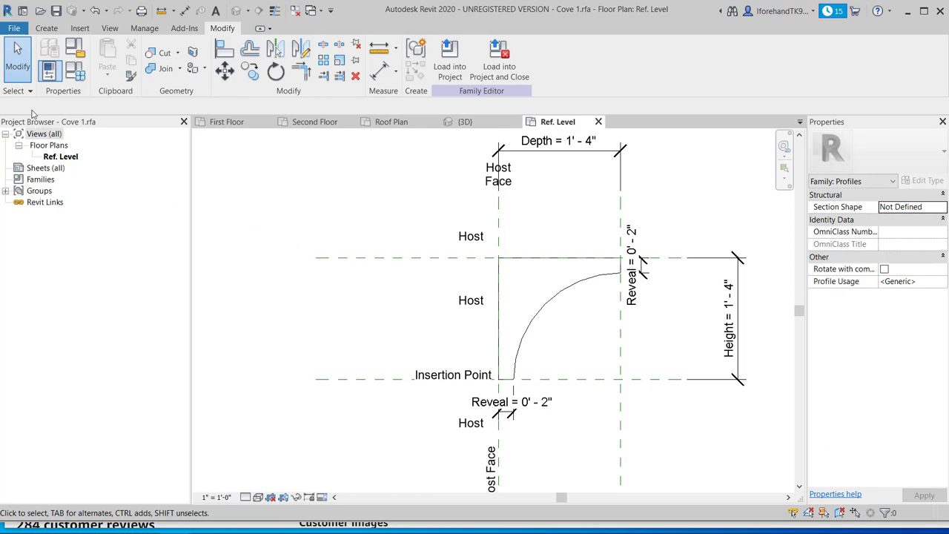
# - Create a new family type named Cove 16"
pyautogui.click(72, 75)
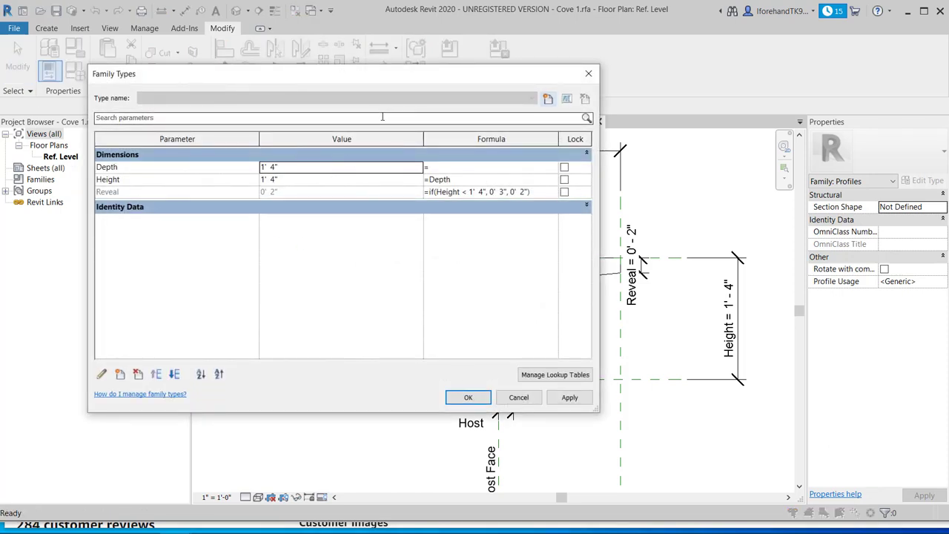
pyautogui.click(548, 99)
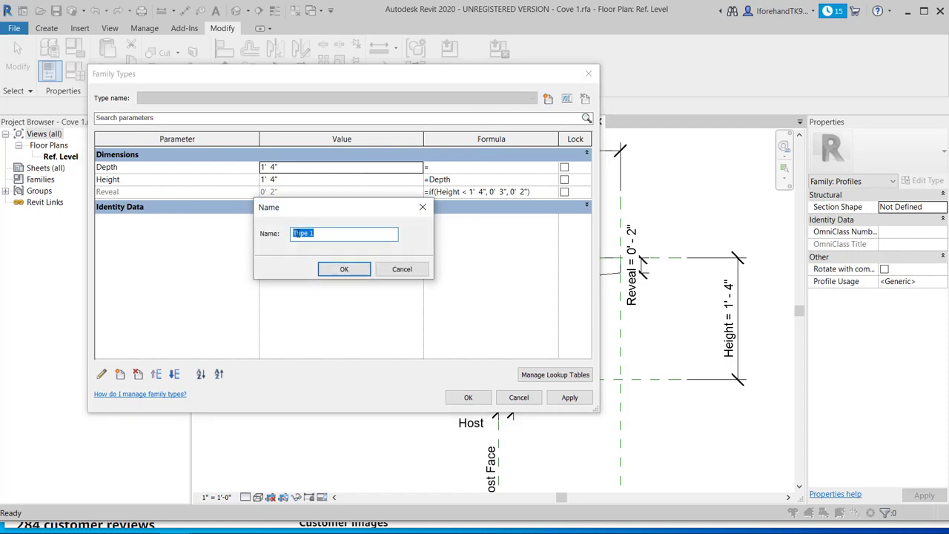
pyautogui.write('Cove')
pyautogui.click(342, 270)
# - Set the Depth of the Cove 16" type to 12'
pyautogui.click(397, 167)
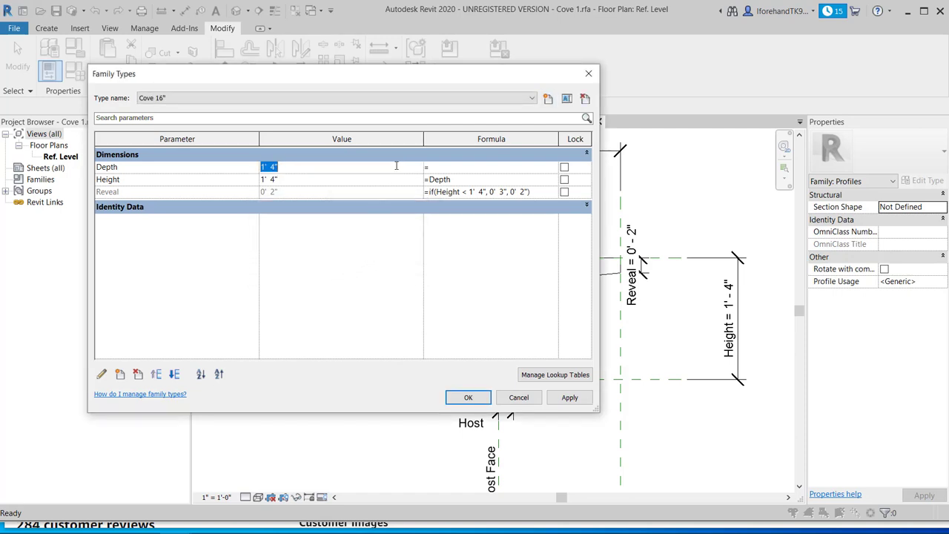
pyautogui.click(372, 170)
pyautogui.click(224, 169)
pyautogui.write('12')
pyautogui.click(300, 183)
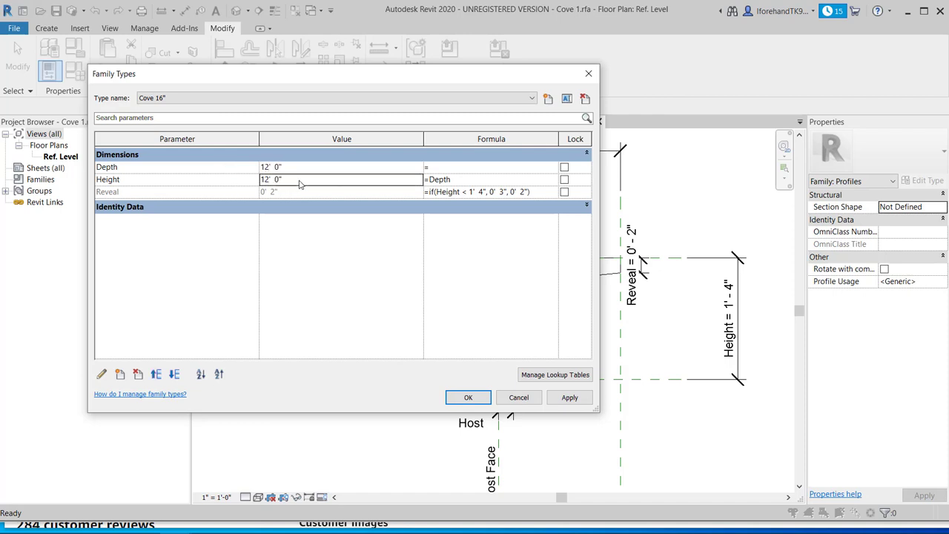
# - Add a second family type named Cove 12", accept the family types, and check the resized profile
pyautogui.click(546, 99)
pyautogui.write('C')
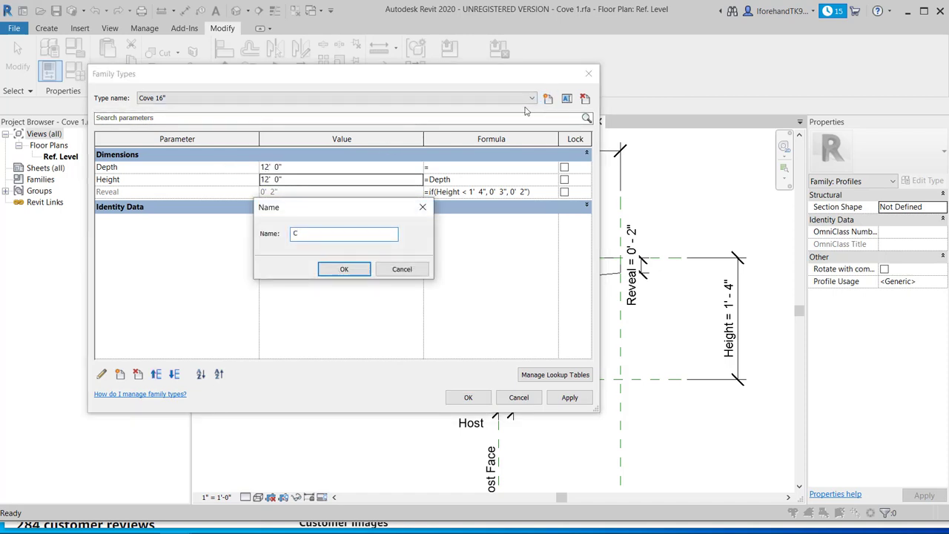
pyautogui.write('over 1')
pyautogui.press('BackSpace')
pyautogui.write('12"')
pyautogui.click(335, 271)
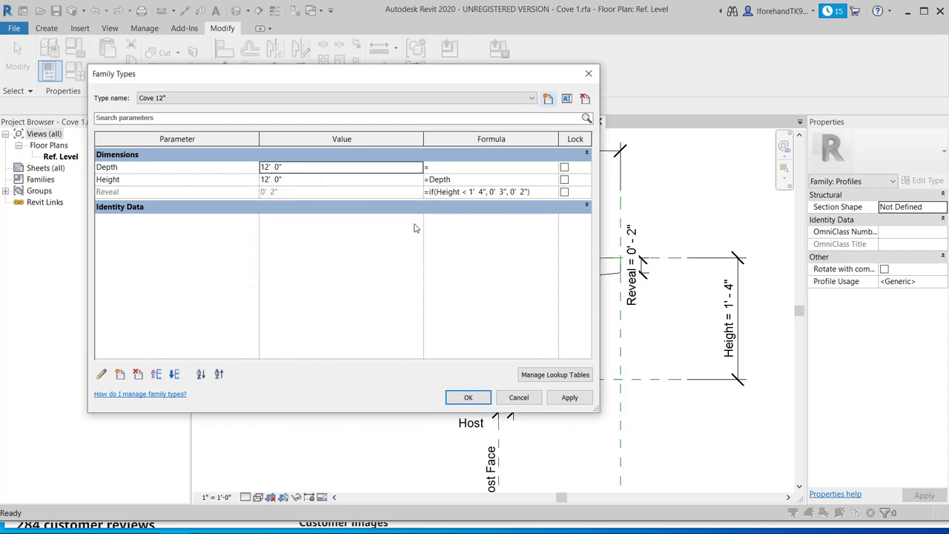
pyautogui.click(468, 397)
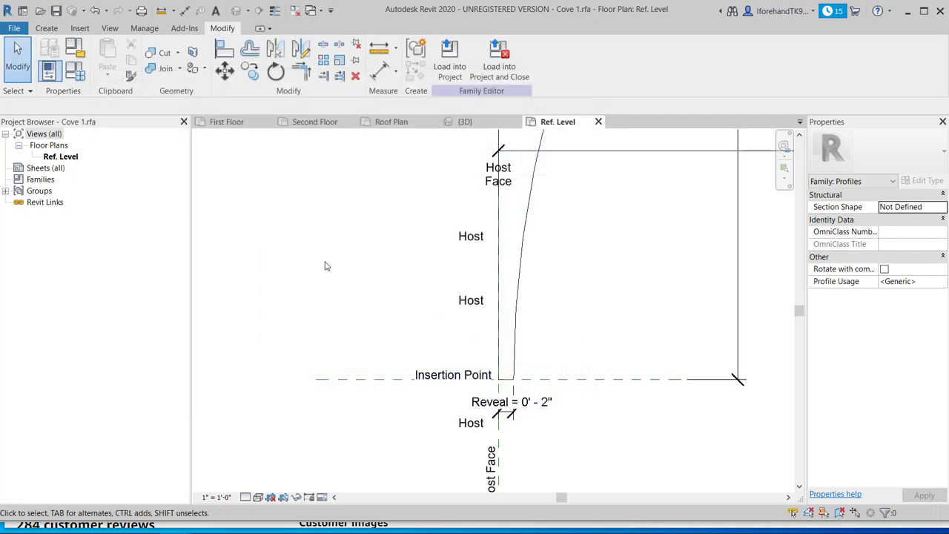
pyautogui.scroll(-5, 317, 264)
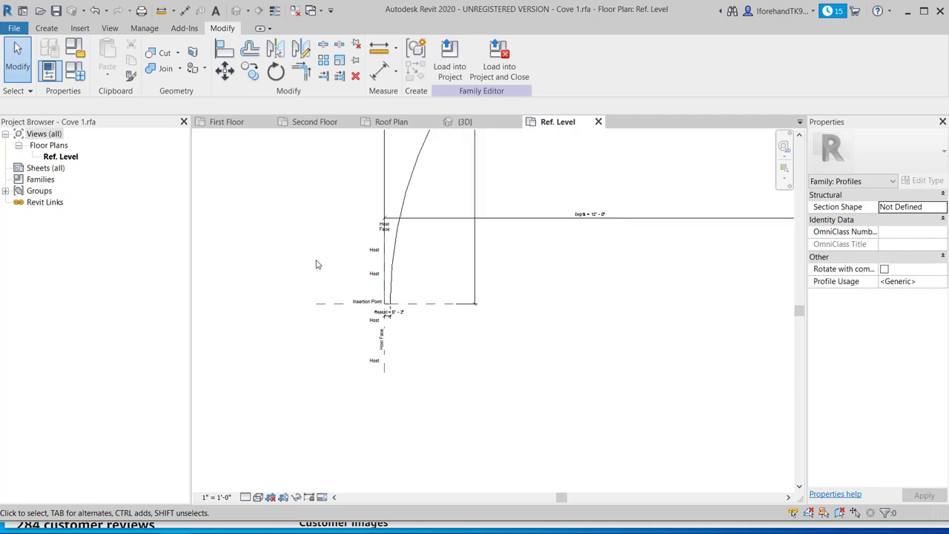
pyautogui.scroll(-2, 318, 265)
pyautogui.scroll(5, 318, 265)
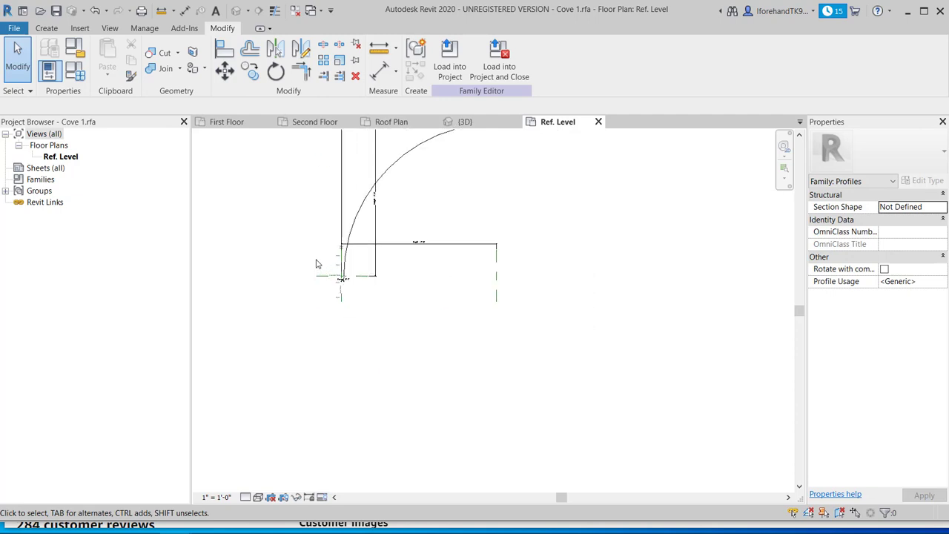
# - Make Cove 16" the current family type, set its Depth to 16", and apply it to the profile
pyautogui.click(77, 71)
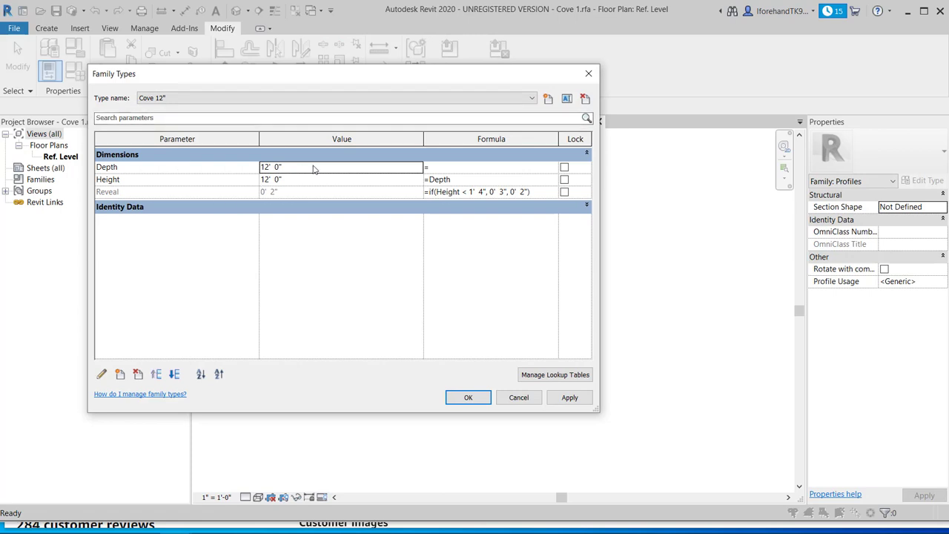
pyautogui.click(238, 99)
pyautogui.click(236, 117)
pyautogui.click(289, 166)
pyautogui.moveTo(289, 167); pyautogui.dragTo(253, 166)
pyautogui.write('1')
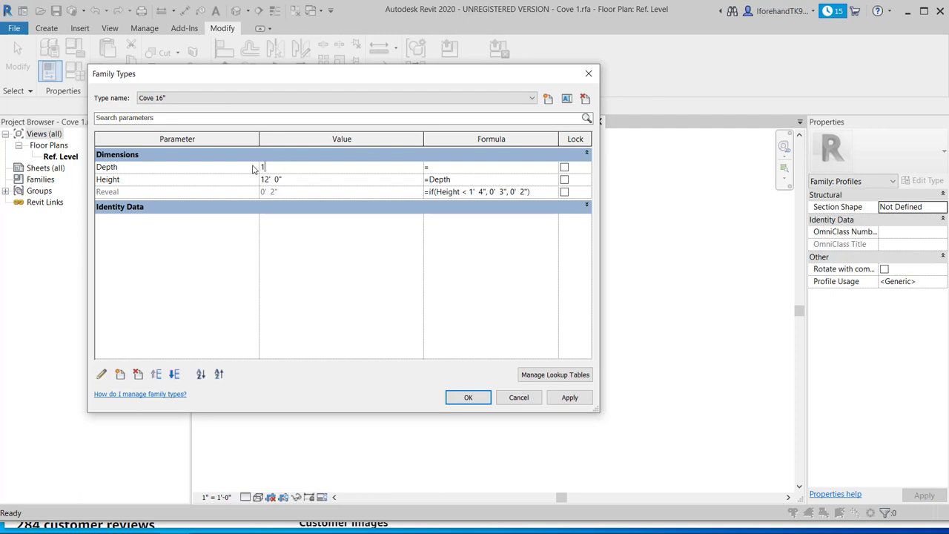
pyautogui.write('6')
pyautogui.click(283, 182)
pyautogui.click(569, 398)
pyautogui.click(469, 397)
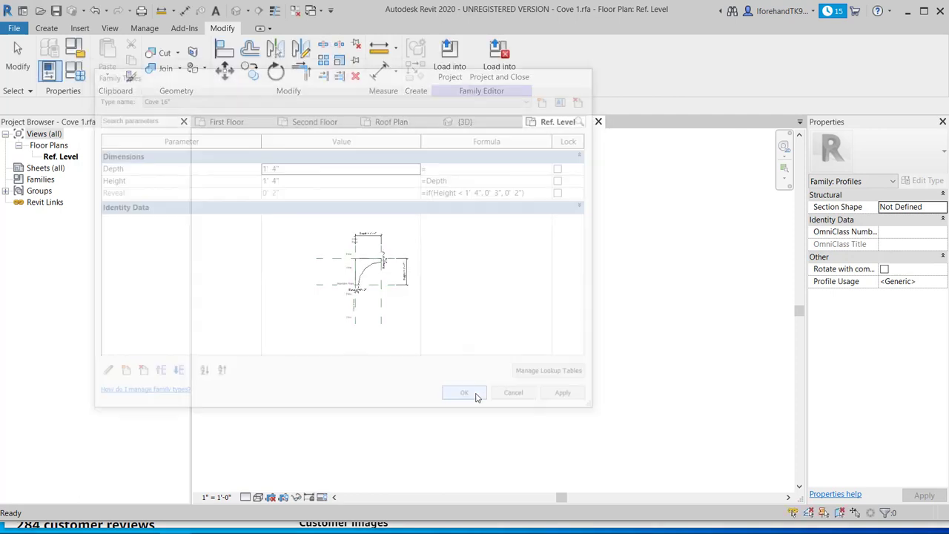
# - Load the Cove 1 profile family into the 231 - Lesson3 project
pyautogui.scroll(5, 315, 278)
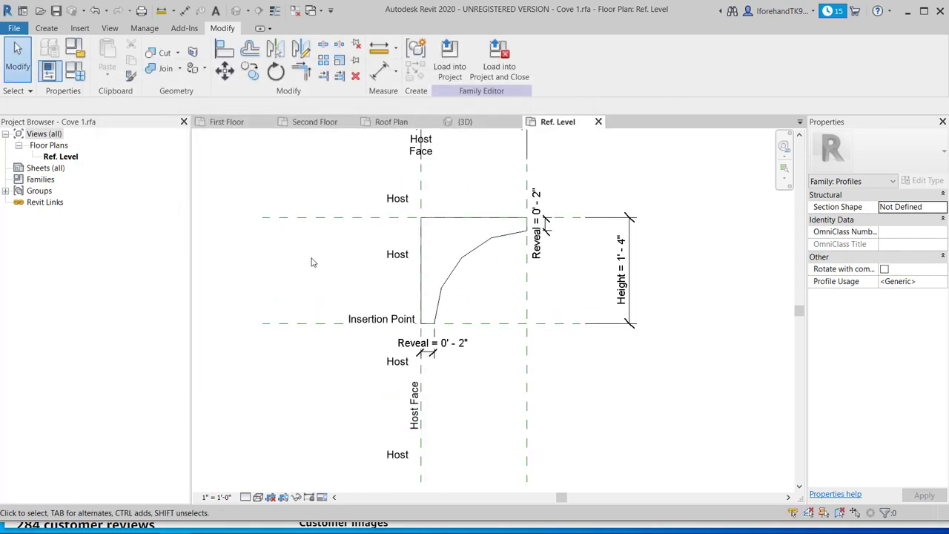
pyautogui.scroll(-2, 319, 276)
pyautogui.moveTo(328, 271); pyautogui.dragTo(343, 250, button='middle')
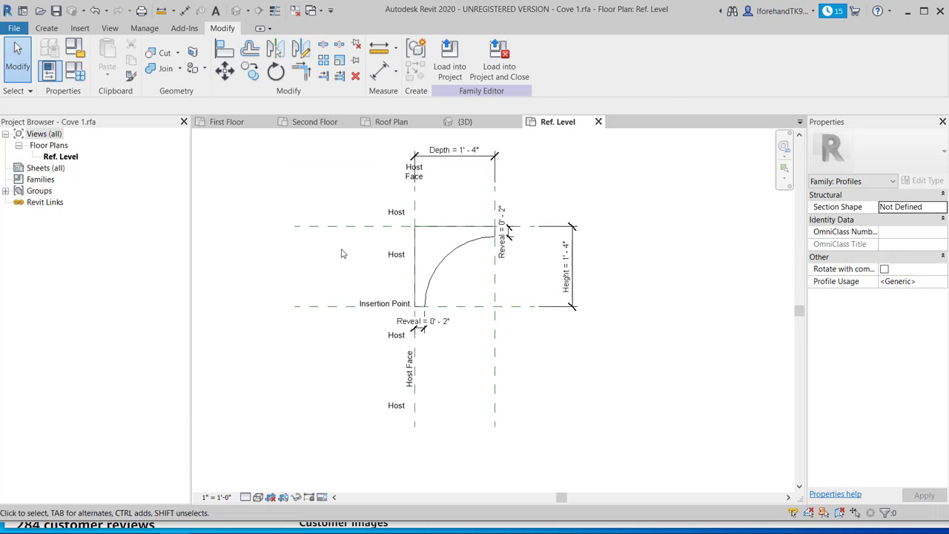
pyautogui.click(449, 58)
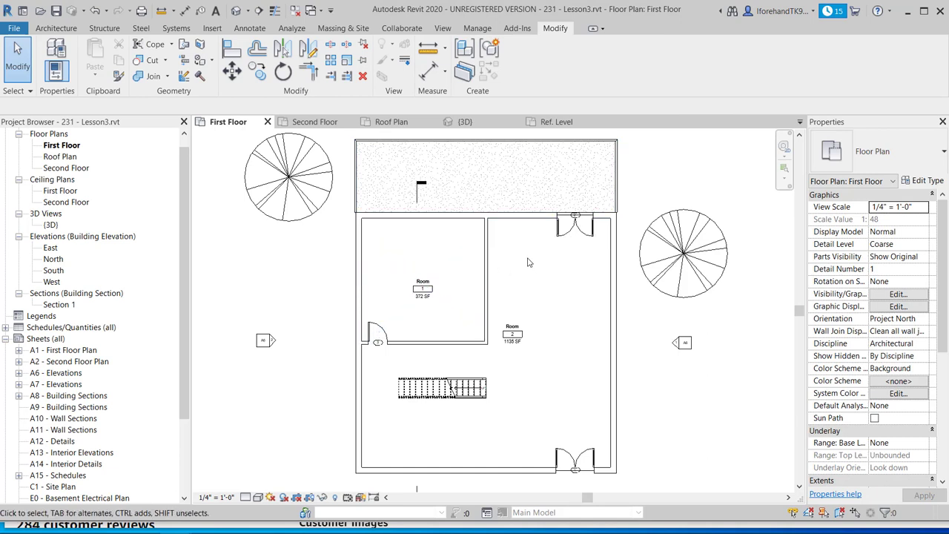
# - Open the type structure of the Generic - 6" wall between Room 1 and Room 2 and hide its section preview
pyautogui.scroll(4, 500, 272)
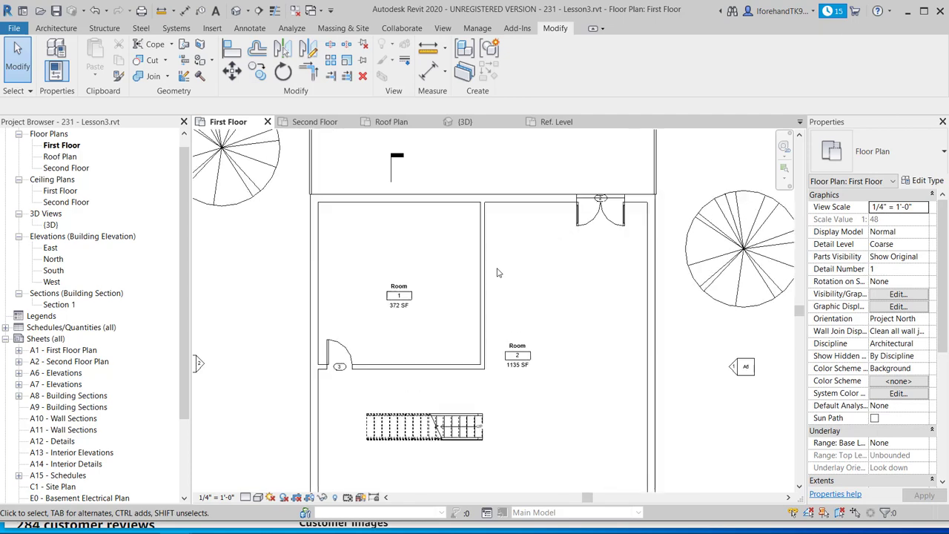
pyautogui.click(478, 268)
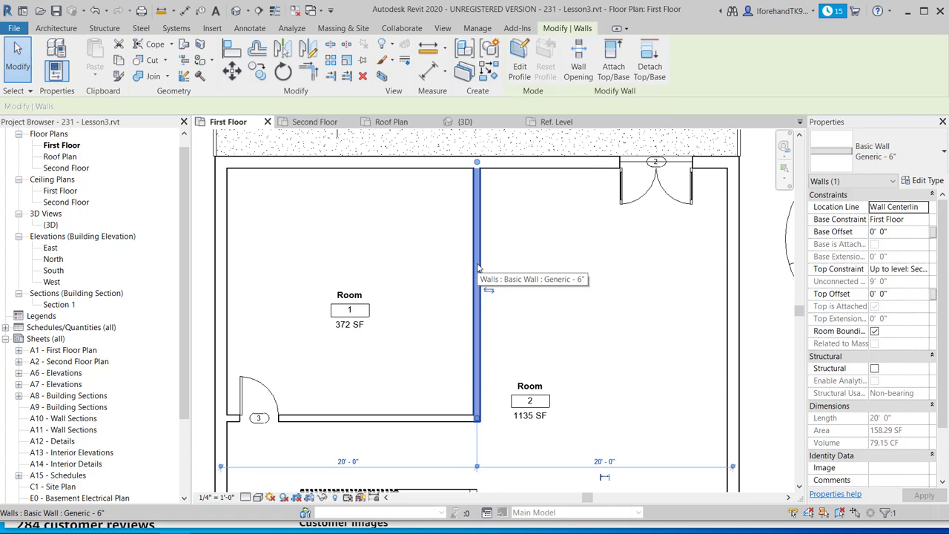
pyautogui.press('Escape')
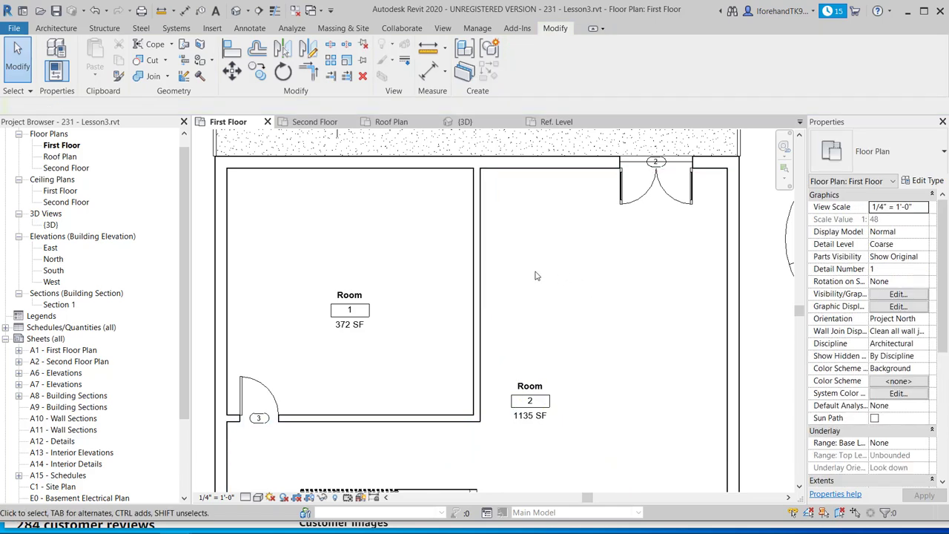
pyautogui.click(478, 271)
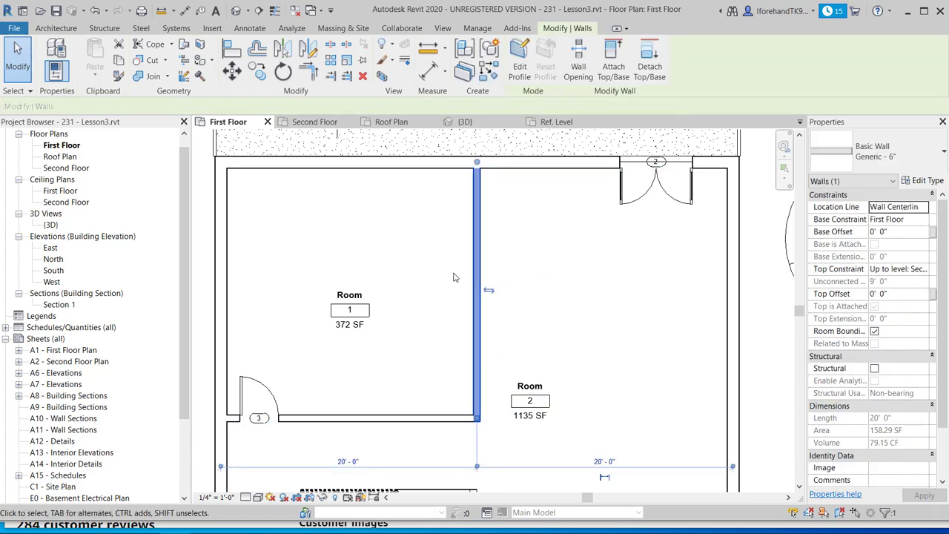
pyautogui.click(926, 181)
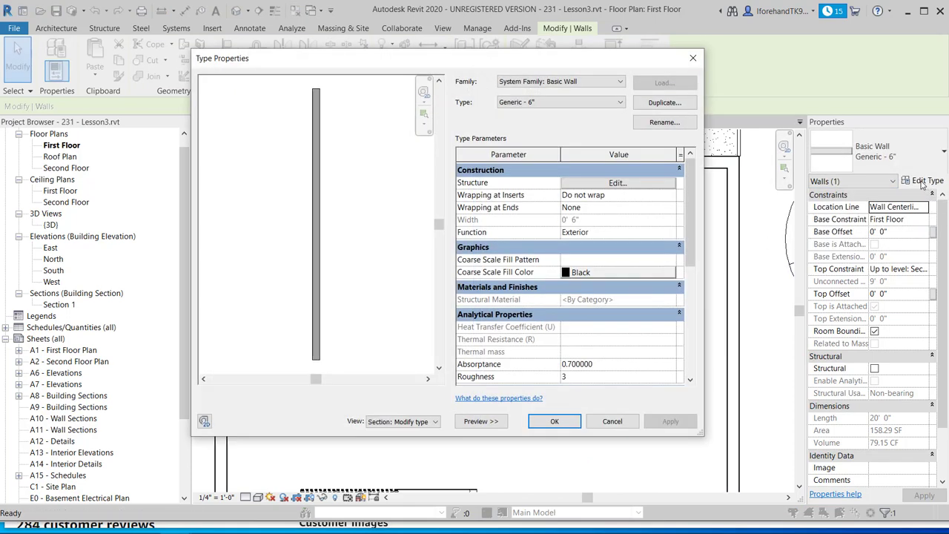
pyautogui.click(617, 185)
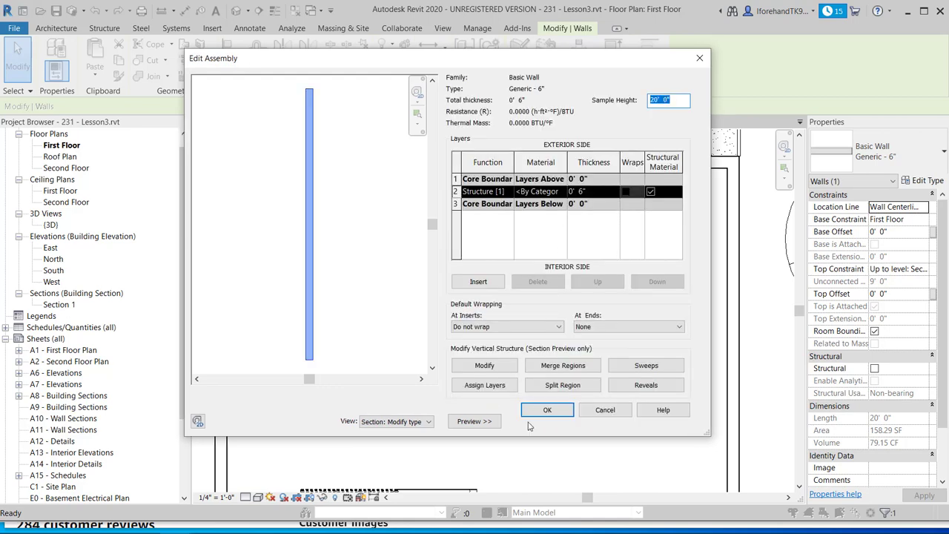
pyautogui.click(480, 423)
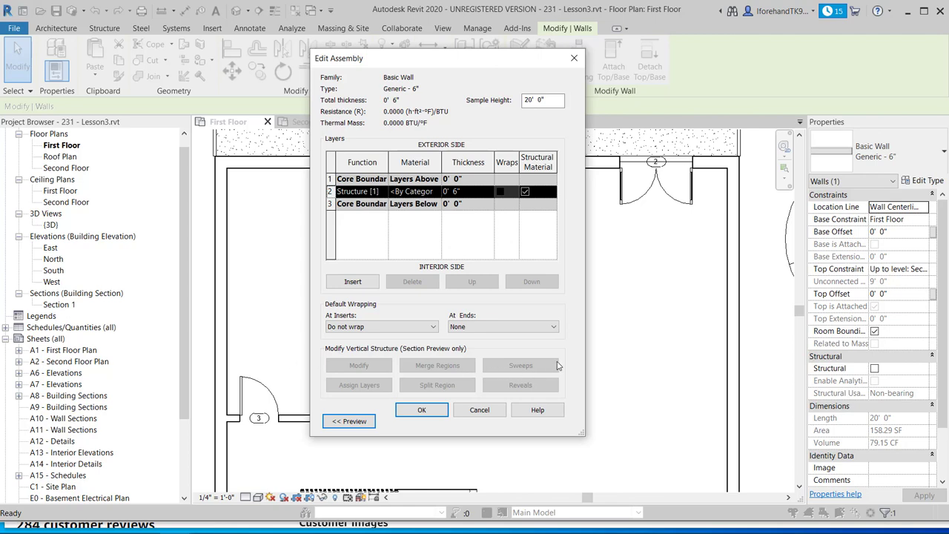
# - Show the wall assembly preview, switch it to the floor plan view, and return it to the section view
pyautogui.click(349, 421)
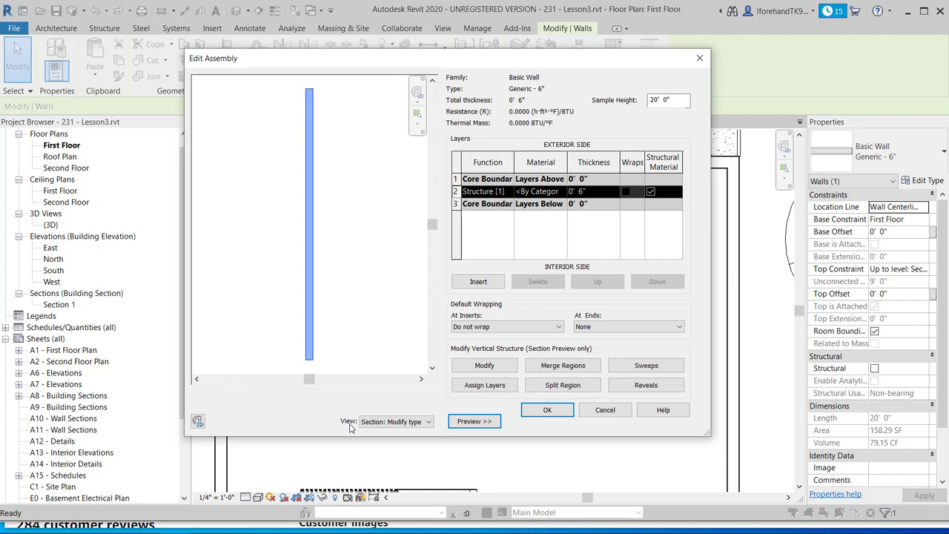
pyautogui.click(365, 423)
pyautogui.click(383, 432)
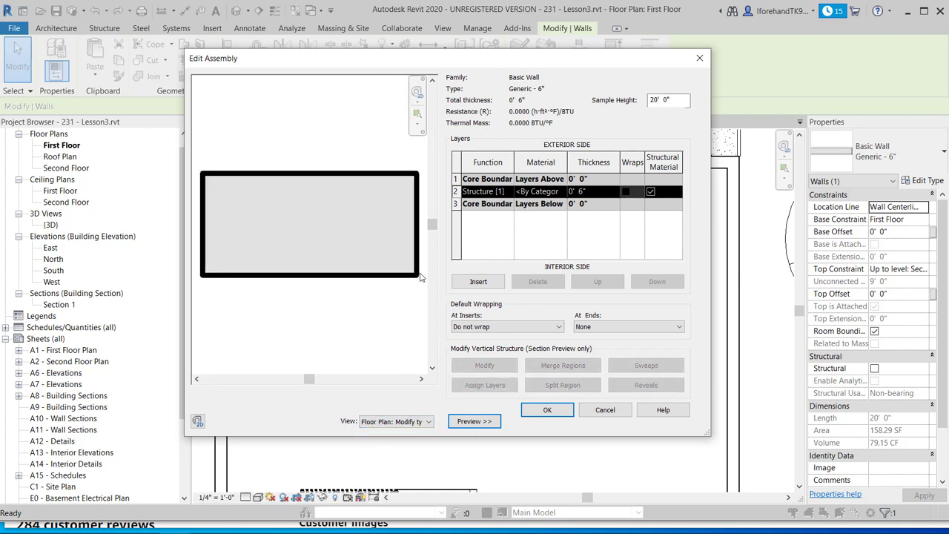
pyautogui.click(416, 423)
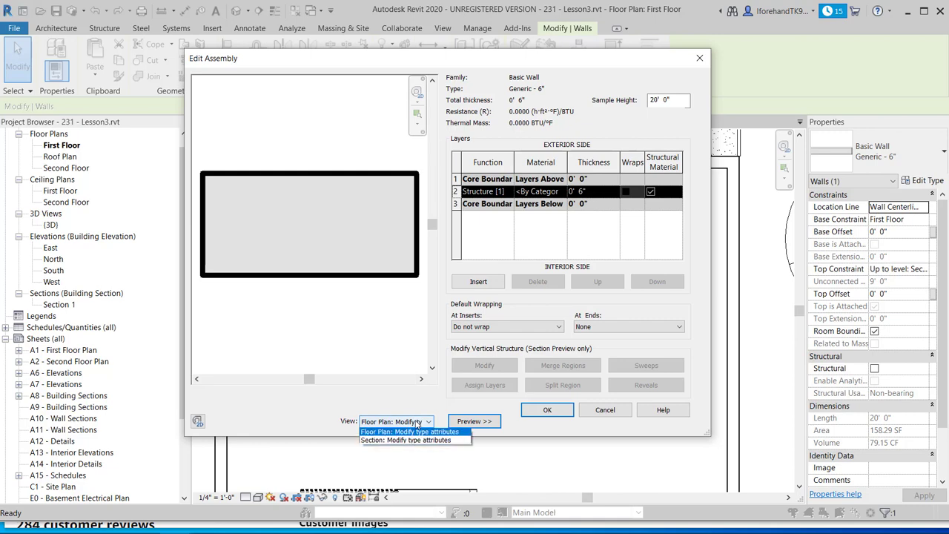
pyautogui.click(380, 441)
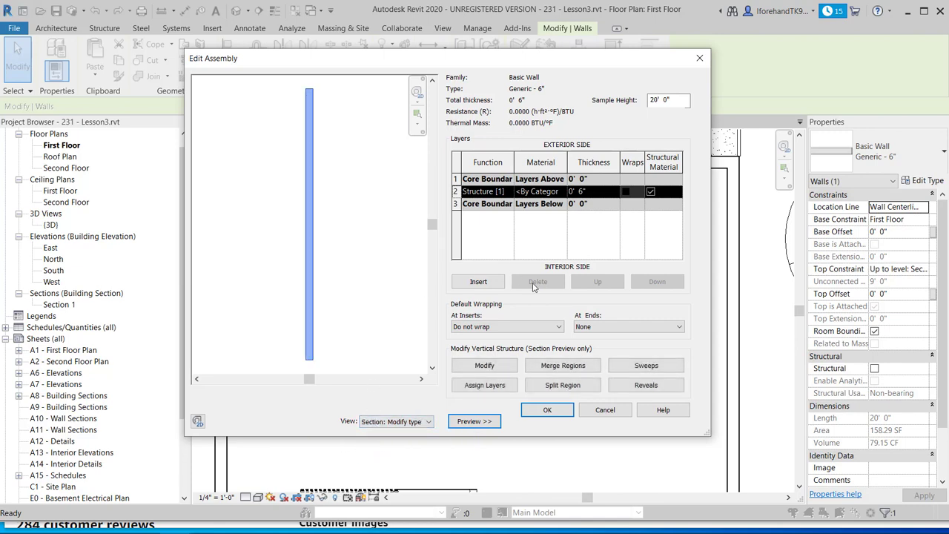
# - Open the wall sweeps settings and load the Cove 1.rfa profile from the Desktop, overwriting the existing version
pyautogui.click(652, 371)
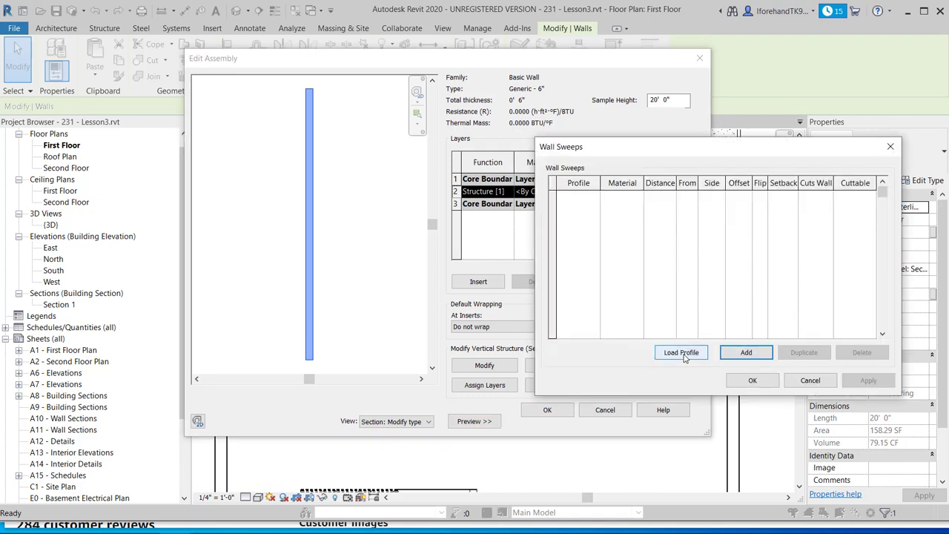
pyautogui.click(681, 353)
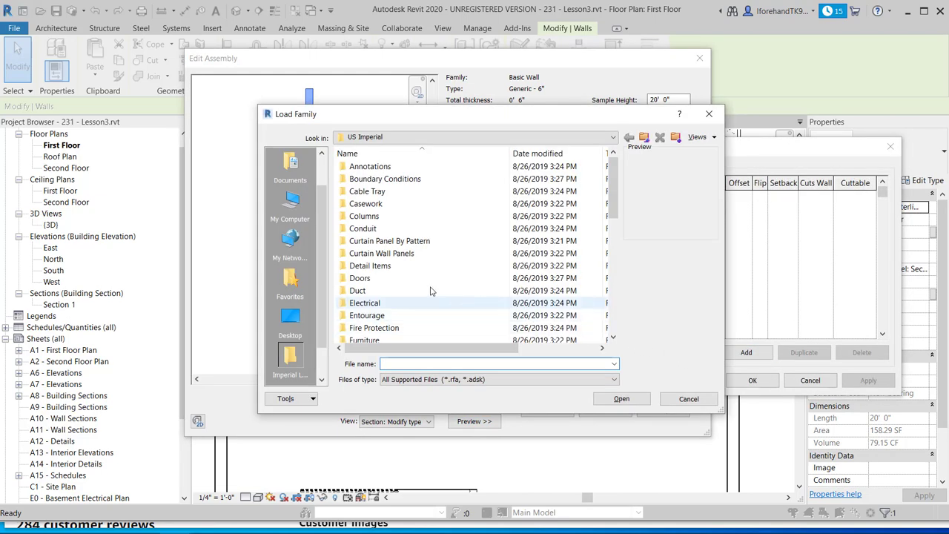
pyautogui.scroll(-9, 405, 288)
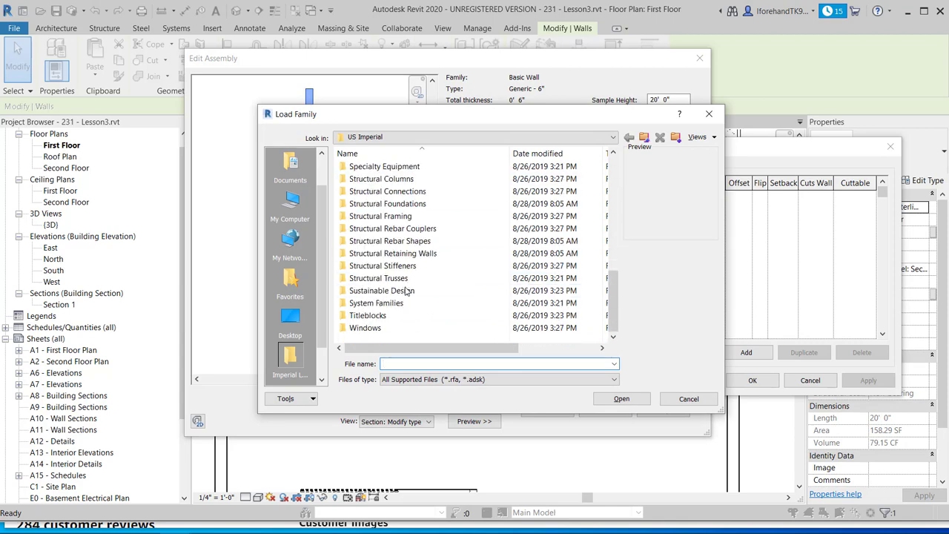
pyautogui.scroll(3, 407, 291)
pyautogui.scroll(5, 406, 291)
pyautogui.scroll(-9, 404, 288)
pyautogui.scroll(1, 297, 217)
pyautogui.scroll(-2, 297, 222)
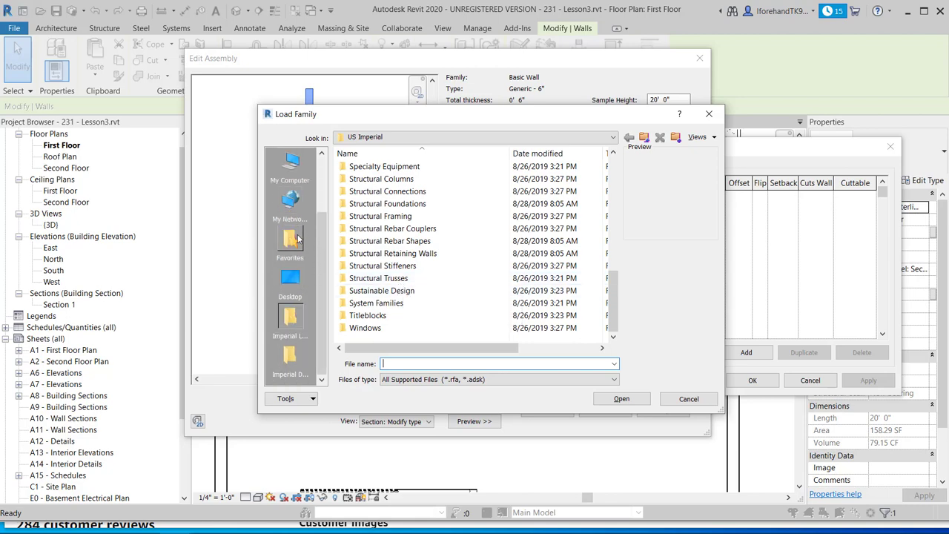
pyautogui.click(289, 282)
pyautogui.click(366, 254)
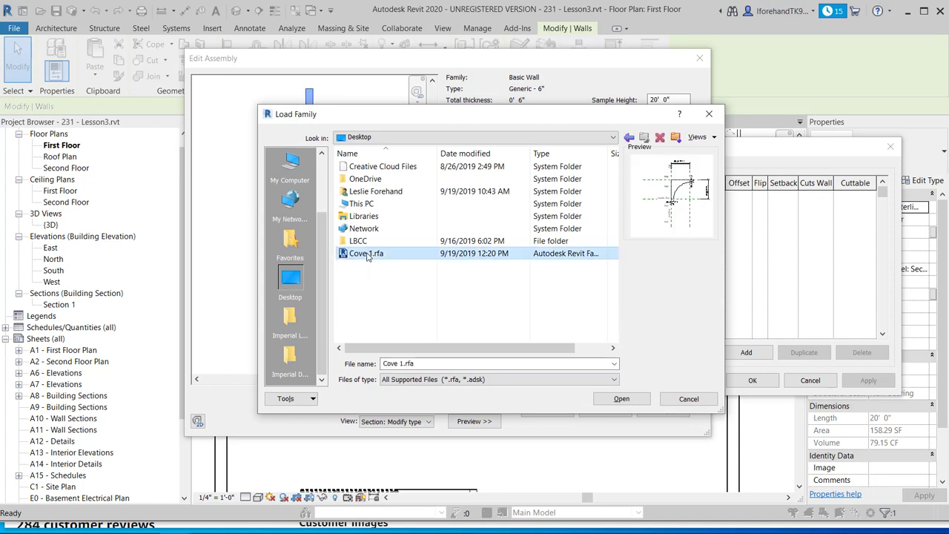
pyautogui.click(621, 399)
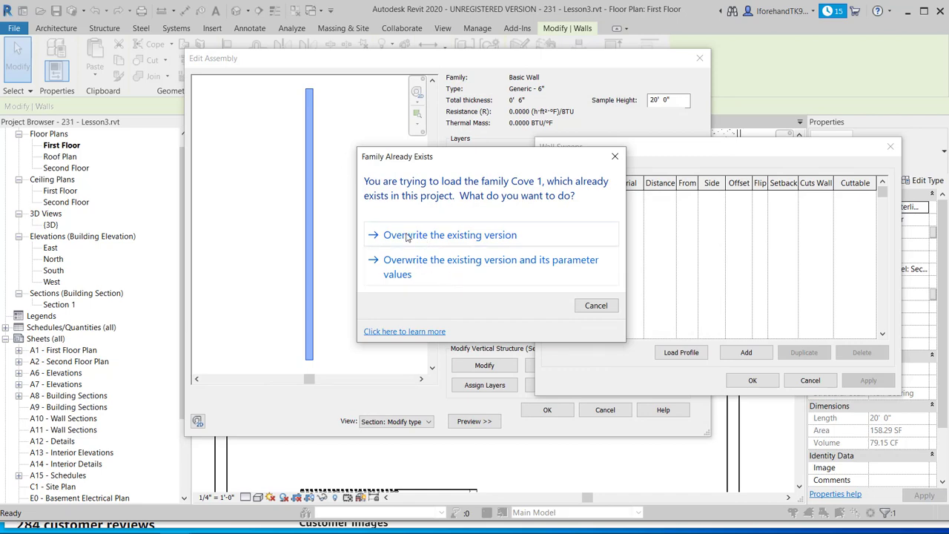
pyautogui.click(408, 237)
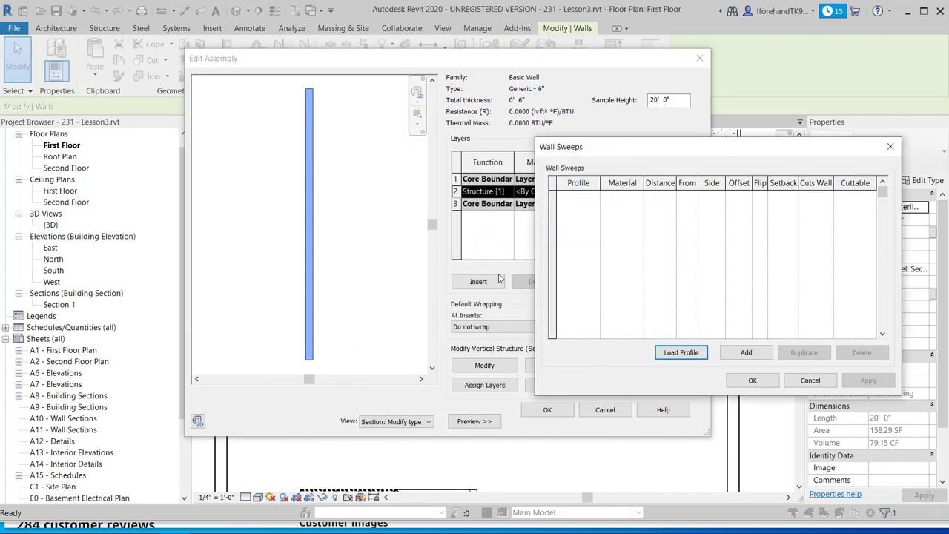
# - Add a wall sweep with the Cove 1 : Cove 16" profile at a distance of 4' 0" from the base, and apply it
pyautogui.click(746, 352)
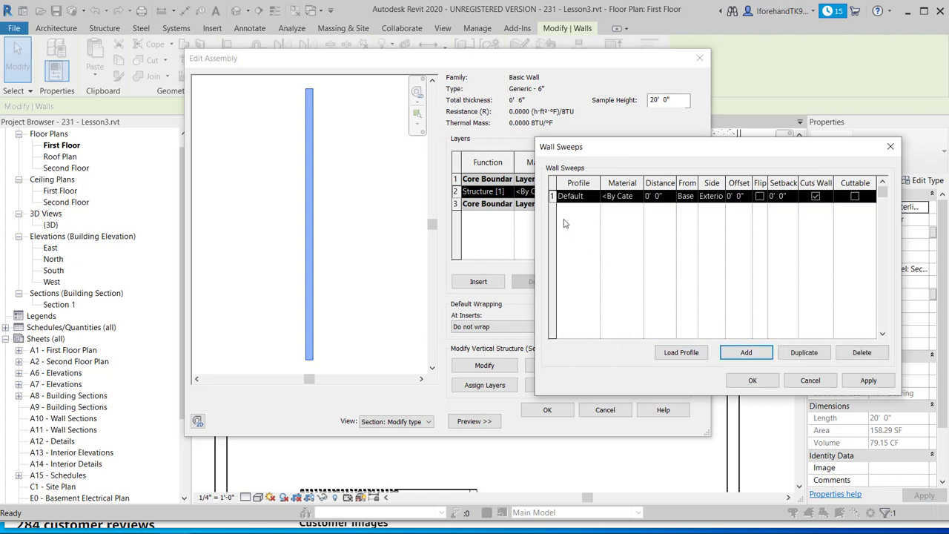
pyautogui.click(579, 197)
pyautogui.click(593, 197)
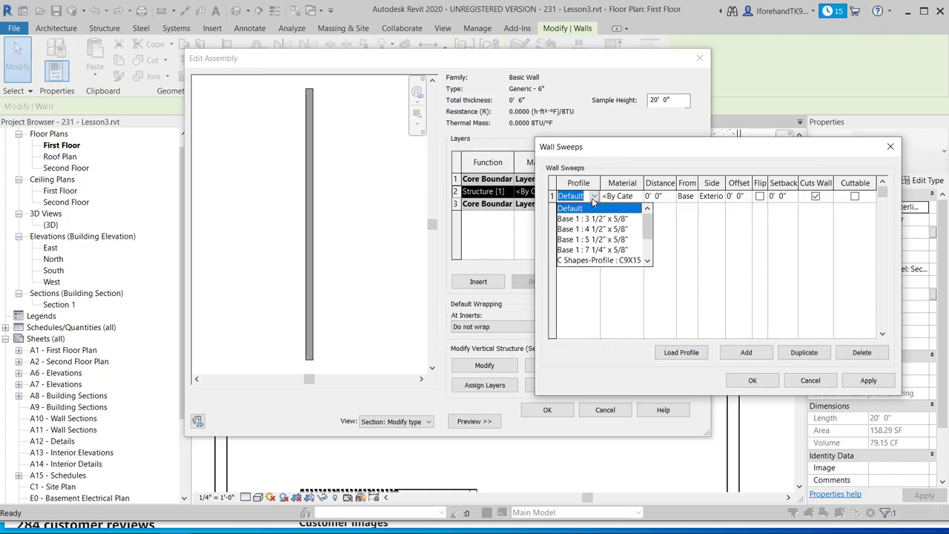
pyautogui.scroll(-2, 594, 255)
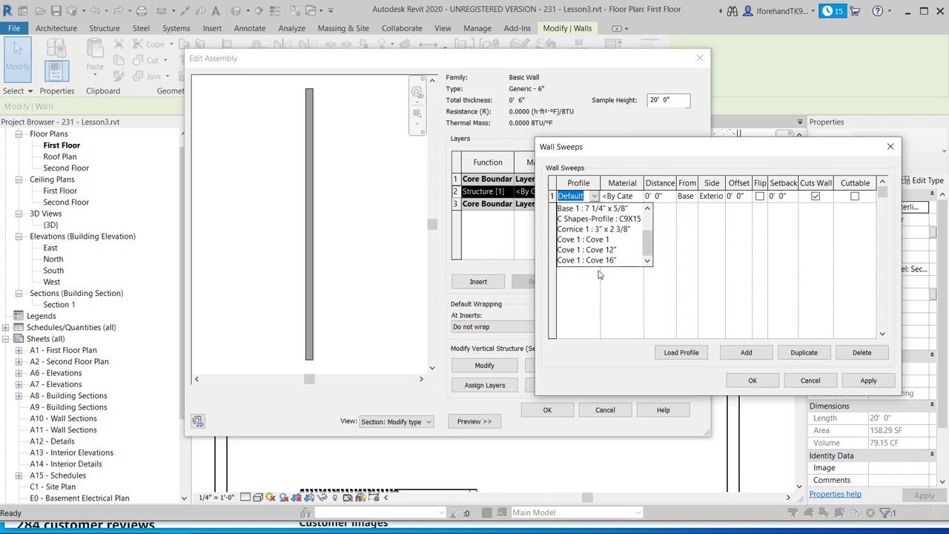
pyautogui.click(597, 261)
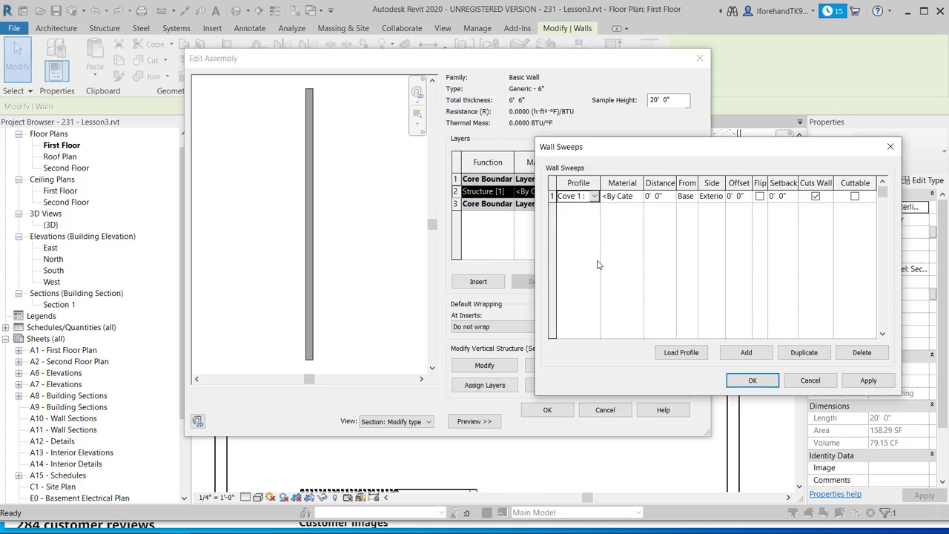
pyautogui.click(667, 199)
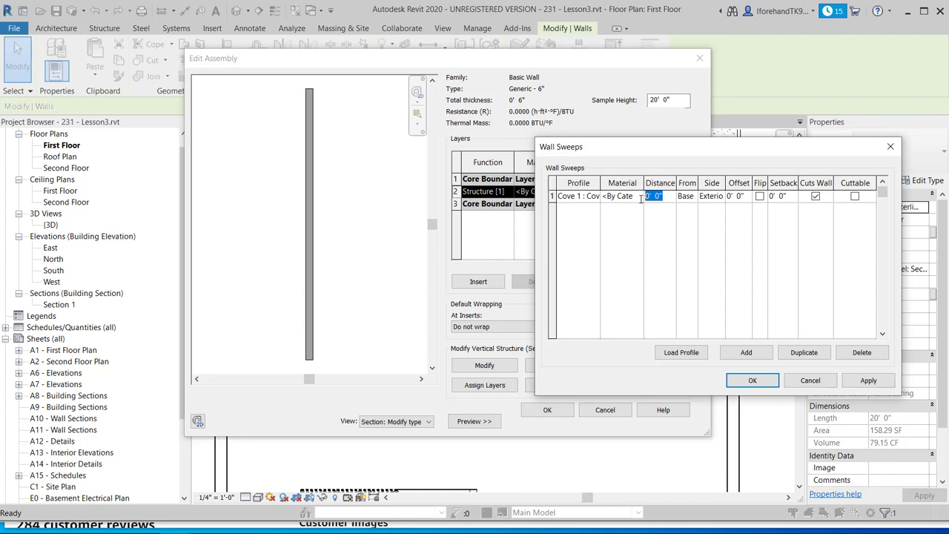
pyautogui.write('4')
pyautogui.click(864, 381)
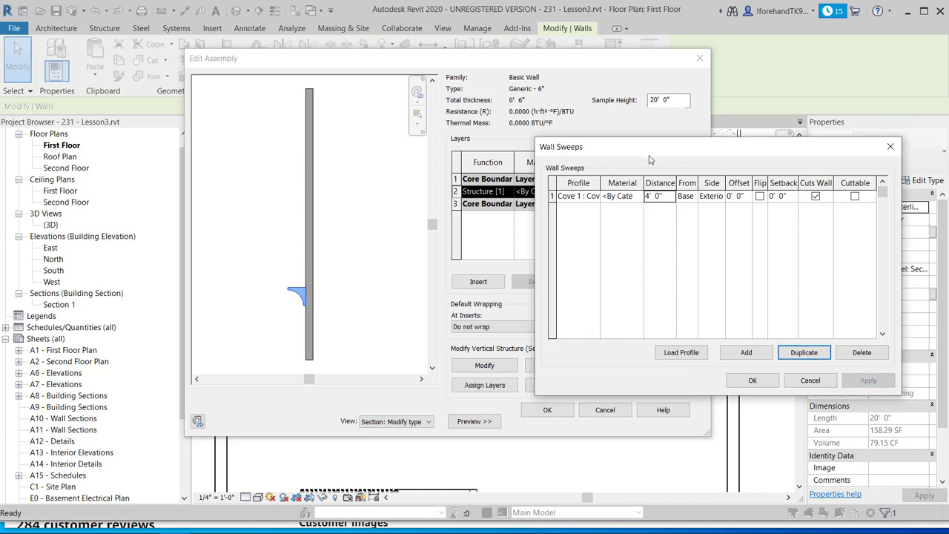
# - Place the cove sweep on the wall's Interior side and flip its profile, applying both changes
pyautogui.click(711, 197)
pyautogui.click(720, 197)
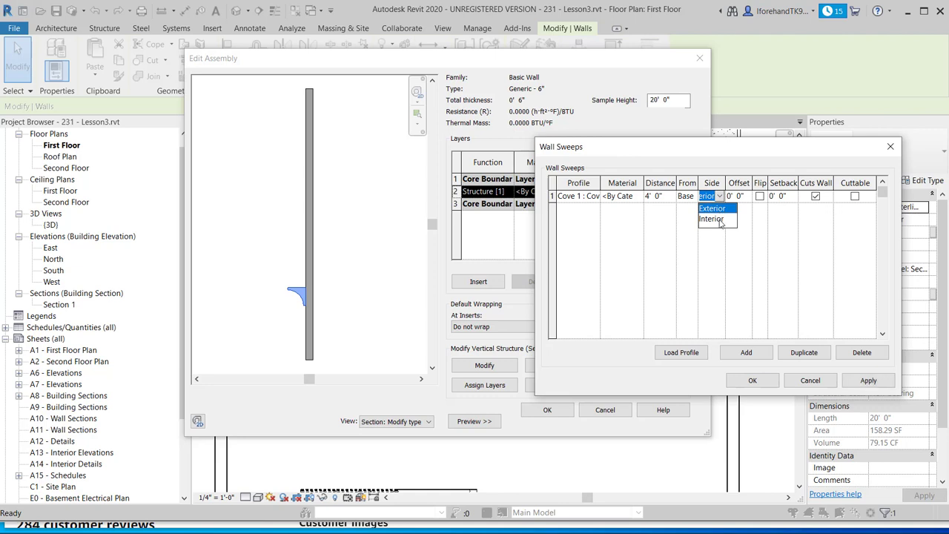
pyautogui.click(721, 221)
pyautogui.click(852, 381)
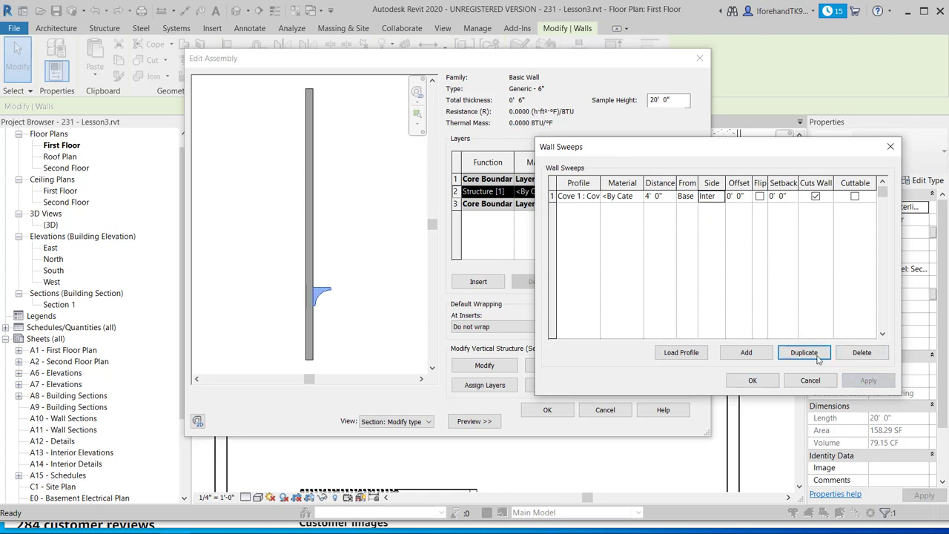
pyautogui.click(760, 198)
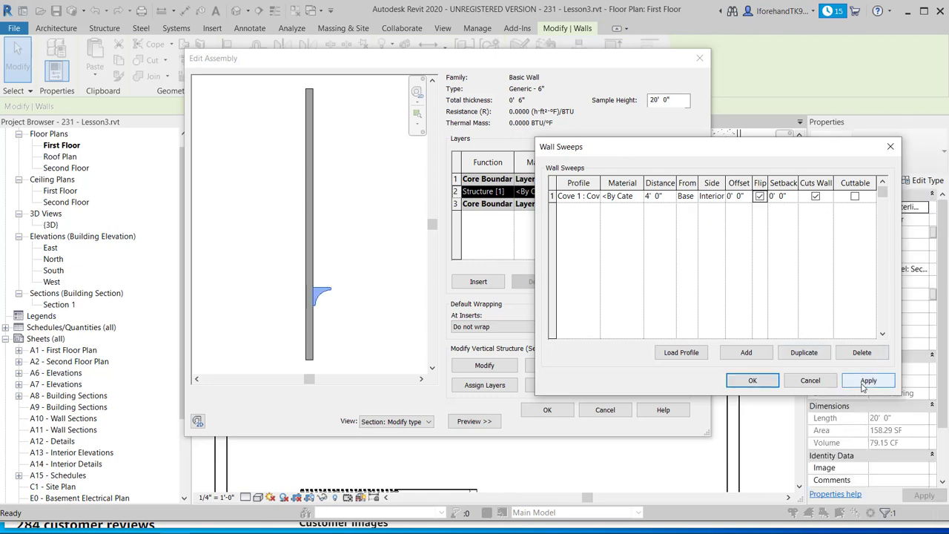
pyautogui.click(862, 382)
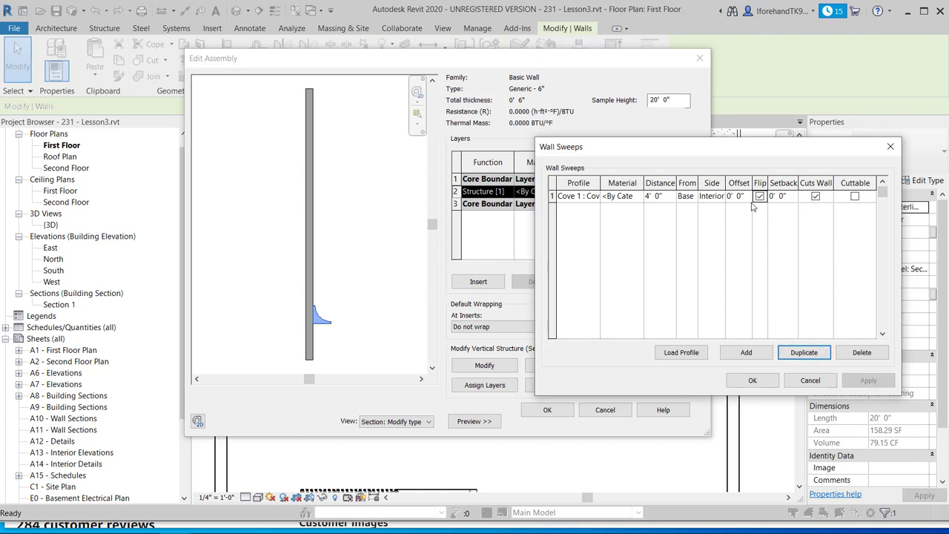
# - Add a second wall sweep using the Cove 1 : Cove 12" profile and apply it
pyautogui.click(725, 351)
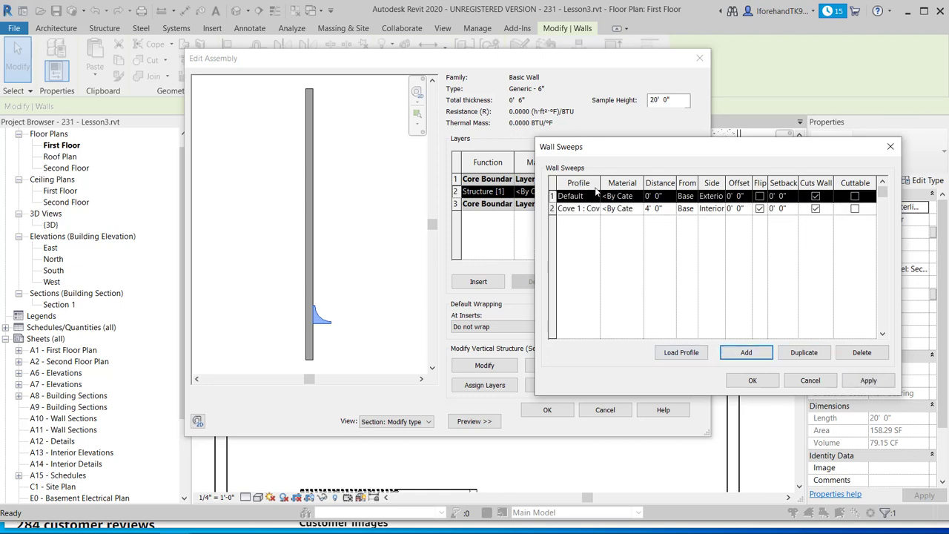
pyautogui.click(593, 195)
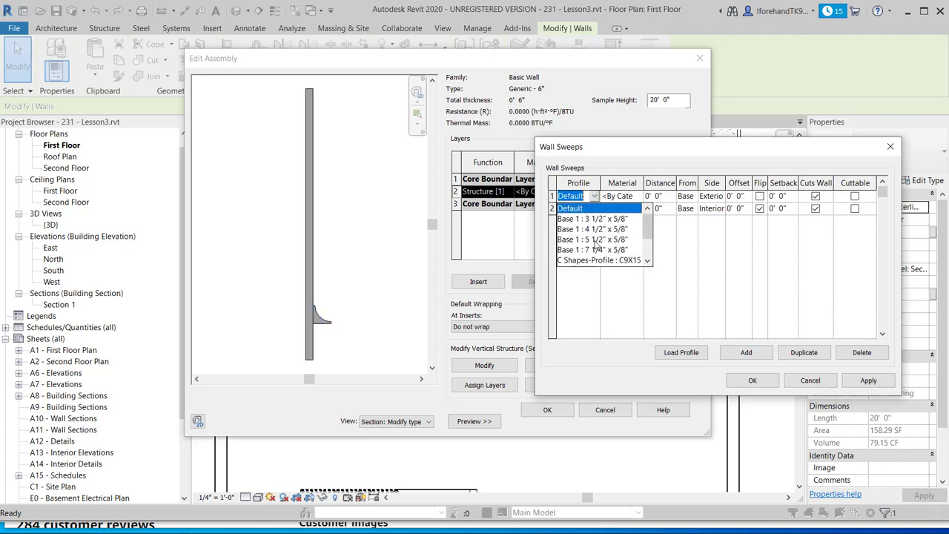
pyautogui.scroll(-2, 597, 249)
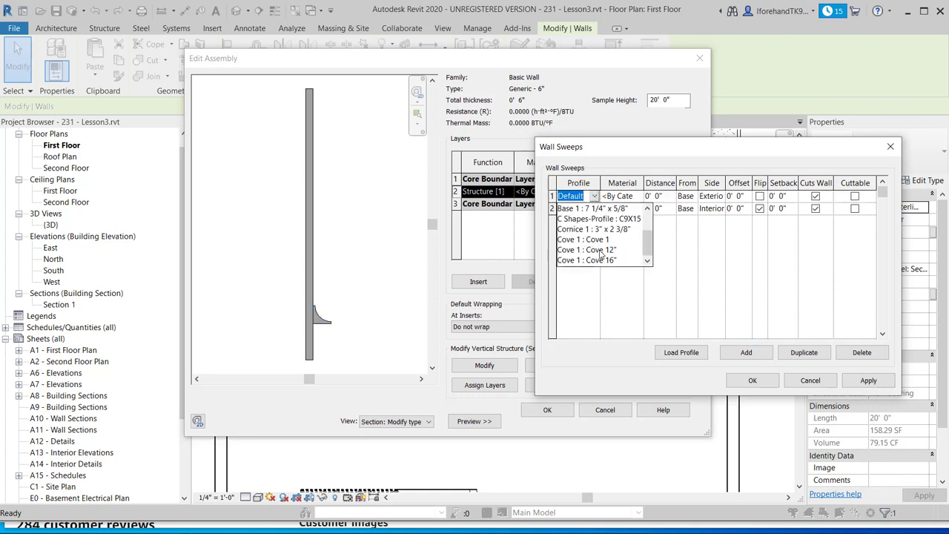
pyautogui.click(601, 250)
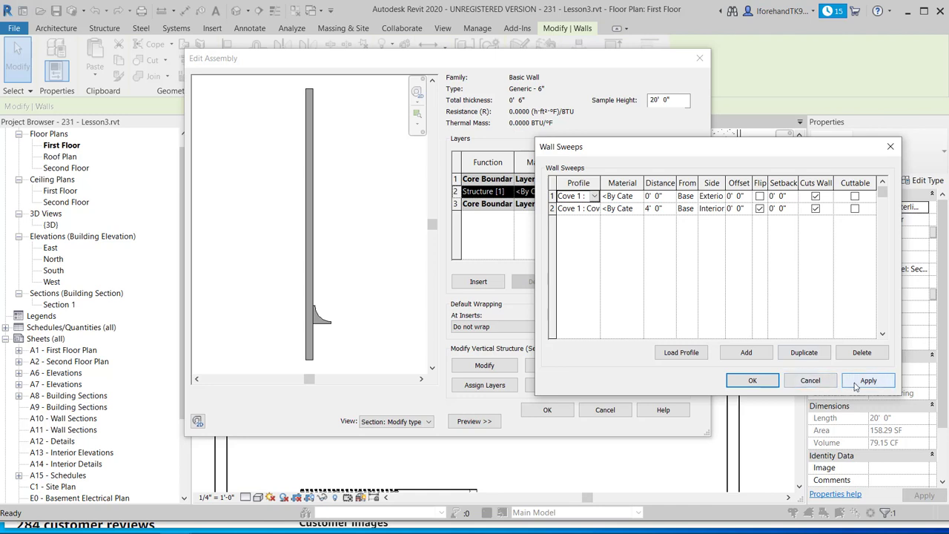
pyautogui.click(862, 381)
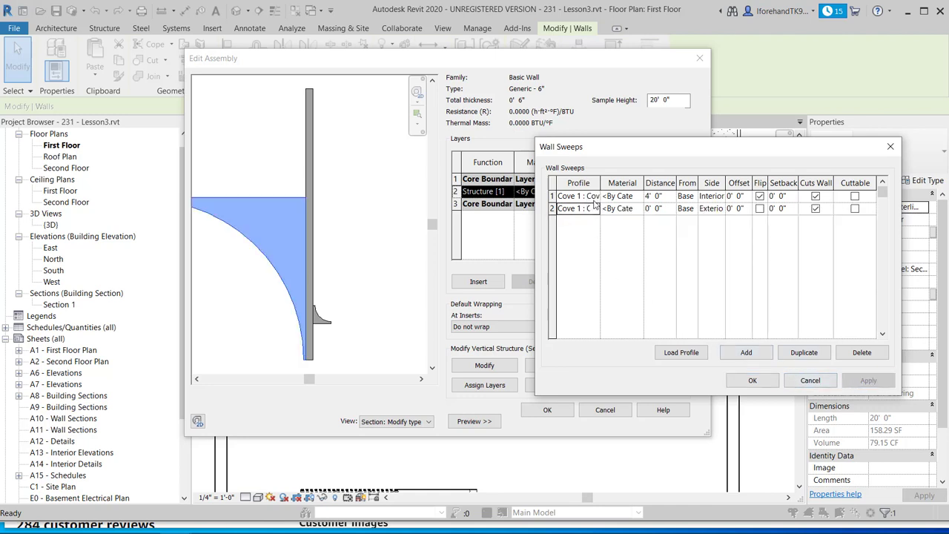
# - Change the second sweep's profile to Cove 1 : Cove 16" and apply it
pyautogui.click(593, 206)
pyautogui.click(594, 208)
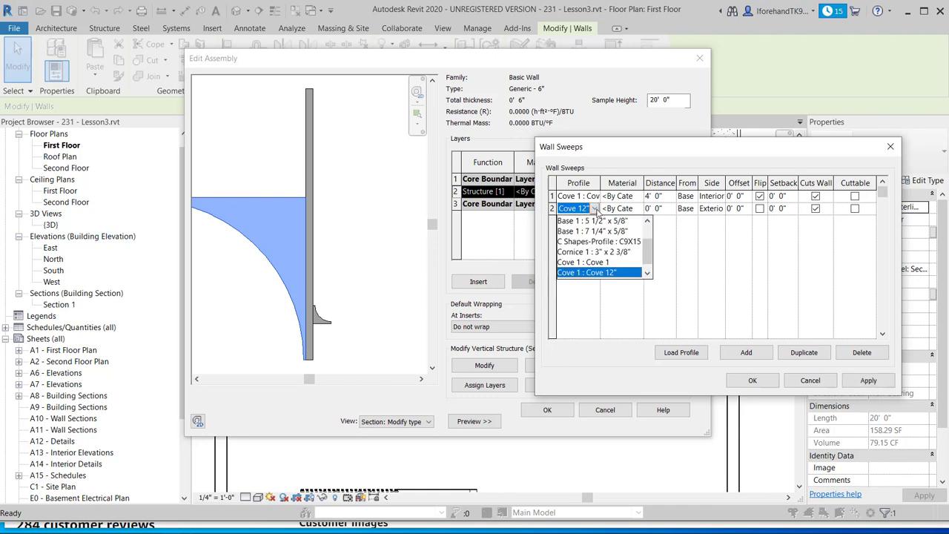
pyautogui.click(602, 275)
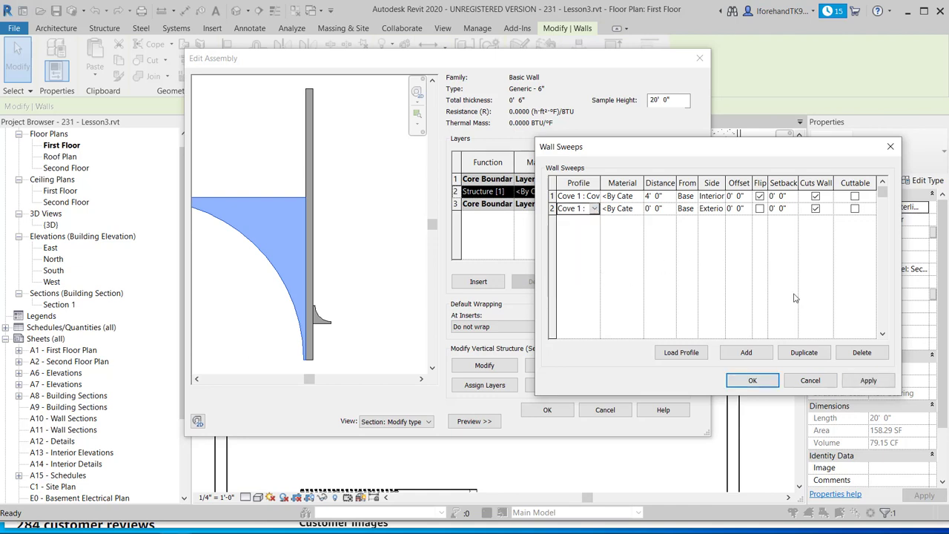
pyautogui.click(867, 382)
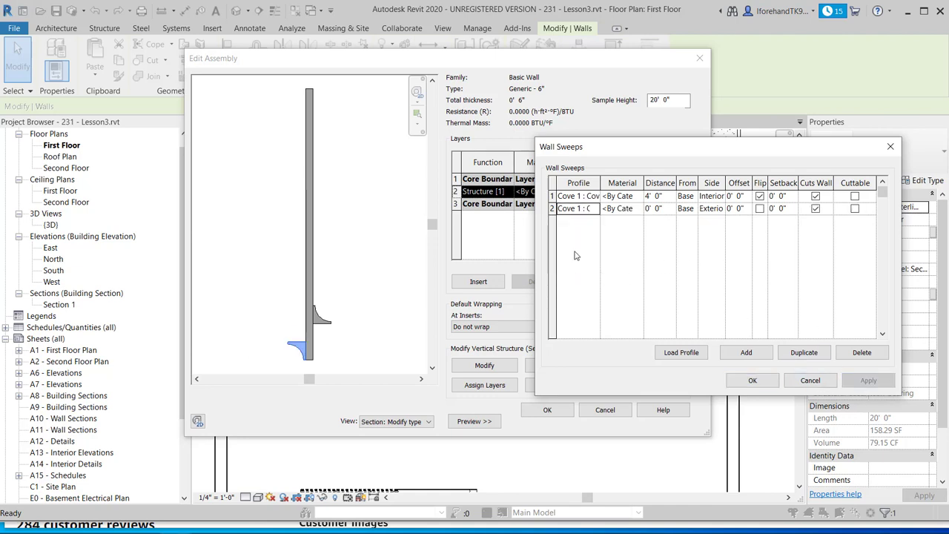
# - Put the second sweep on the Interior side at a distance of 3' 0", apply it, and dismiss the overlap warning
pyautogui.click(710, 209)
pyautogui.click(719, 209)
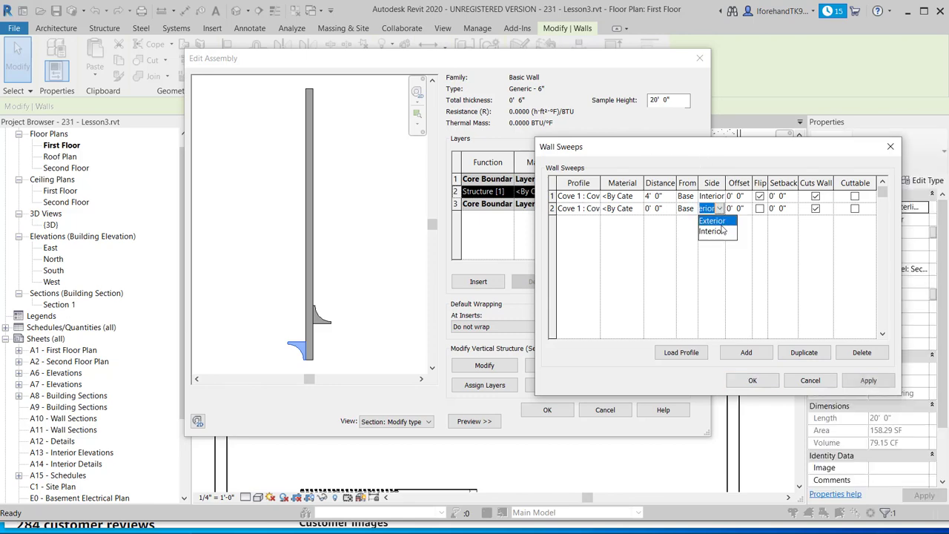
pyautogui.click(719, 233)
pyautogui.click(657, 208)
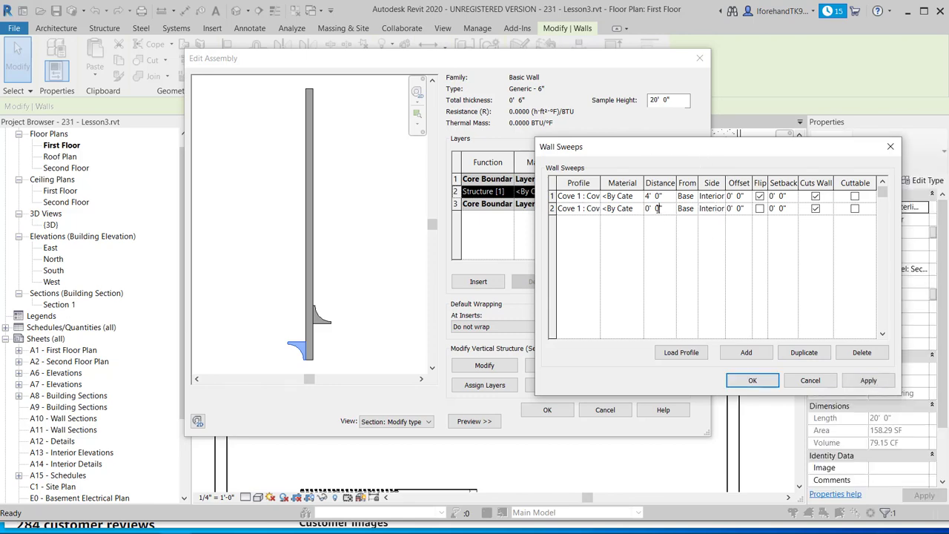
pyautogui.moveTo(664, 209); pyautogui.dragTo(615, 209)
pyautogui.write('3')
pyautogui.click(751, 381)
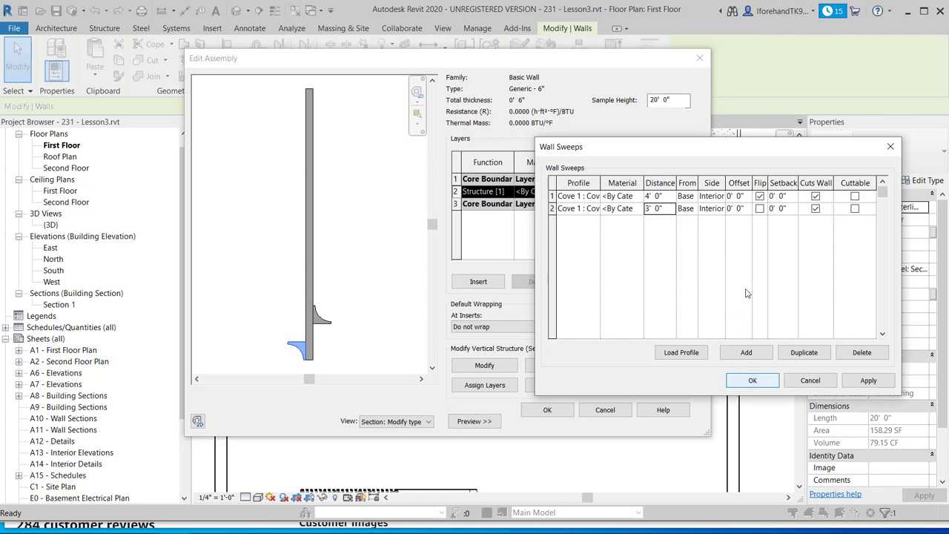
pyautogui.click(866, 381)
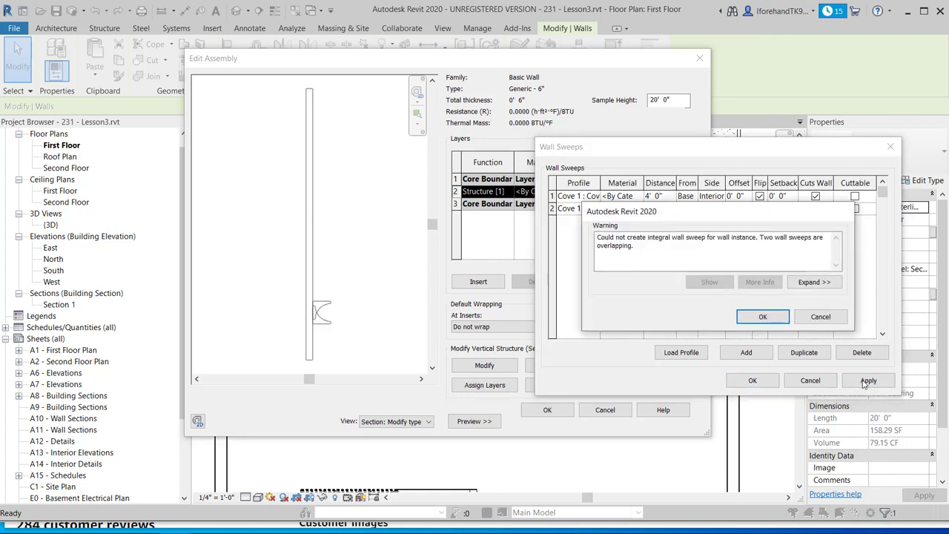
pyautogui.click(763, 317)
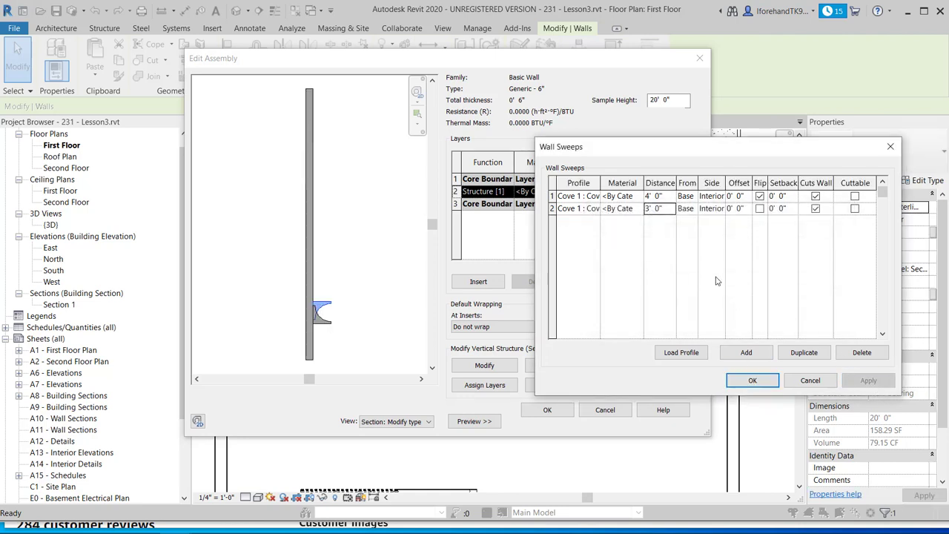
# - Set the second wall sweep's distance to 4' 0" from the base and apply it
pyautogui.click(647, 208)
pyautogui.write('4')
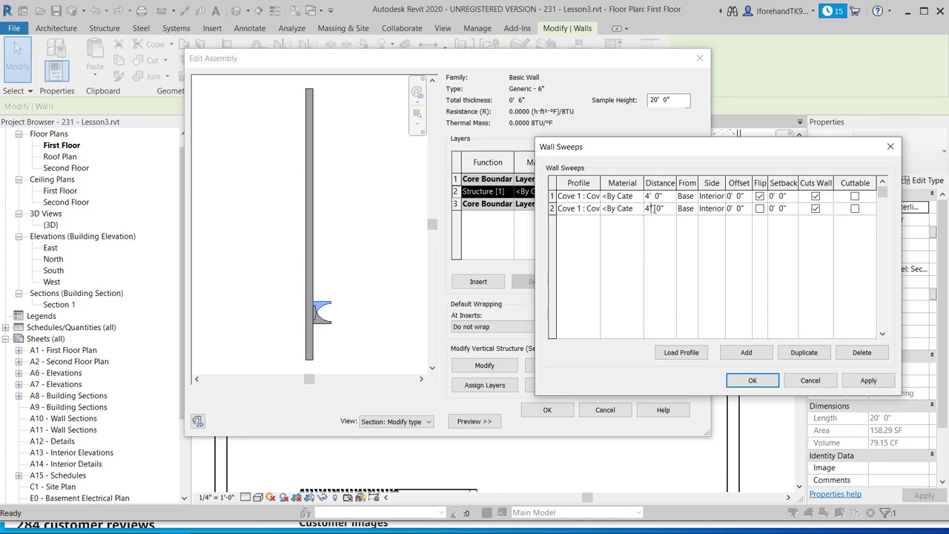
pyautogui.click(849, 381)
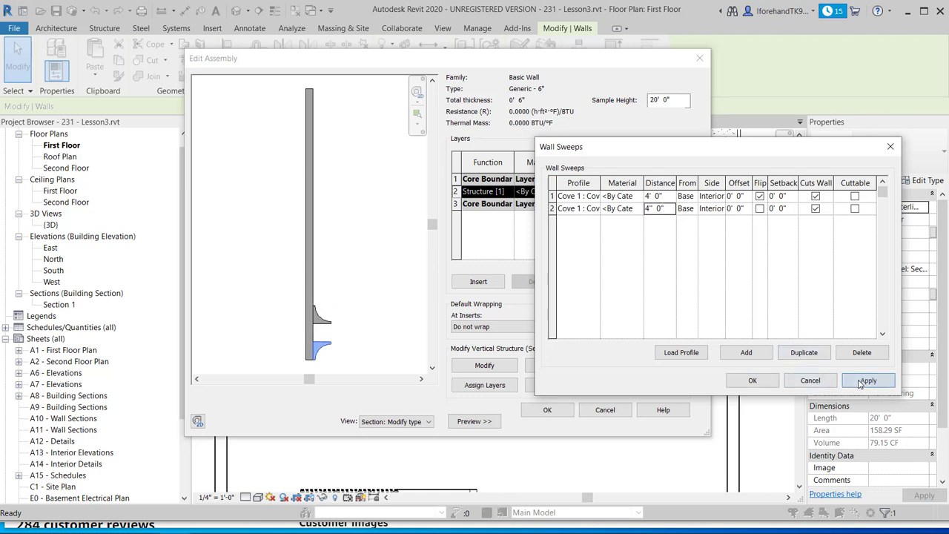
pyautogui.click(653, 209)
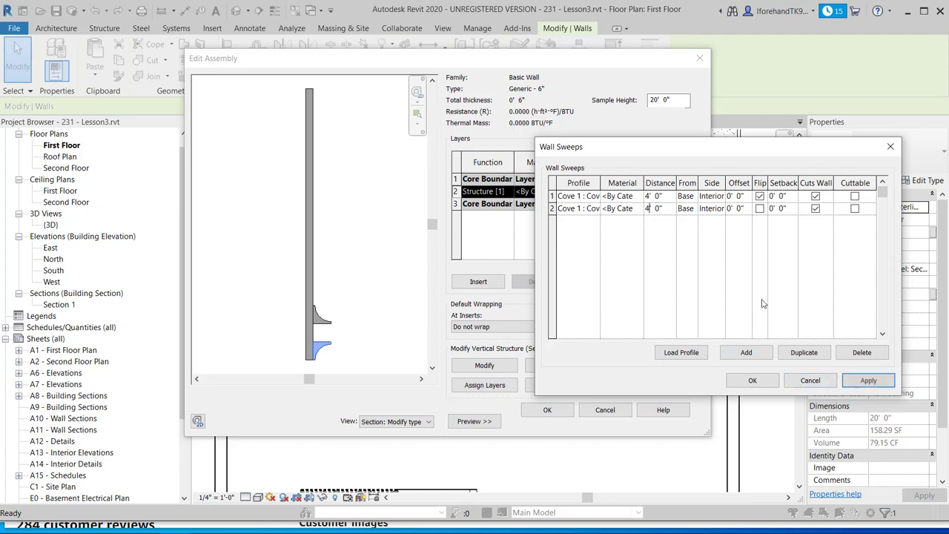
pyautogui.click(868, 381)
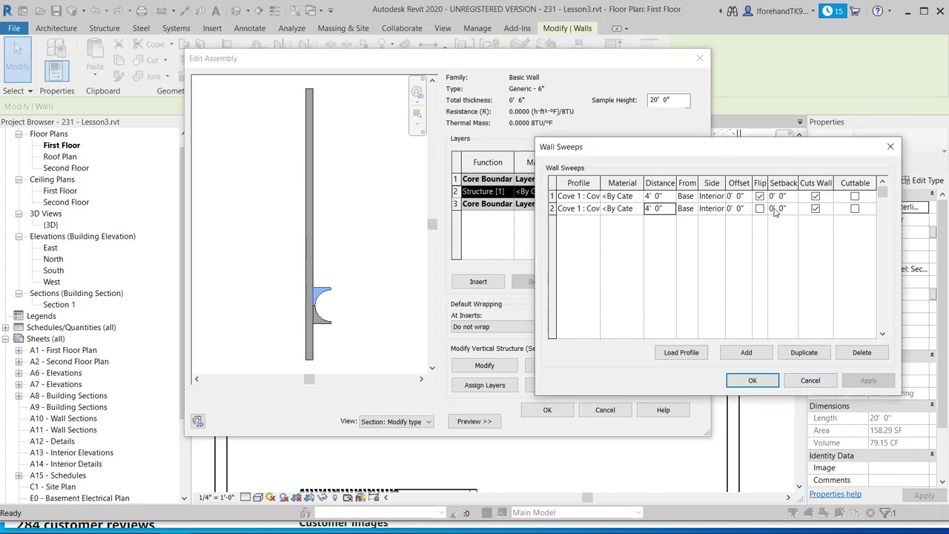
# - Accept the wall sweeps, the edited assembly and the type properties, and deselect the wall in the floor plan
pyautogui.click(749, 382)
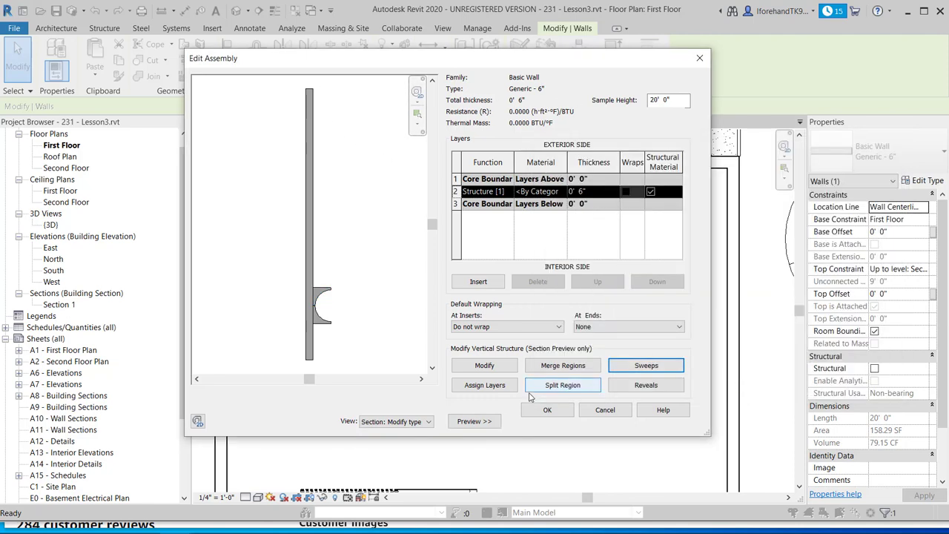
pyautogui.click(544, 411)
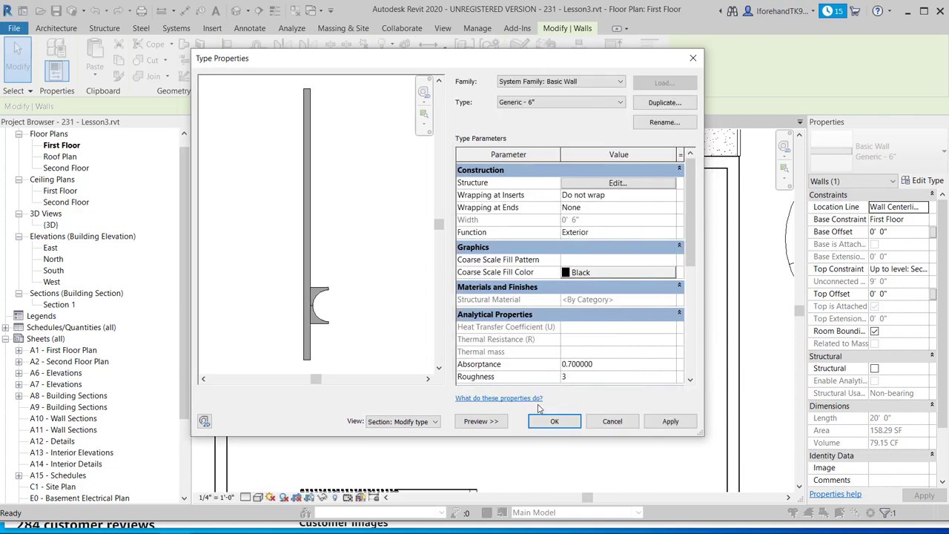
pyautogui.click(554, 421)
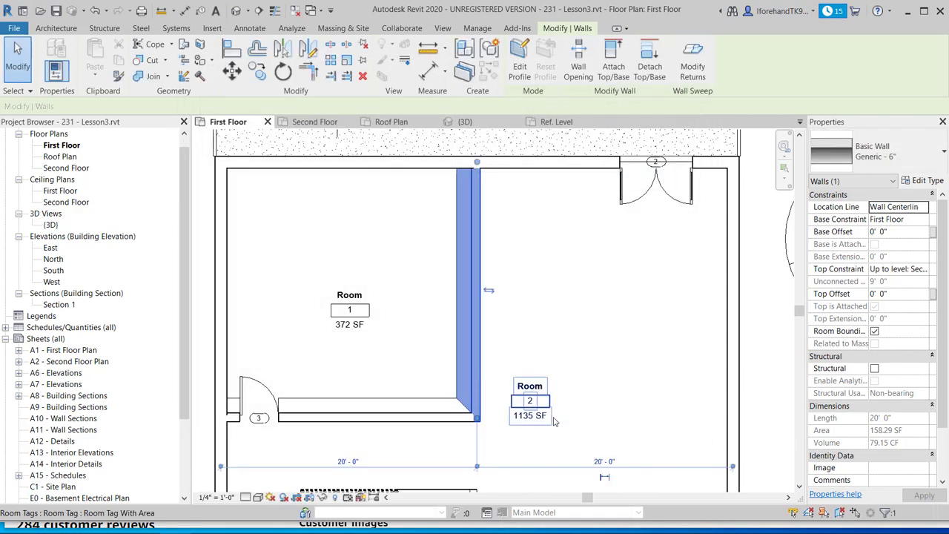
pyautogui.click(588, 291)
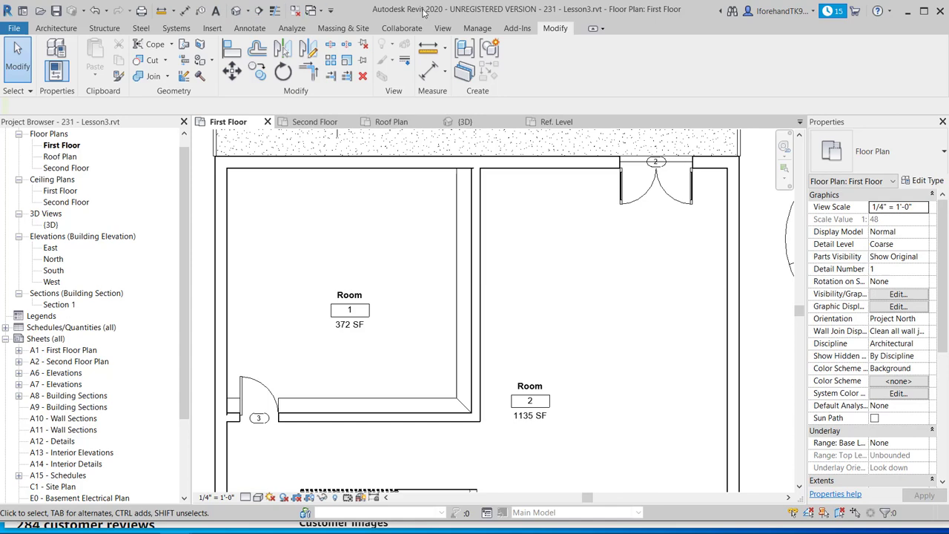
# - Place a Building Elevation marker facing the upper wall inside Room 1, above its room tag
pyautogui.click(515, 28)
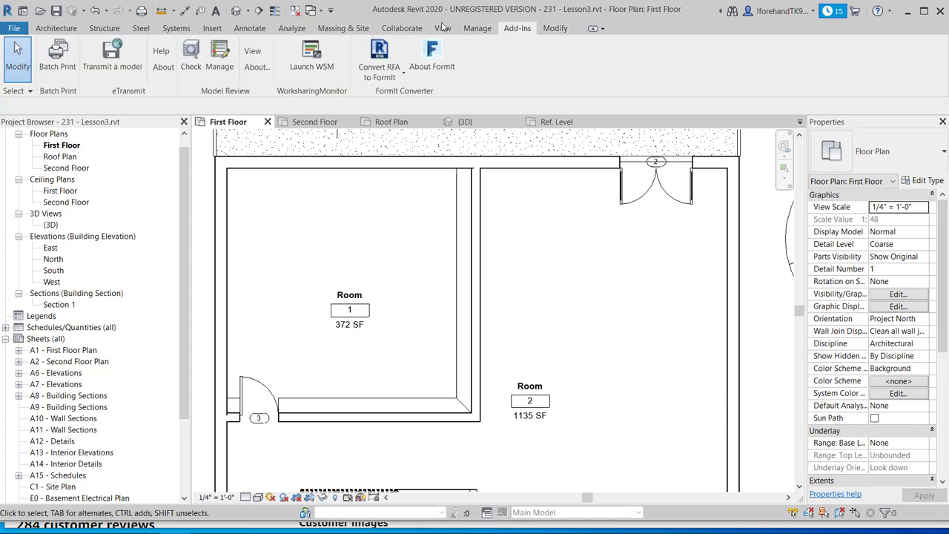
pyautogui.click(442, 28)
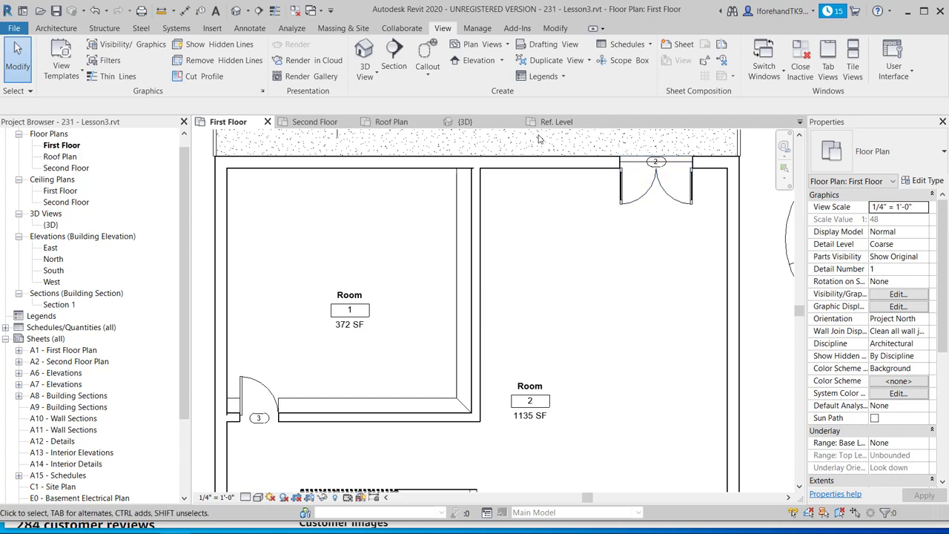
pyautogui.click(473, 61)
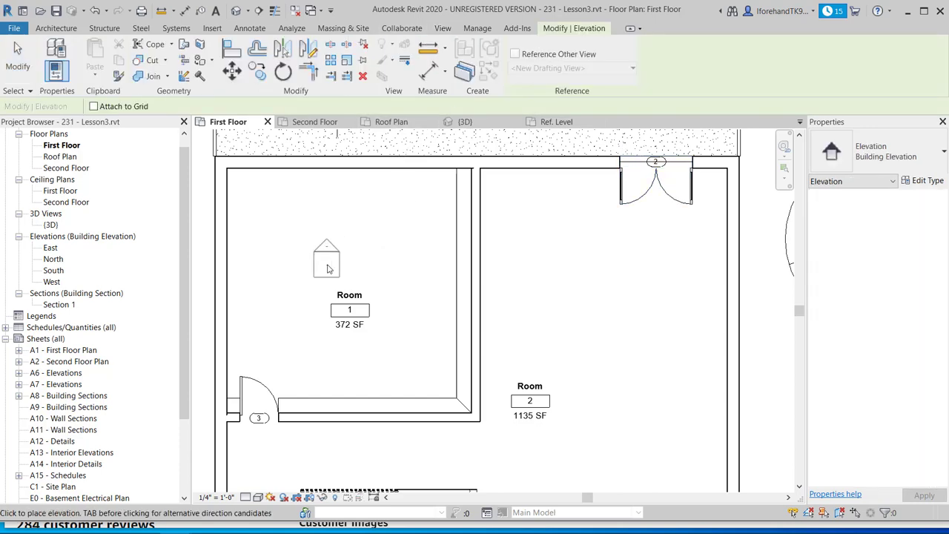
pyautogui.click(343, 256)
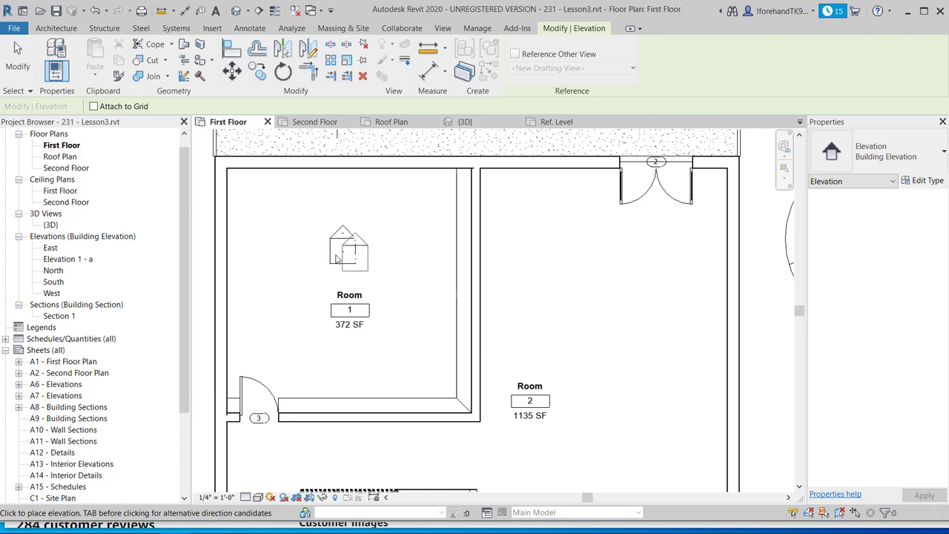
pyautogui.press('Escape')
pyautogui.press('Escape')
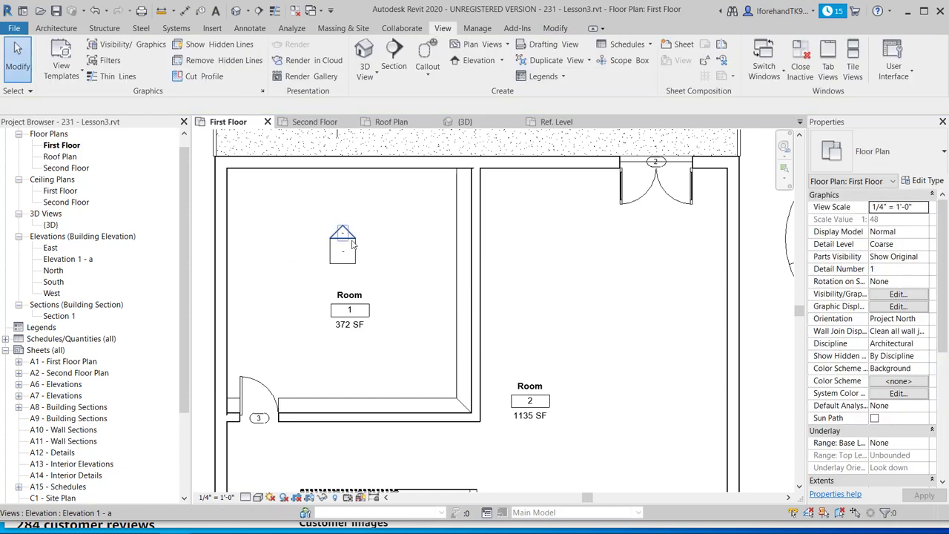
# - Enable the marker's right-facing and down-facing elevation views, and delete its upward view, Elevation 1 - a
pyautogui.click(359, 253)
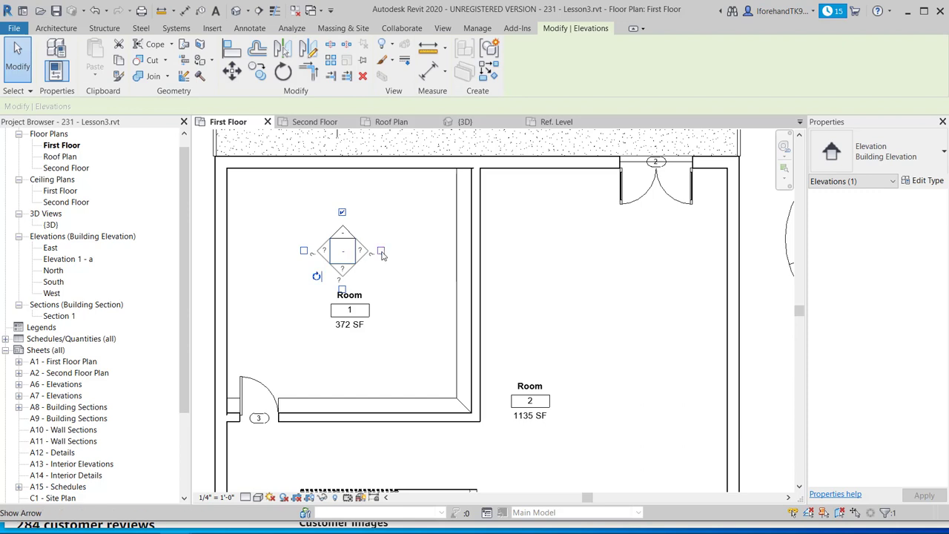
pyautogui.click(381, 250)
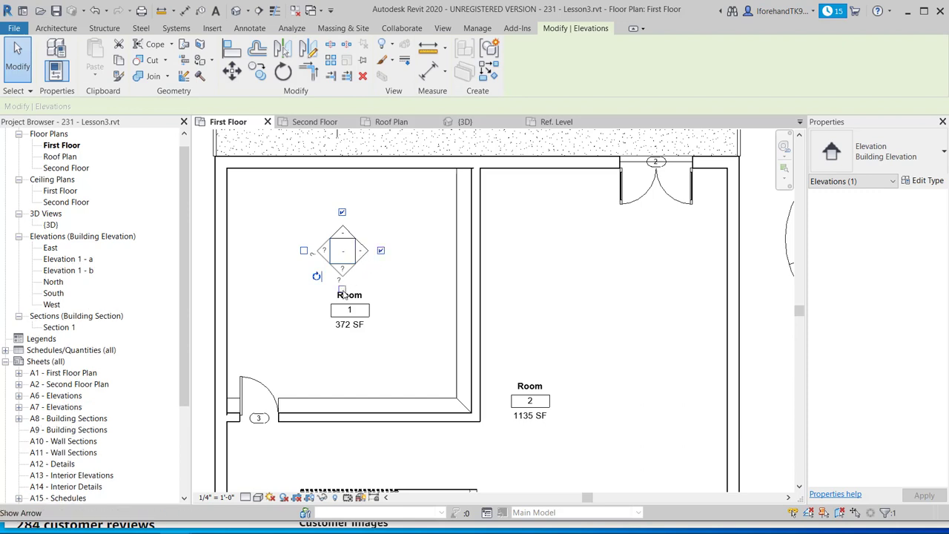
pyautogui.click(342, 289)
pyautogui.click(342, 214)
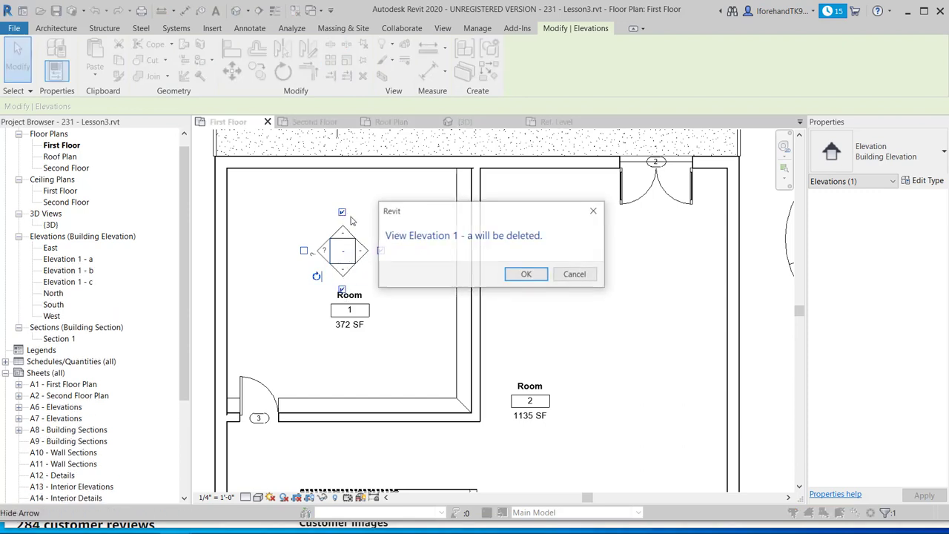
pyautogui.click(527, 275)
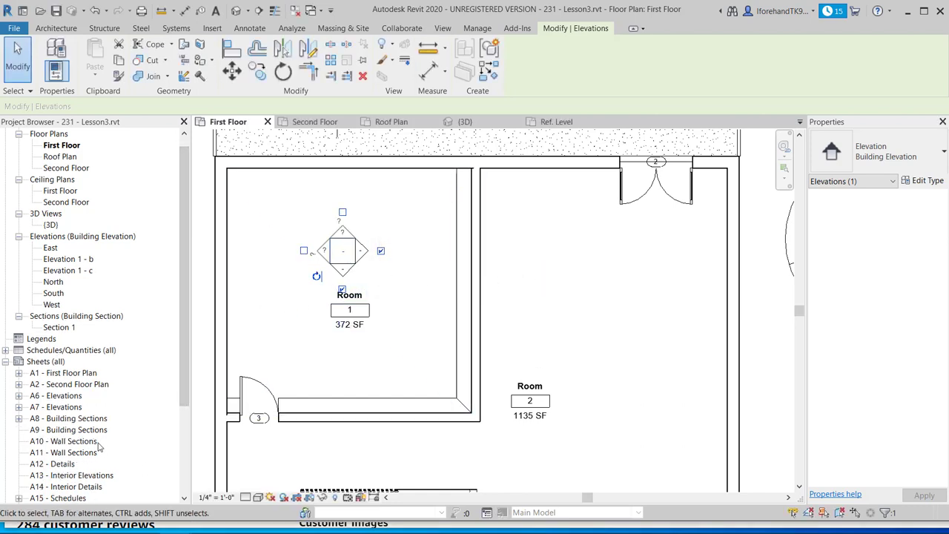
# - Open the Elevation 1 - b and Elevation 1 - c views to examine the cove sweeps along the room's walls
pyautogui.scroll(-3, 97, 407)
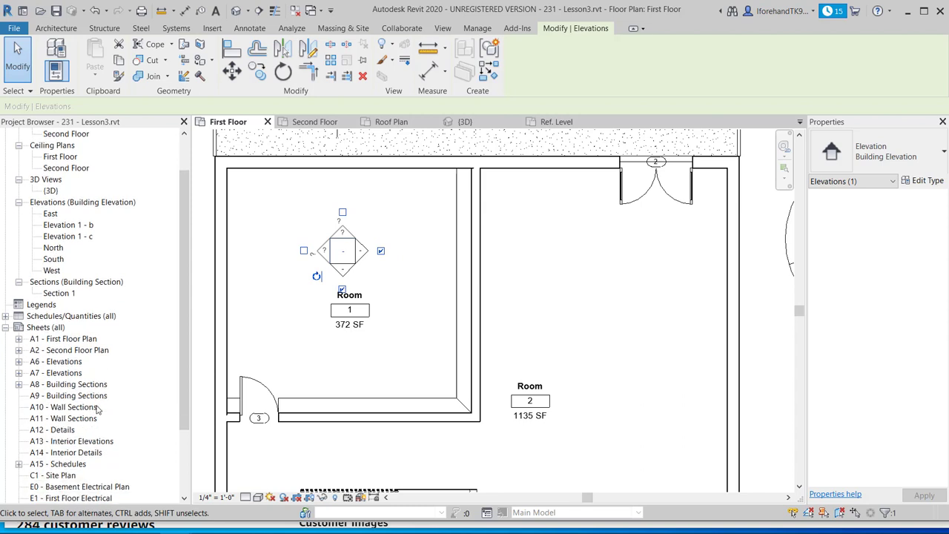
pyautogui.scroll(4, 98, 406)
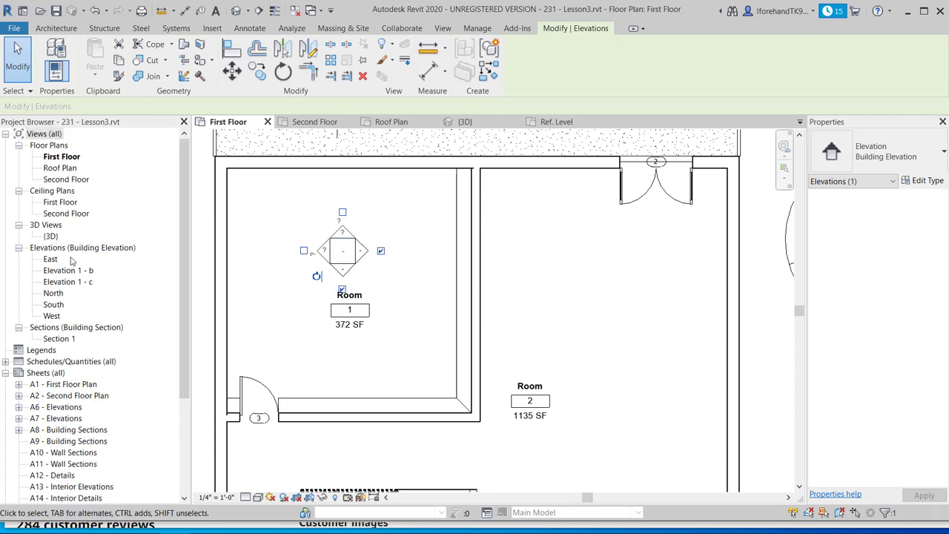
pyautogui.click(69, 271)
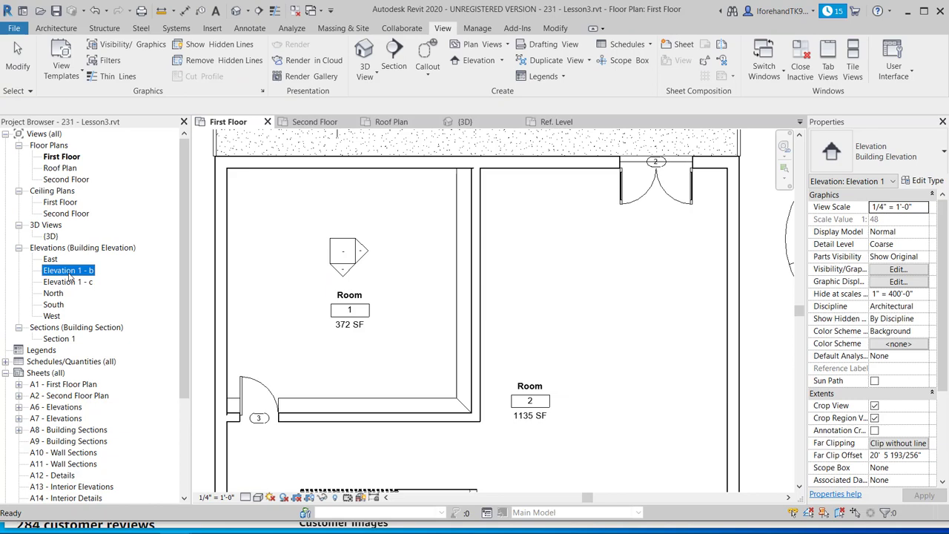
pyautogui.doubleClick(69, 272)
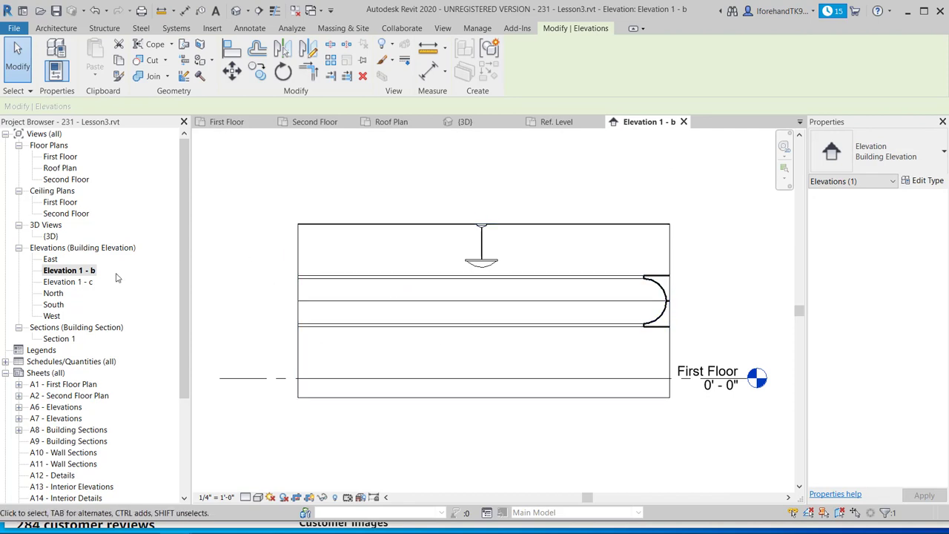
pyautogui.doubleClick(72, 282)
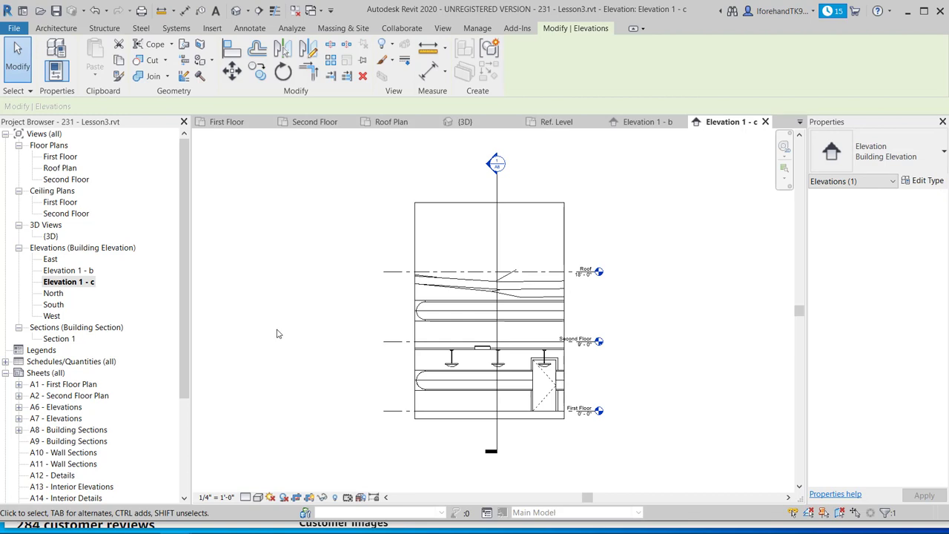
pyautogui.doubleClick(73, 271)
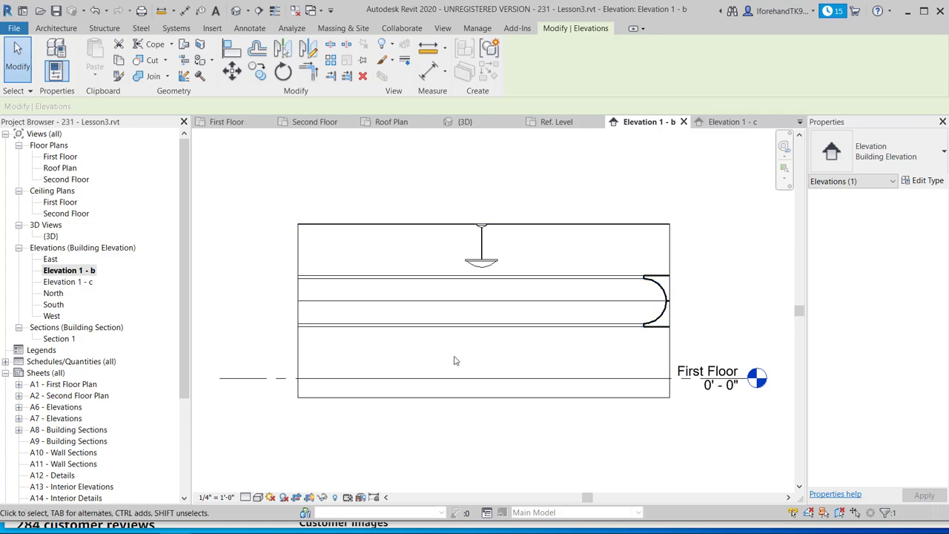
pyautogui.click(263, 251)
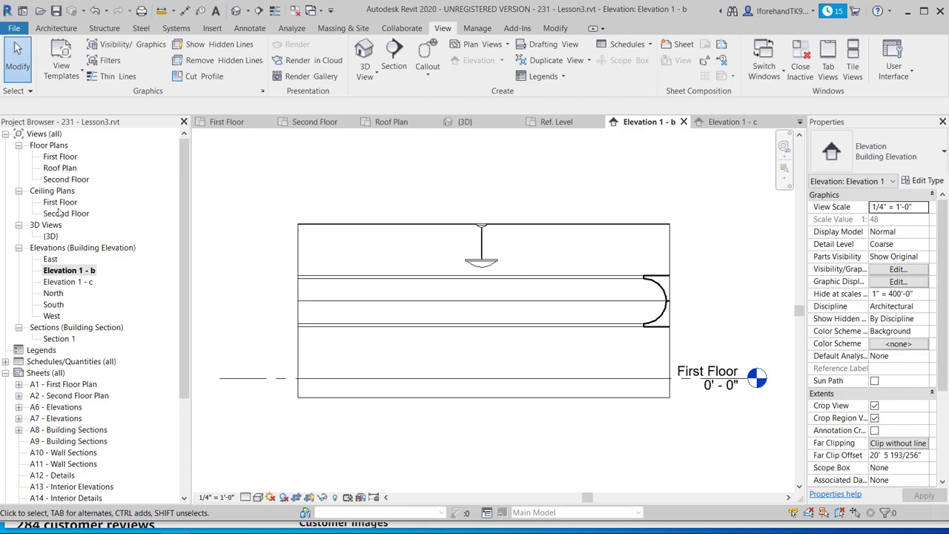
# - Return to the First Floor plan and delete Room 2 from the large space around Room 1
pyautogui.doubleClick(61, 157)
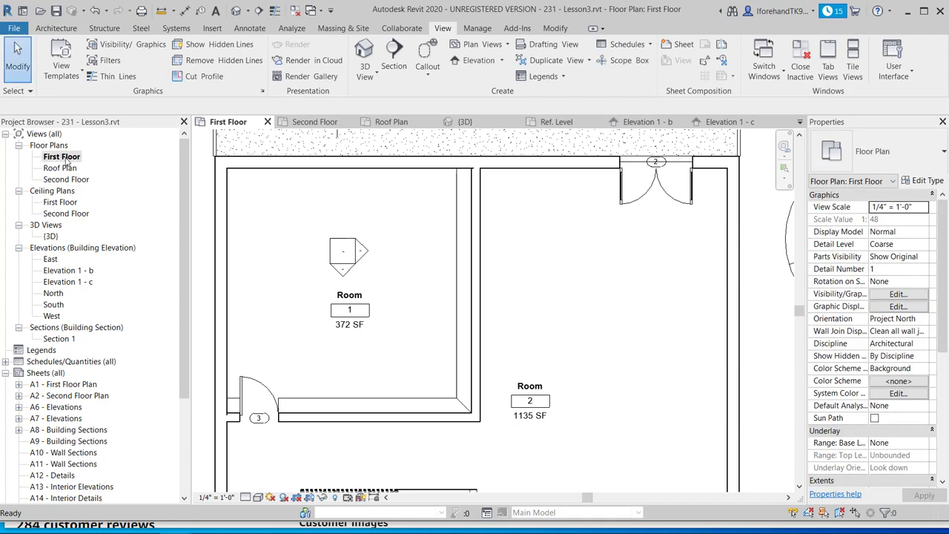
pyautogui.click(335, 298)
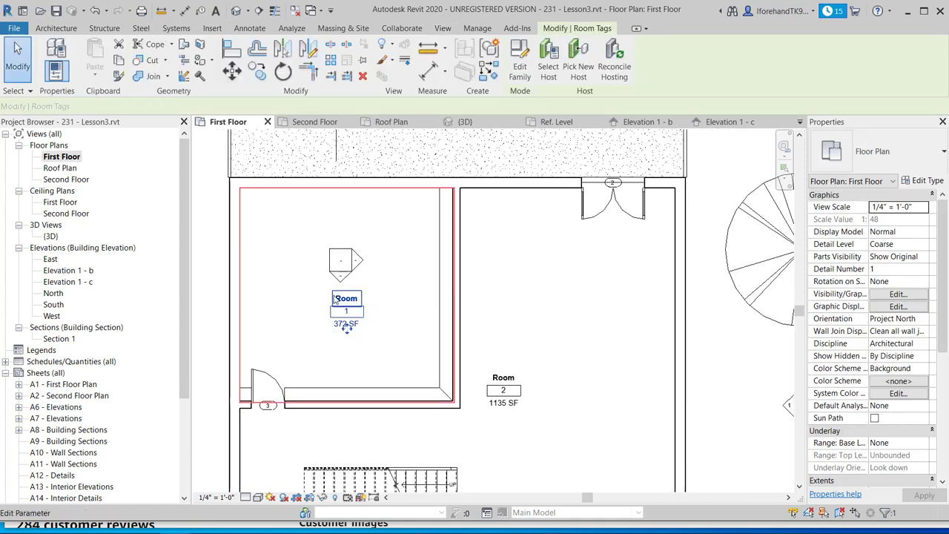
pyautogui.click(329, 310)
pyautogui.click(329, 316)
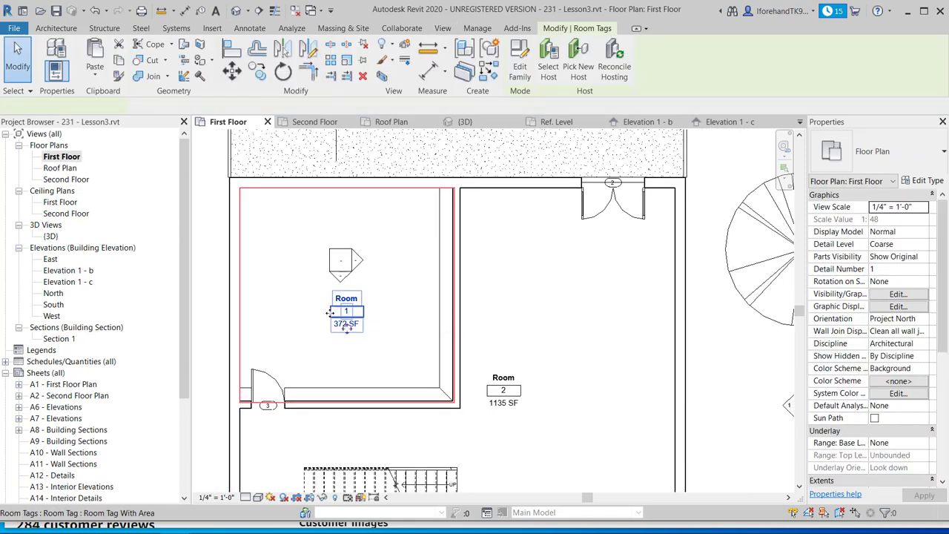
pyautogui.moveTo(454, 328); pyautogui.dragTo(421, 311, button='middle')
pyautogui.scroll(-2, 441, 322)
pyautogui.click(419, 312)
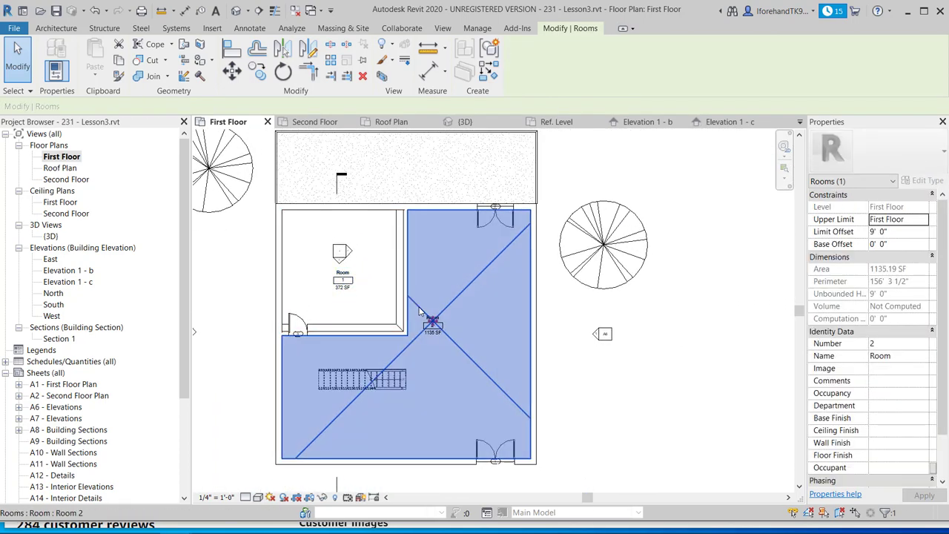
pyautogui.press('Delete')
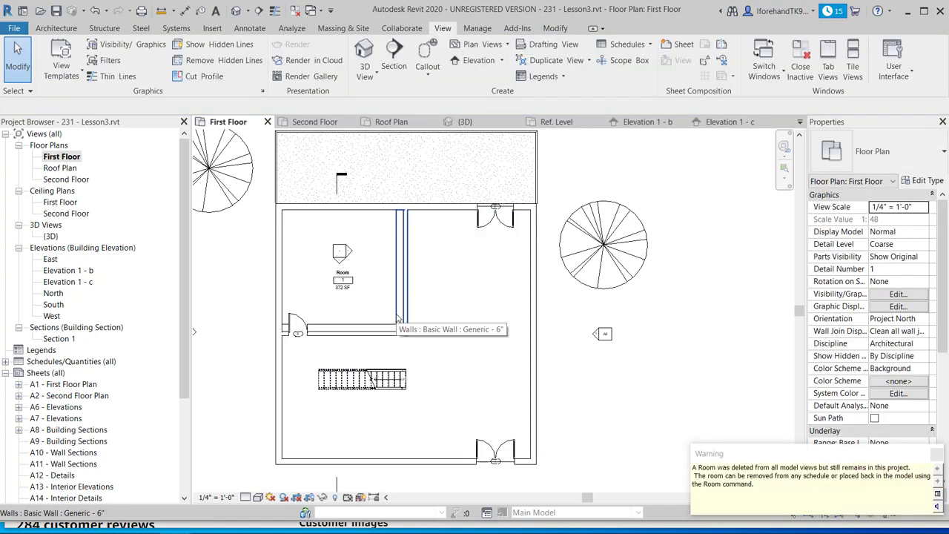
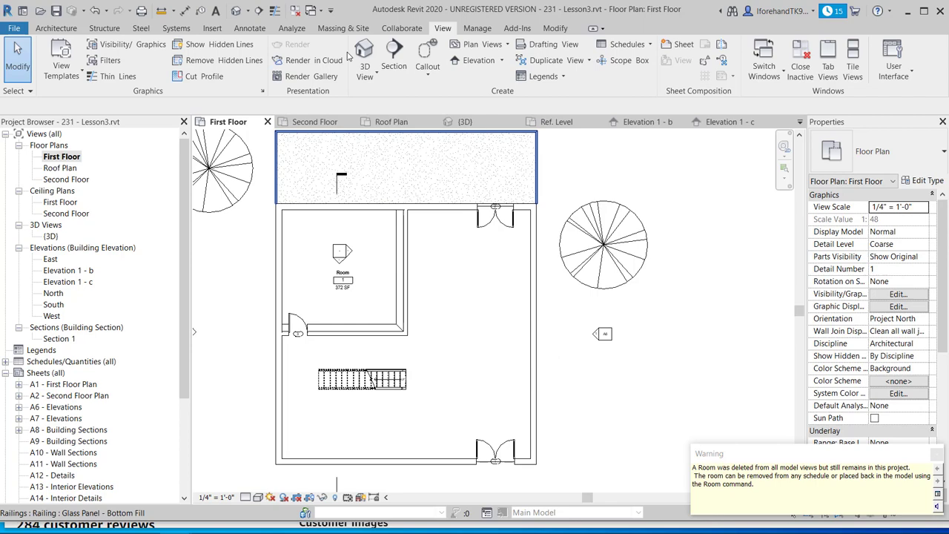
# - Place a new tagged room in the large space outside Room 1, with Upper Limit First Floor and offset 9' 0"
pyautogui.click(40, 29)
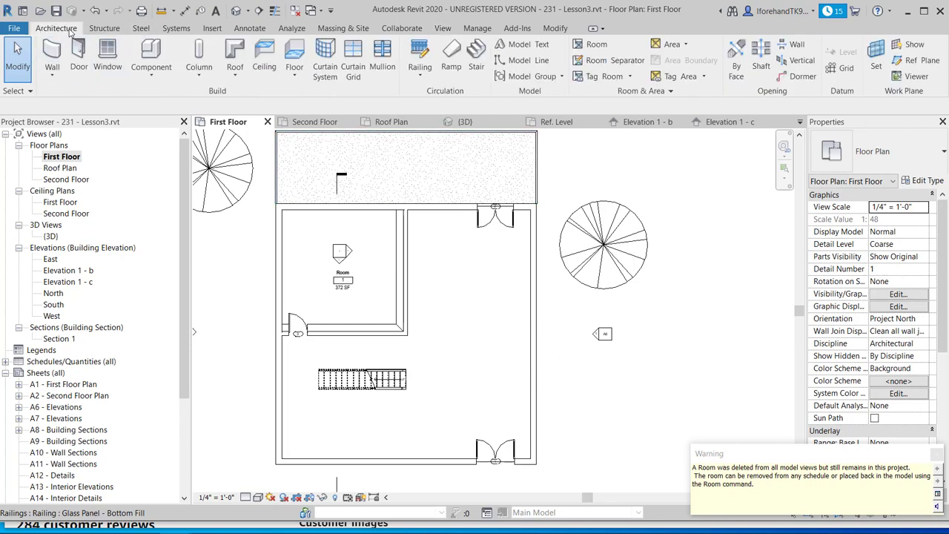
pyautogui.click(591, 46)
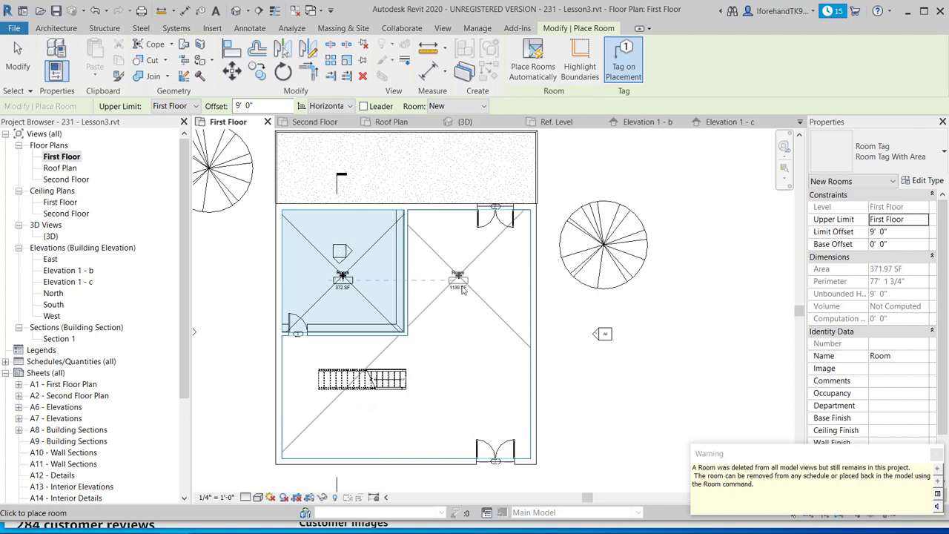
pyautogui.click(471, 314)
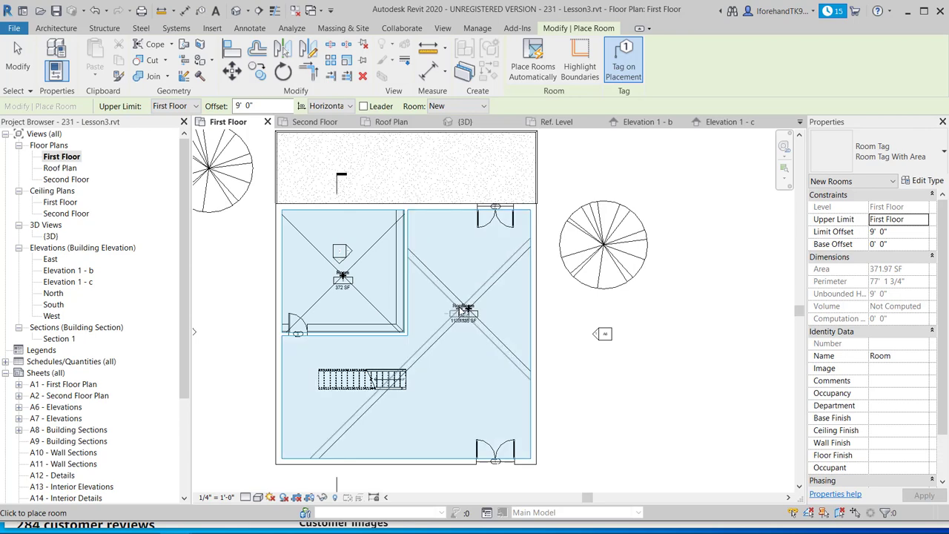
pyautogui.press('Escape')
pyautogui.press('Escape')
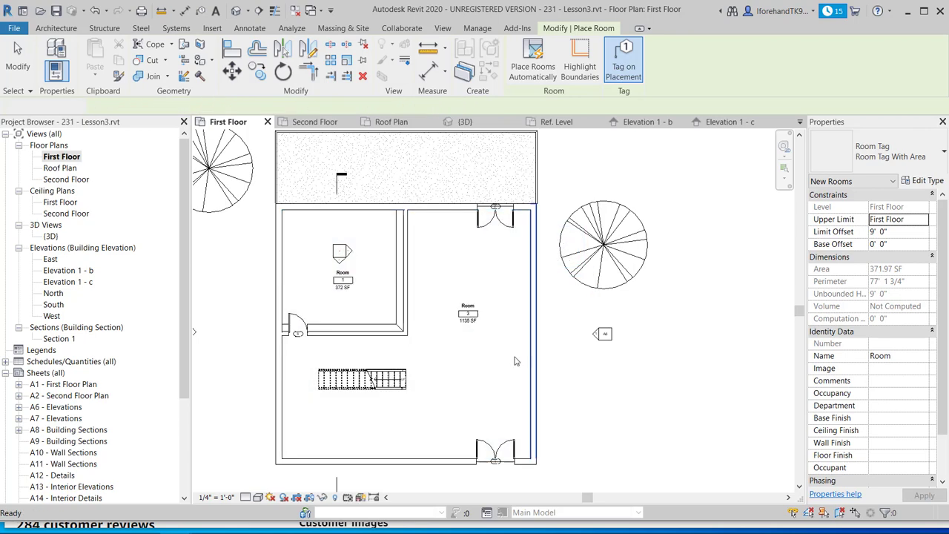
pyautogui.scroll(4, 459, 345)
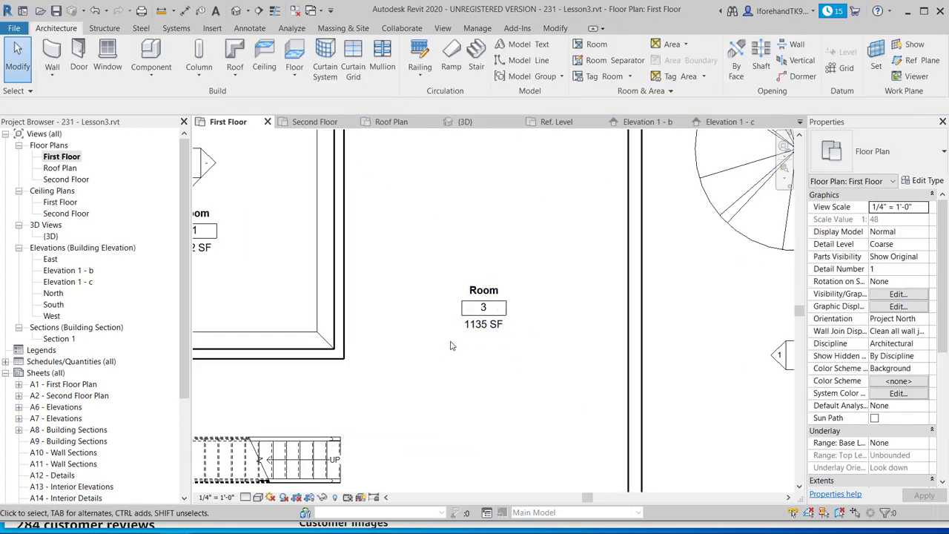
# - Draw a horizontal room separation line from the outer corner of Room 1's walls across Room 3 to the exterior wall
pyautogui.click(436, 339)
pyautogui.scroll(-3, 436, 330)
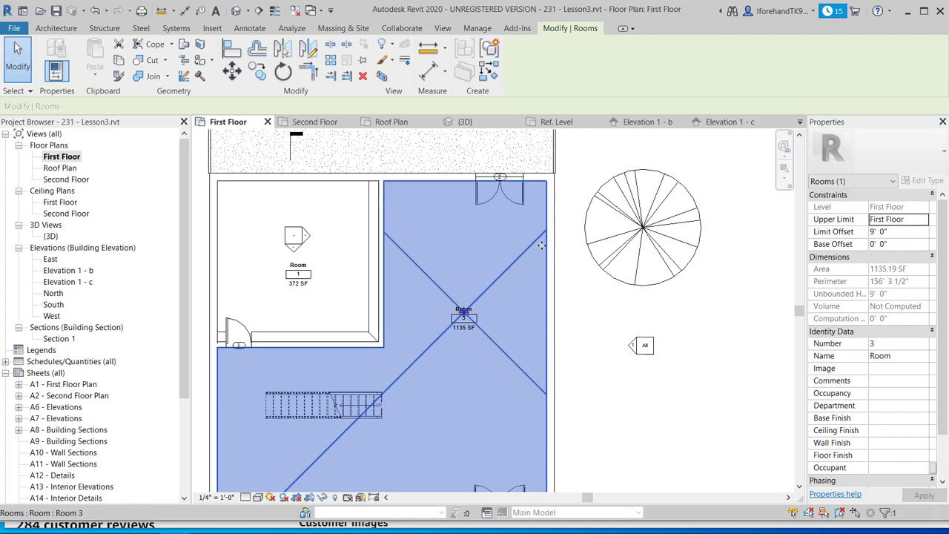
pyautogui.scroll(-1, 406, 331)
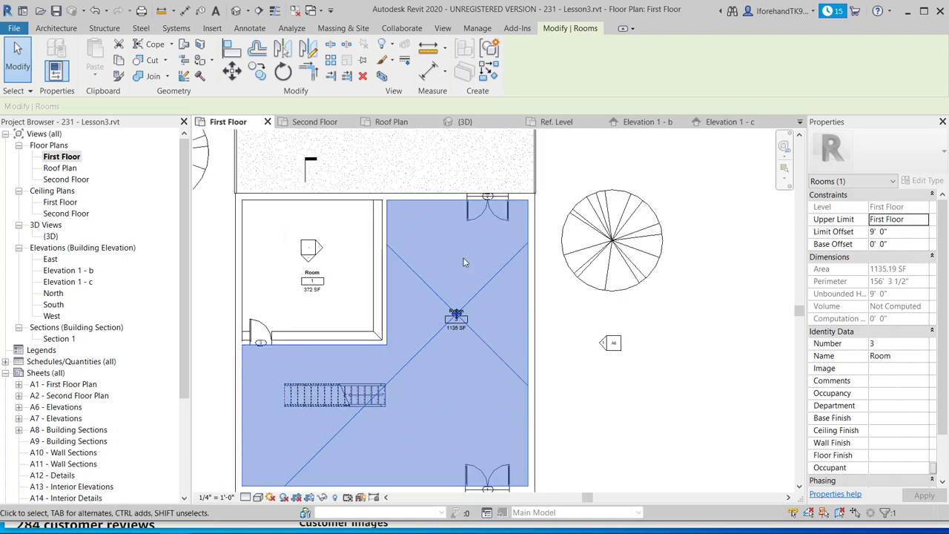
pyautogui.click(43, 29)
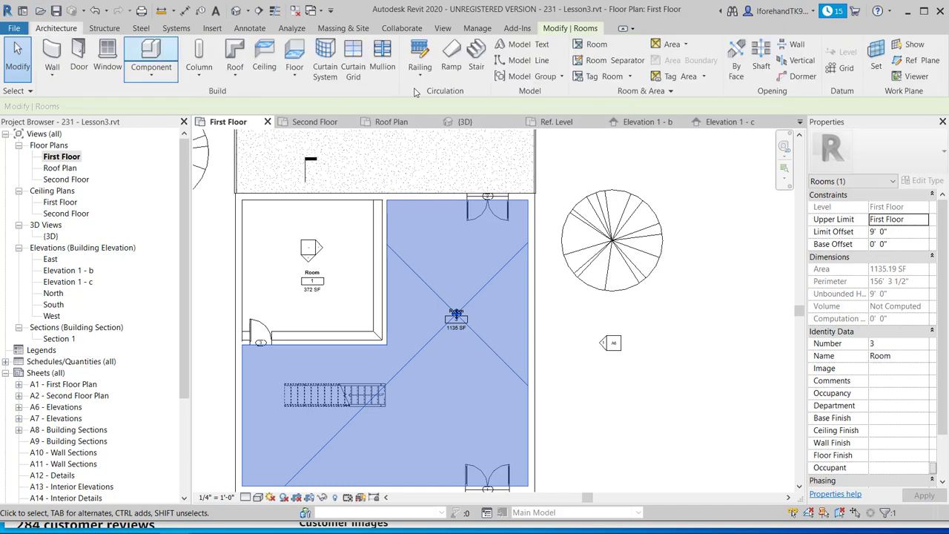
pyautogui.click(615, 61)
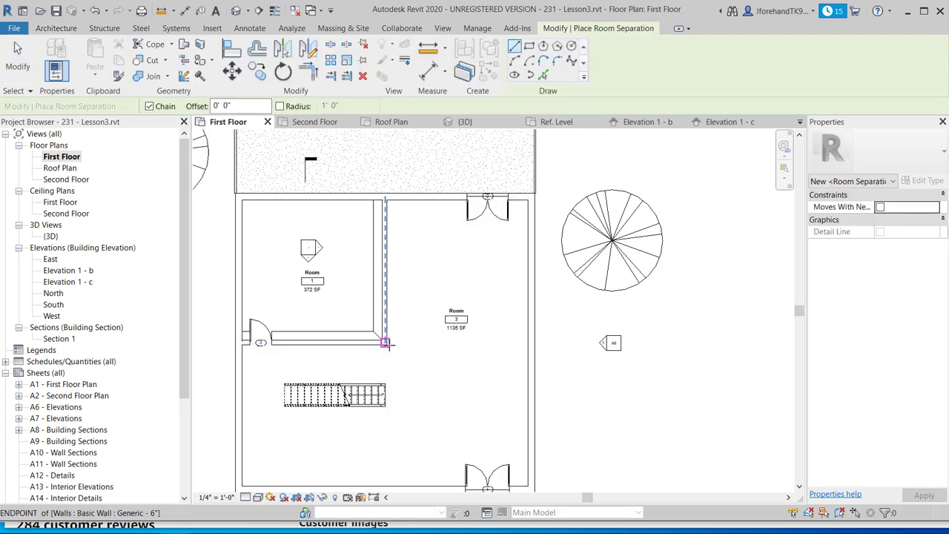
pyautogui.scroll(5, 386, 343)
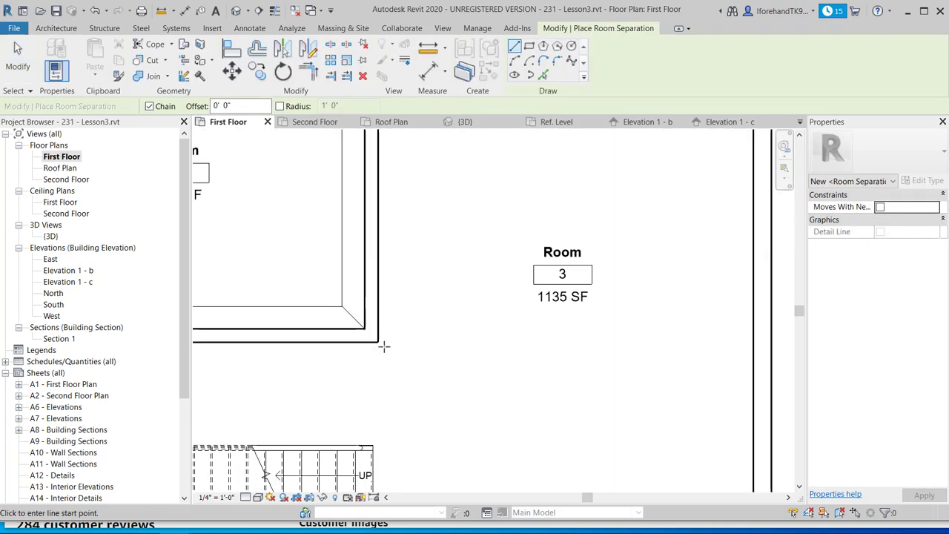
pyautogui.click(378, 342)
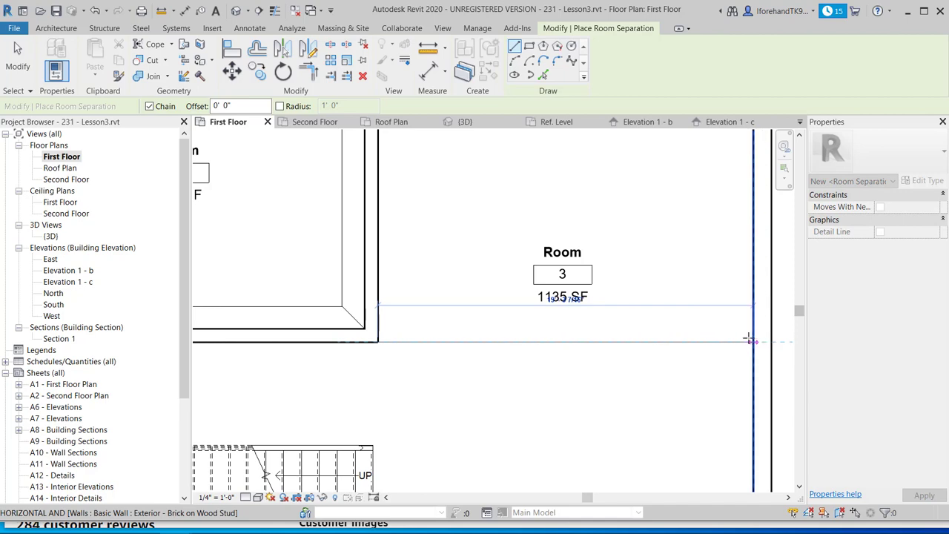
pyautogui.click(754, 341)
pyautogui.scroll(-4, 597, 318)
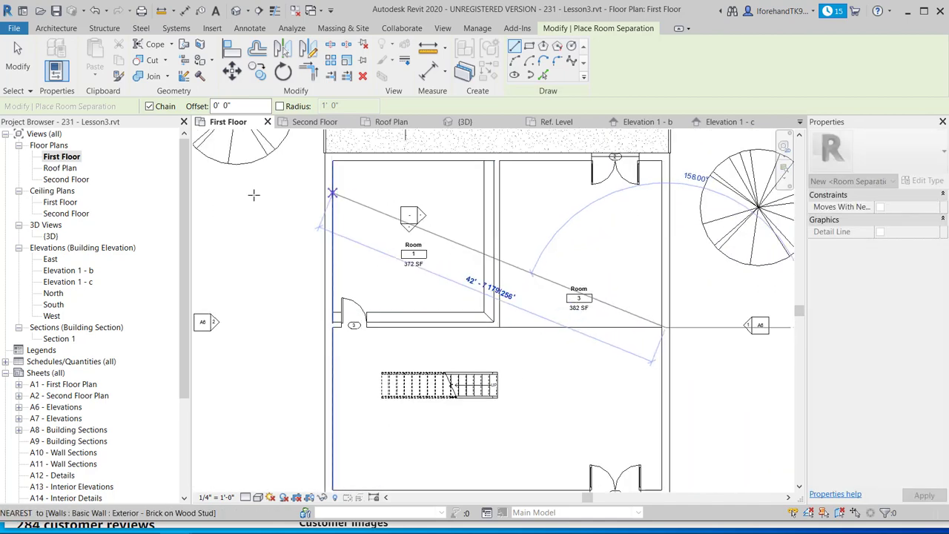
pyautogui.click(9, 59)
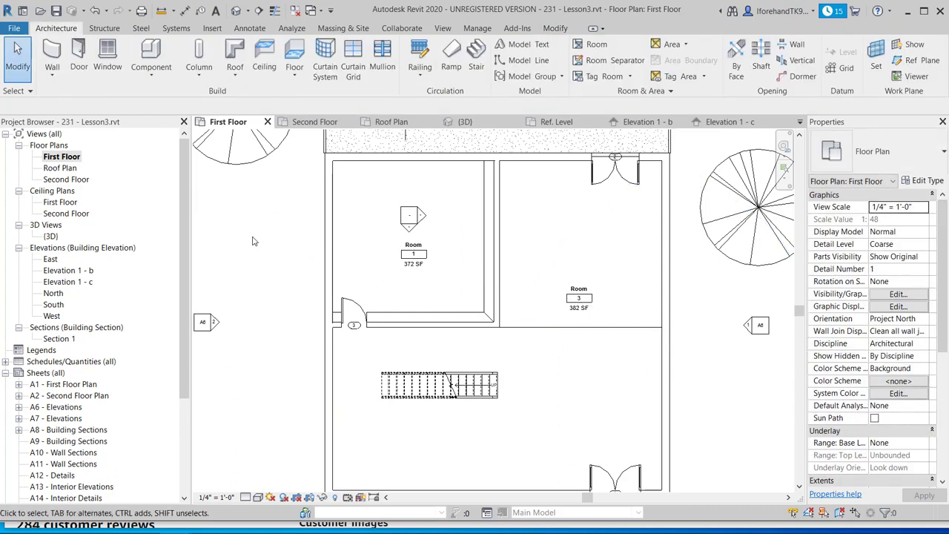
# - Move Room 3's crossing reference lines up to about the middle of the room, leaving its tag in place
pyautogui.click(586, 299)
pyautogui.click(549, 305)
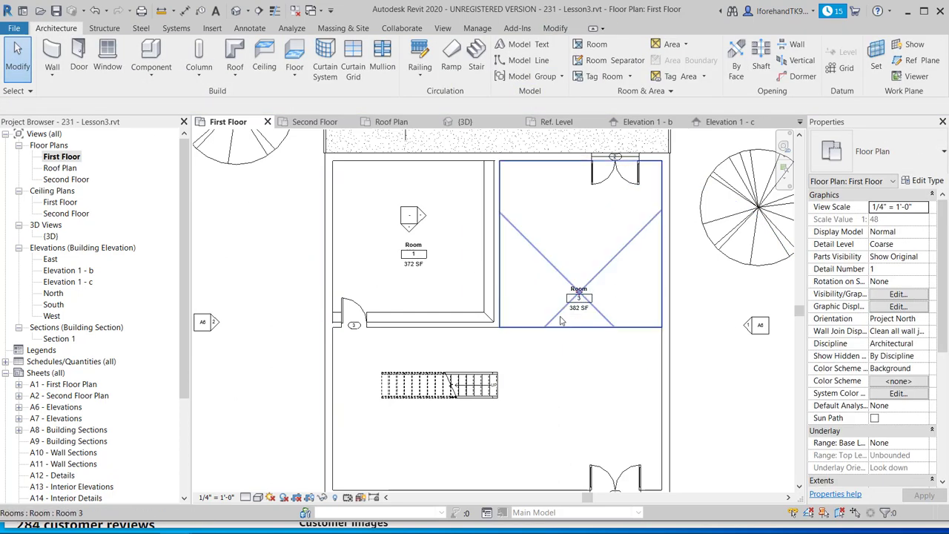
pyautogui.click(556, 316)
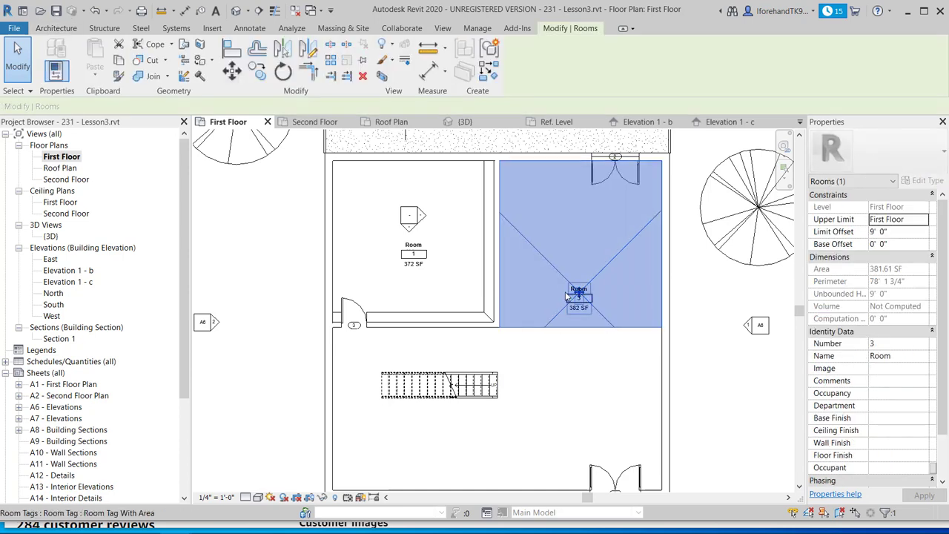
pyautogui.moveTo(562, 260); pyautogui.dragTo(566, 237)
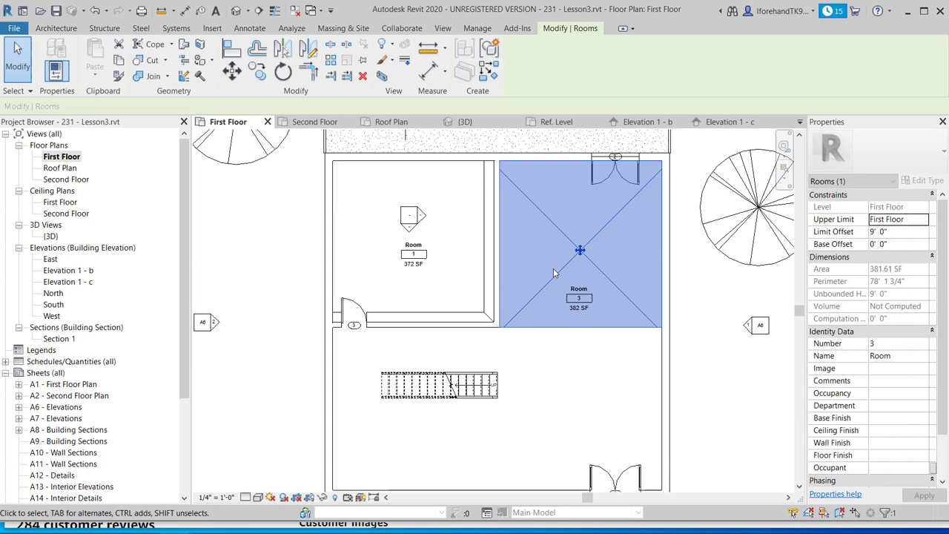
pyautogui.click(575, 383)
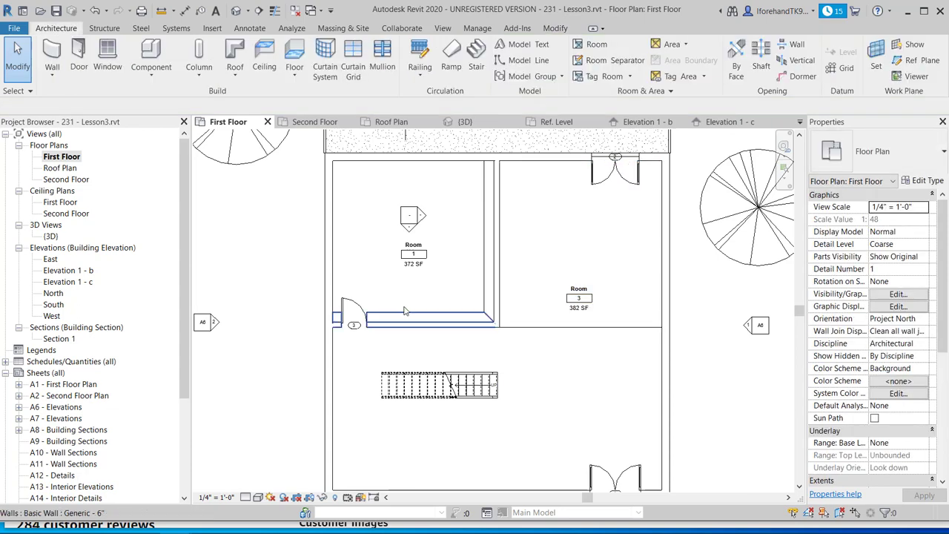
# - Select Room 3, Room 1 and Room 3's tag in turn to examine the room boundaries and the tag's host
pyautogui.click(531, 304)
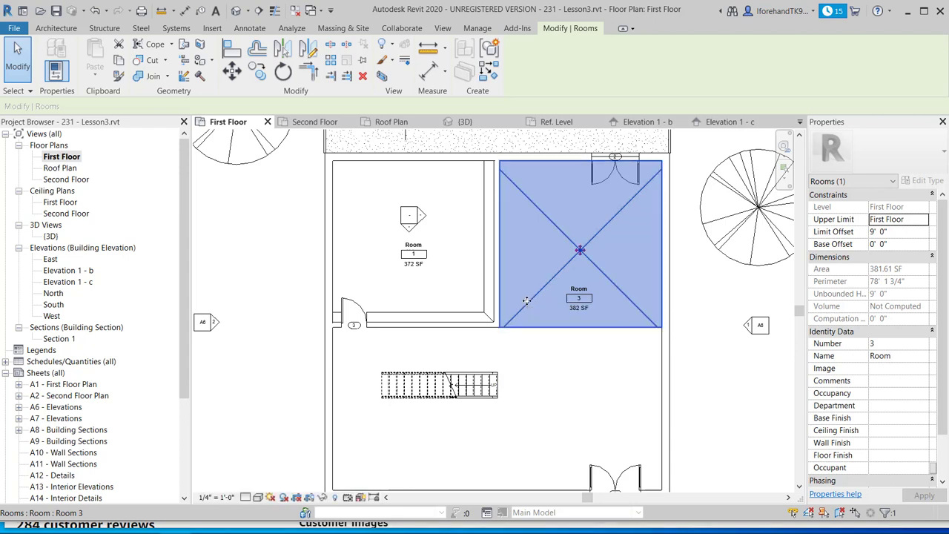
pyautogui.click(448, 296)
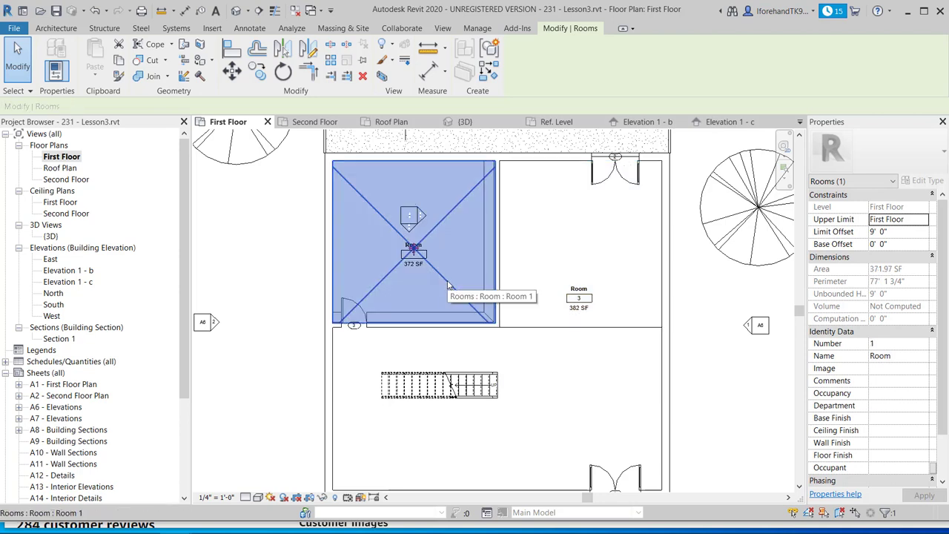
pyautogui.click(532, 300)
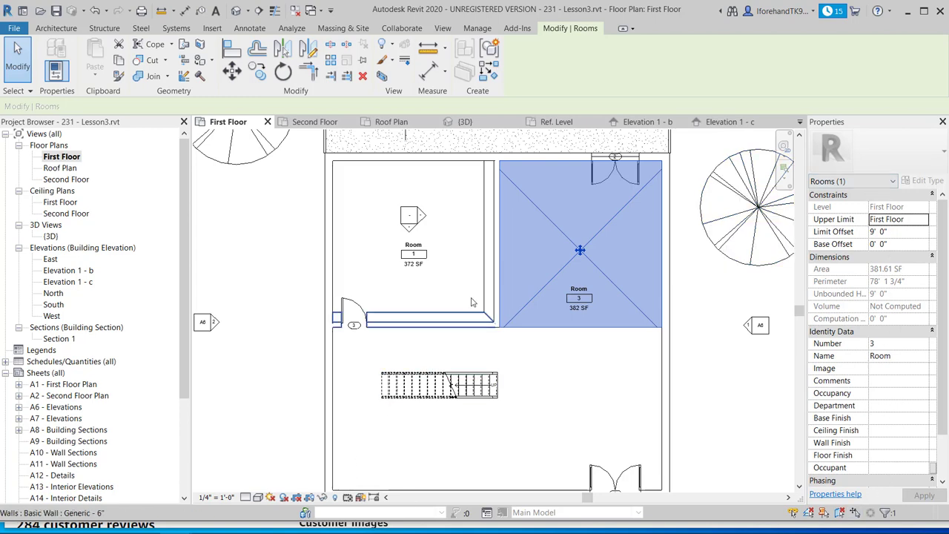
pyautogui.click(550, 375)
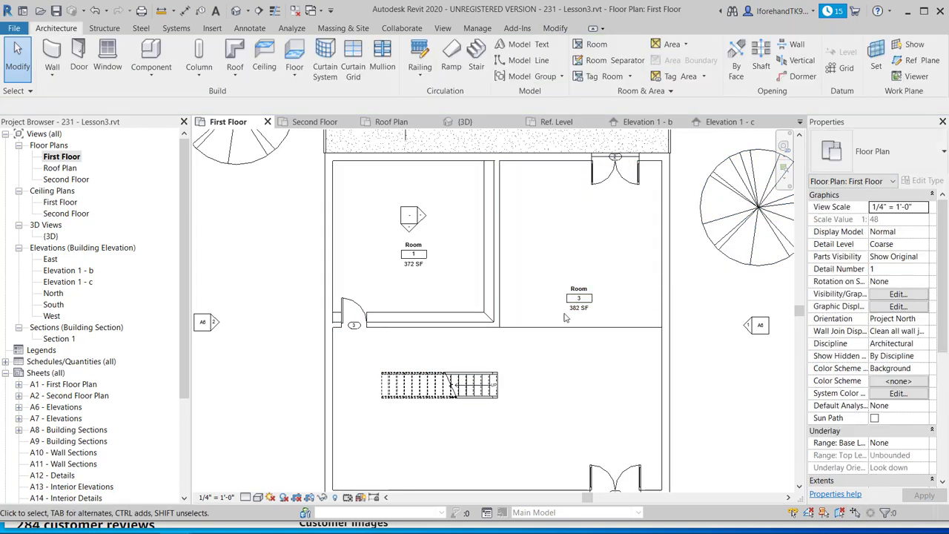
pyautogui.click(570, 300)
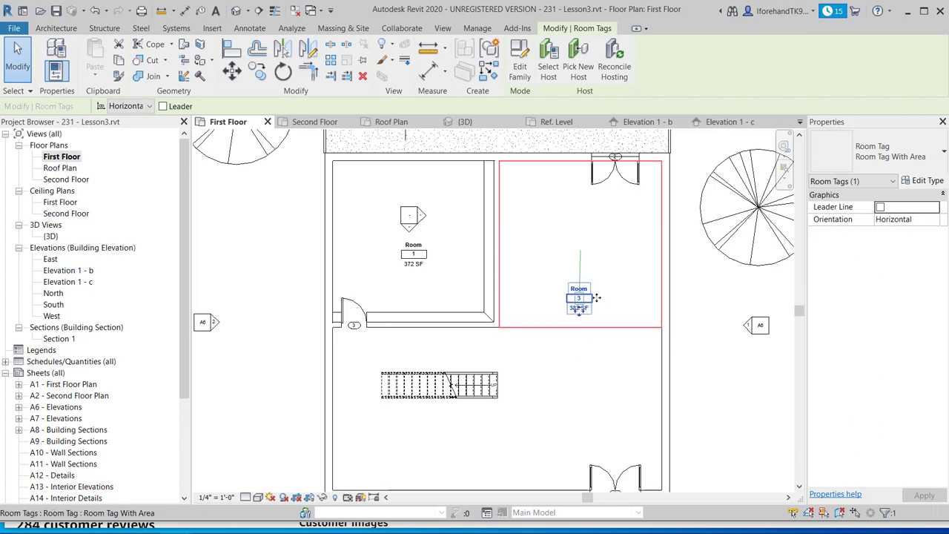
pyautogui.click(550, 381)
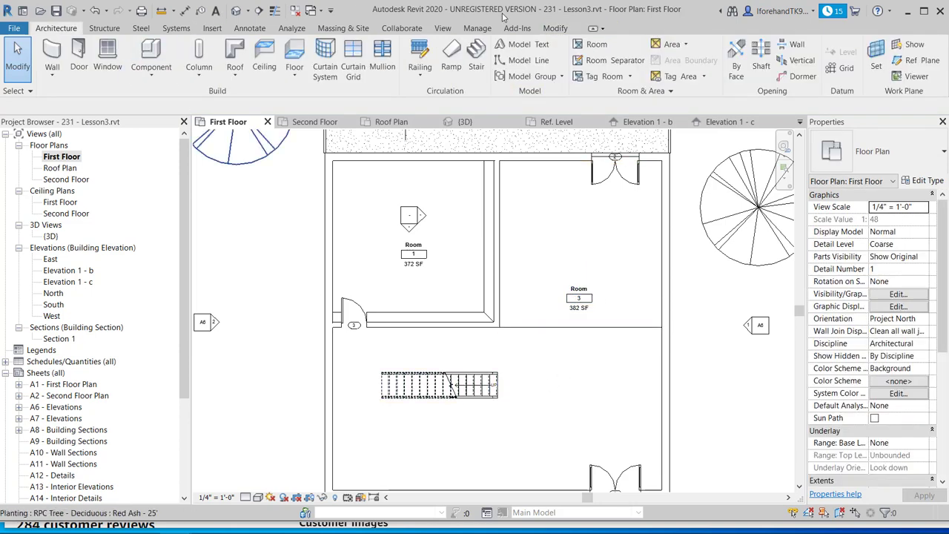
# - Place a new tagged room in the open space around the stair, with Upper Limit First Floor and offset 9' 0"
pyautogui.click(593, 44)
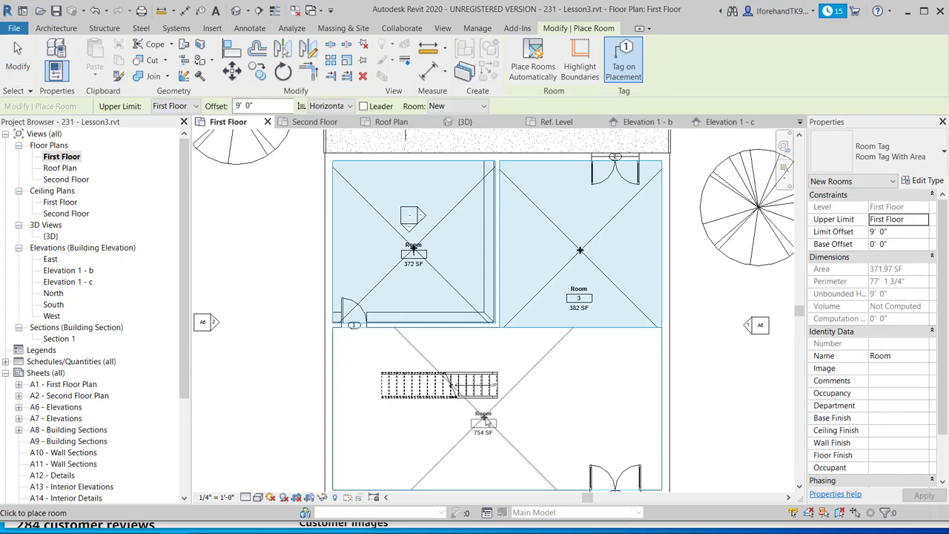
pyautogui.click(486, 420)
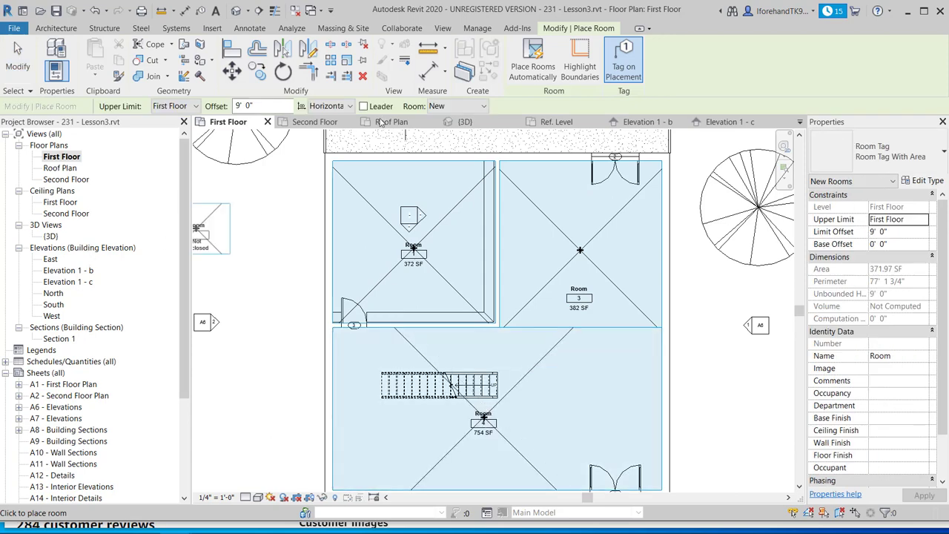
# - In the Second Floor plan, place tagged rooms automatically in all enclosed spaces, with Upper Limit Second Floor and offset 9' 0"
pyautogui.click(66, 180)
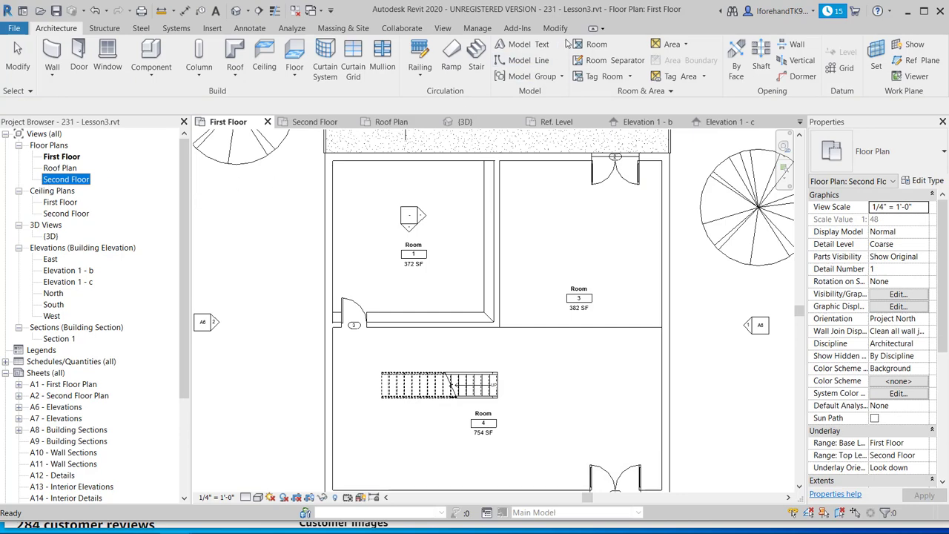
pyautogui.click(594, 44)
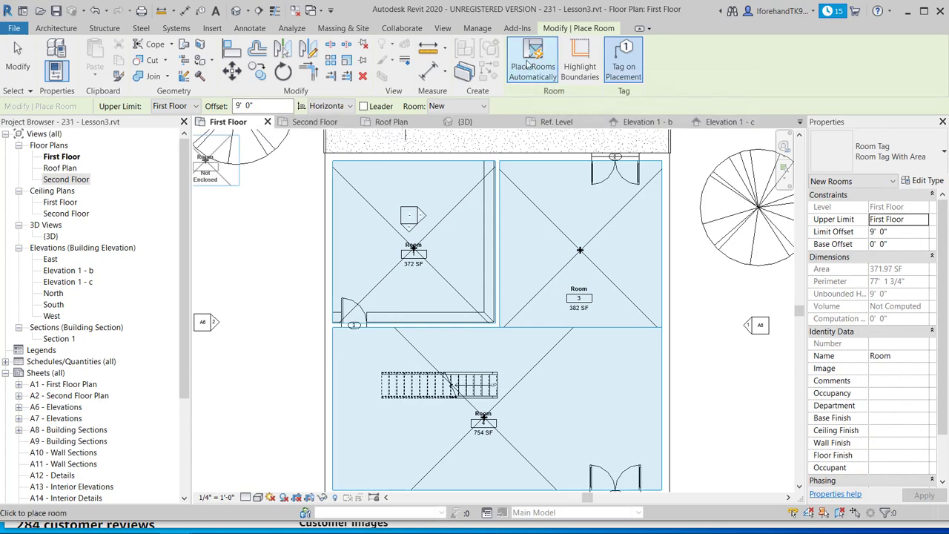
pyautogui.doubleClick(59, 179)
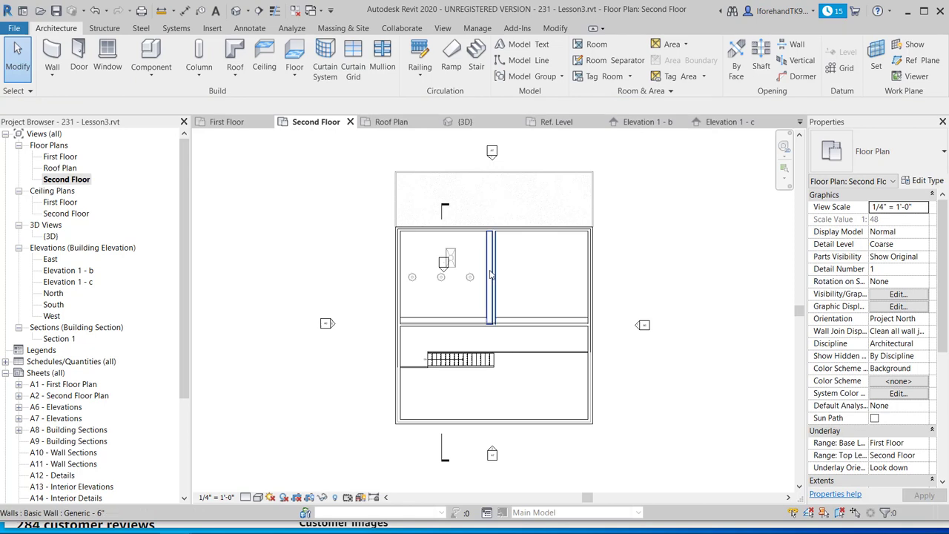
pyautogui.scroll(2, 489, 269)
pyautogui.scroll(1, 489, 268)
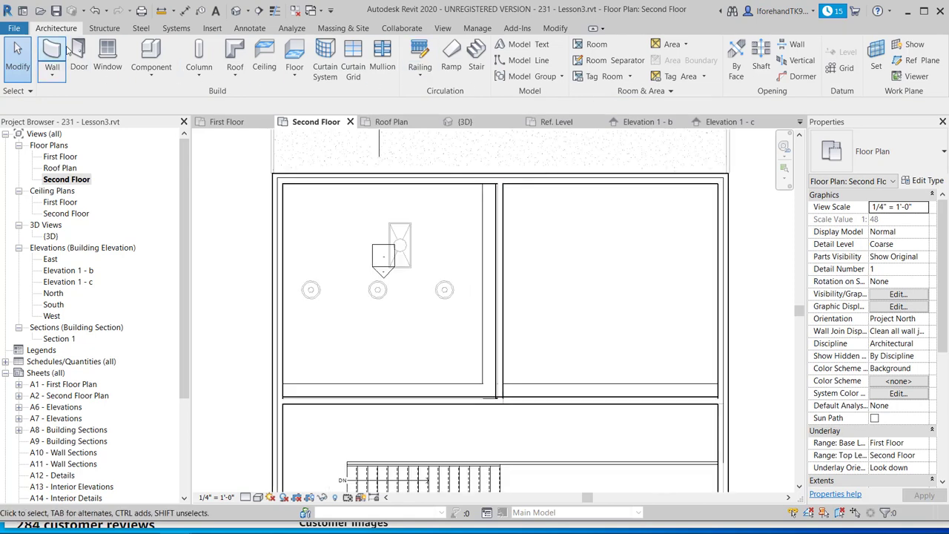
pyautogui.click(593, 44)
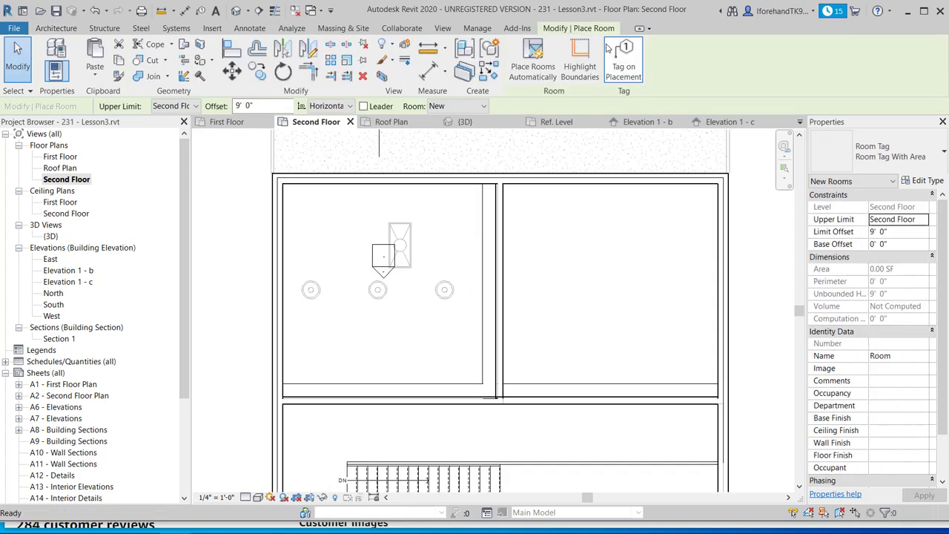
pyautogui.click(532, 63)
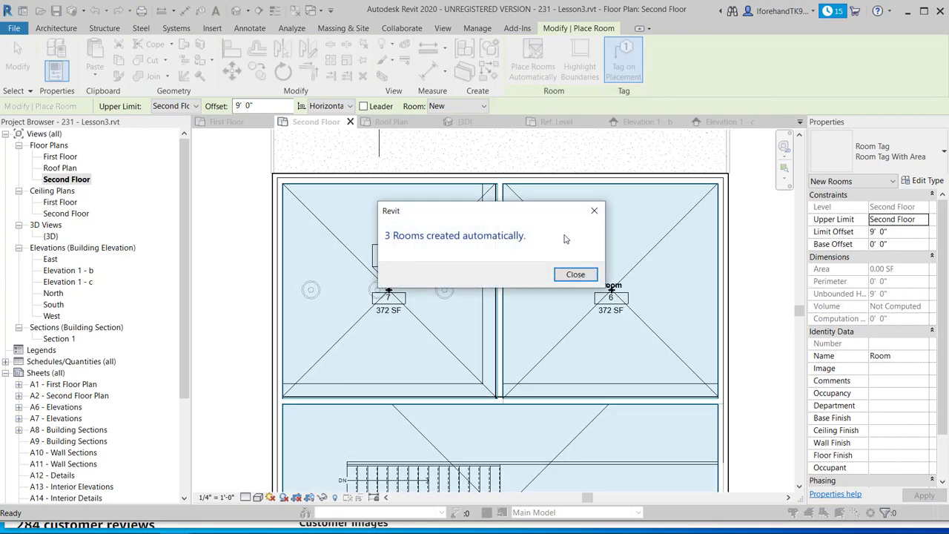
pyautogui.click(575, 274)
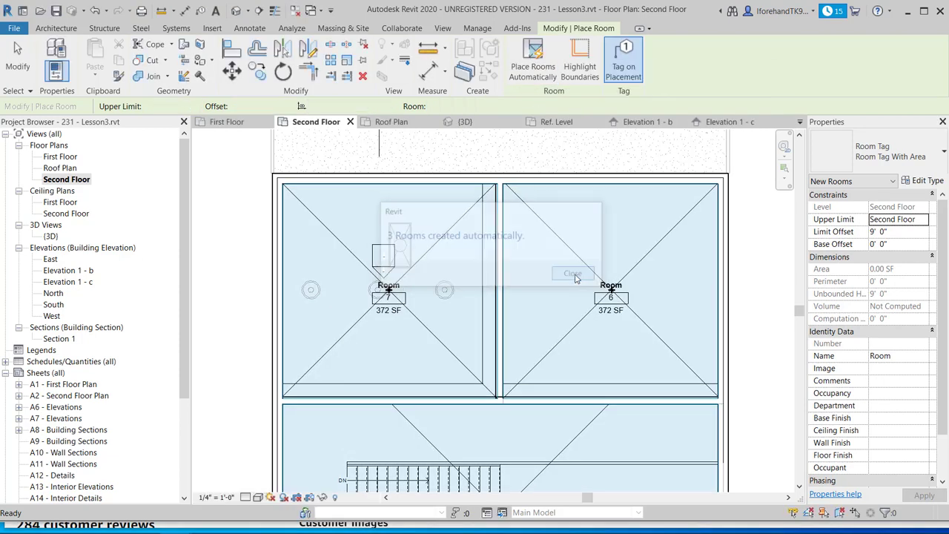
pyautogui.press('Escape')
# - Select Room 5 around the stair to examine its extent relative to the glass railing
pyautogui.scroll(-2, 572, 281)
pyautogui.moveTo(572, 281); pyautogui.dragTo(574, 195, button='middle')
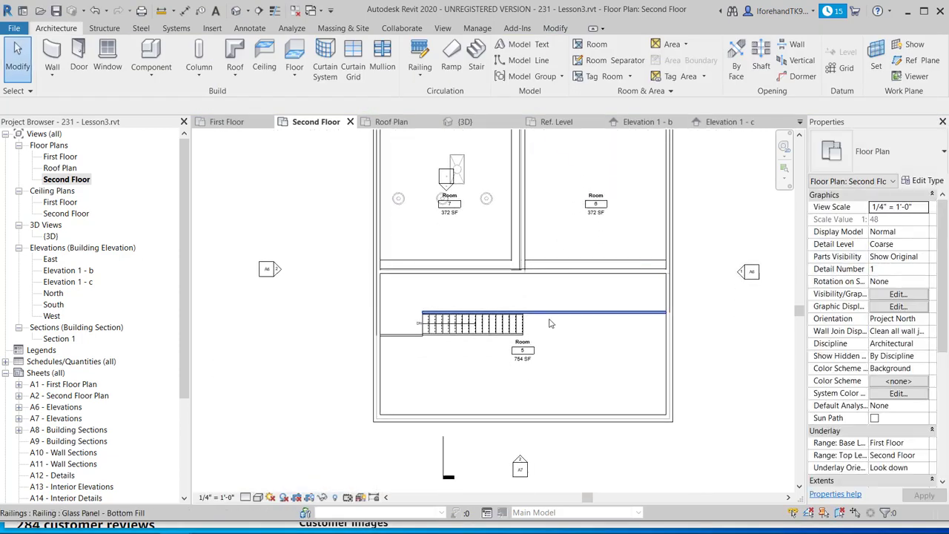
pyautogui.click(541, 332)
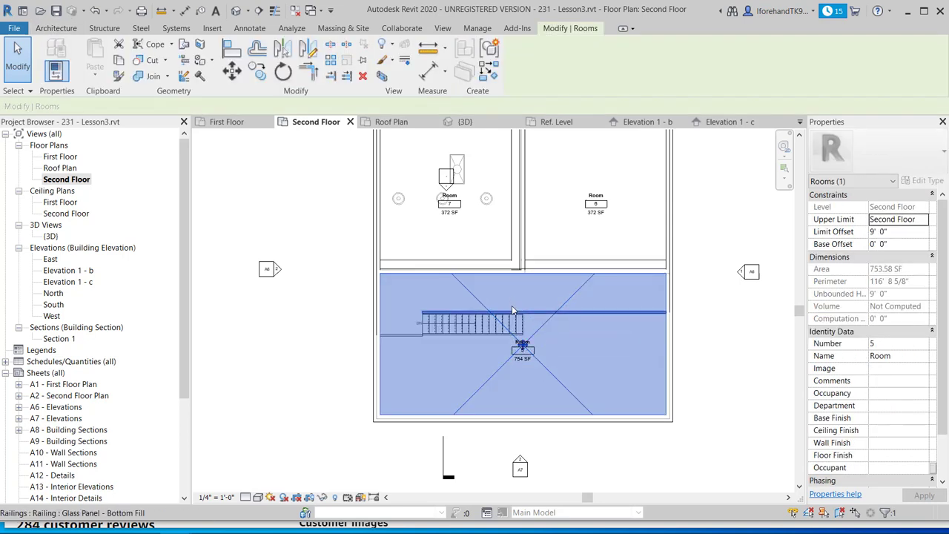
pyautogui.click(44, 30)
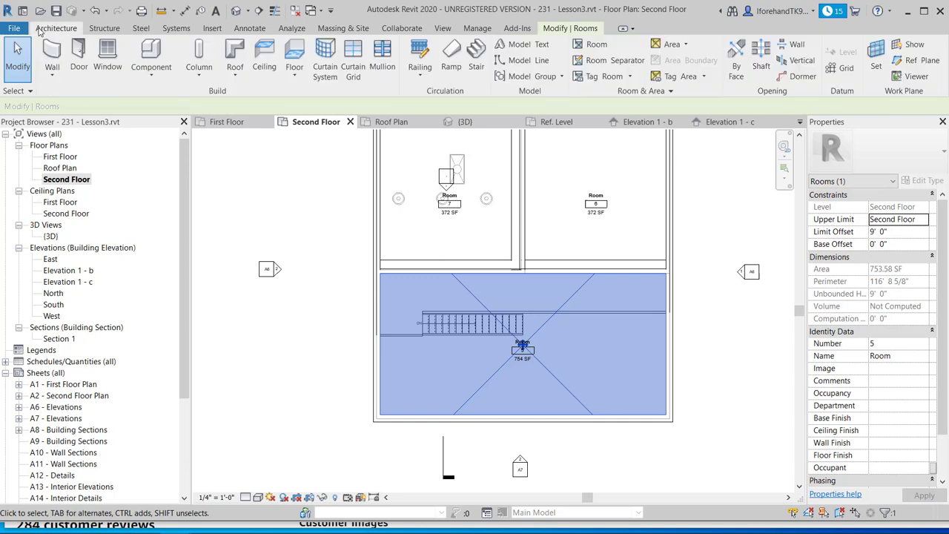
pyautogui.click(579, 46)
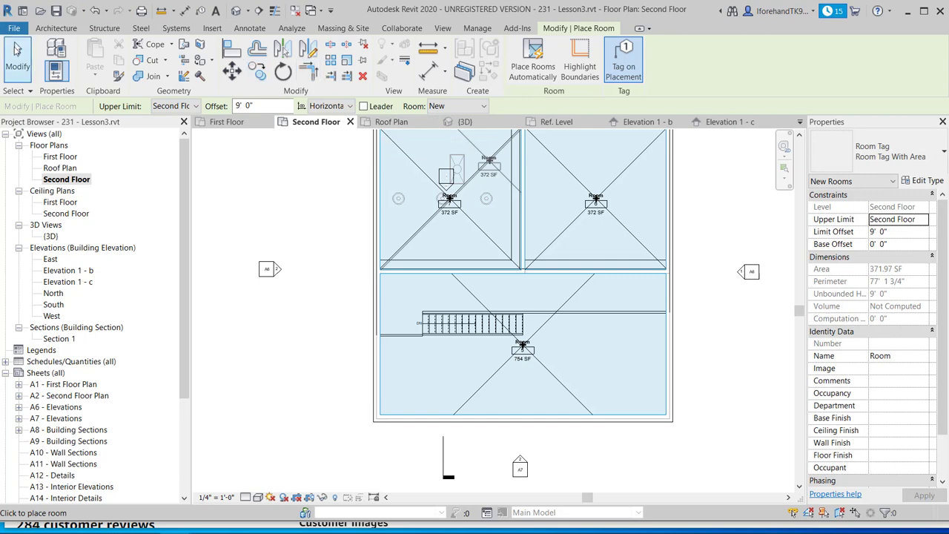
pyautogui.click(16, 49)
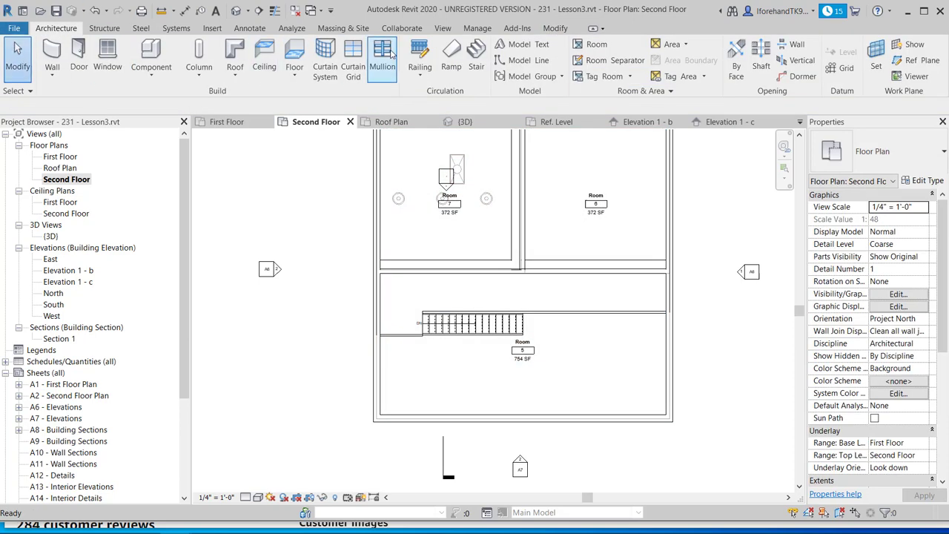
# - Draw a horizontal room separation line along the upper glass railing through Room 5, from one exterior wall to the other
pyautogui.click(617, 60)
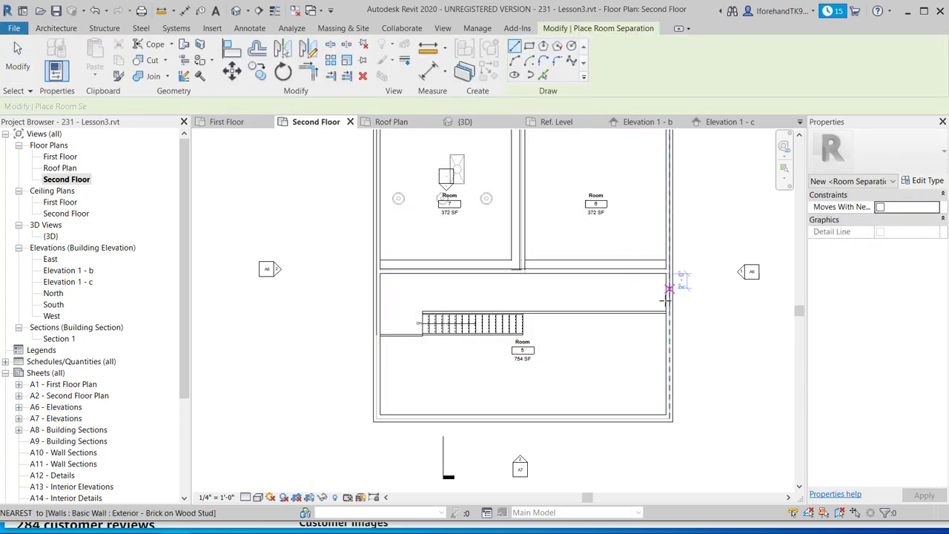
pyautogui.click(669, 313)
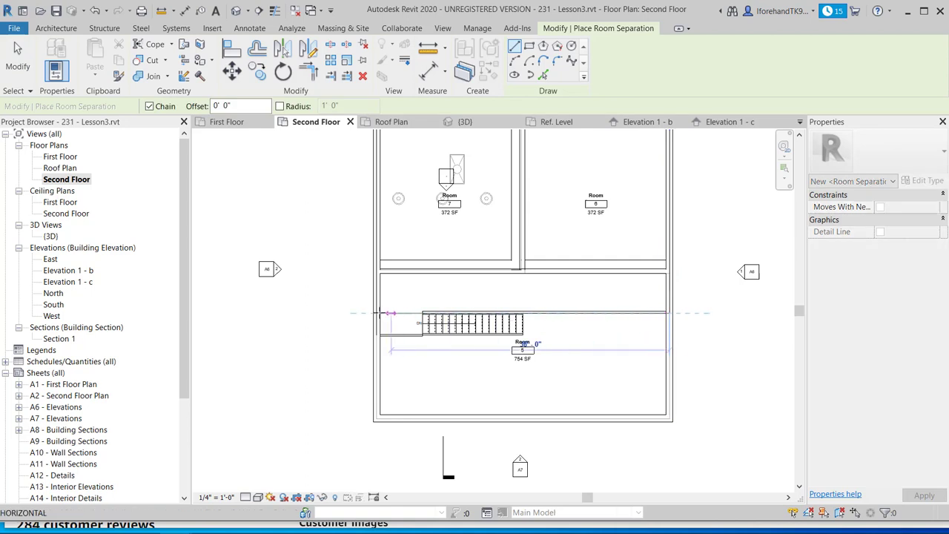
pyautogui.click(378, 313)
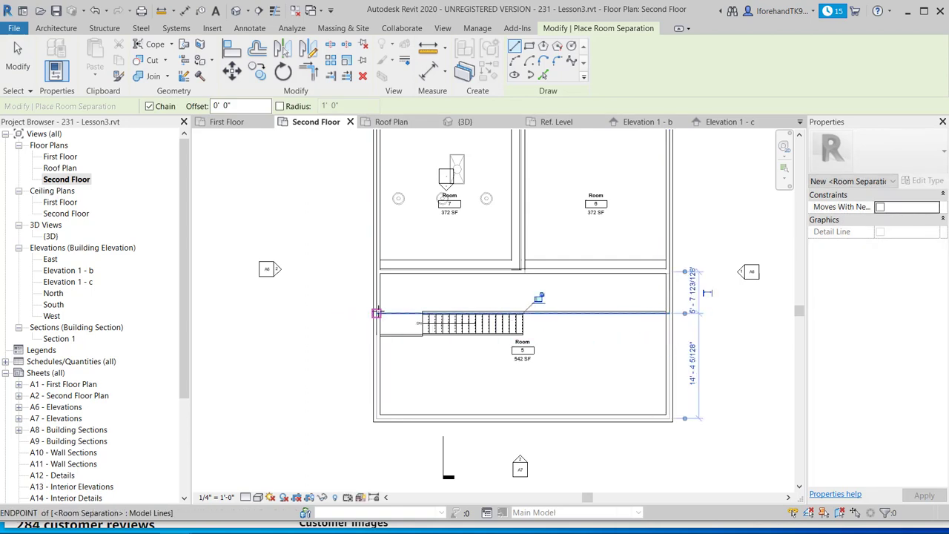
# - Try to move Room 5 from the stair side into the strip above the room separation line
pyautogui.click(18, 58)
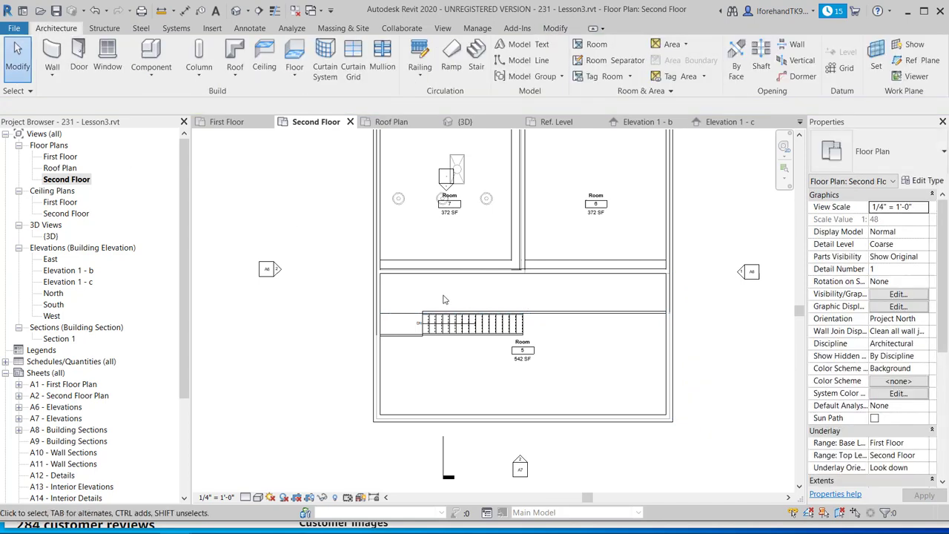
pyautogui.click(514, 362)
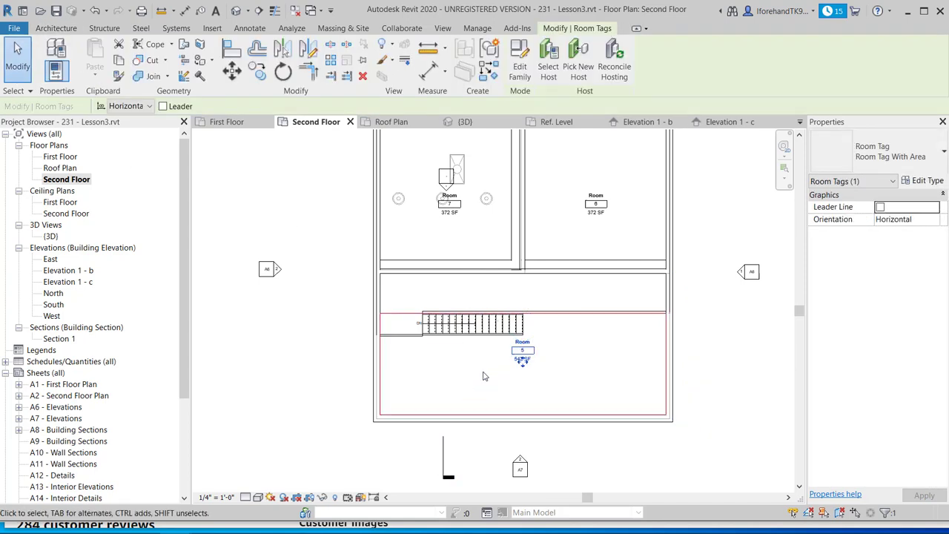
pyautogui.click(494, 382)
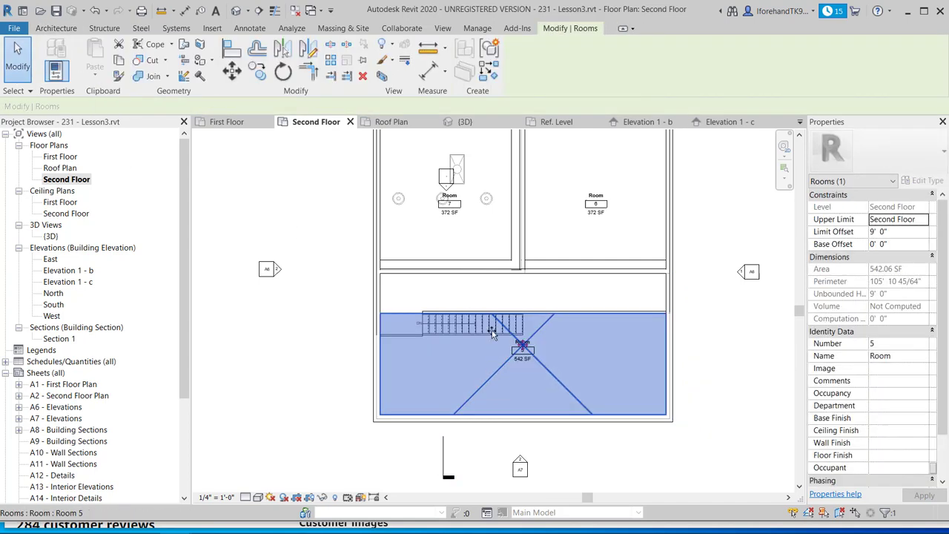
pyautogui.moveTo(492, 334)
pyautogui.mouseDown()
pyautogui.moveTo(490, 289)
pyautogui.moveTo(504, 300)
pyautogui.moveTo(489, 300)
pyautogui.moveTo(483, 320)
pyautogui.mouseUp()
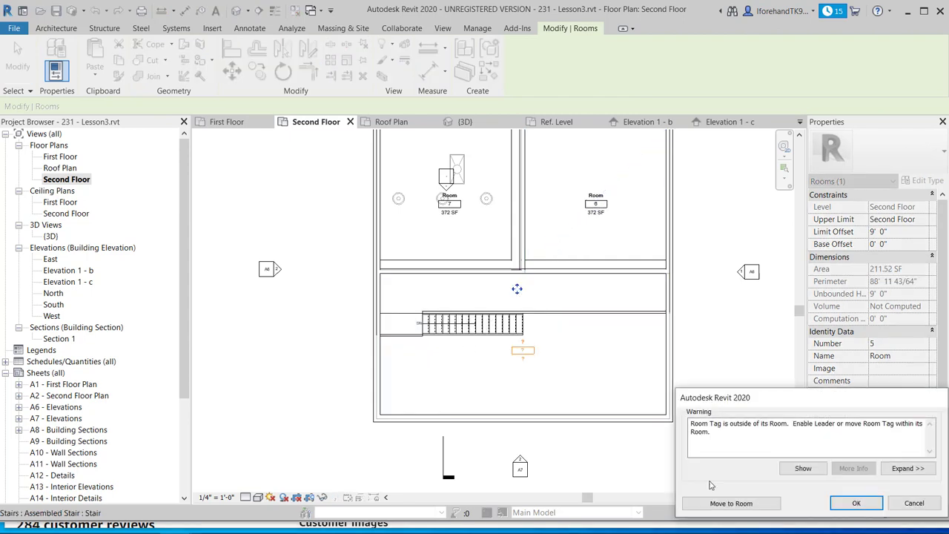
pyautogui.click(852, 503)
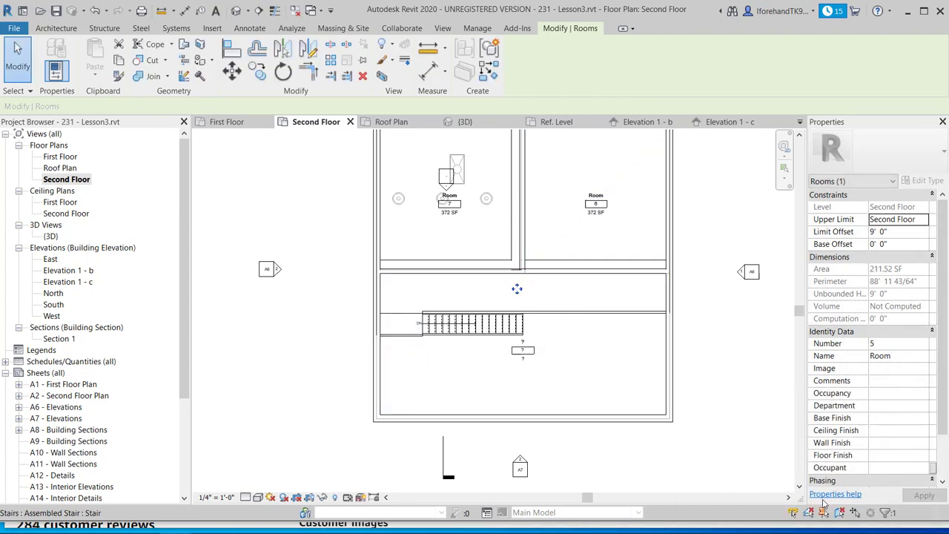
pyautogui.press('Escape')
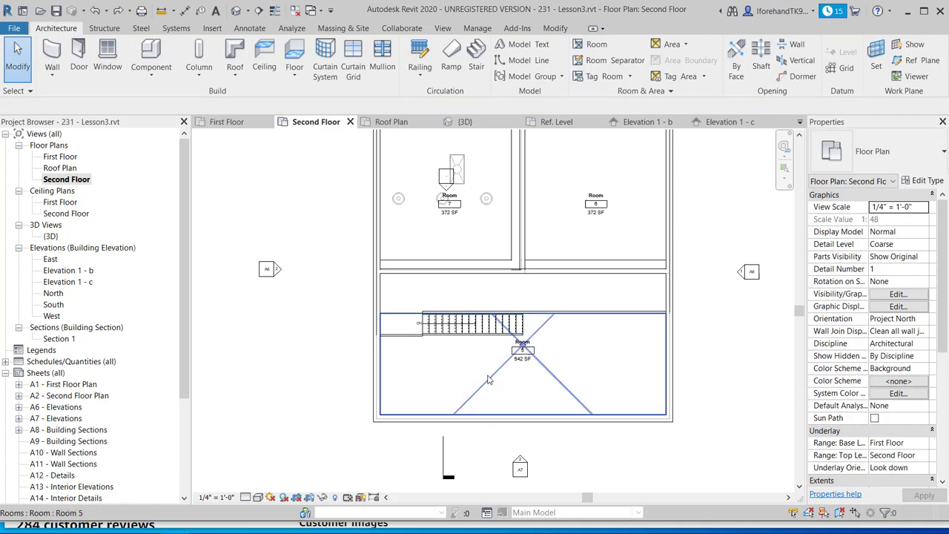
# - Delete Room 5 and place a new tagged room in the strip above the railing, with Upper Limit Second Floor and offset 9' 0"
pyautogui.click(486, 378)
pyautogui.press('Delete')
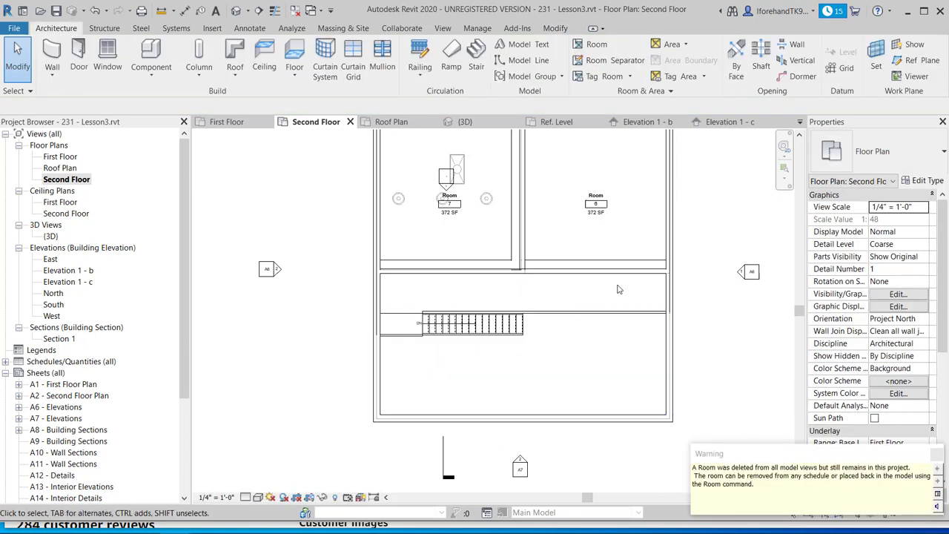
pyautogui.click(596, 44)
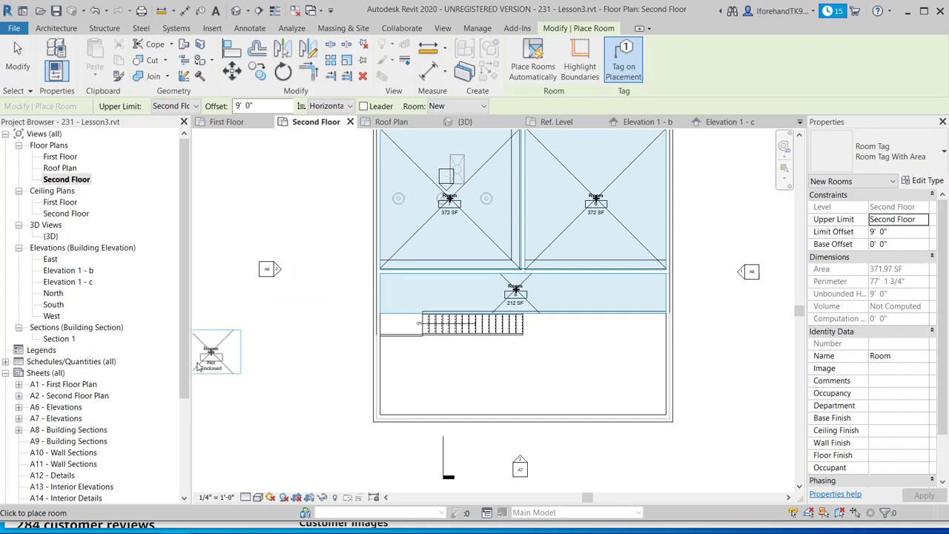
pyautogui.click(18, 67)
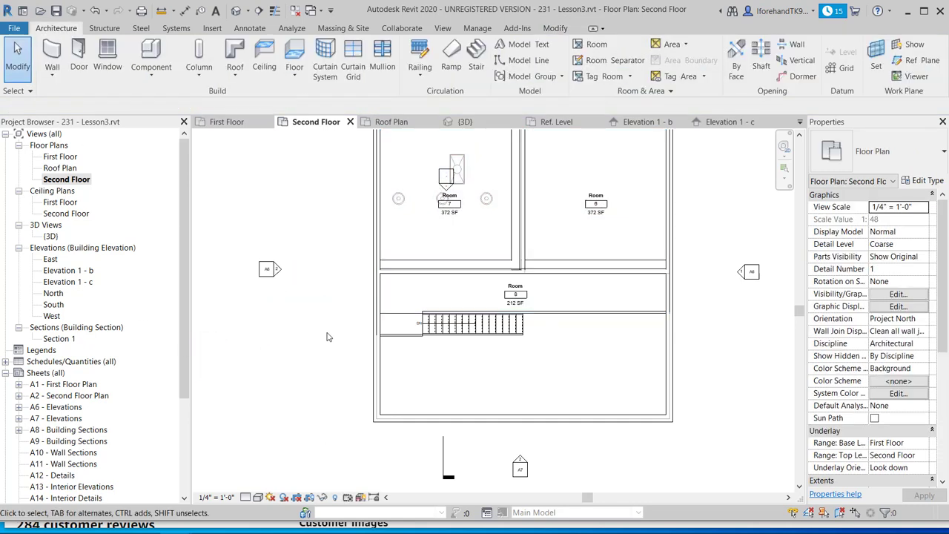
# - Place a color fill legend beside the second floor plan, with space type Spaces and color scheme Schema 1
pyautogui.scroll(-1, 313, 289)
pyautogui.moveTo(301, 294); pyautogui.dragTo(271, 350, button='middle')
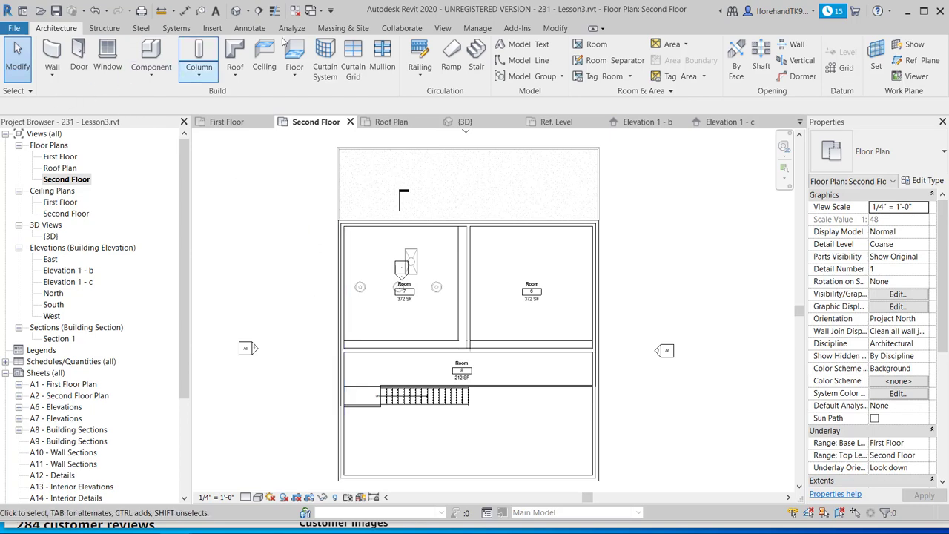
pyautogui.click(442, 28)
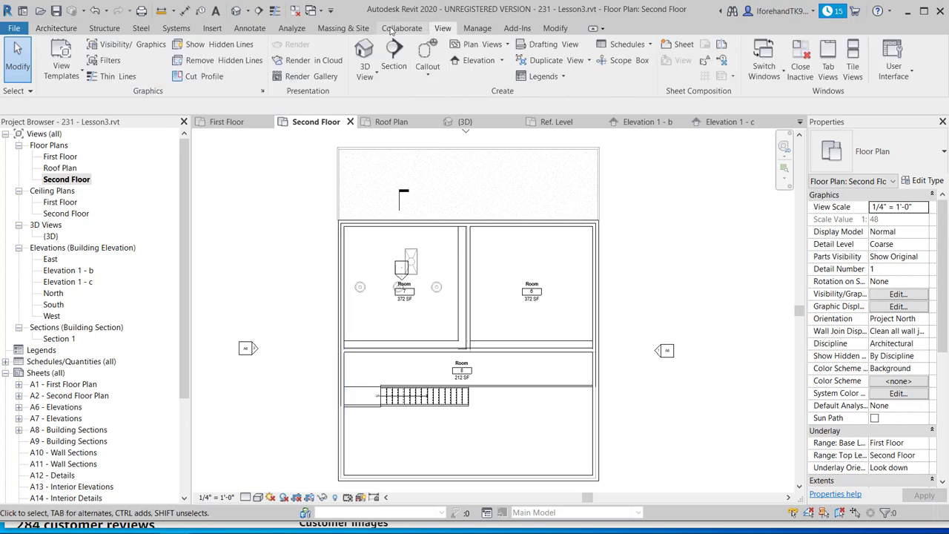
pyautogui.click(259, 32)
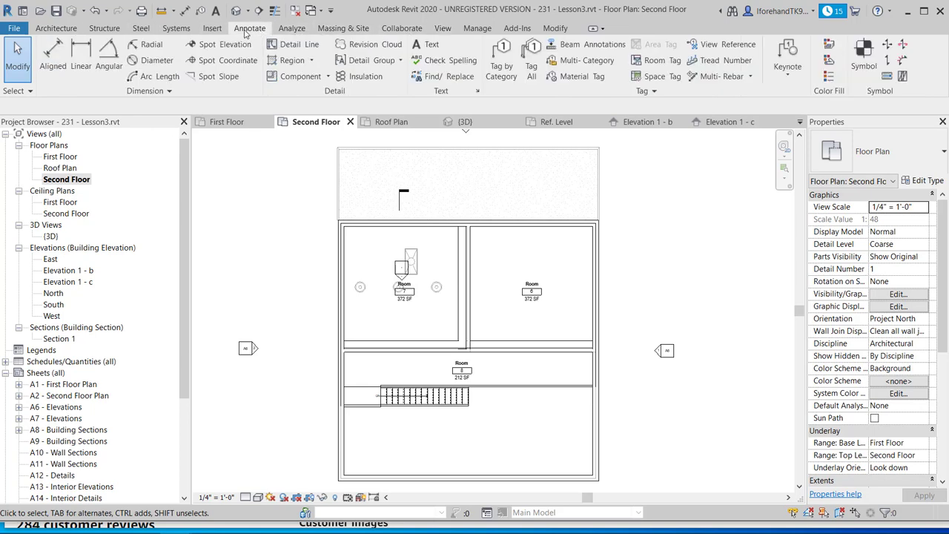
pyautogui.click(828, 77)
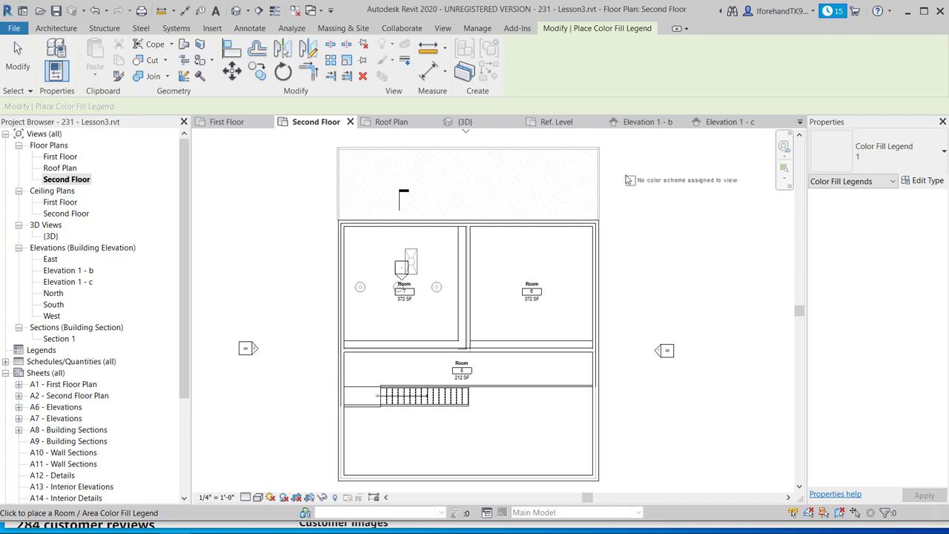
pyautogui.click(629, 180)
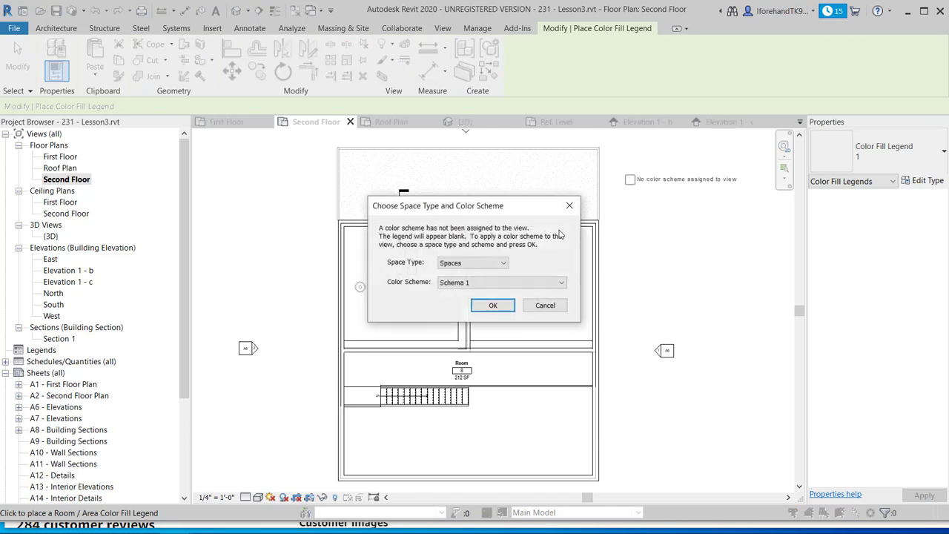
pyautogui.click(464, 265)
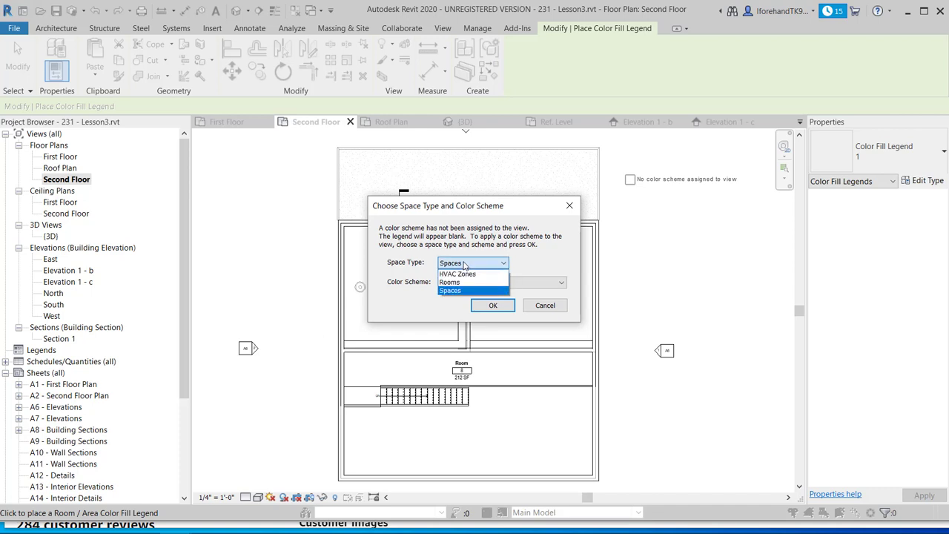
pyautogui.click(465, 265)
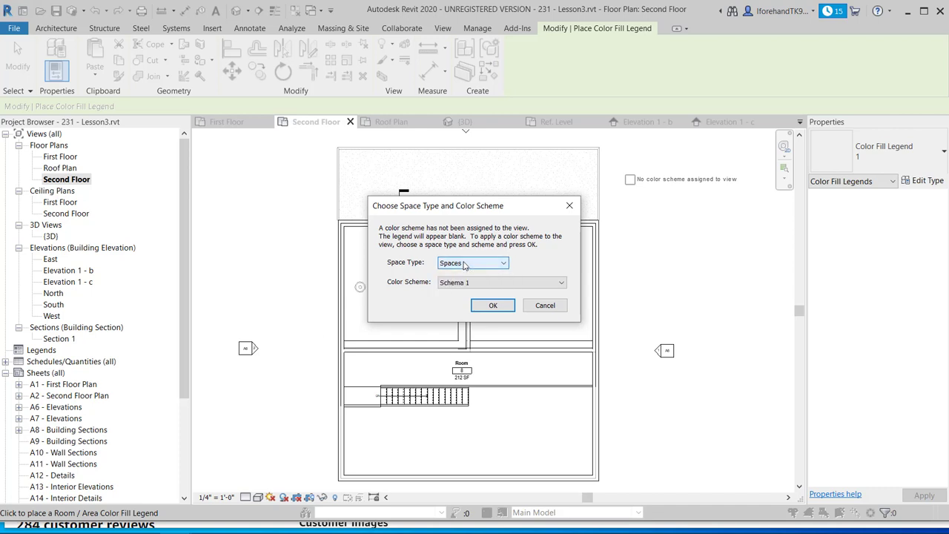
pyautogui.click(491, 305)
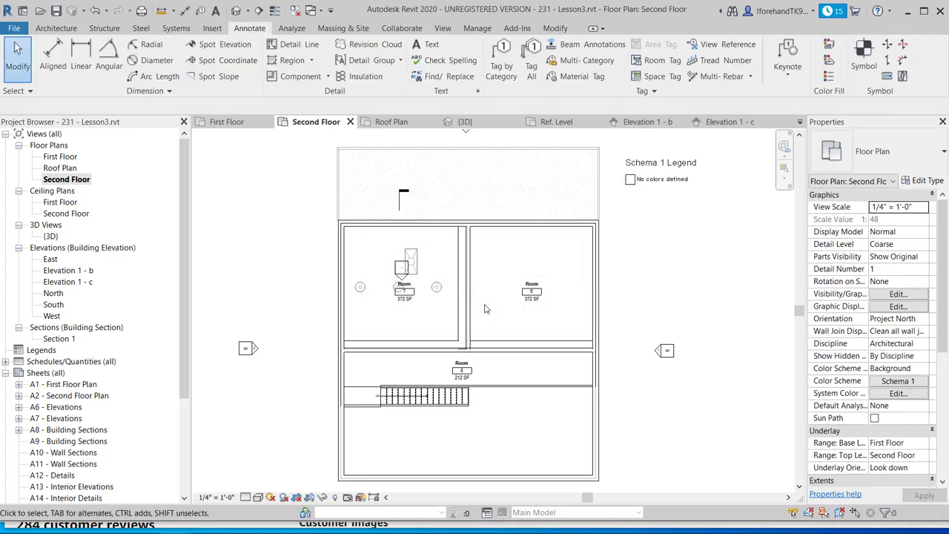
# - Delete the Schema 1 color fill legend beside the plan
pyautogui.click(660, 181)
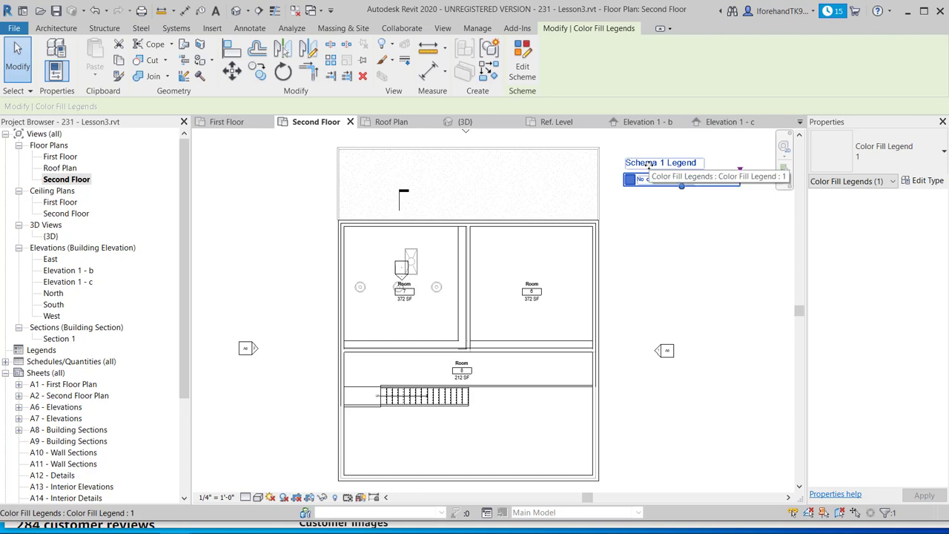
pyautogui.press('Delete')
pyautogui.click(828, 74)
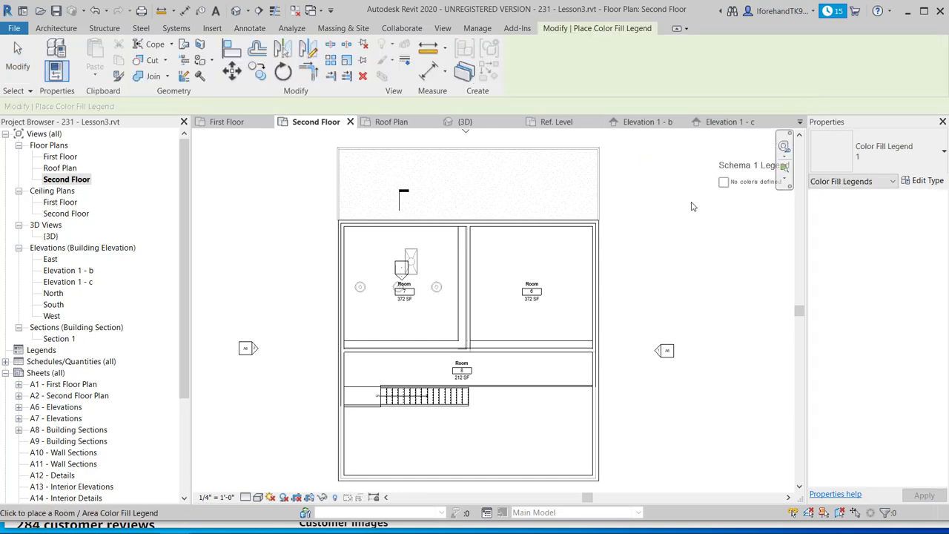
pyautogui.press('Escape')
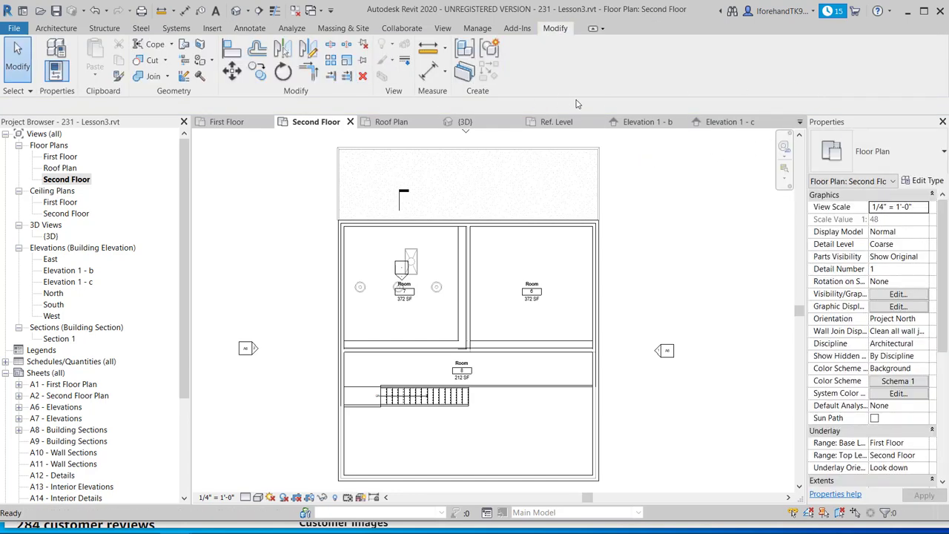
# - Place a new color fill legend in the empty area beside the upper part of the second floor plan
pyautogui.click(250, 28)
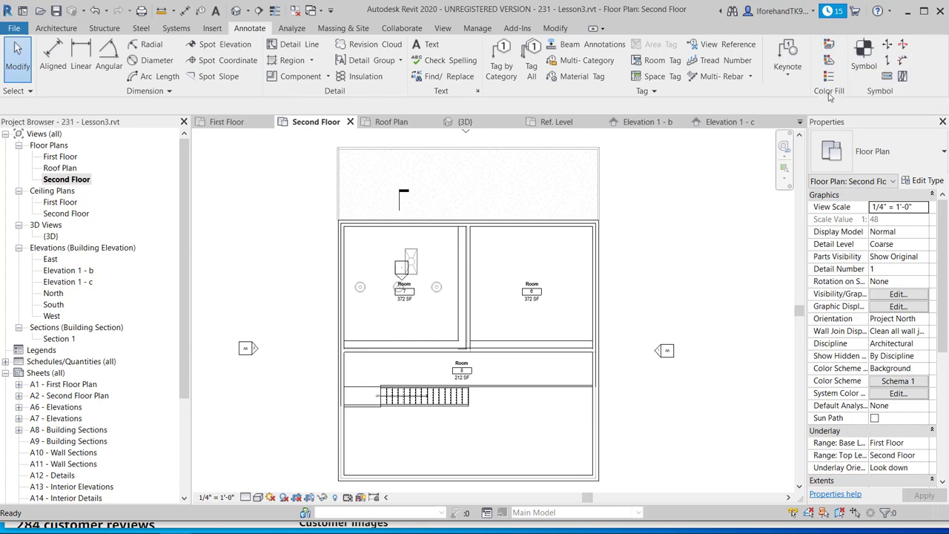
pyautogui.click(829, 76)
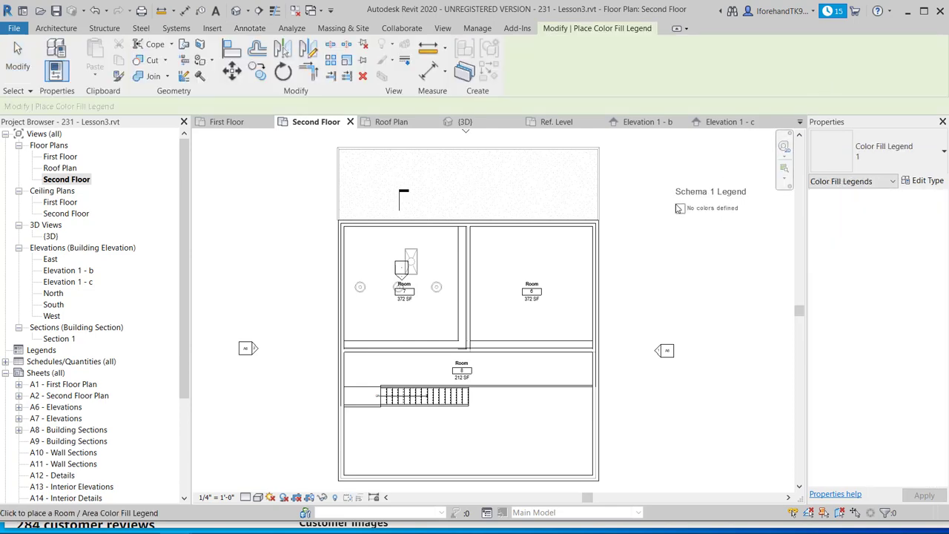
pyautogui.click(679, 209)
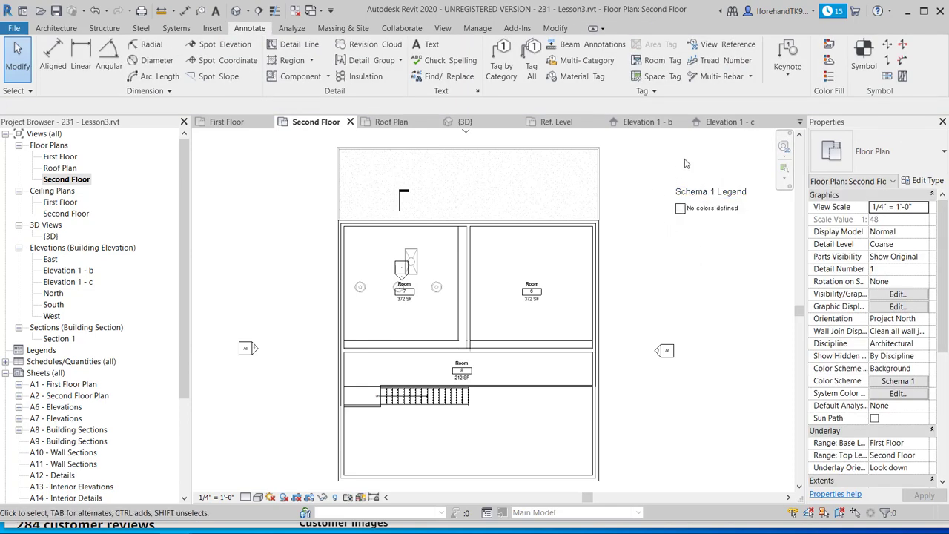
# - Edit the legend's color scheme, setting its category to Rooms and choosing the Name scheme
pyautogui.click(713, 188)
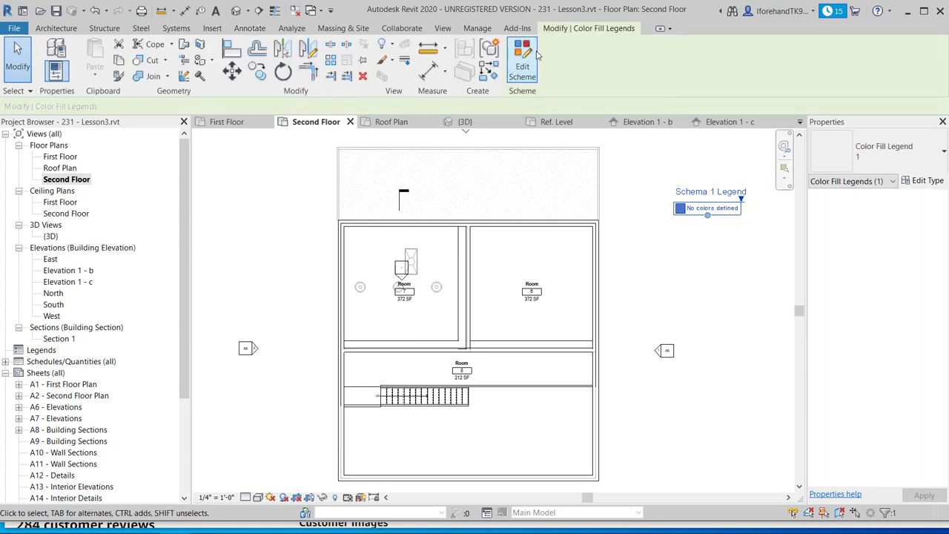
pyautogui.click(534, 54)
pyautogui.click(435, 143)
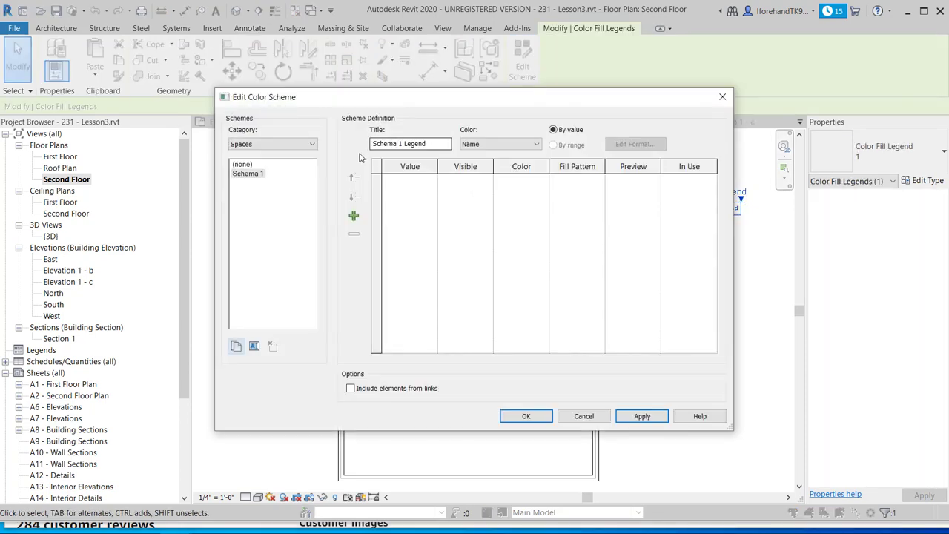
pyautogui.moveTo(435, 143); pyautogui.dragTo(340, 143)
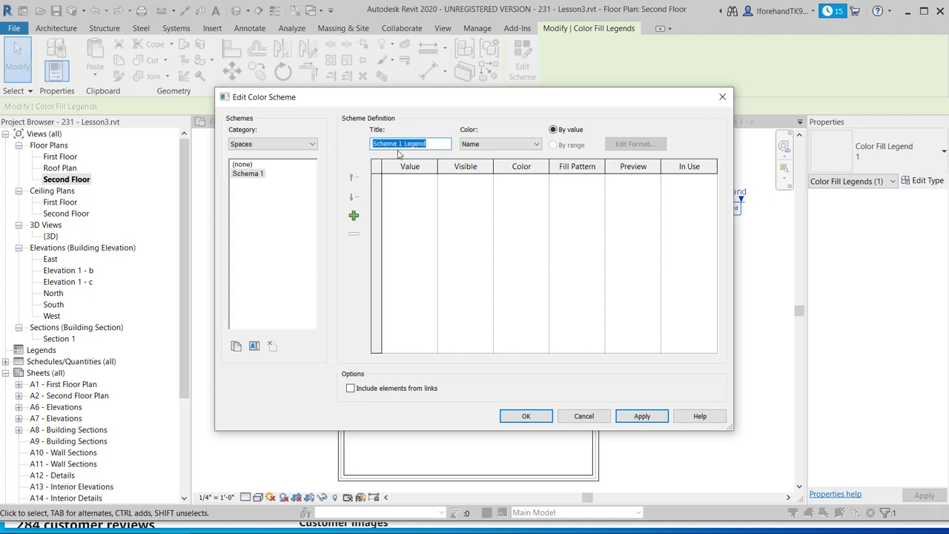
pyautogui.click(310, 144)
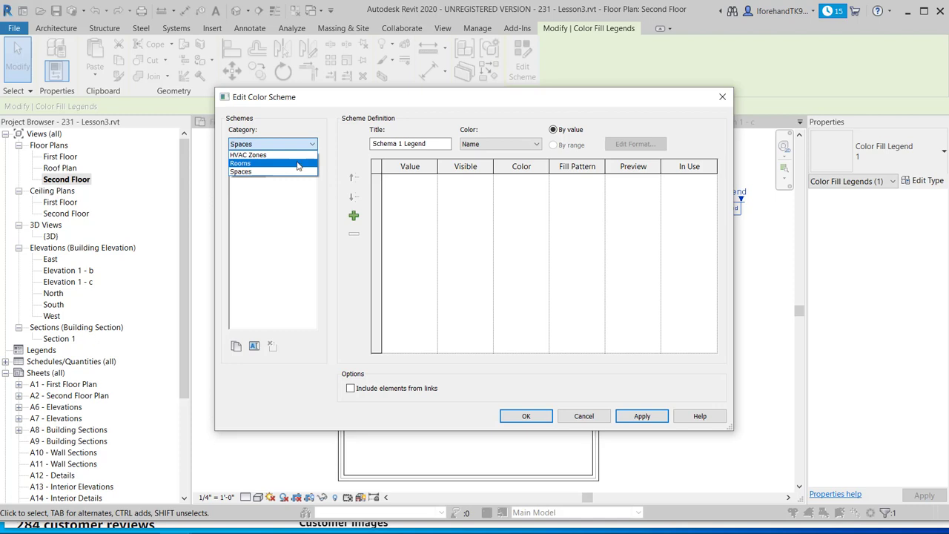
pyautogui.click(296, 126)
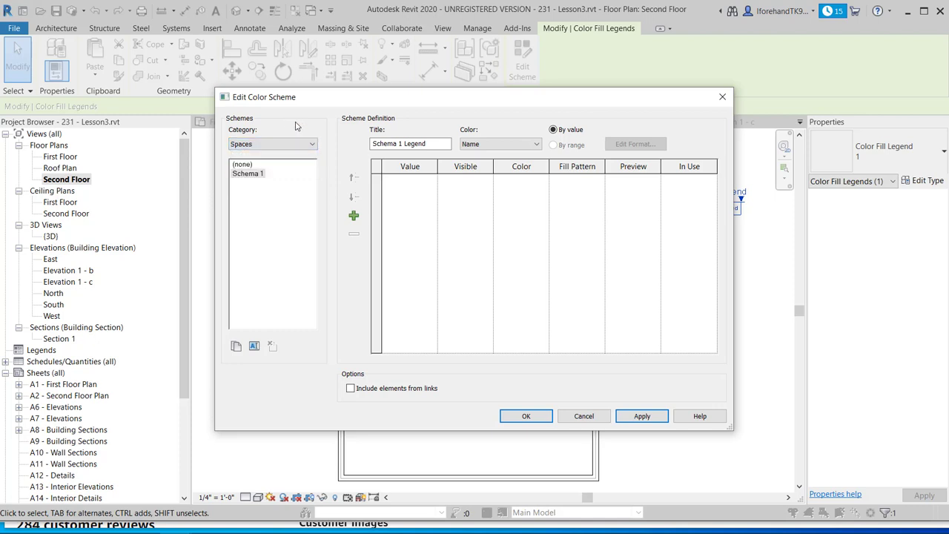
pyautogui.click(293, 143)
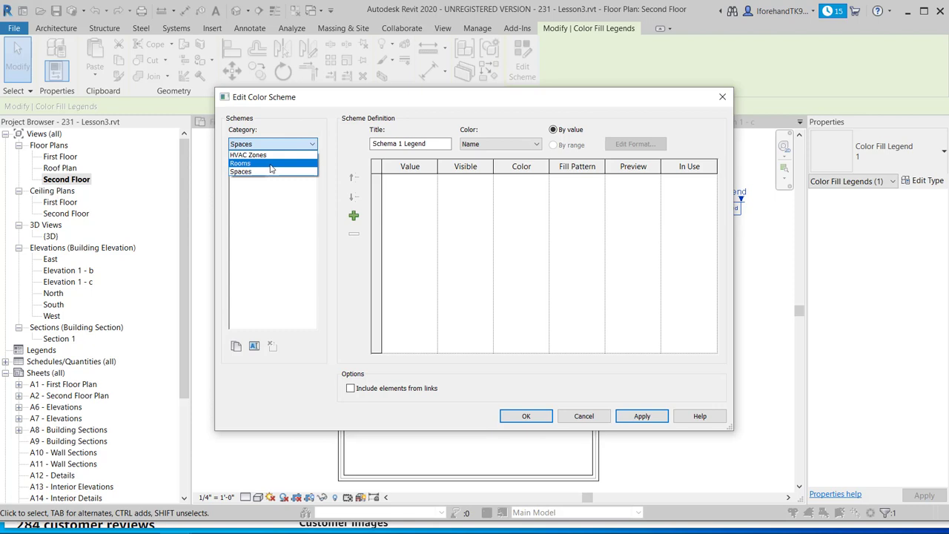
pyautogui.click(271, 163)
pyautogui.click(247, 175)
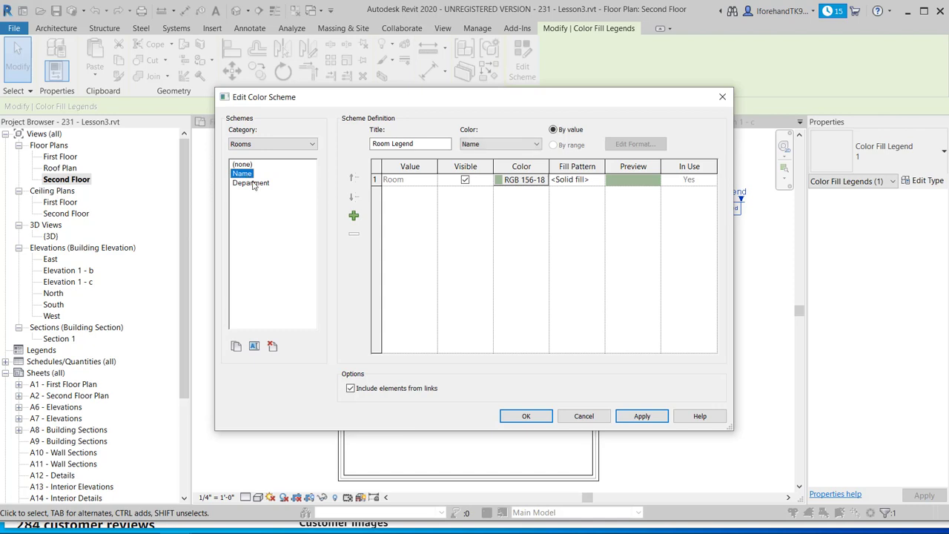
# - Set the fill color of the Room value in the Name scheme to blue, RGB 000-128-255
pyautogui.click(413, 182)
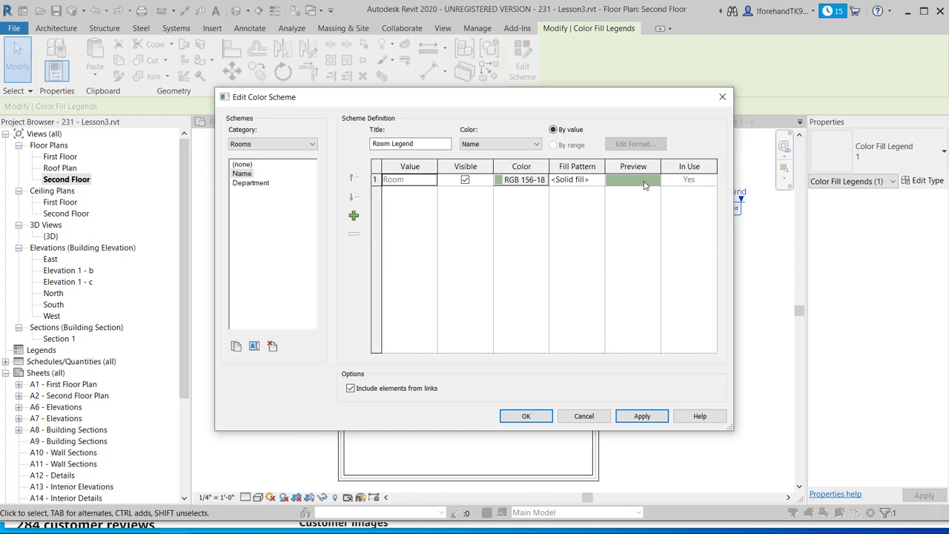
pyautogui.click(504, 182)
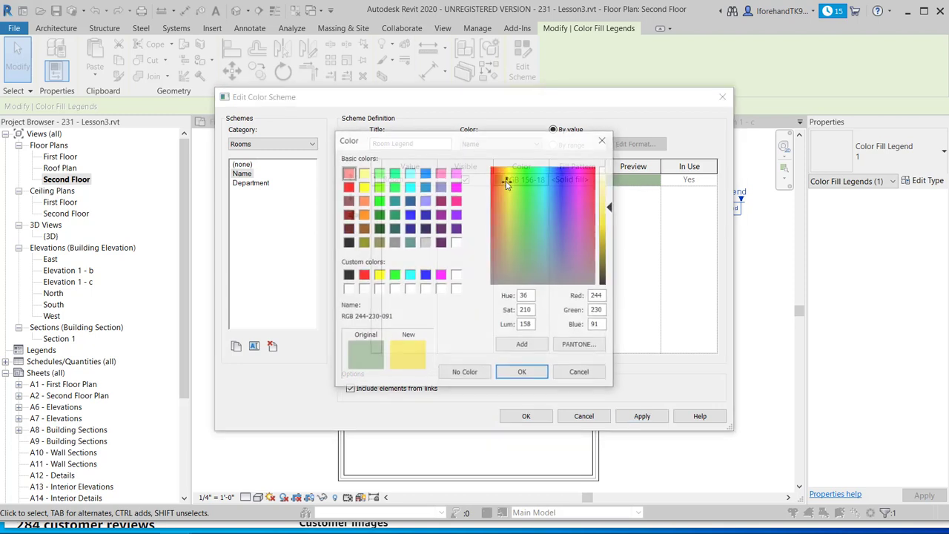
pyautogui.click(425, 172)
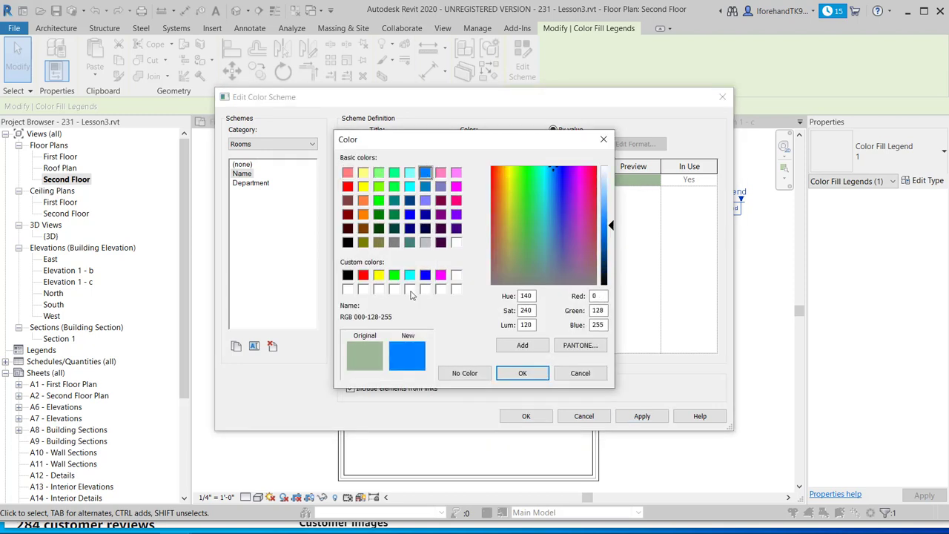
pyautogui.click(517, 374)
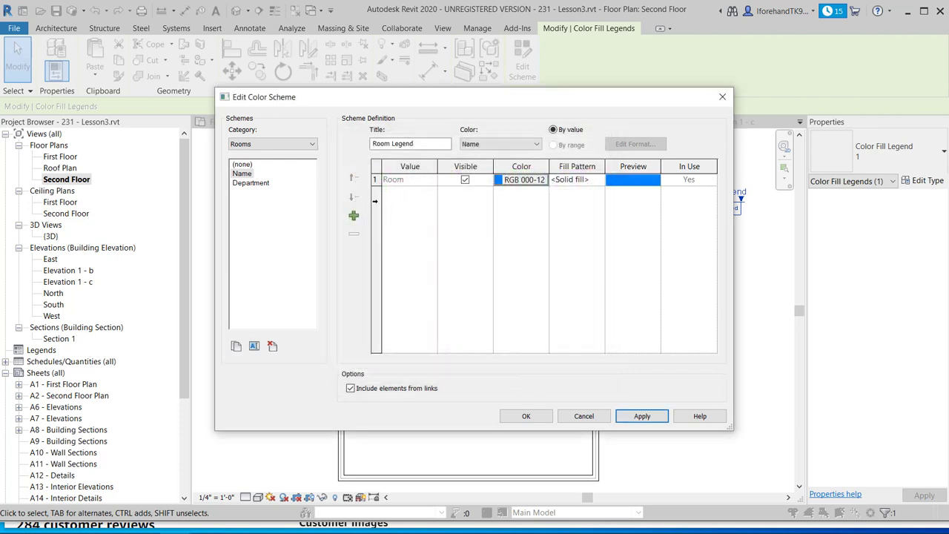
pyautogui.click(238, 174)
pyautogui.click(238, 175)
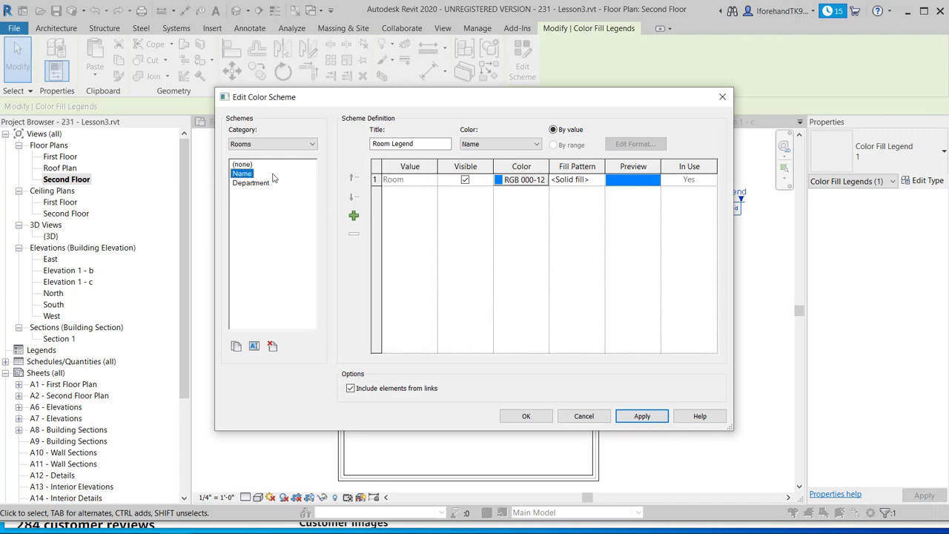
# - Add a Hallway value to the Name color scheme and set its fill color to light red
pyautogui.click(354, 216)
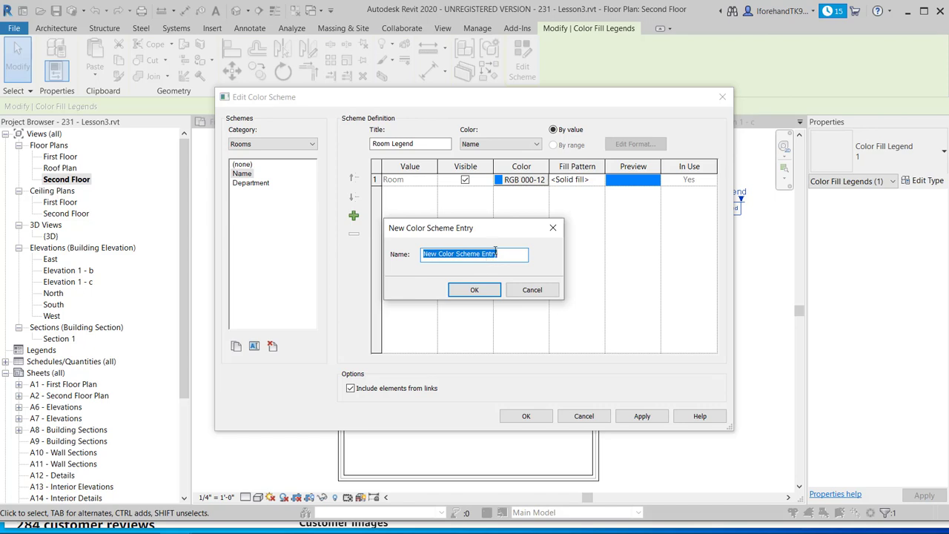
pyautogui.write('Hallway')
pyautogui.press('Return')
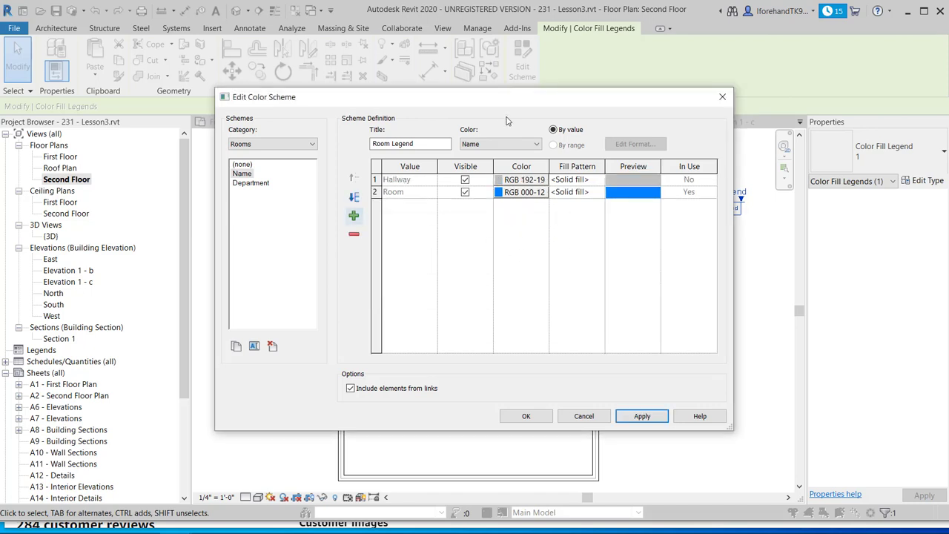
pyautogui.click(517, 180)
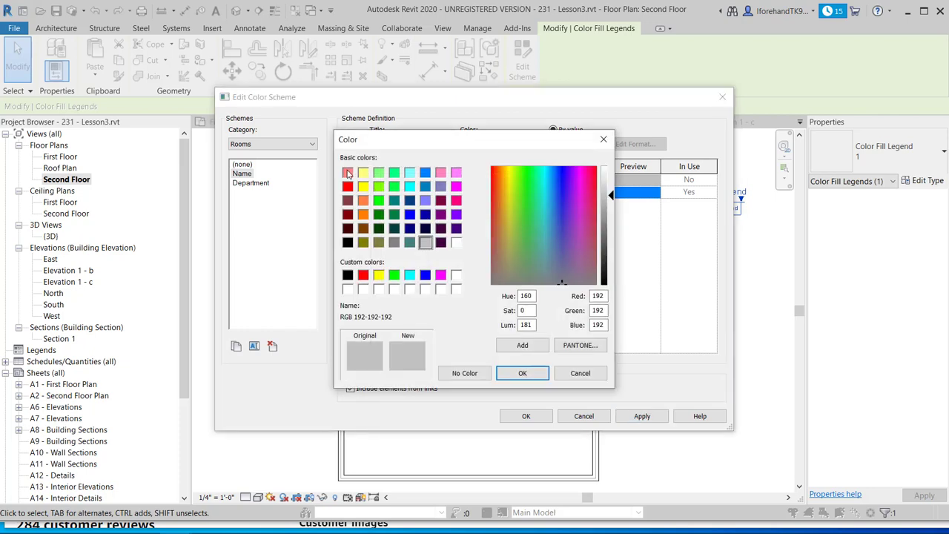
pyautogui.click(348, 173)
pyautogui.click(522, 373)
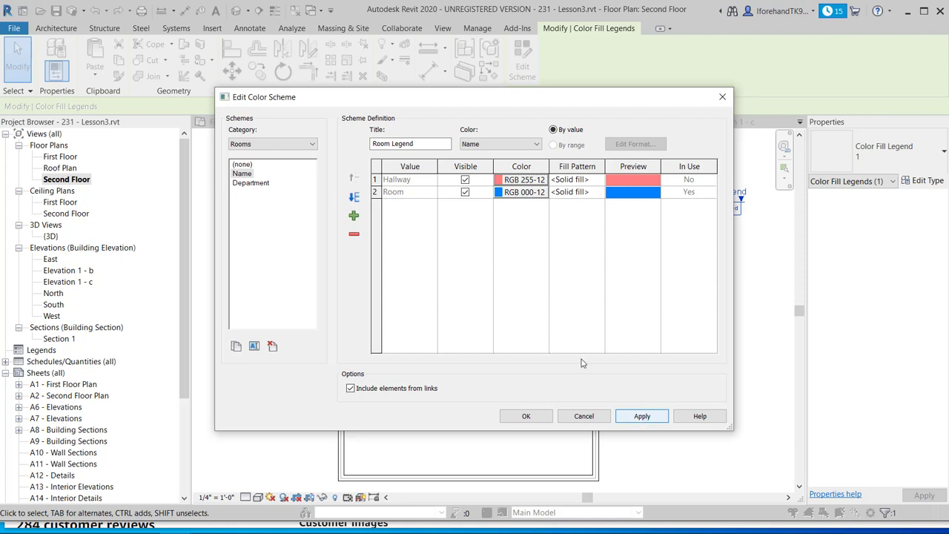
# - Move the Hallway entry below Room in the color scheme and apply the scheme to the second floor plan
pyautogui.click(353, 197)
pyautogui.click(354, 198)
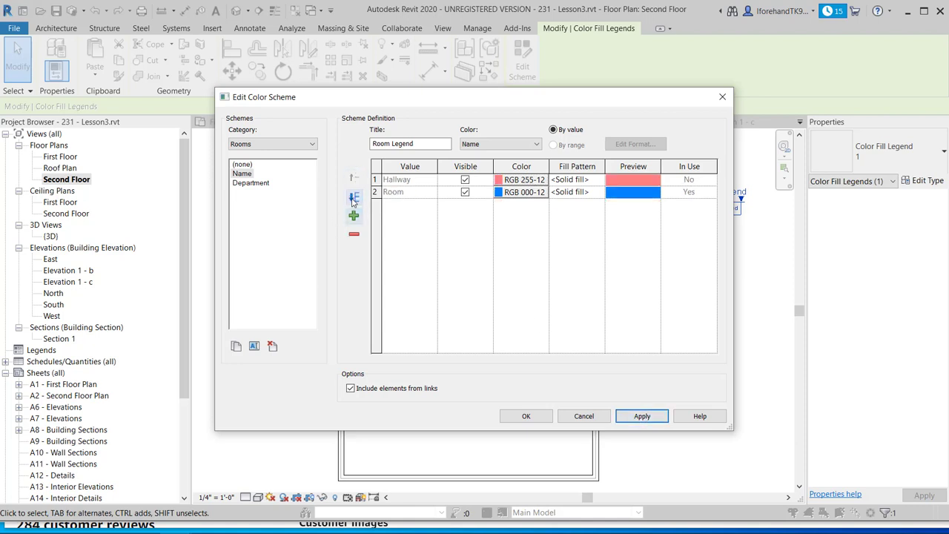
pyautogui.click(354, 199)
pyautogui.click(354, 198)
pyautogui.click(354, 199)
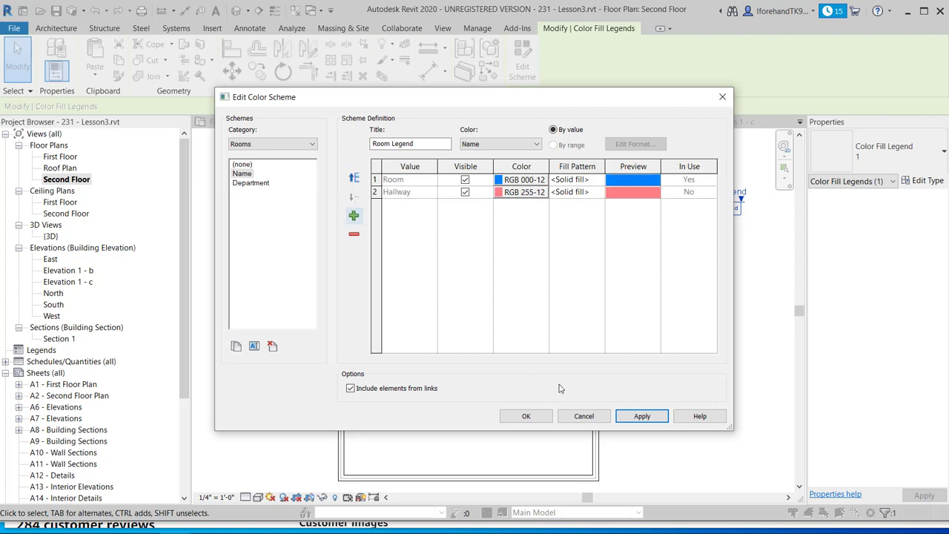
pyautogui.click(642, 416)
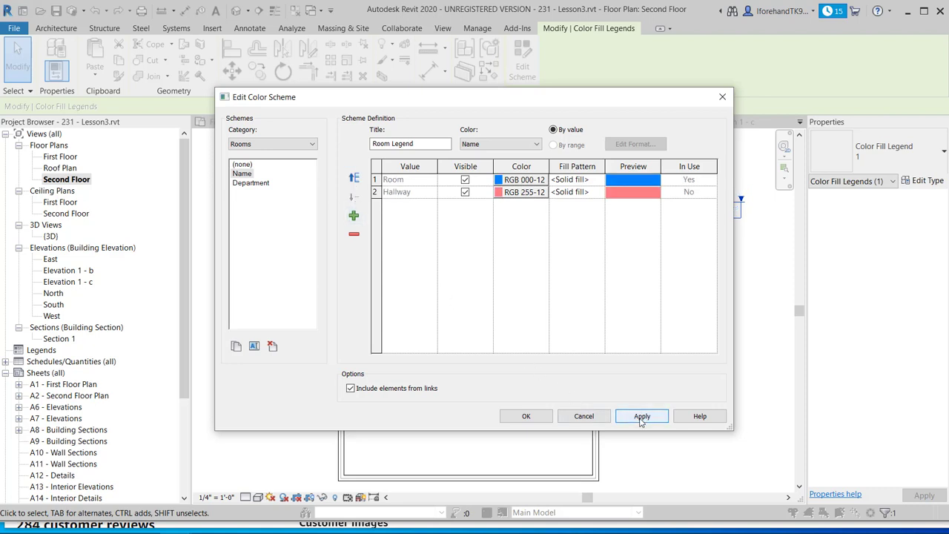
pyautogui.click(524, 416)
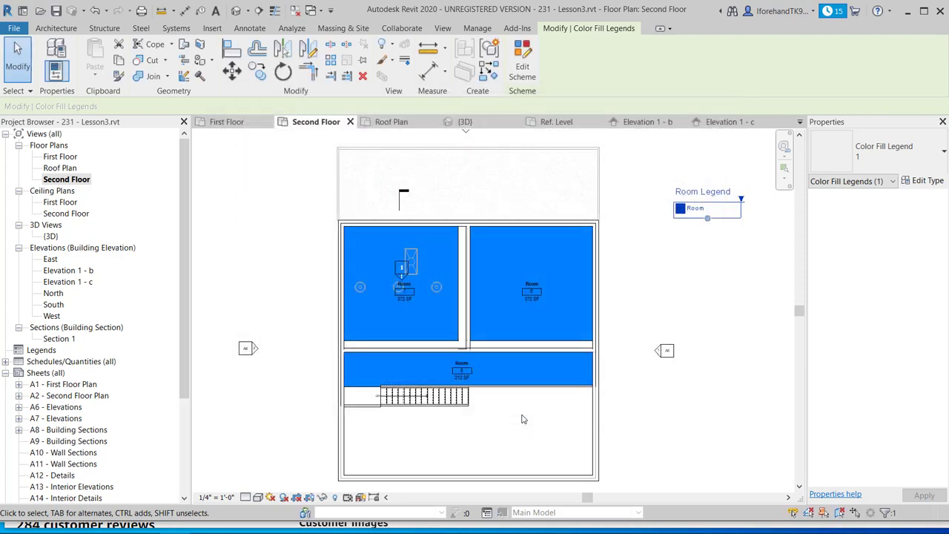
# - Rename room 8, beside the stairs on the second floor plan, as Hallway
pyautogui.scroll(2, 469, 364)
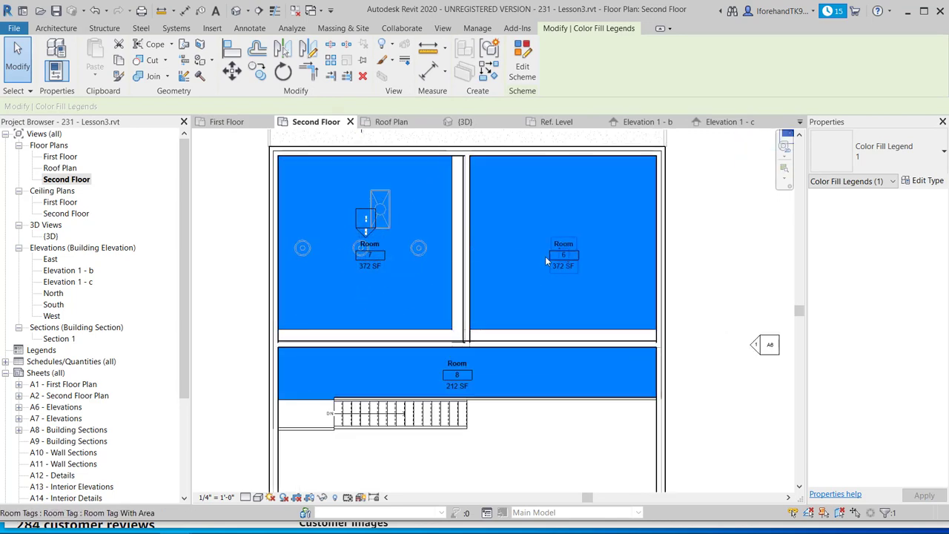
pyautogui.click(436, 387)
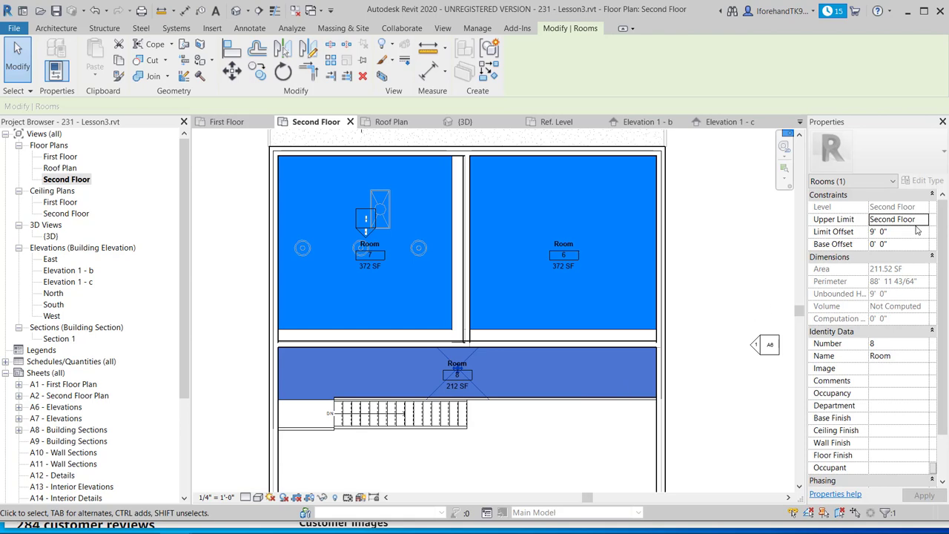
pyautogui.scroll(-1, 912, 238)
pyautogui.scroll(1, 904, 252)
pyautogui.scroll(-1, 892, 256)
pyautogui.click(904, 334)
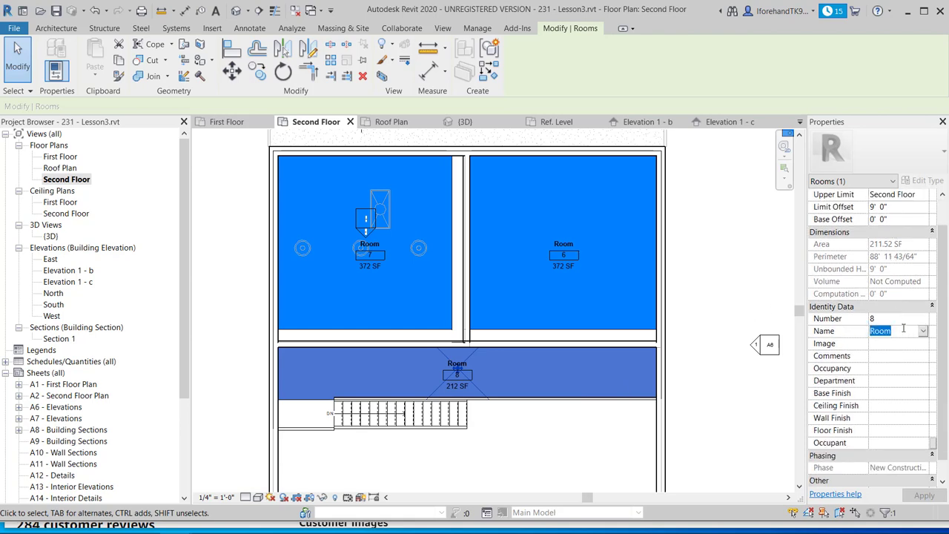
pyautogui.write('Hallwa')
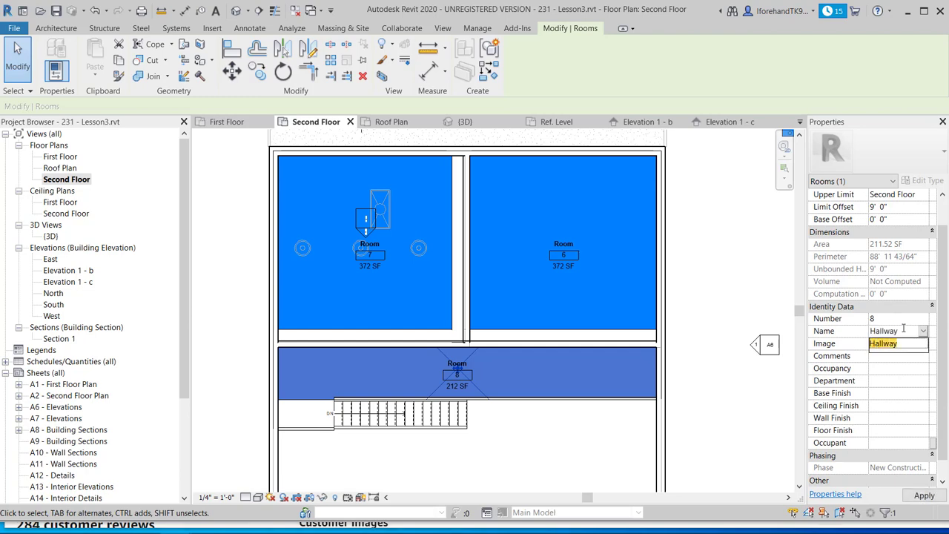
pyautogui.write('y')
pyautogui.press('Return')
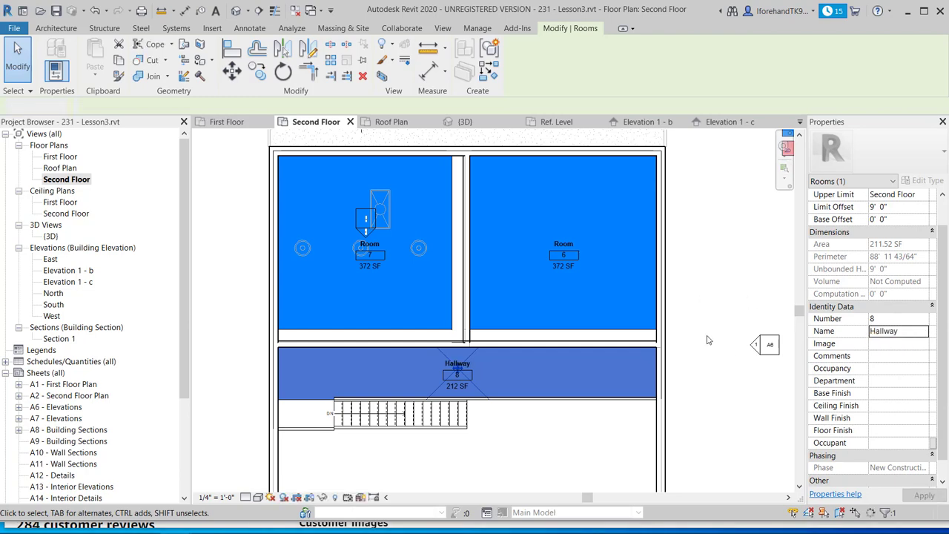
pyautogui.click(707, 340)
pyautogui.scroll(-4, 712, 333)
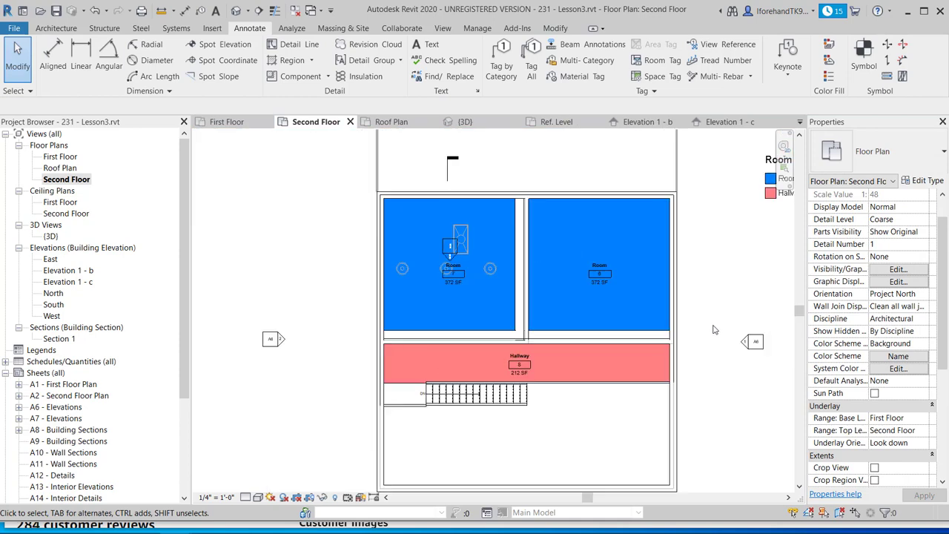
pyautogui.moveTo(628, 319); pyautogui.dragTo(605, 324, button='middle')
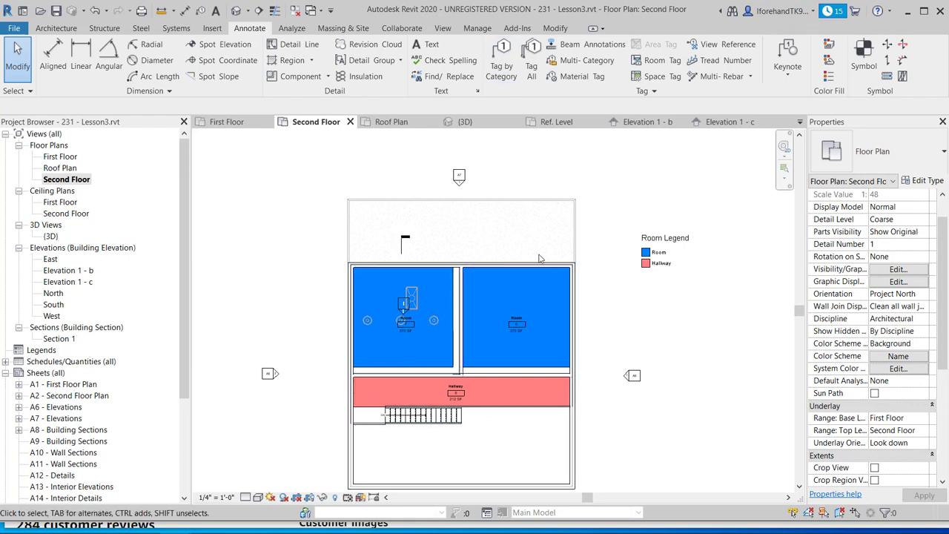
pyautogui.scroll(1, 463, 325)
pyautogui.moveTo(468, 333); pyautogui.dragTo(499, 306, button='middle')
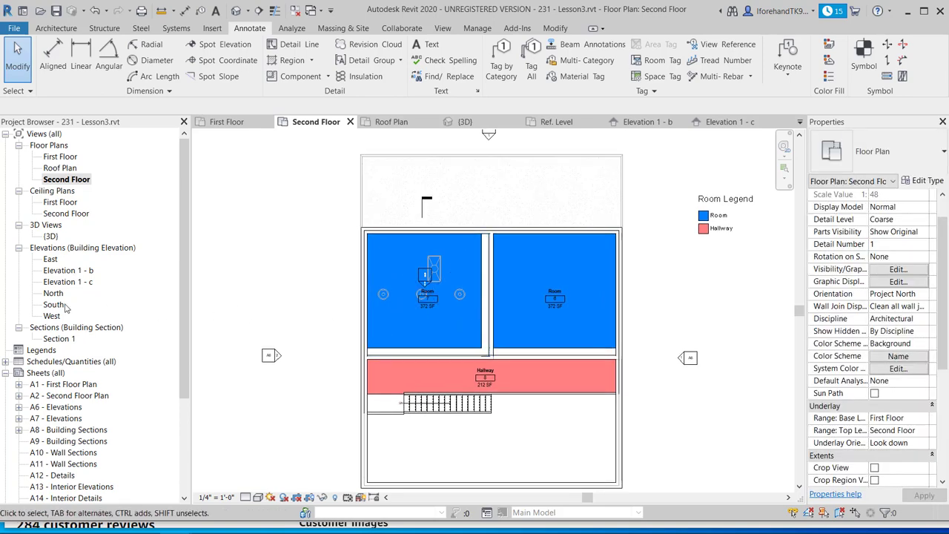
# - Open the A1 - First Floor Plan and A2 - Second Floor Plan sheets to check the placed plans
pyautogui.click(69, 386)
pyautogui.doubleClick(69, 385)
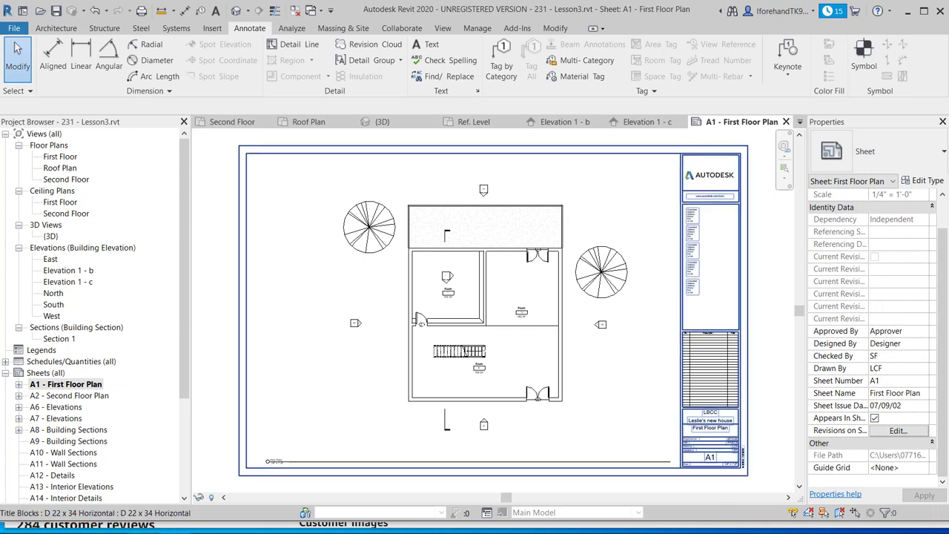
pyautogui.click(176, 533)
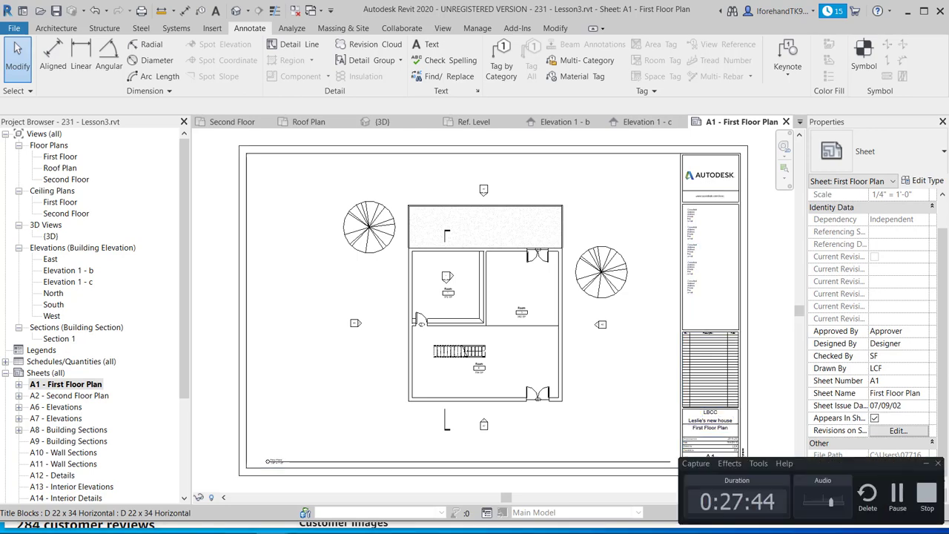
pyautogui.click(897, 493)
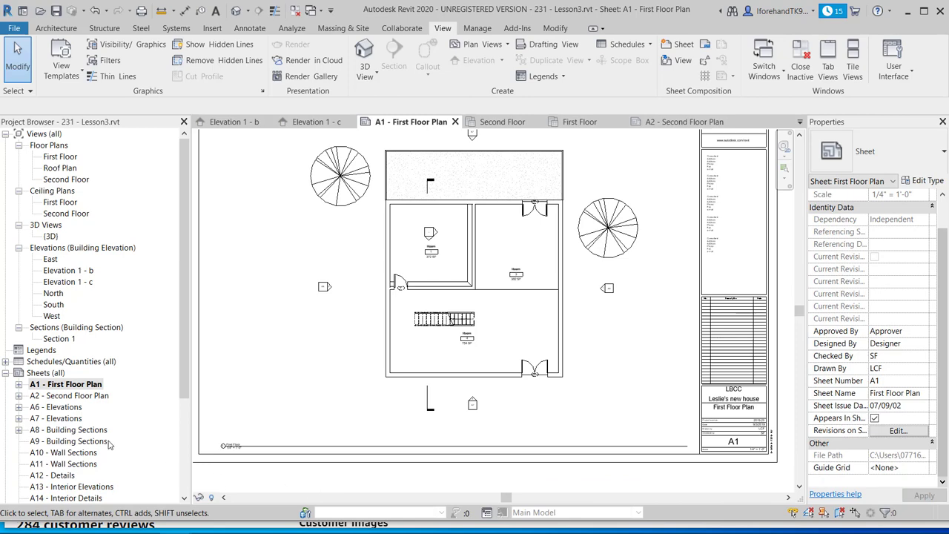
pyautogui.doubleClick(74, 396)
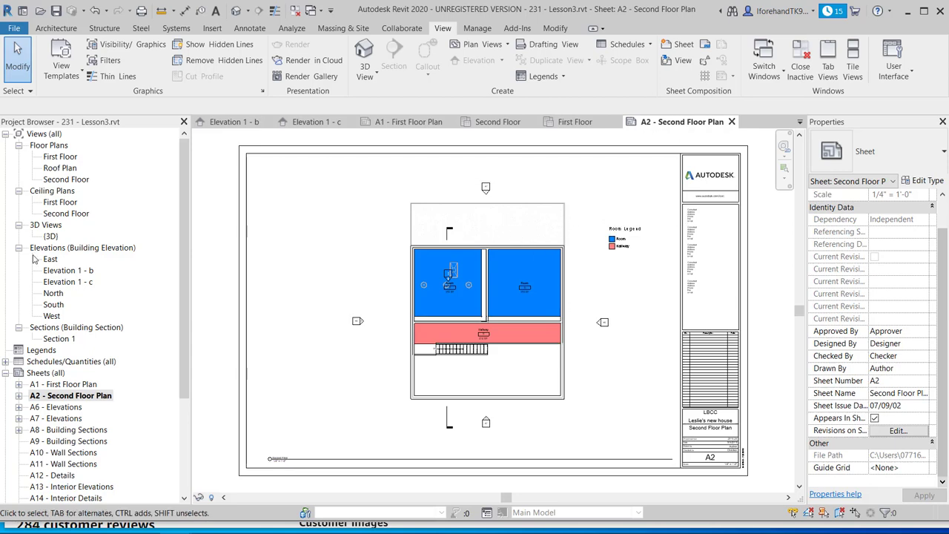
# - Reopen the color scheme of the second floor's Room Legend and review the parameters available for coloring rooms
pyautogui.doubleClick(59, 179)
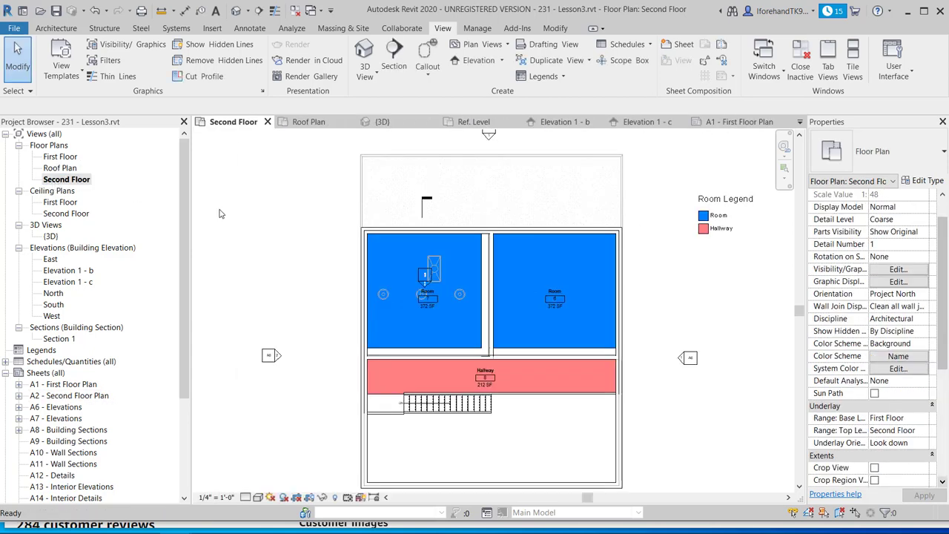
pyautogui.click(723, 215)
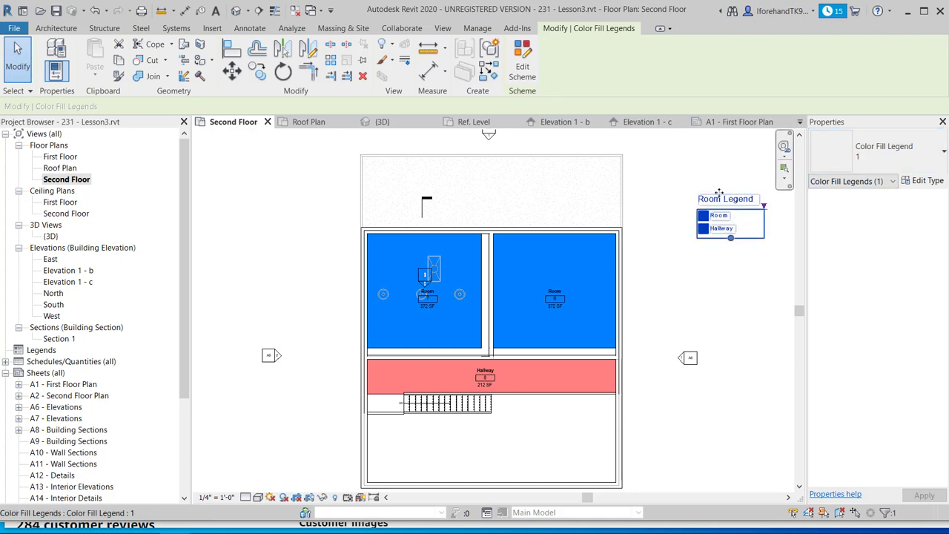
pyautogui.click(522, 66)
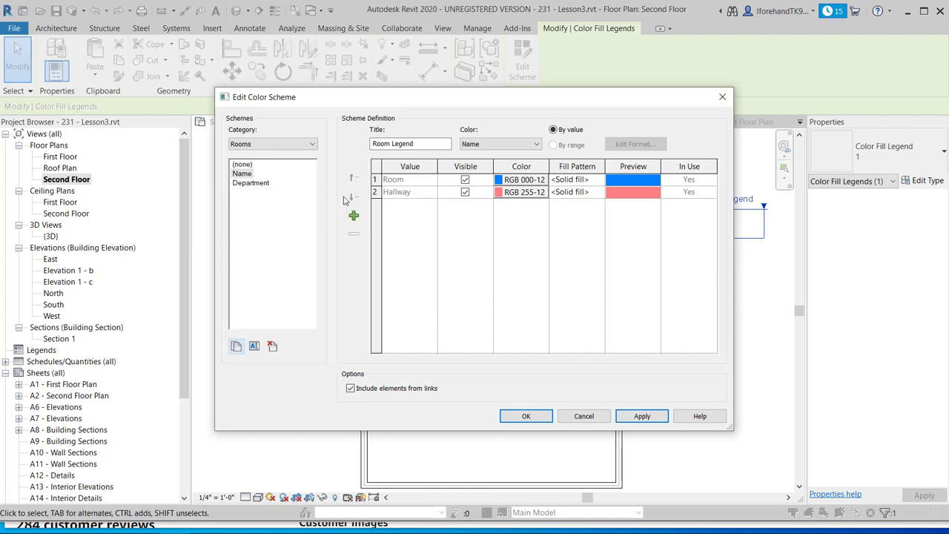
pyautogui.click(496, 145)
pyautogui.click(497, 153)
pyautogui.click(501, 147)
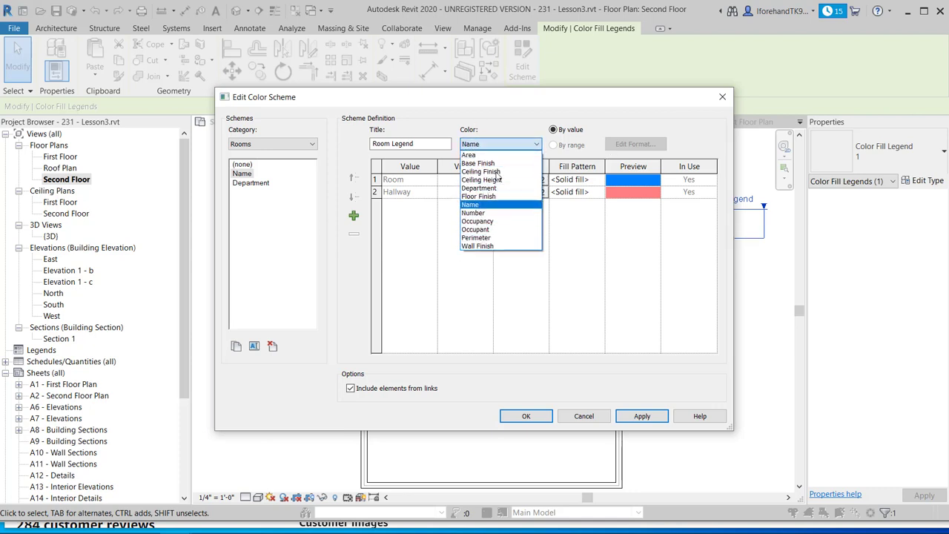
pyautogui.click(363, 104)
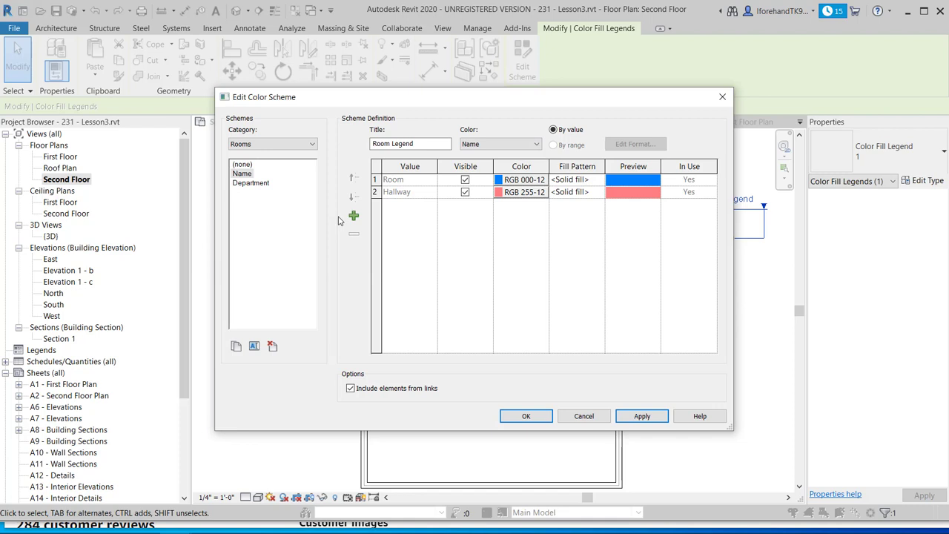
pyautogui.click(523, 417)
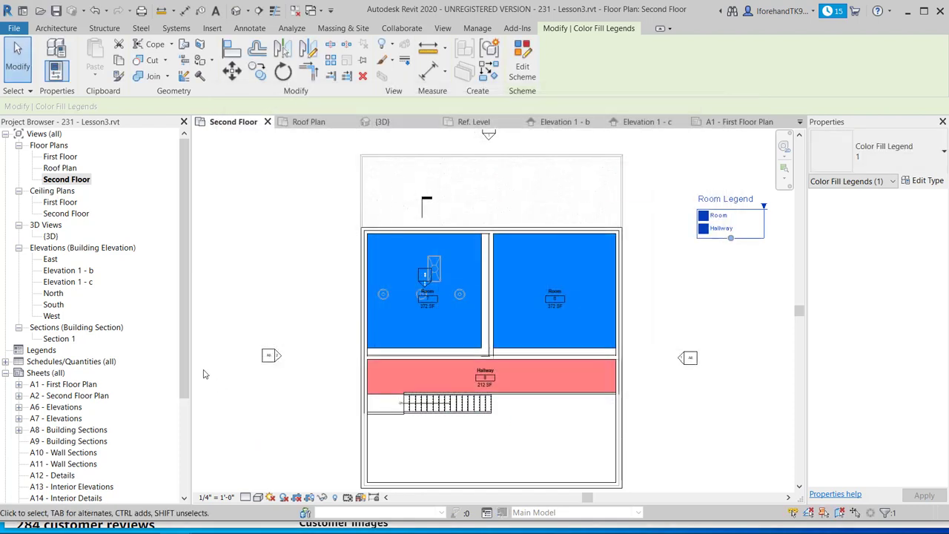
# - Look at the 3D view and close the Roof Plan and Second Floor views
pyautogui.click(382, 122)
pyautogui.scroll(-2, 458, 283)
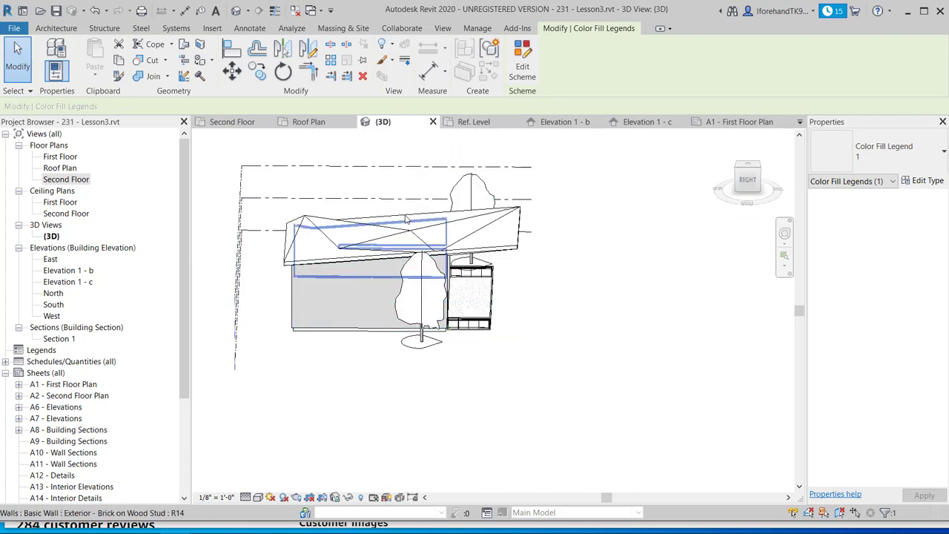
pyautogui.click(335, 123)
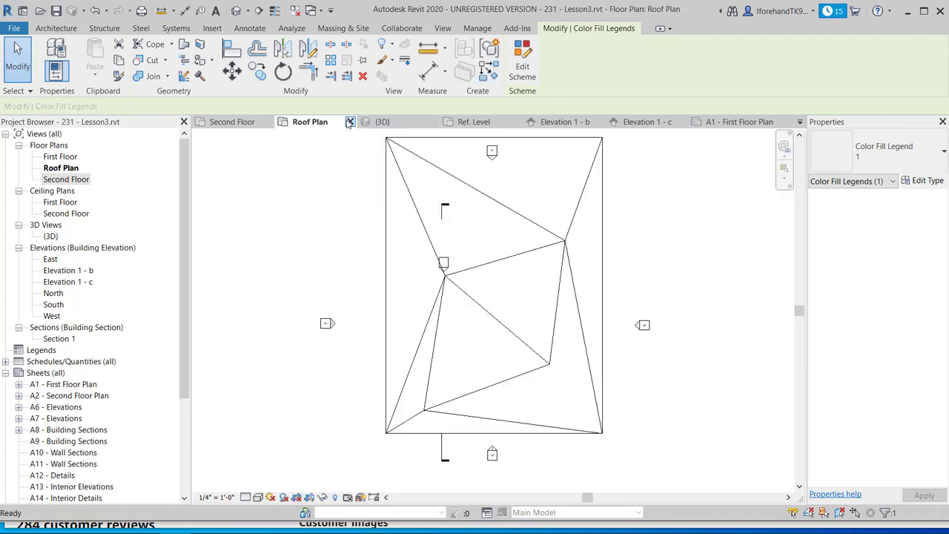
pyautogui.click(350, 122)
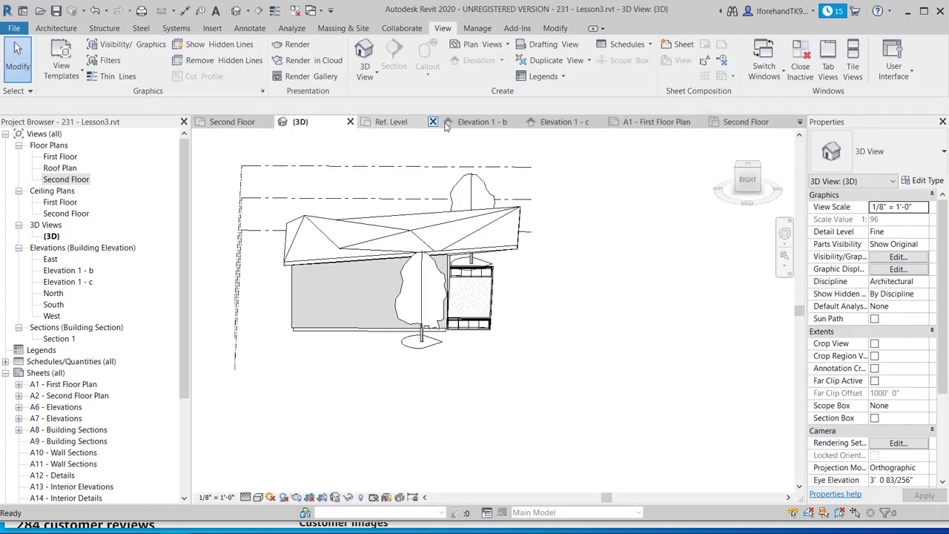
pyautogui.click(250, 123)
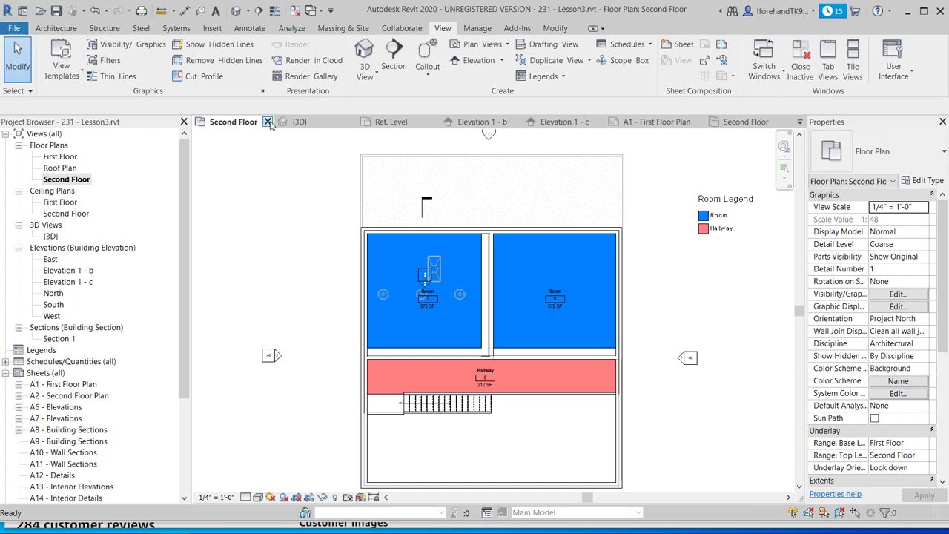
pyautogui.click(267, 121)
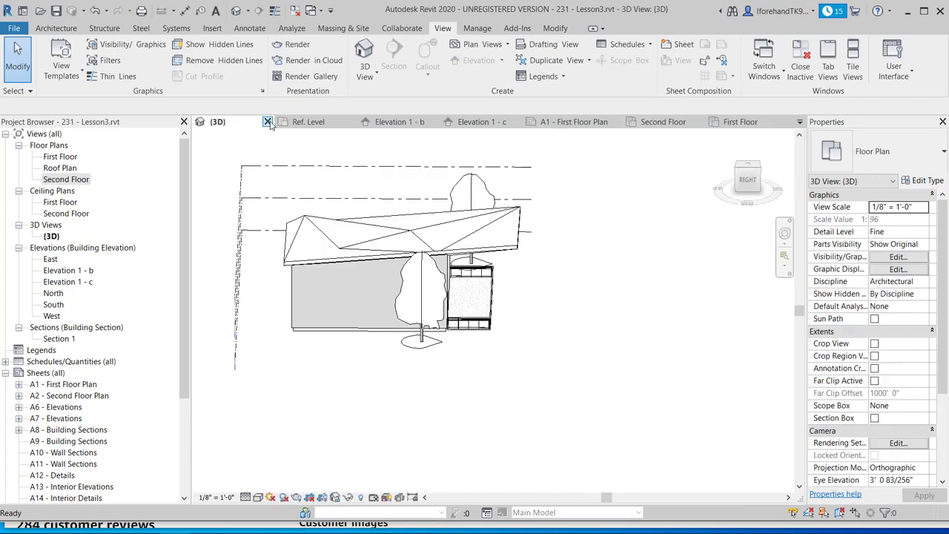
# - Close the Cove 1 family without saving, along with the Elevation 1 - b, Elevation 1 - c and A1 - First Floor Plan views
pyautogui.click(350, 122)
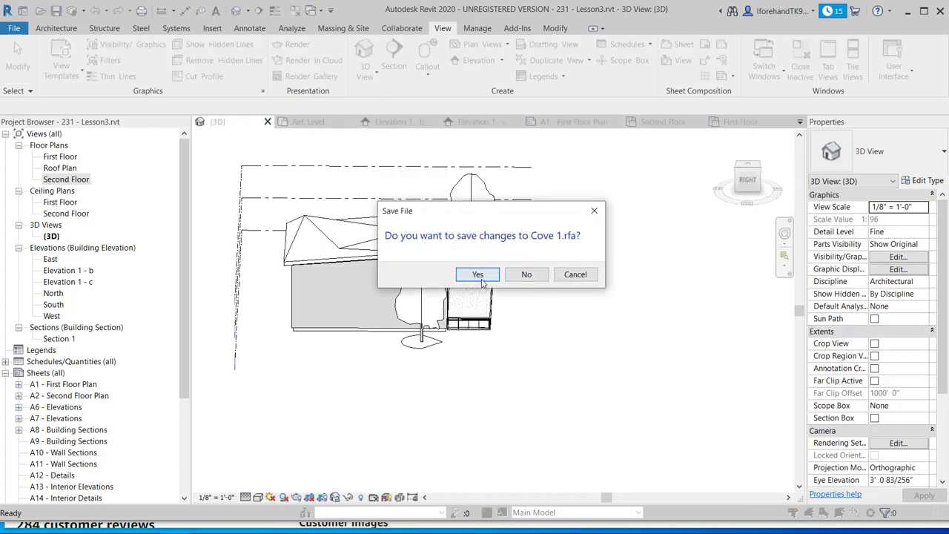
pyautogui.click(525, 275)
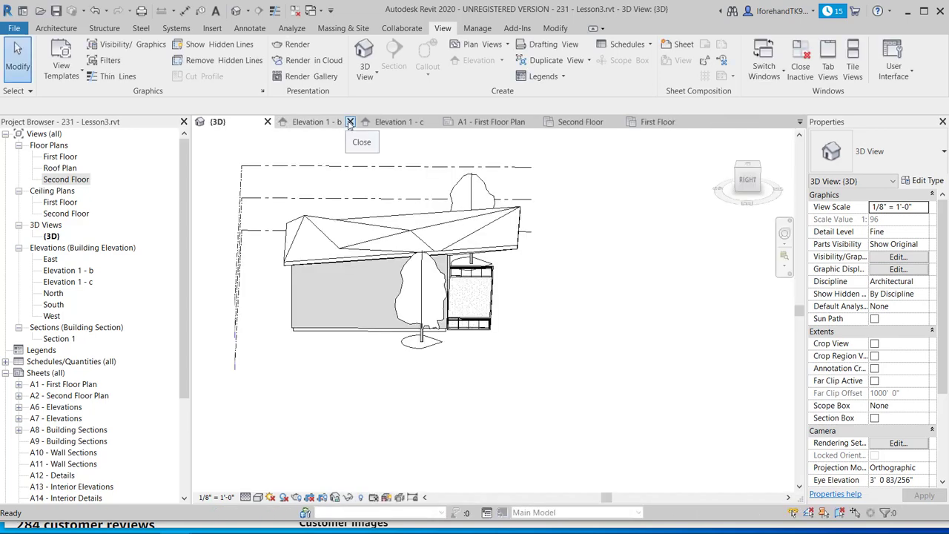
pyautogui.click(349, 122)
pyautogui.click(349, 121)
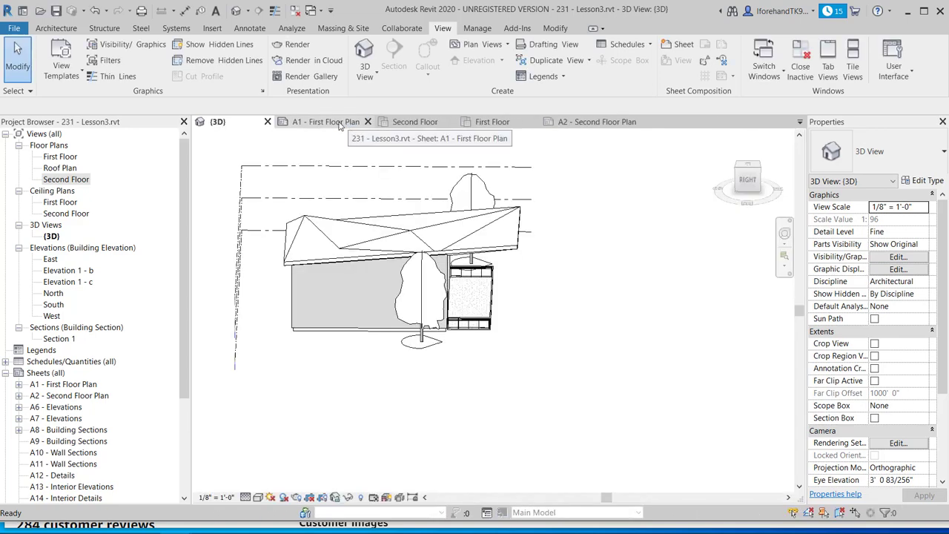
pyautogui.click(340, 126)
pyautogui.click(369, 122)
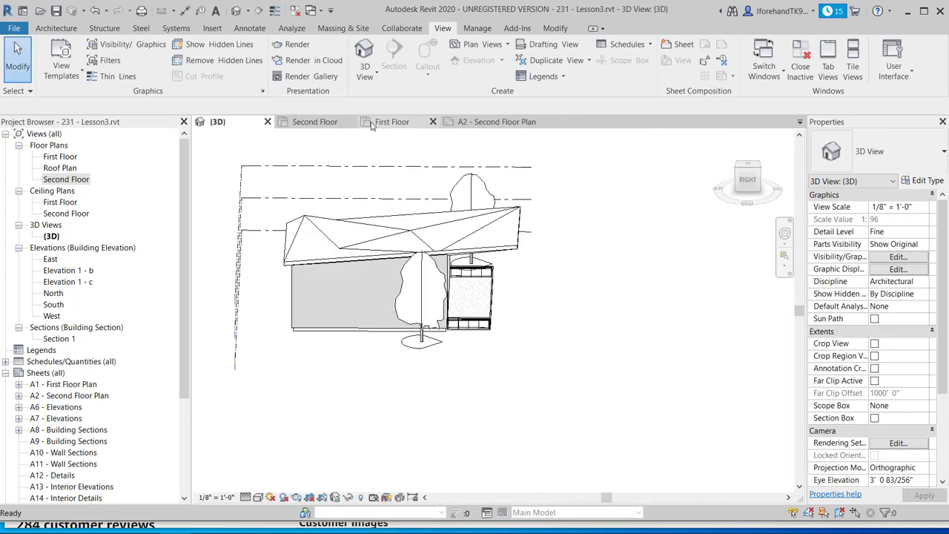
# - Close the Second Floor, First Floor ceiling plan and A2 - Second Floor Plan views, leaving only the 3D view open
pyautogui.click(372, 125)
pyautogui.click(350, 121)
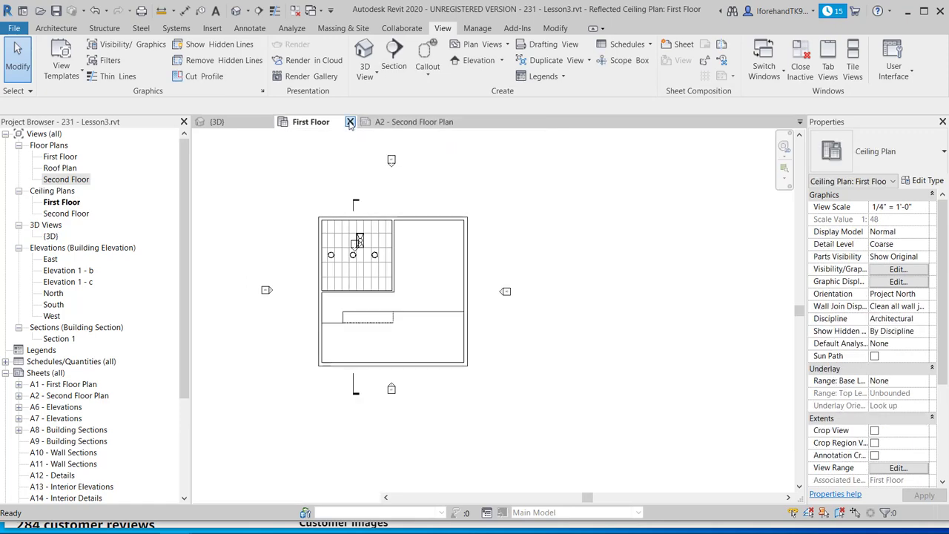
pyautogui.click(350, 122)
pyautogui.click(395, 122)
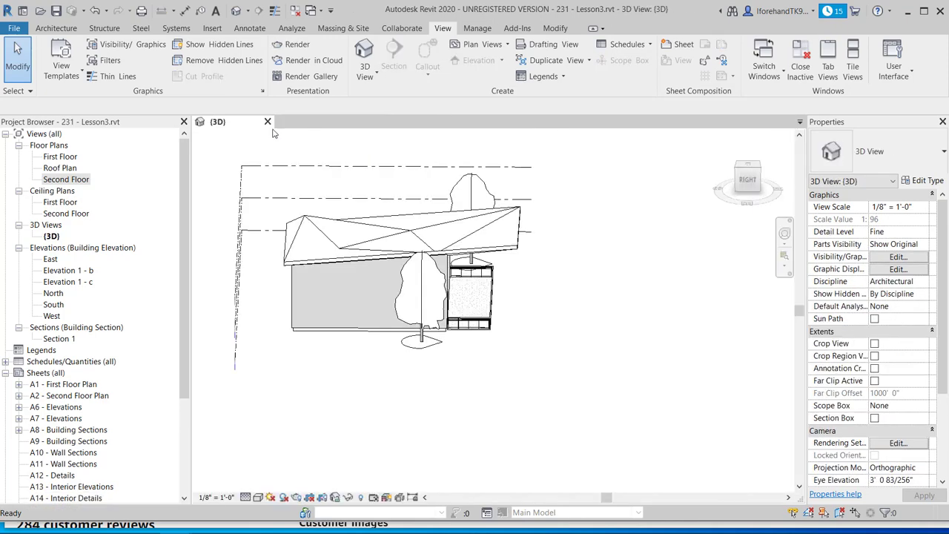
# - Open the First Floor floor plan and the West elevation
pyautogui.doubleClick(59, 157)
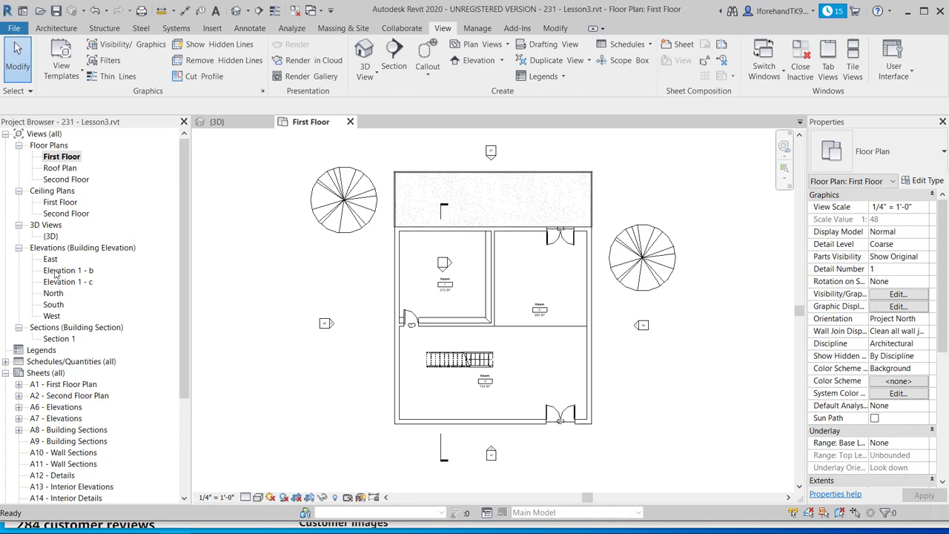
pyautogui.click(53, 316)
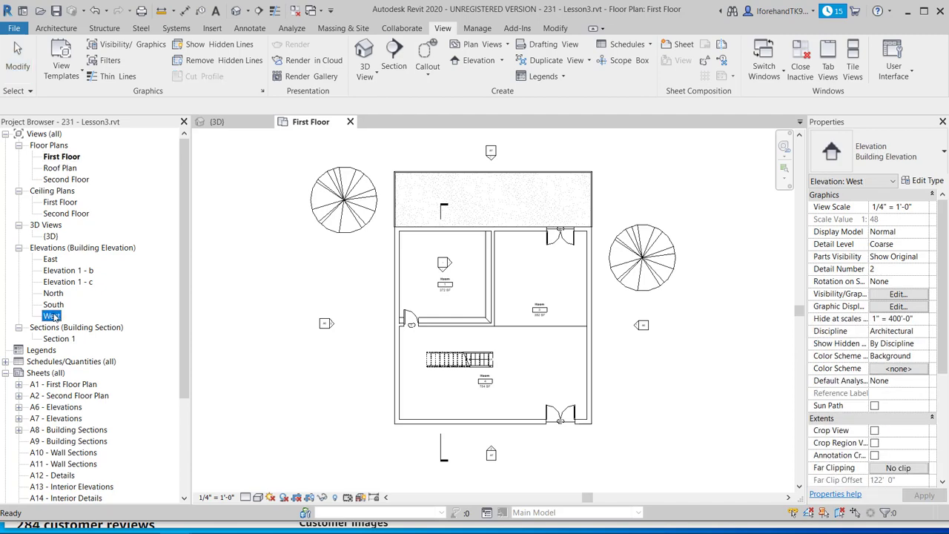
pyautogui.doubleClick(52, 315)
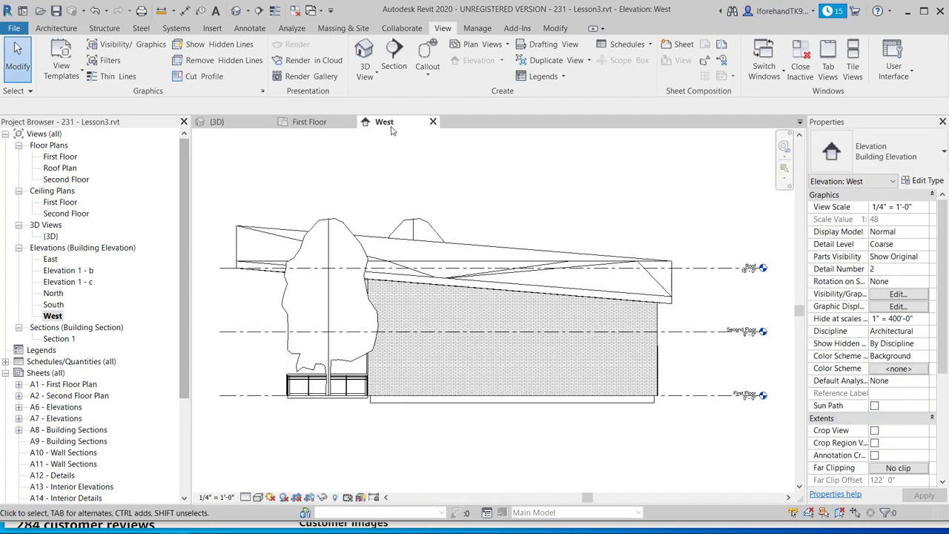
# - Make the First Floor plan active, tile it with the West and 3D views, and fit the plan and 3D model in their windows
pyautogui.click(309, 123)
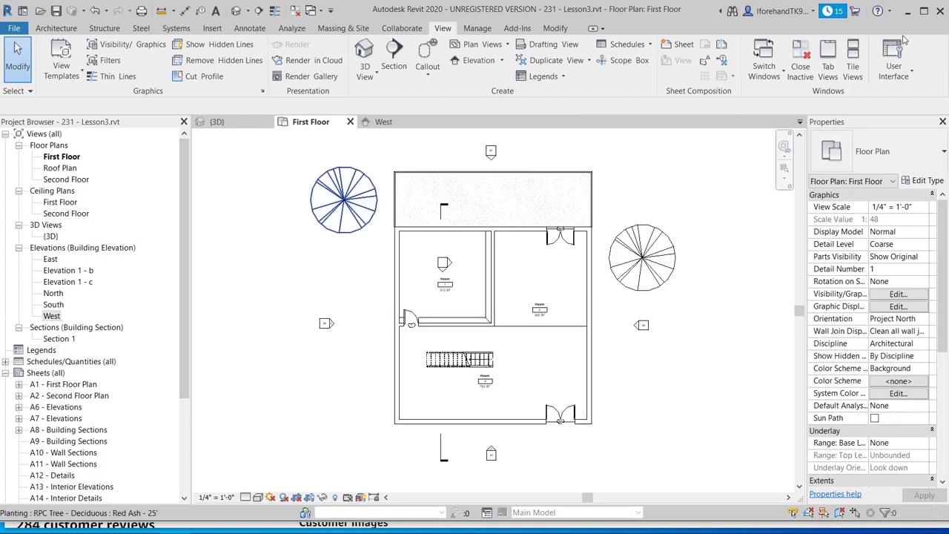
pyautogui.click(853, 55)
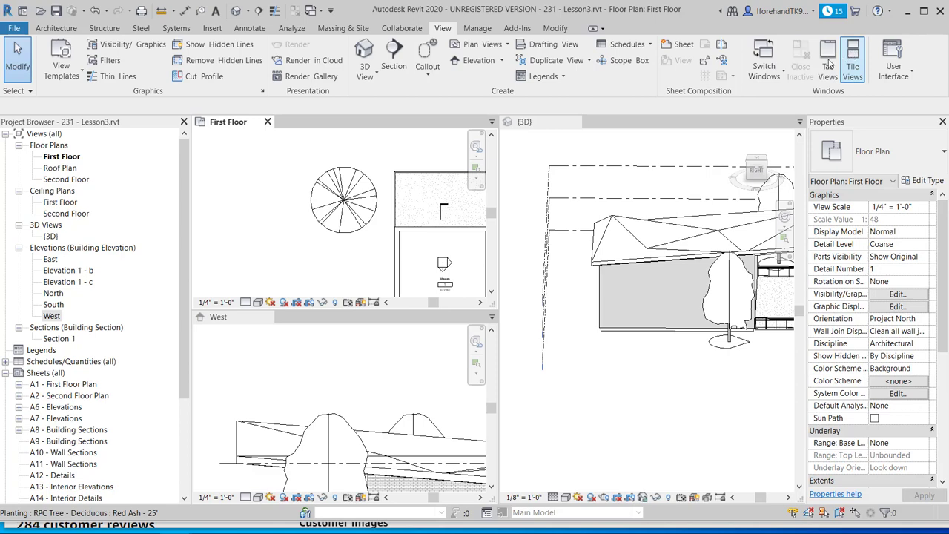
pyautogui.scroll(-3, 685, 344)
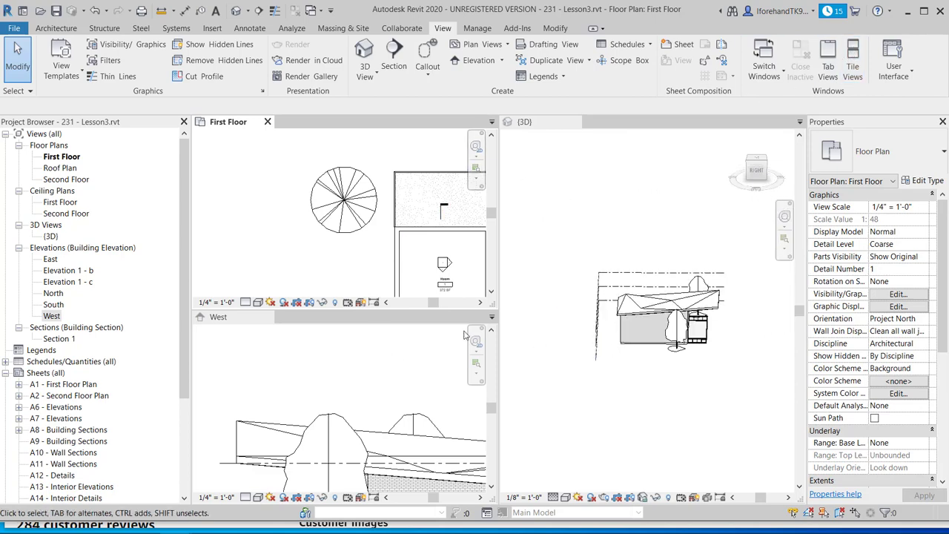
pyautogui.scroll(-4, 359, 258)
pyautogui.moveTo(359, 258); pyautogui.dragTo(233, 216, button='middle')
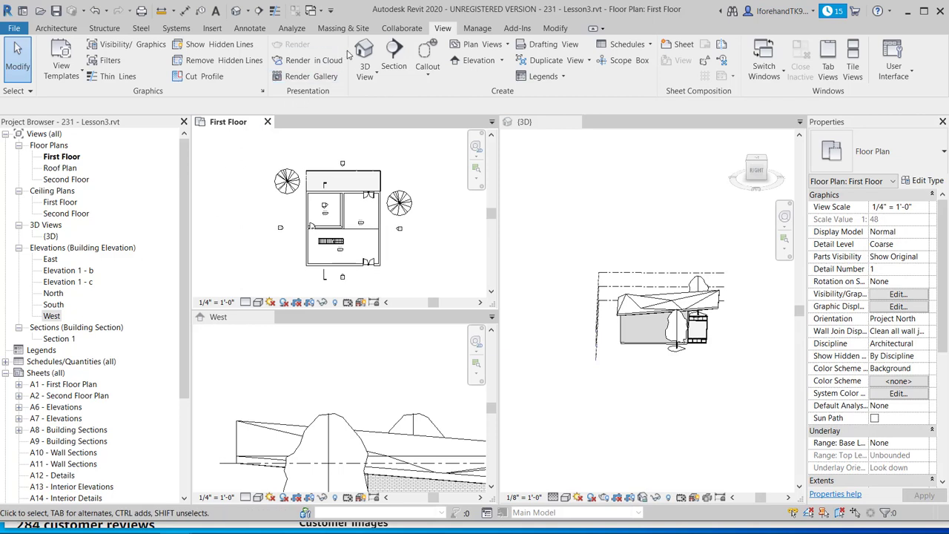
# - Start a perspective walkthrough in the First Floor plan and place its first two key frames northwest and north of the building
pyautogui.click(369, 75)
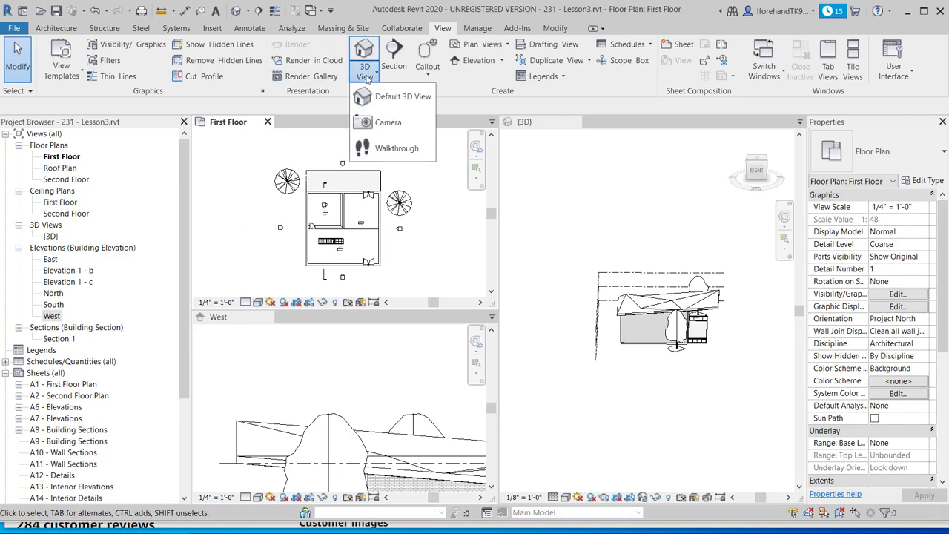
pyautogui.click(397, 148)
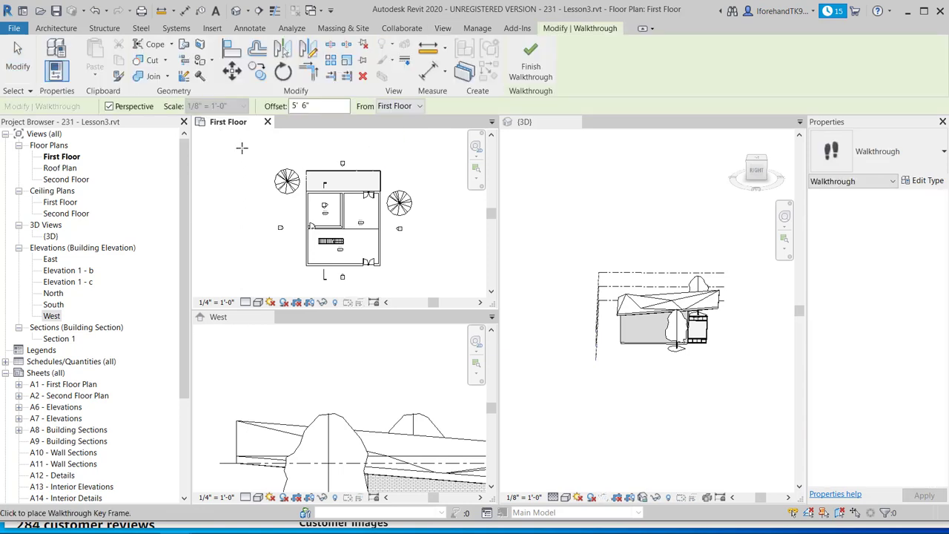
pyautogui.scroll(-4, 257, 157)
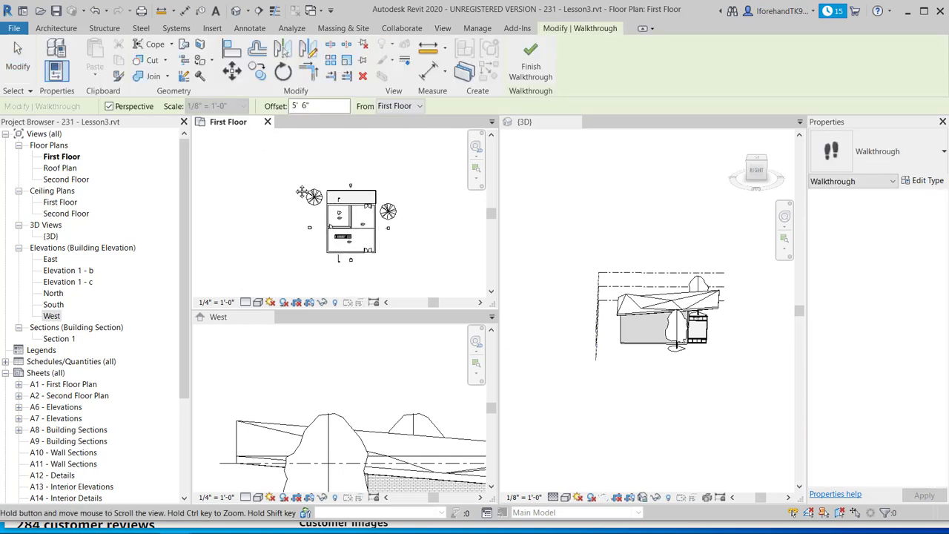
pyautogui.click(272, 157)
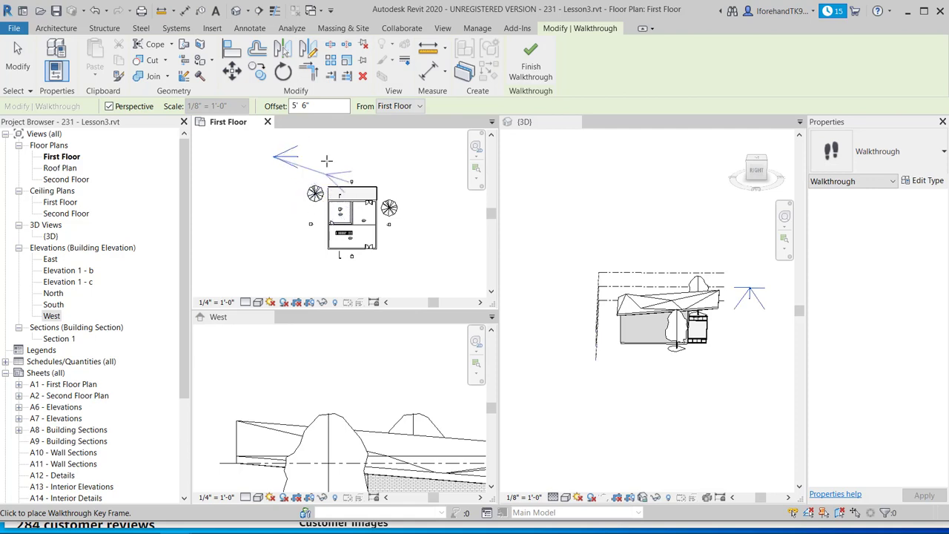
pyautogui.scroll(-1, 330, 175)
pyautogui.moveTo(330, 175); pyautogui.dragTo(309, 190, button='middle')
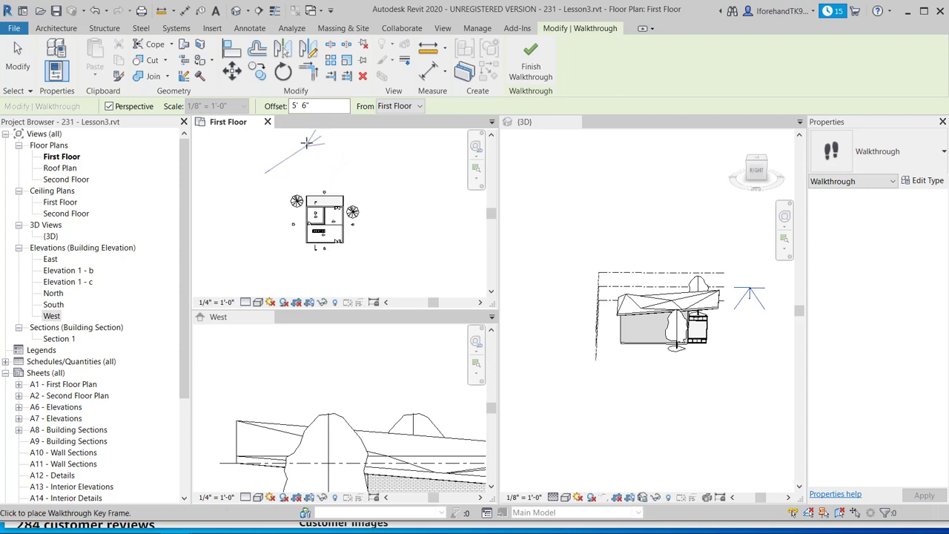
pyautogui.click(311, 150)
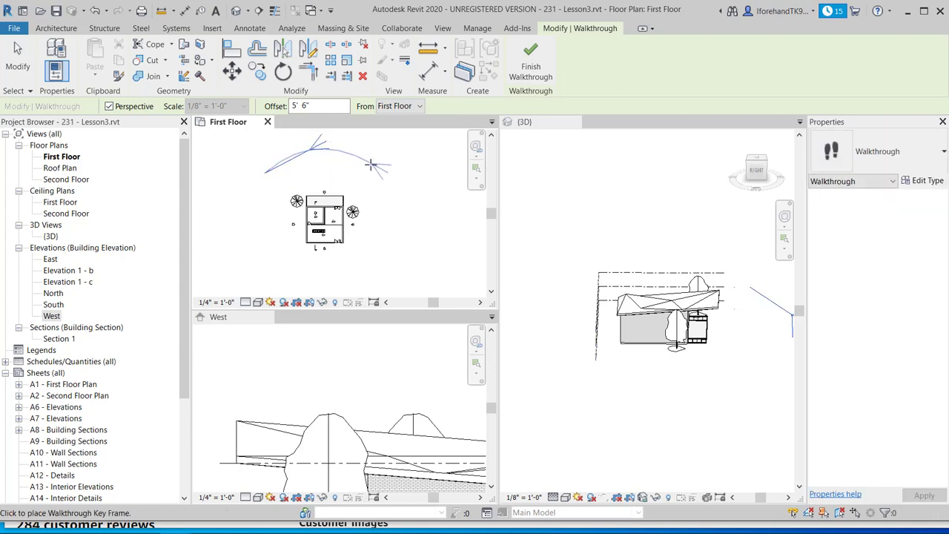
# - Continue the walkthrough path clockwise around the building with five more key frames, ending on the west side, and save the project
pyautogui.click(380, 163)
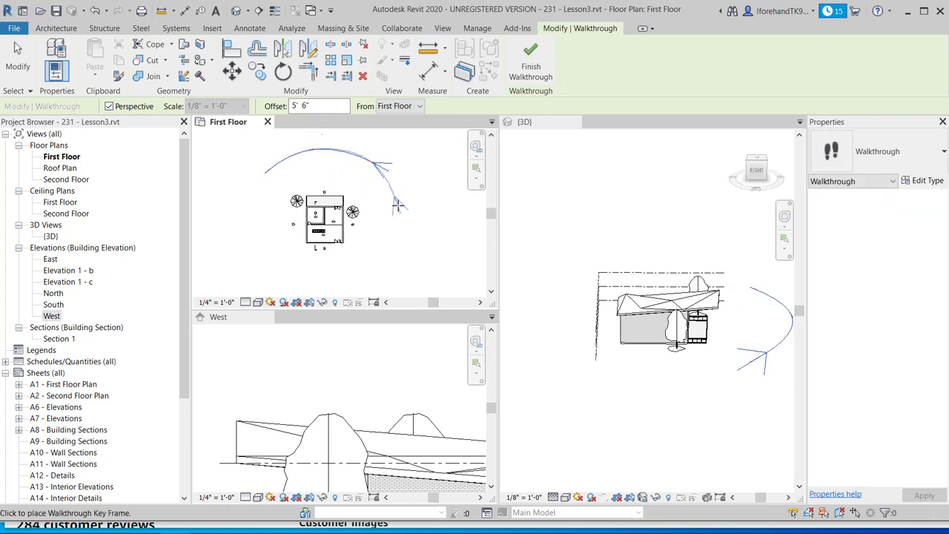
pyautogui.click(398, 245)
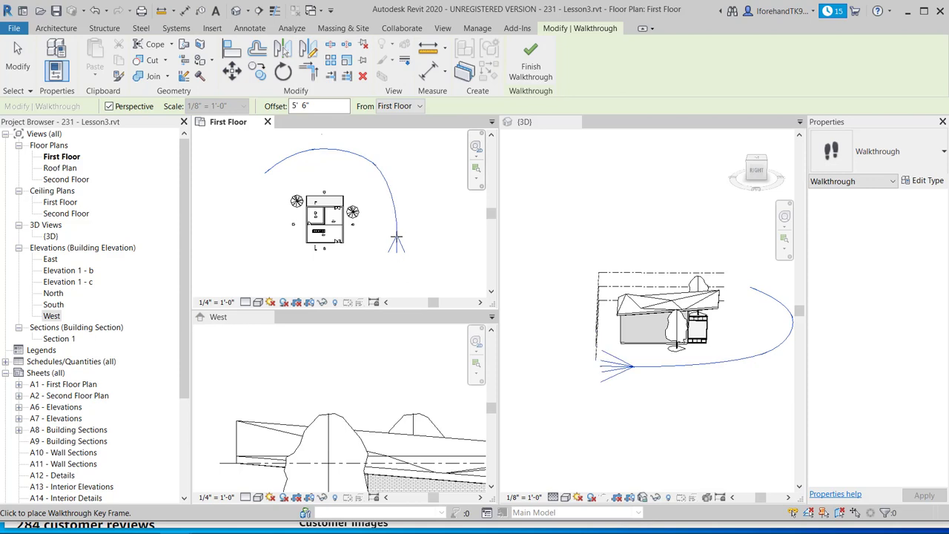
pyautogui.click(346, 277)
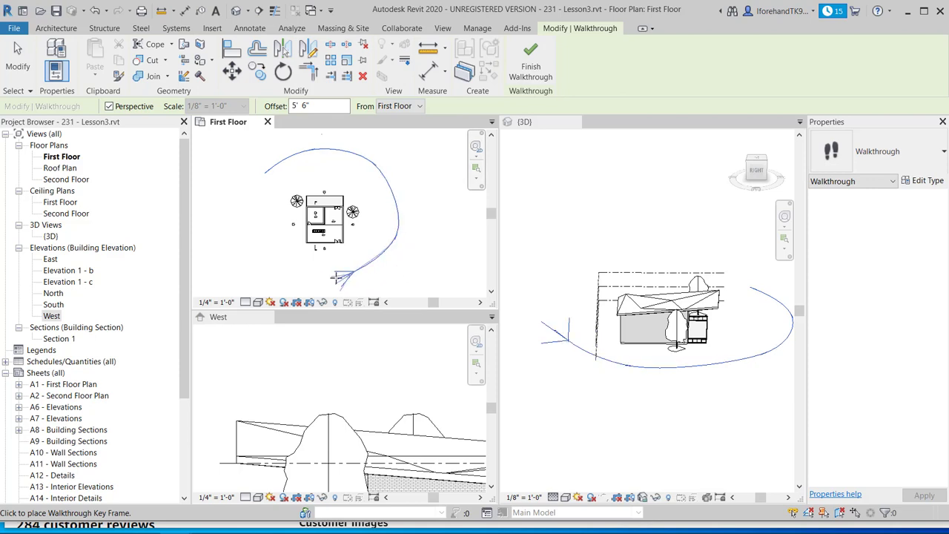
pyautogui.click(258, 262)
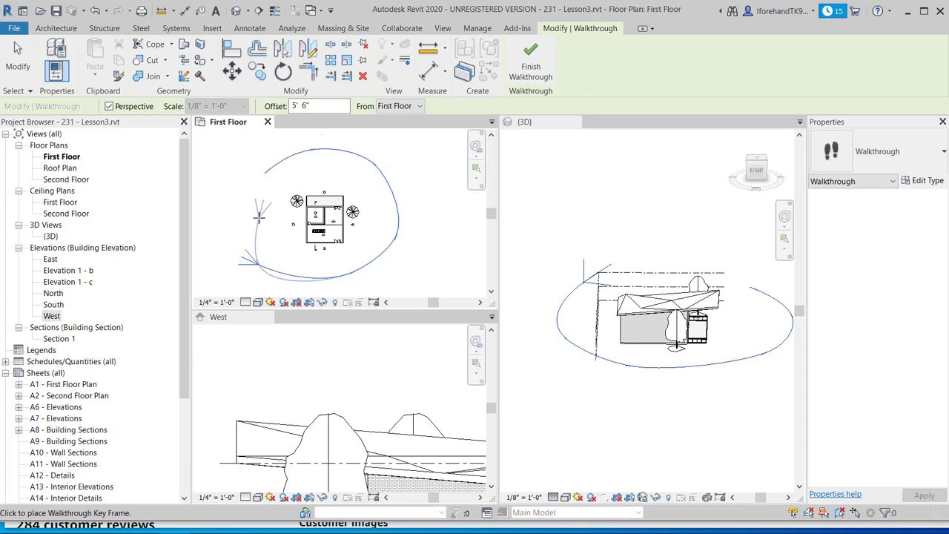
pyautogui.click(259, 217)
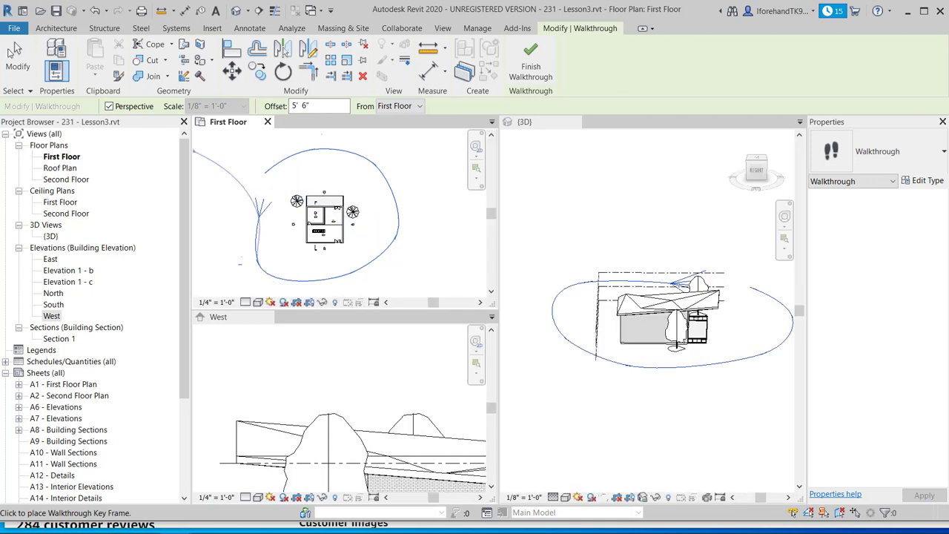
pyautogui.click(18, 56)
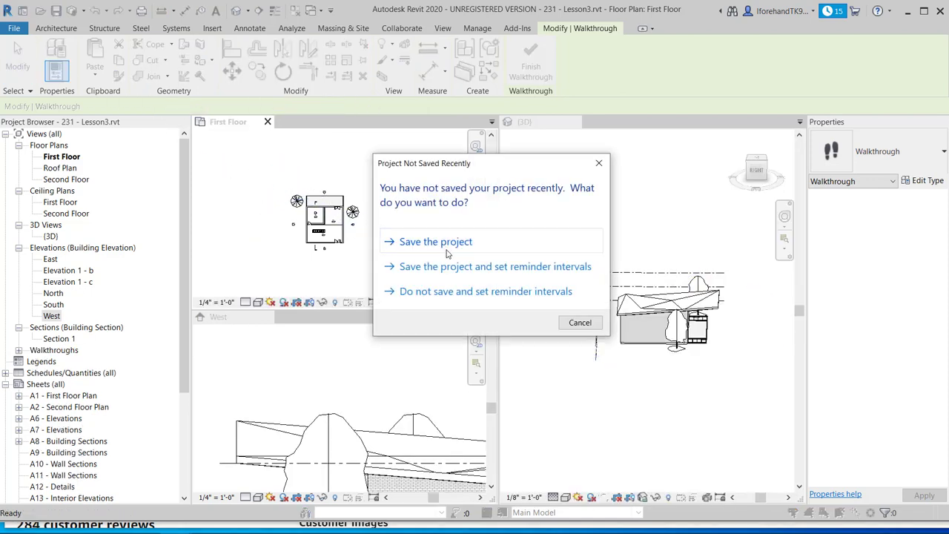
pyautogui.click(443, 243)
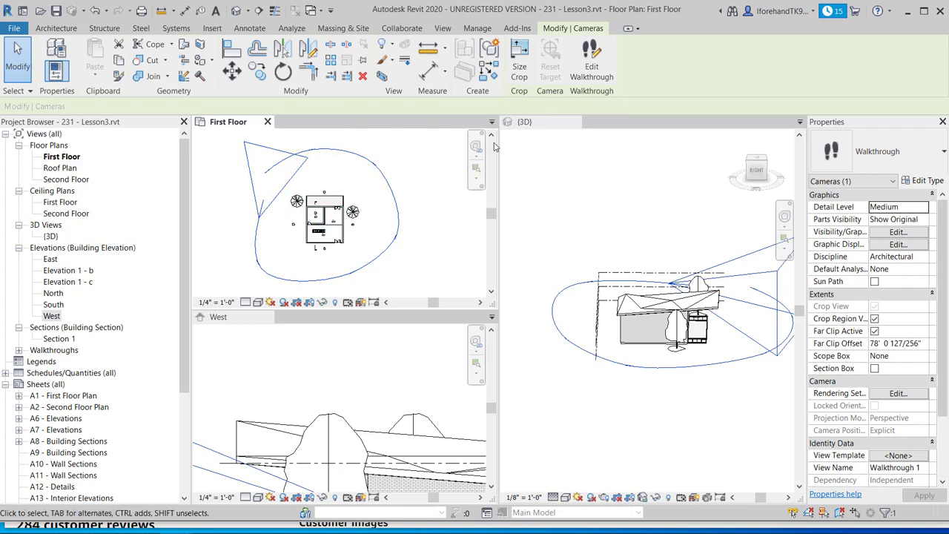
# - Open the walkthrough for editing and step backward and forward through its frames and key frames, ending at frame 300
pyautogui.click(584, 66)
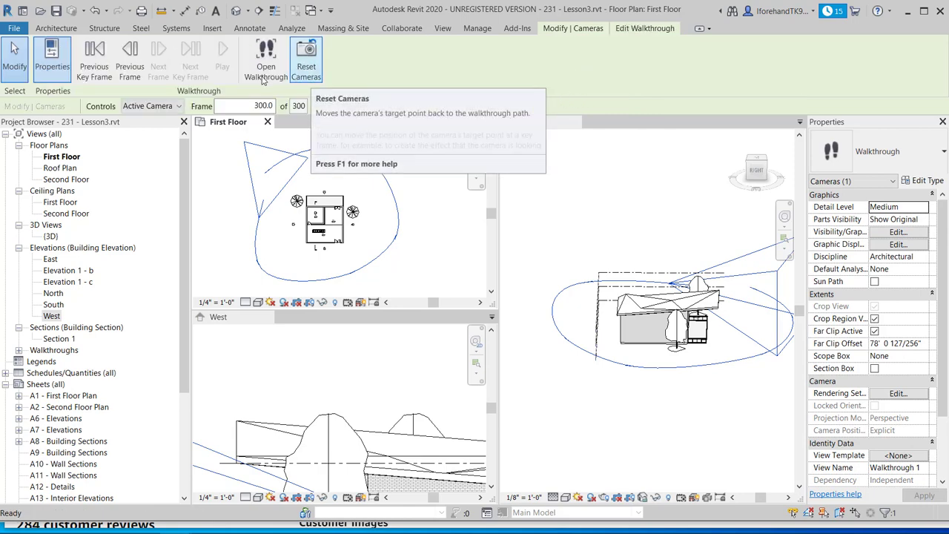
pyautogui.click(86, 64)
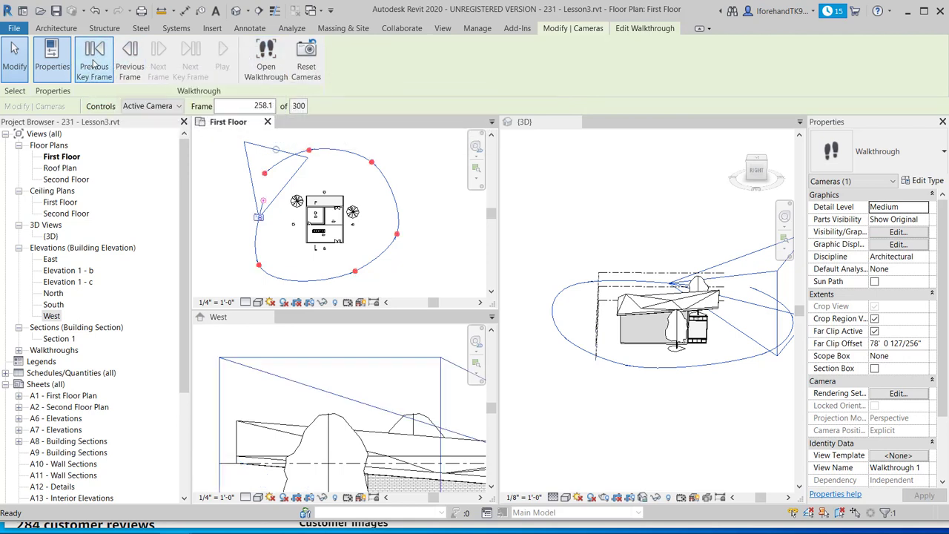
pyautogui.click(125, 65)
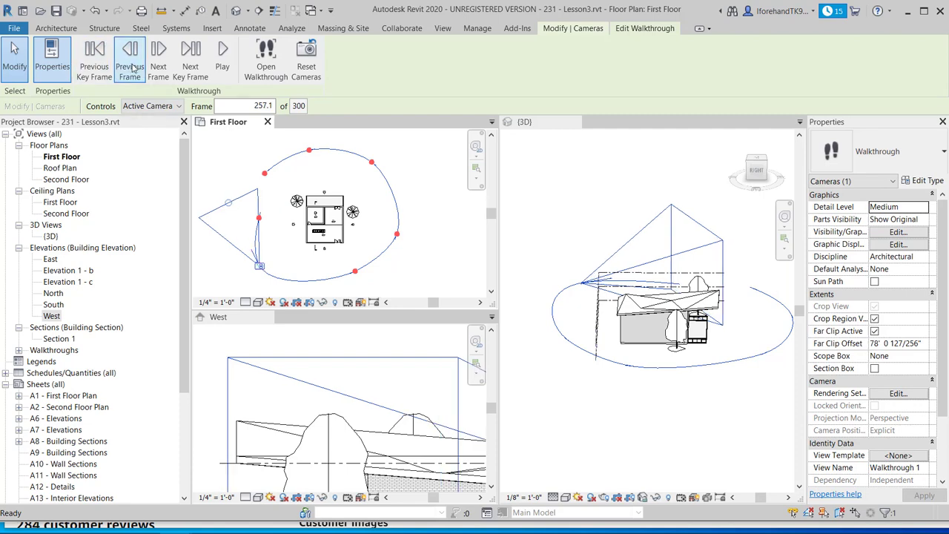
pyautogui.click(127, 64)
pyautogui.click(158, 68)
pyautogui.click(158, 67)
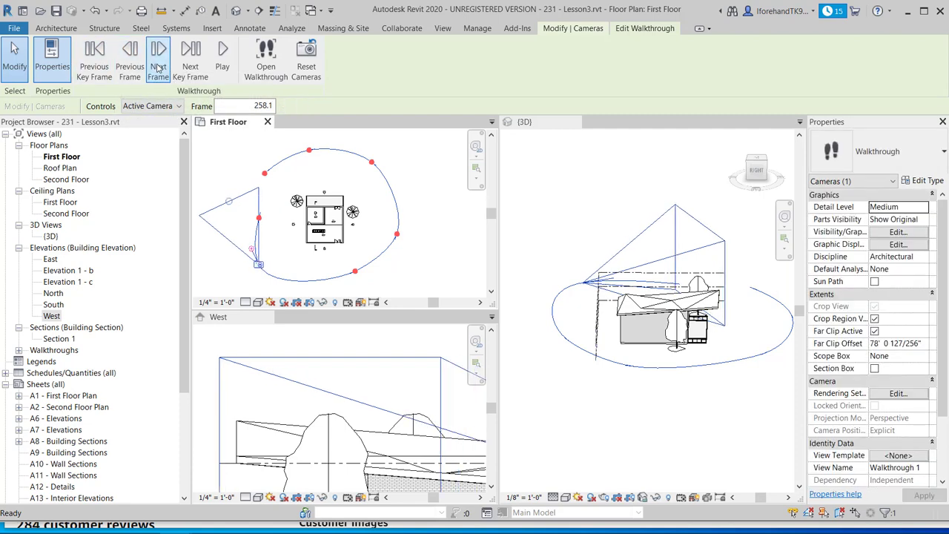
pyautogui.click(188, 67)
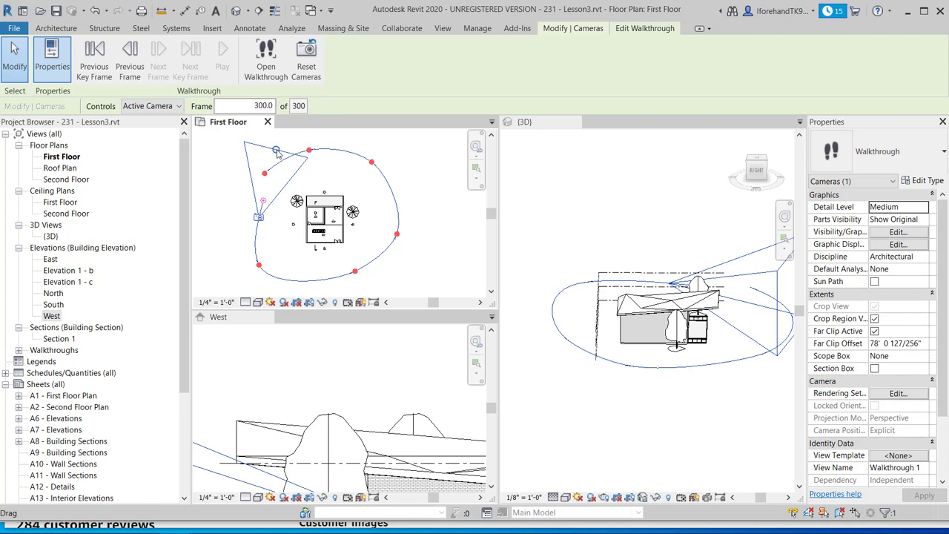
# - Extend the far clip offset at frame 300 to about 89' 4" and aim that camera at the building in the First Floor plan
pyautogui.moveTo(276, 151); pyautogui.dragTo(323, 152)
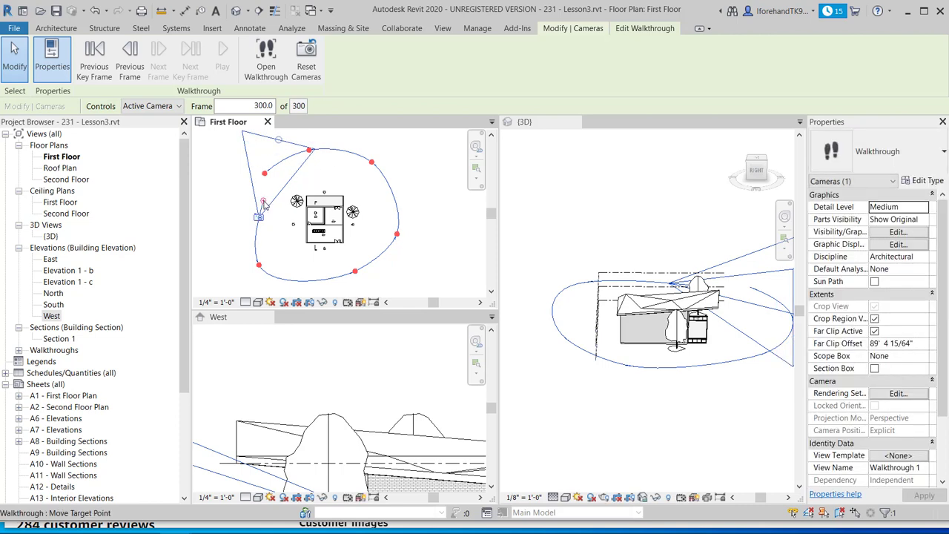
pyautogui.moveTo(264, 204); pyautogui.dragTo(279, 221)
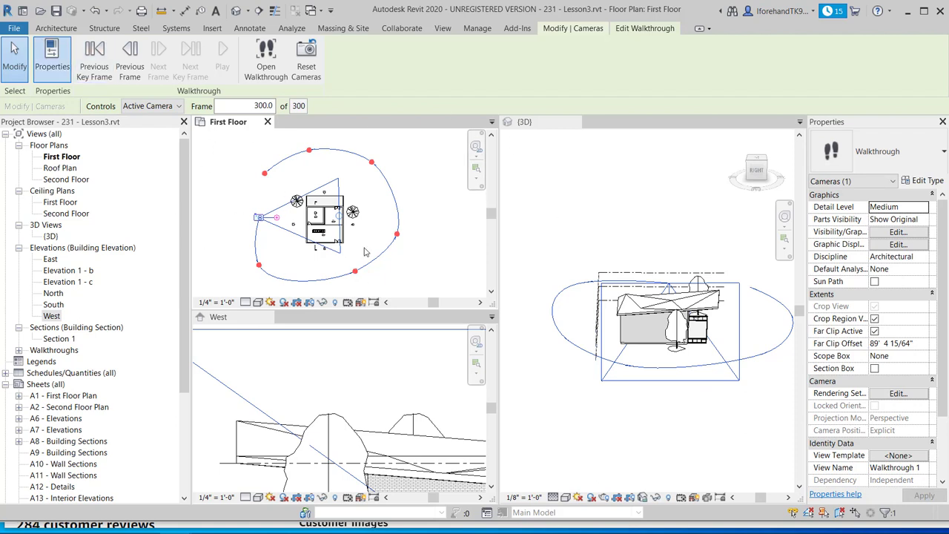
pyautogui.click(695, 313)
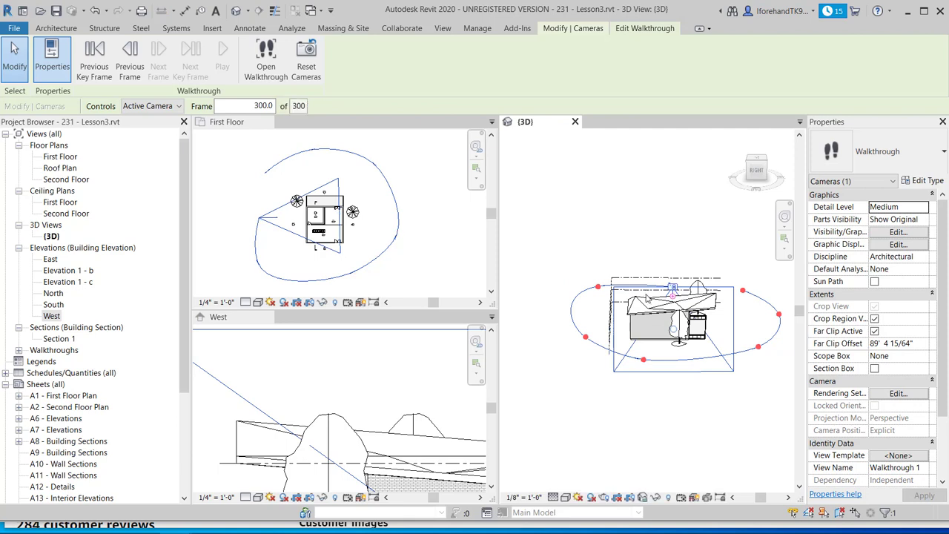
pyautogui.click(223, 223)
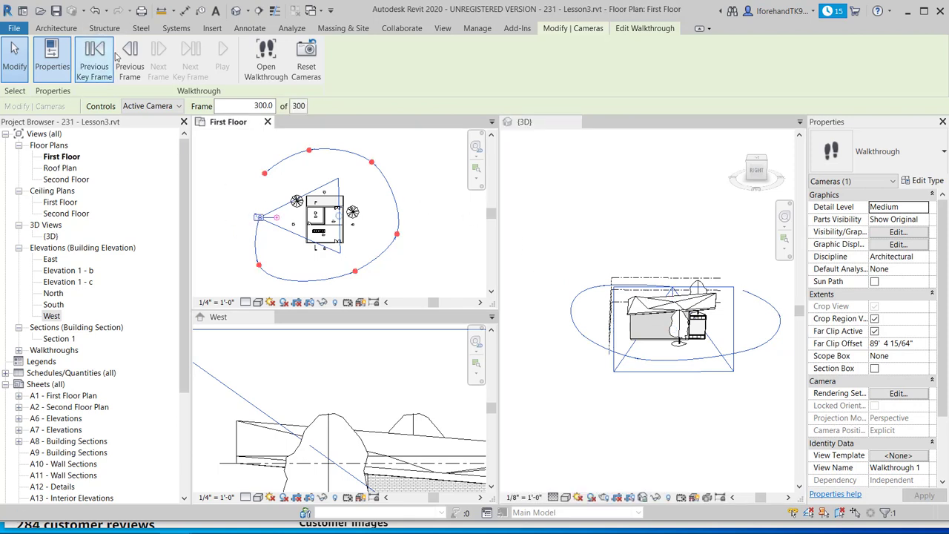
# - Aim the walkthrough cameras at key frames 258.1 and 189.4 toward the building, and go back to the key frame at 147.8
pyautogui.click(92, 62)
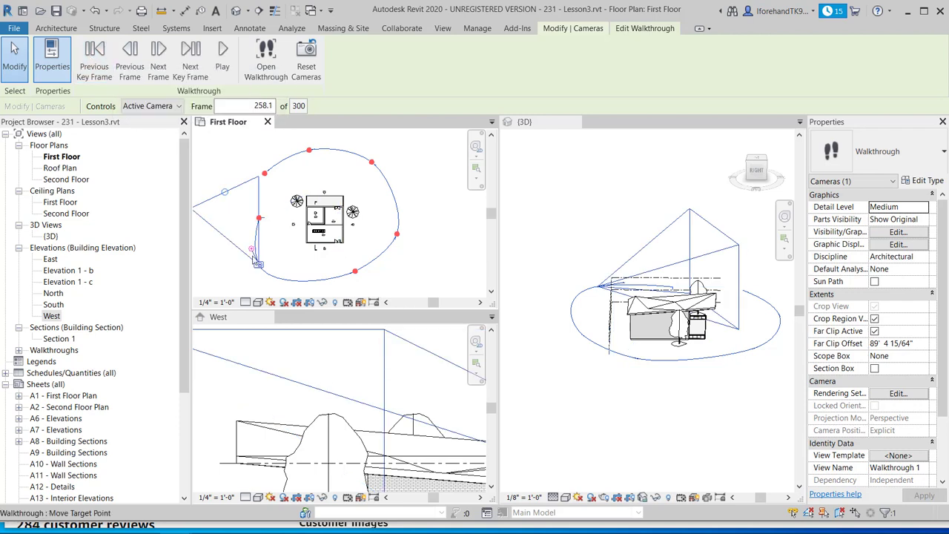
pyautogui.moveTo(252, 249); pyautogui.dragTo(281, 258)
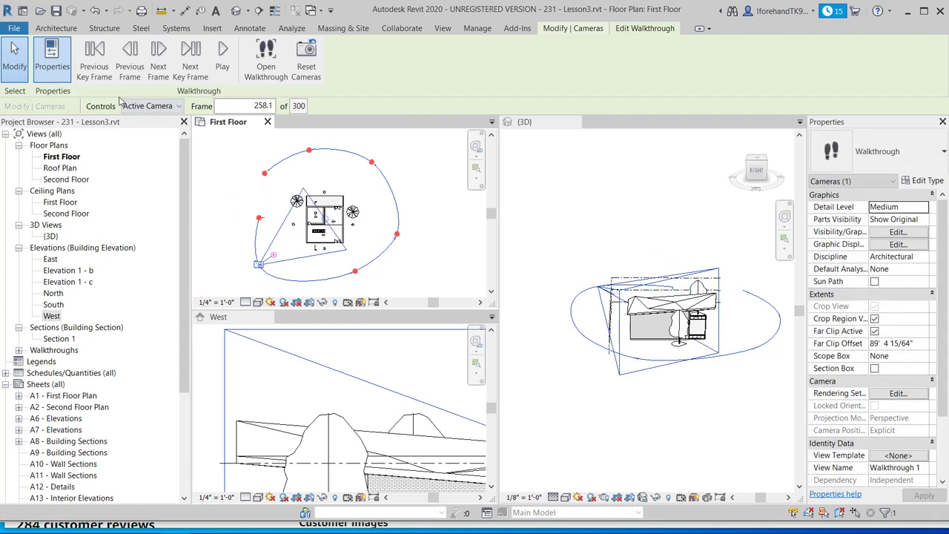
pyautogui.click(94, 59)
pyautogui.scroll(-1, 341, 276)
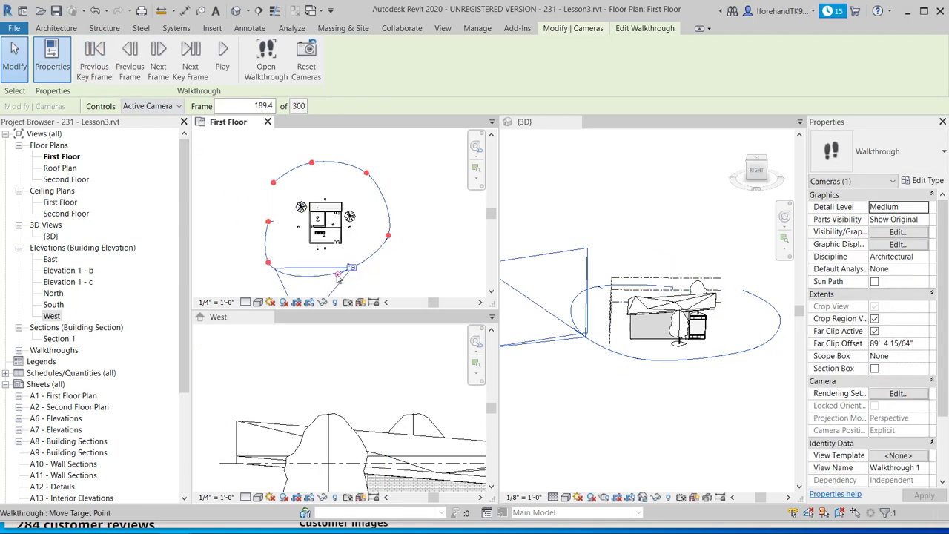
pyautogui.moveTo(348, 267); pyautogui.dragTo(342, 256)
pyautogui.click(87, 74)
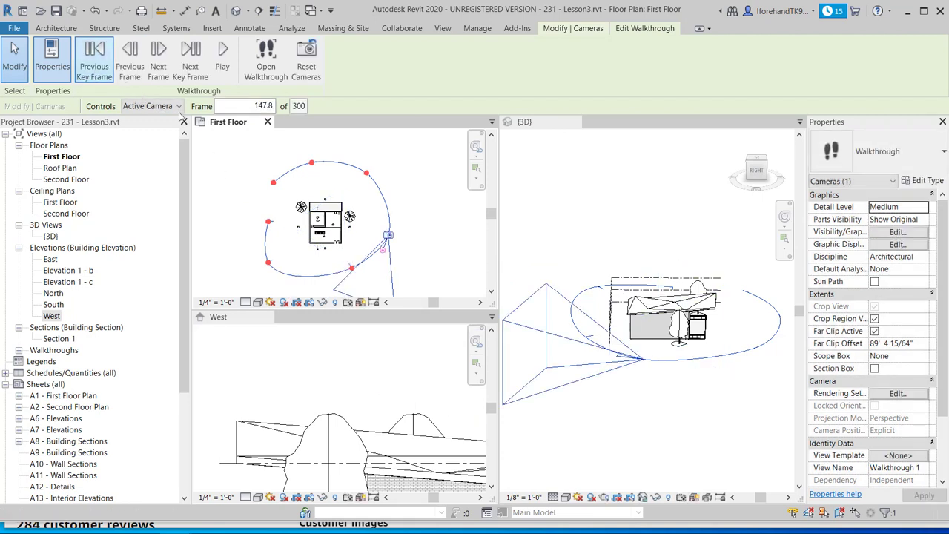
# - Aim the walkthrough cameras at key frames 147.8, 93.3 and 44.7 toward the building in the First Floor plan
pyautogui.moveTo(383, 252); pyautogui.dragTo(355, 235)
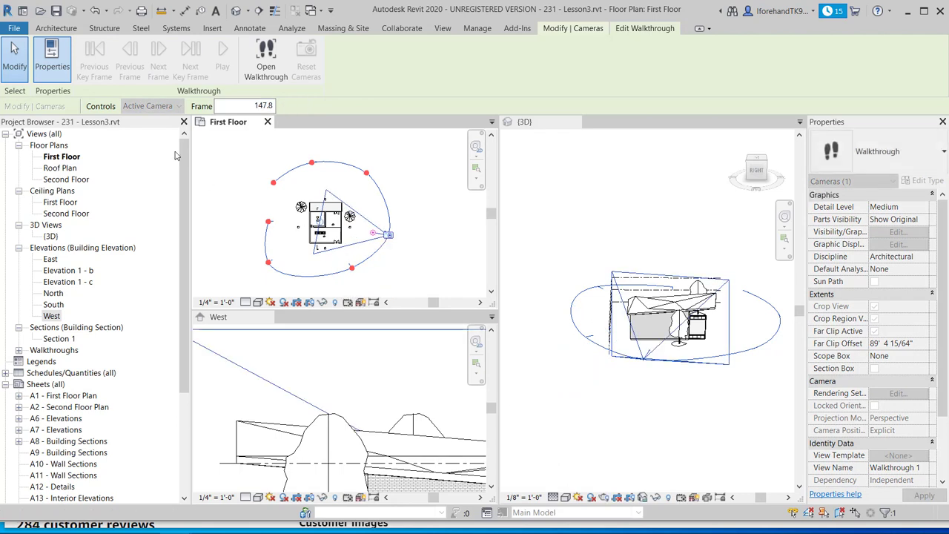
pyautogui.click(96, 67)
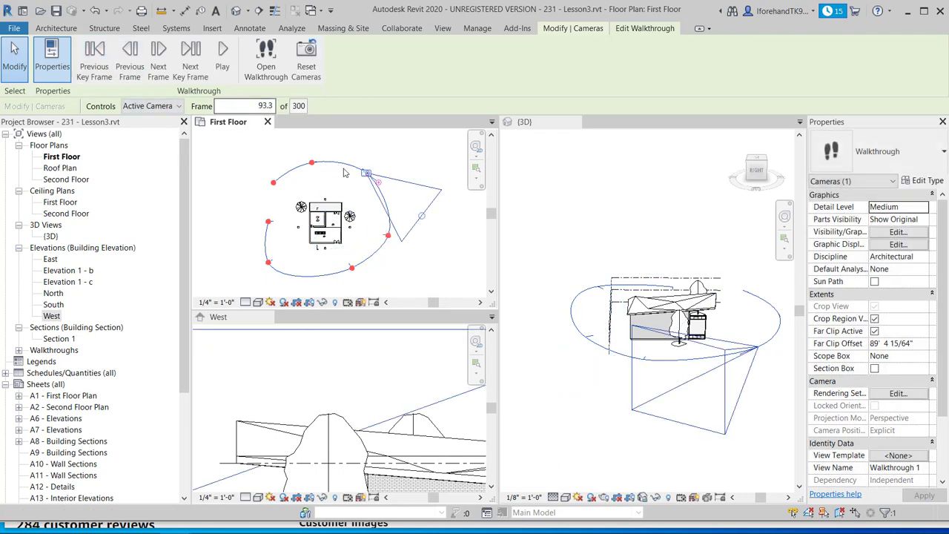
pyautogui.moveTo(369, 181); pyautogui.dragTo(351, 191)
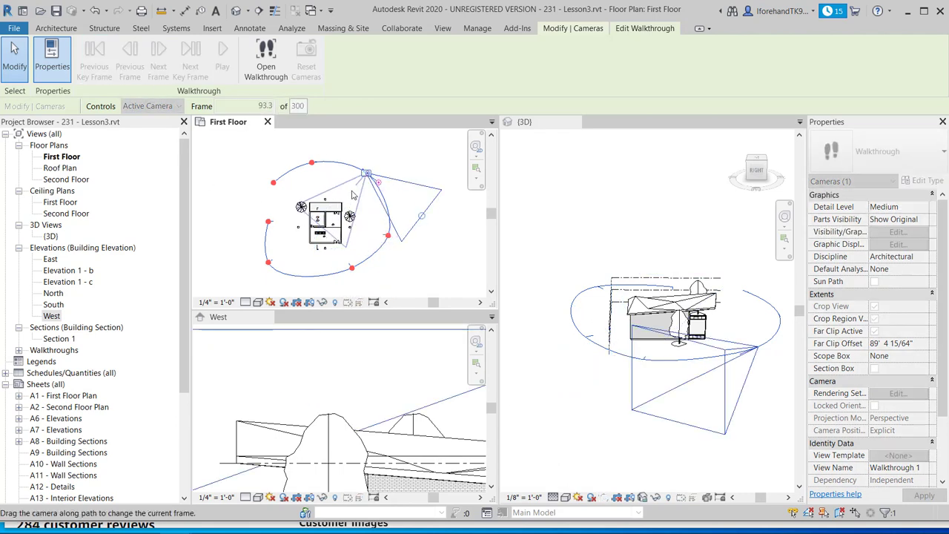
pyautogui.click(106, 67)
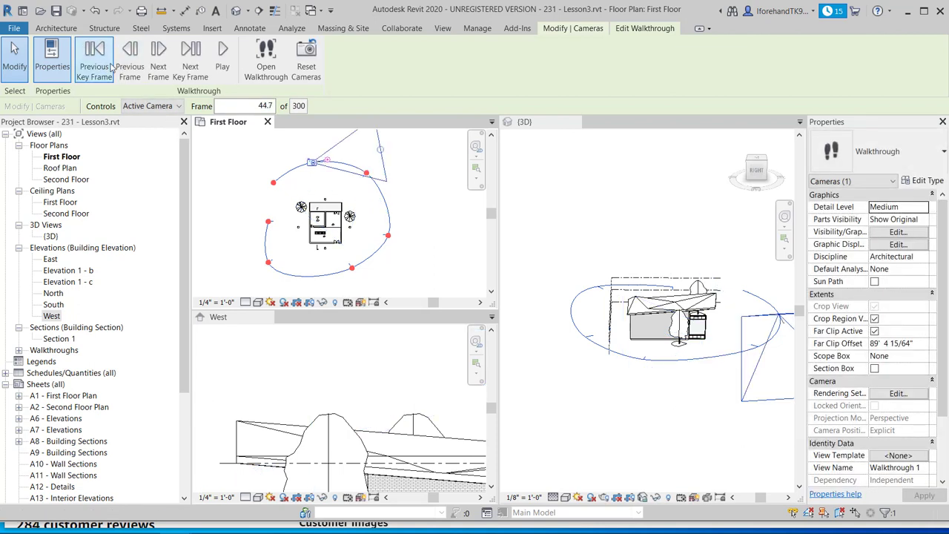
pyautogui.moveTo(330, 159); pyautogui.dragTo(321, 197)
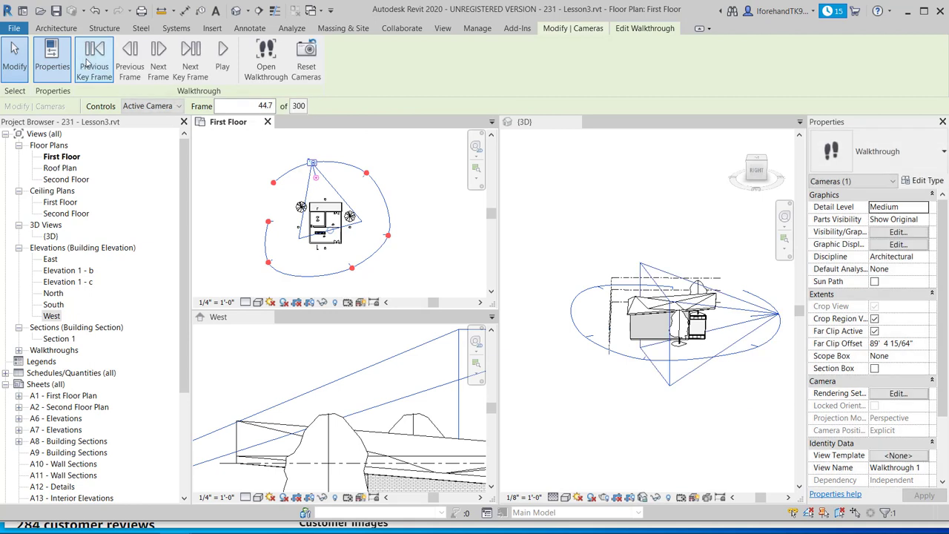
# - Go back to frame 1 and turn its camera slightly clockwise toward the building in the First Floor plan
pyautogui.click(95, 65)
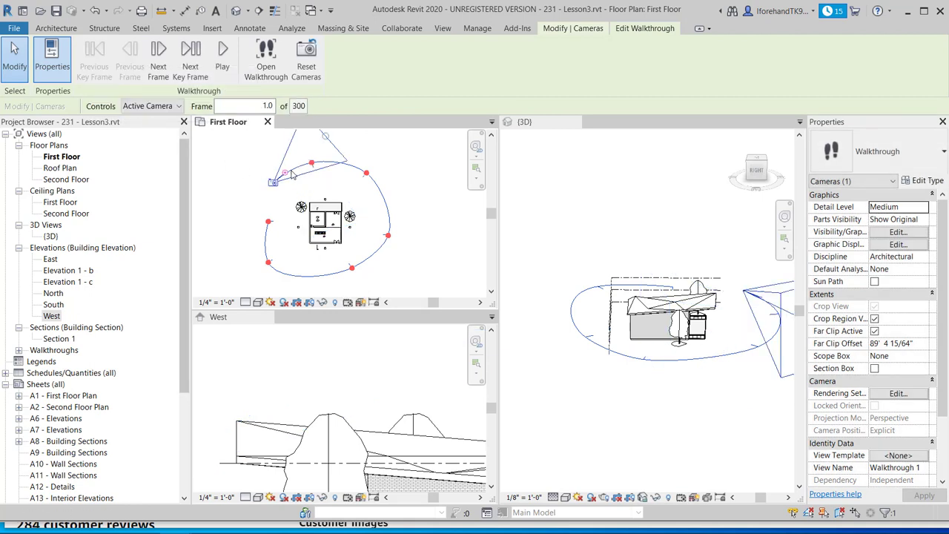
pyautogui.moveTo(285, 173)
pyautogui.mouseDown()
pyautogui.moveTo(292, 191)
pyautogui.moveTo(295, 179)
pyautogui.mouseUp()
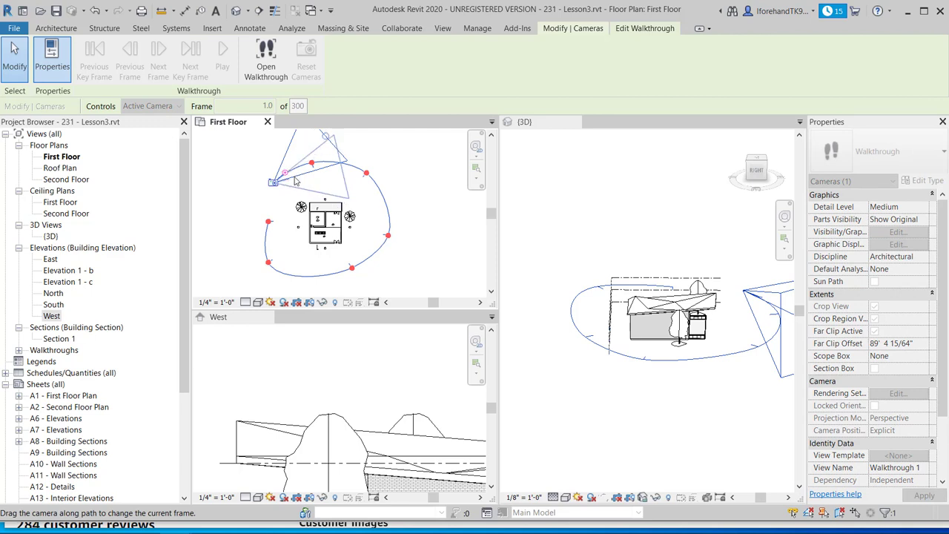
pyautogui.moveTo(295, 180); pyautogui.dragTo(300, 184)
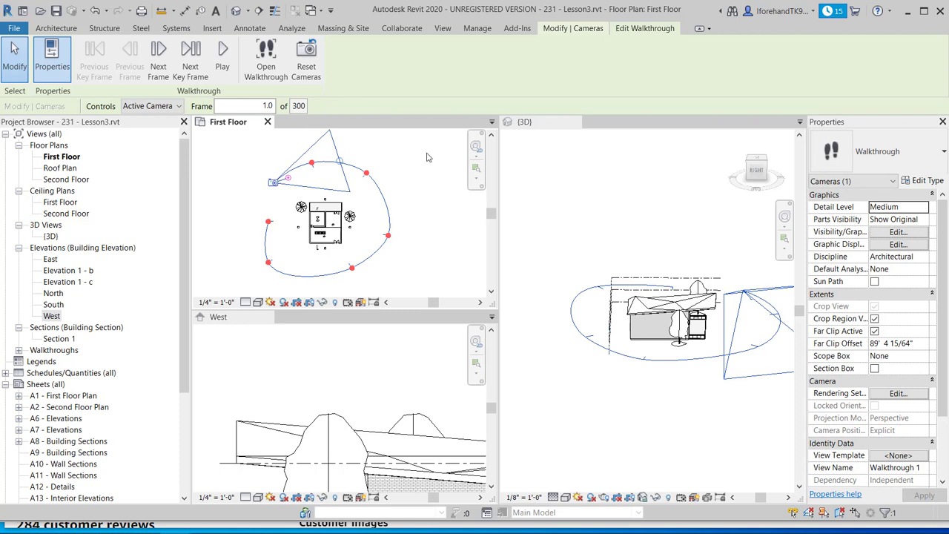
# - Open the walkthrough view and move the active camera along the path to frame 110.3 in the West elevation
pyautogui.click(523, 150)
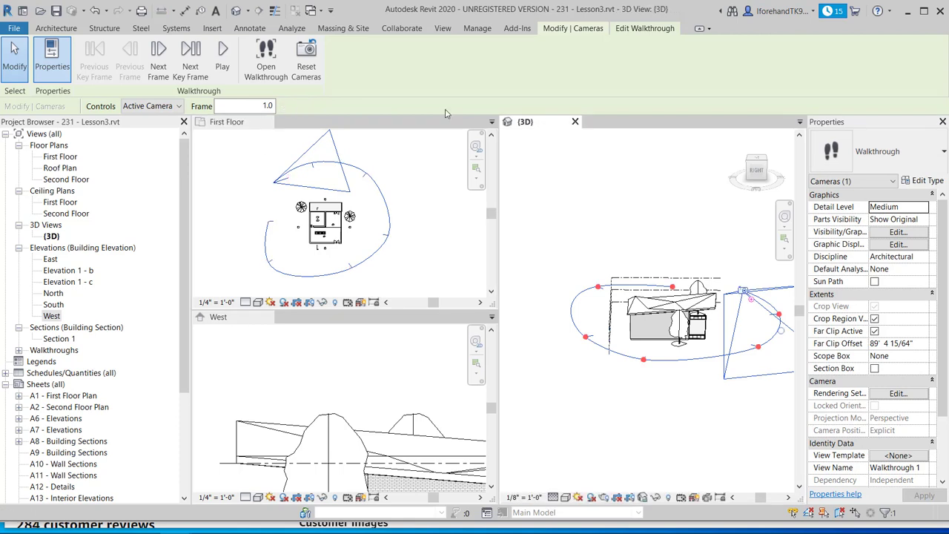
pyautogui.click(264, 56)
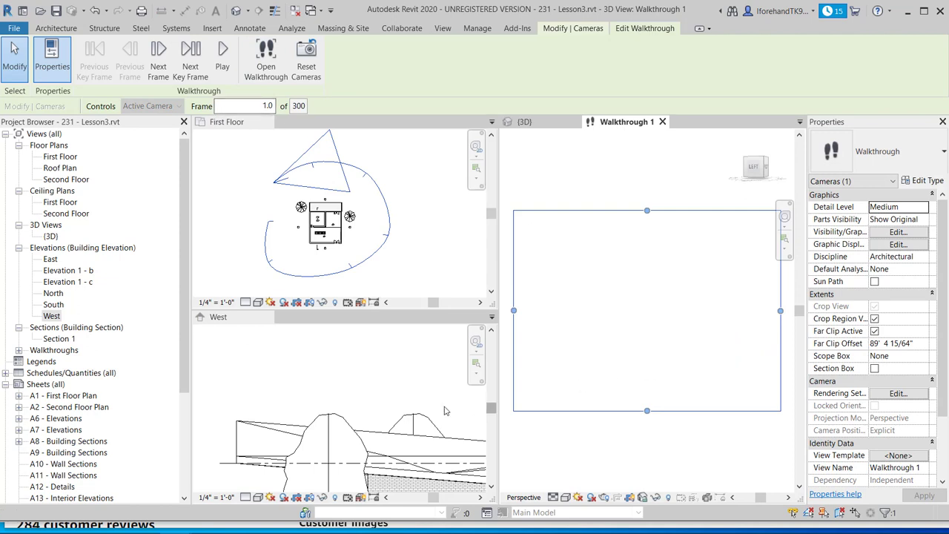
pyautogui.scroll(-6, 370, 382)
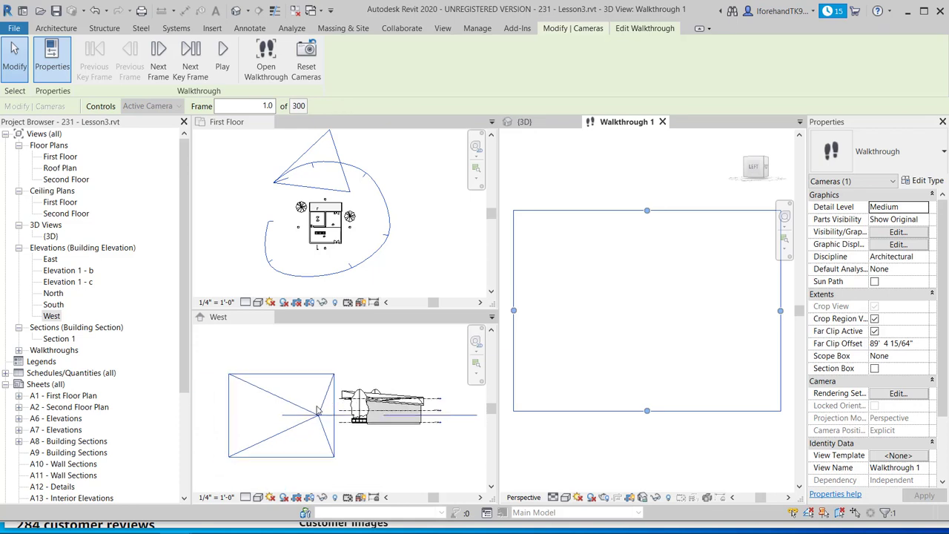
pyautogui.click(317, 411)
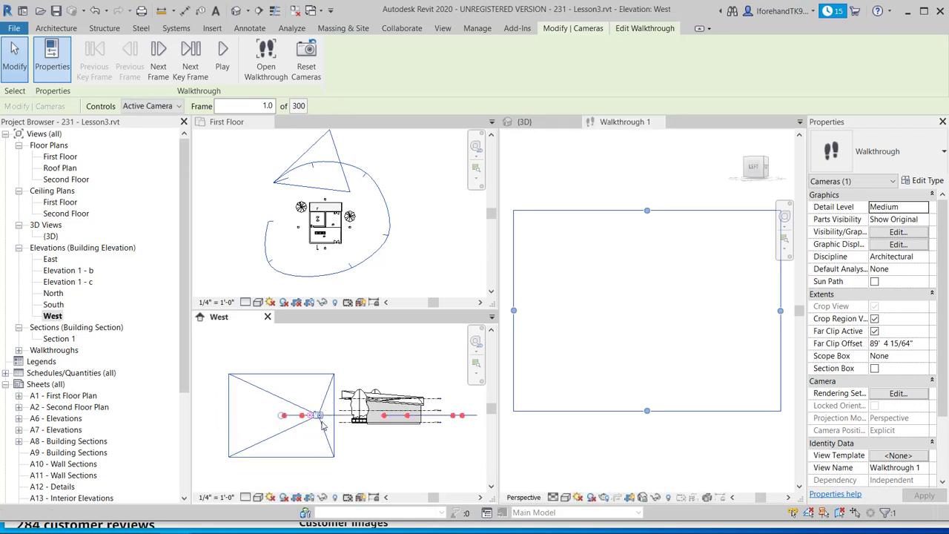
pyautogui.scroll(2, 323, 425)
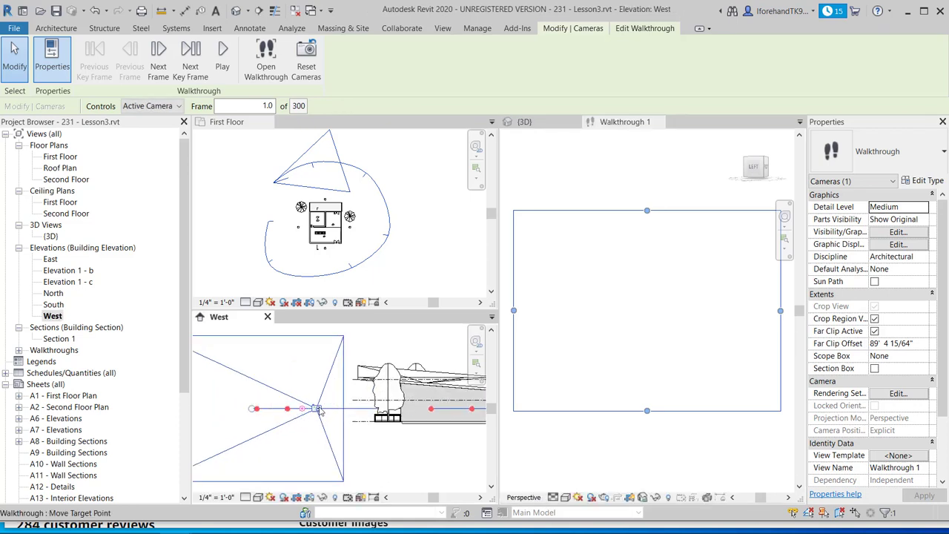
pyautogui.moveTo(318, 413)
pyautogui.mouseDown()
pyautogui.moveTo(315, 381)
pyautogui.moveTo(311, 406)
pyautogui.moveTo(293, 412)
pyautogui.moveTo(322, 412)
pyautogui.mouseUp()
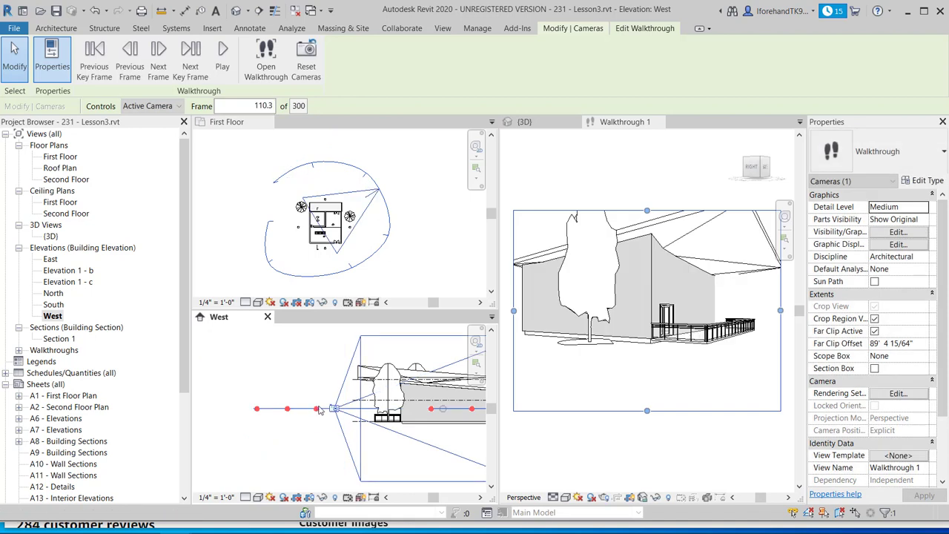
# - Step back through the key frames to frame 1 and play the walkthrough
pyautogui.scroll(2, 301, 229)
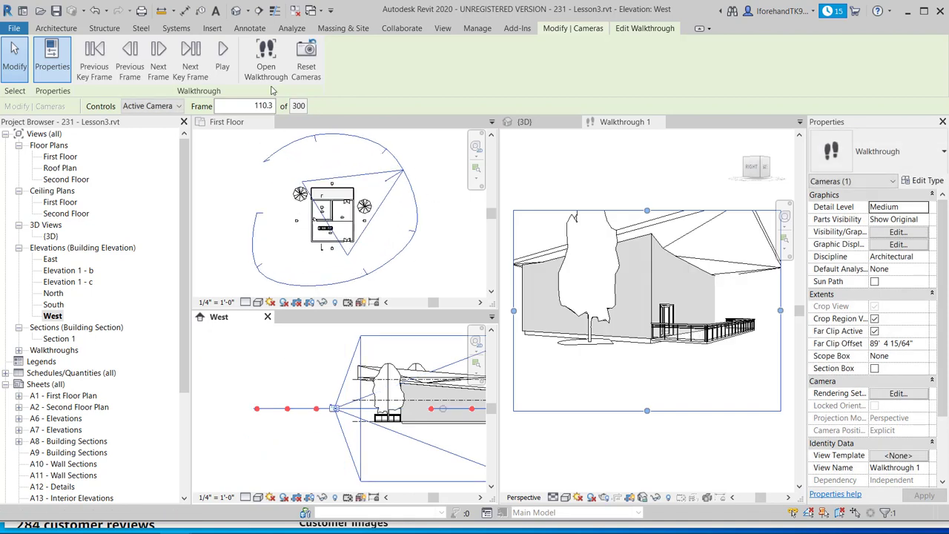
pyautogui.click(94, 65)
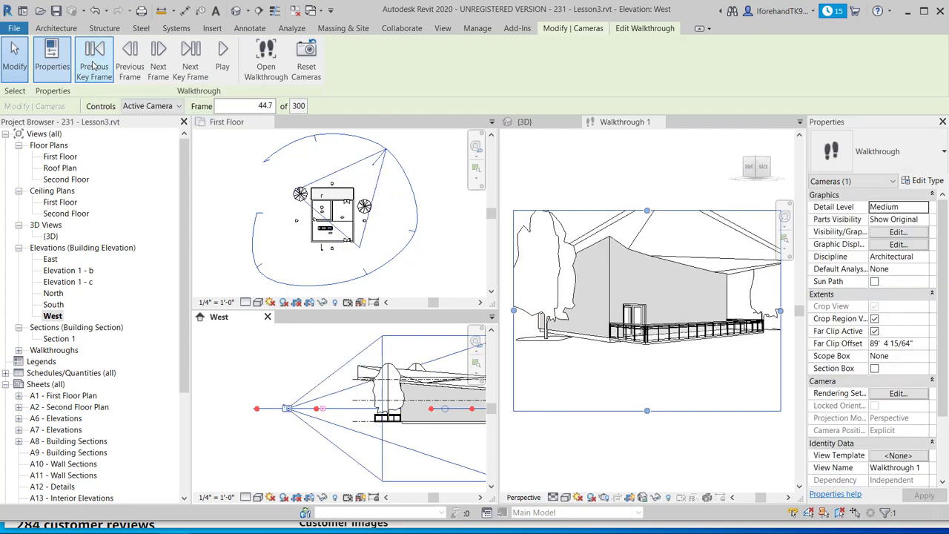
pyautogui.click(94, 66)
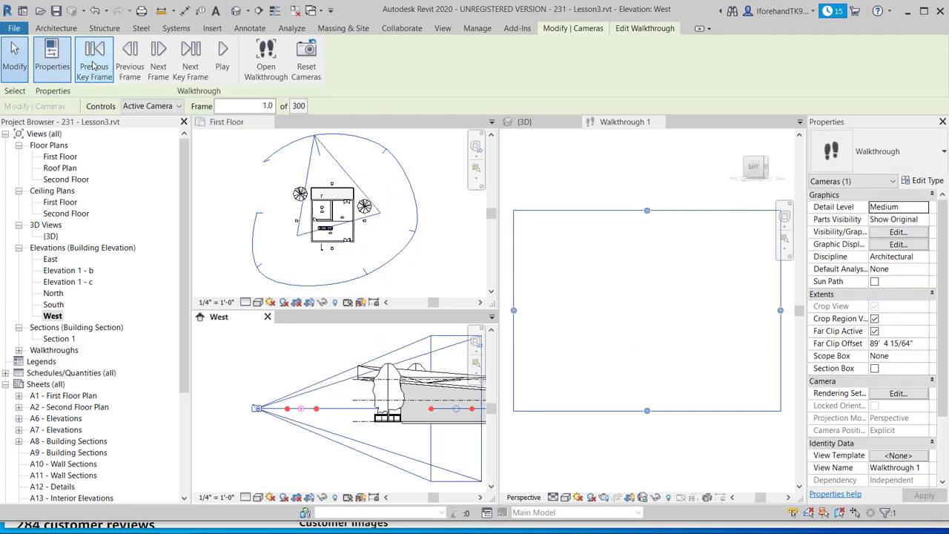
pyautogui.click(220, 59)
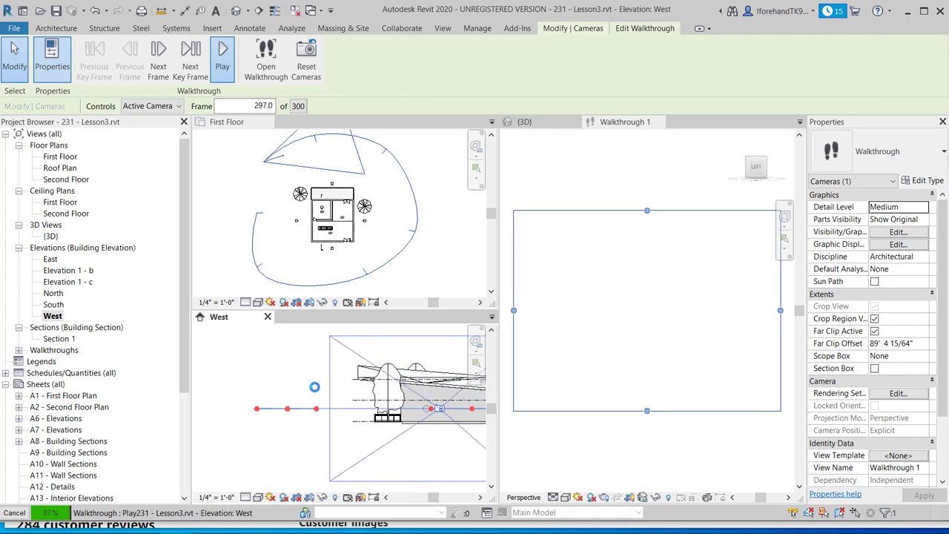
# - Play the walkthrough again from its own perspective view and quit editing it
pyautogui.click(674, 253)
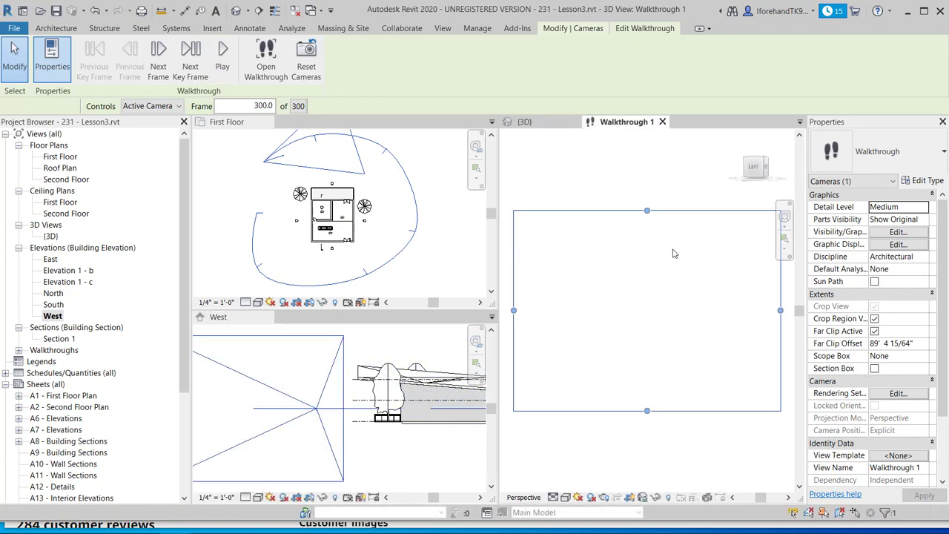
pyautogui.click(616, 173)
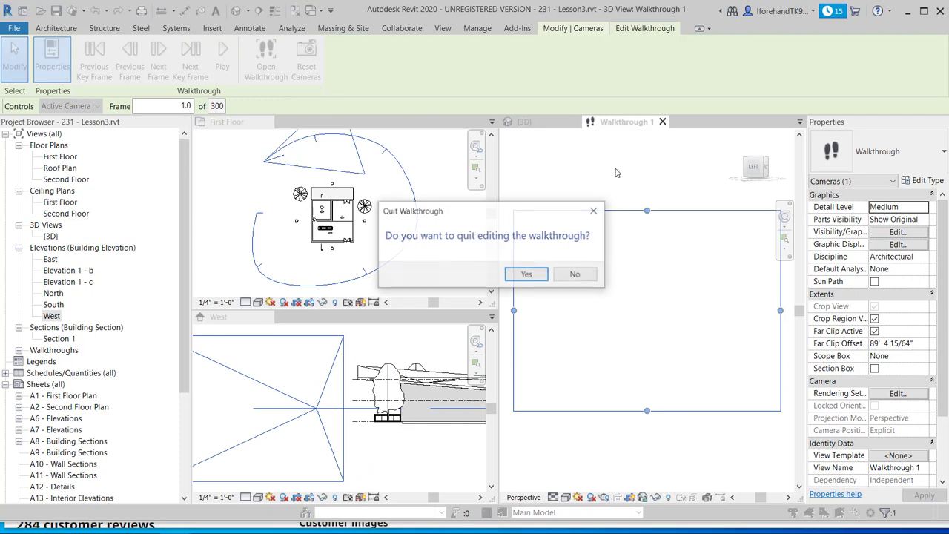
pyautogui.click(576, 275)
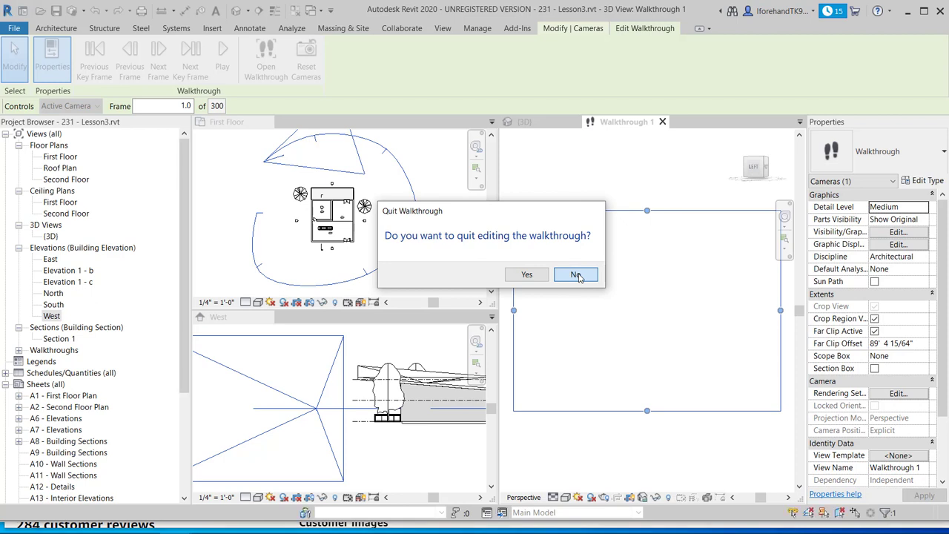
pyautogui.click(577, 275)
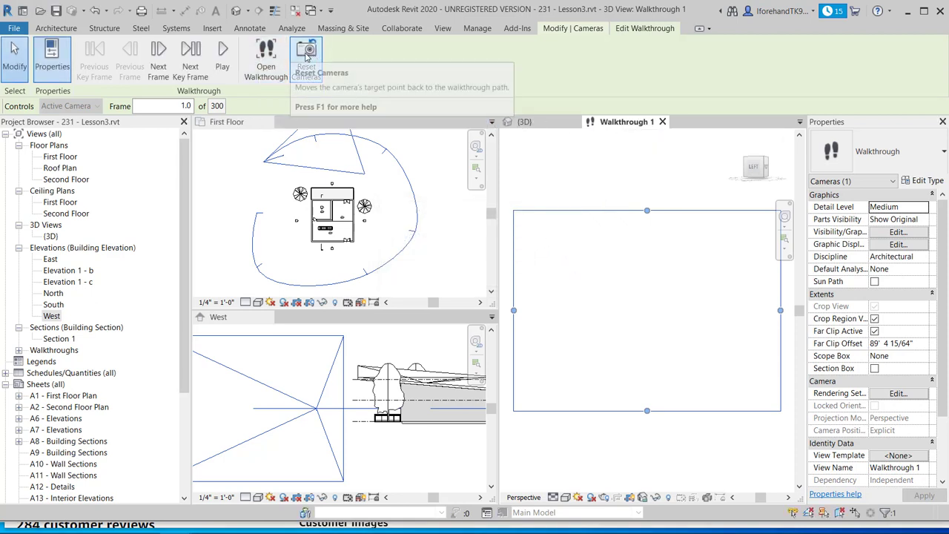
pyautogui.click(224, 58)
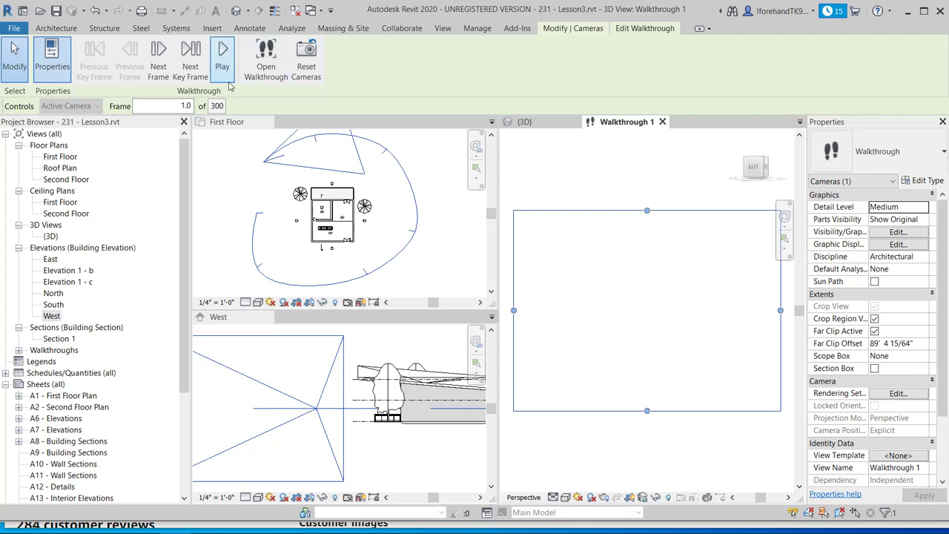
pyautogui.click(584, 170)
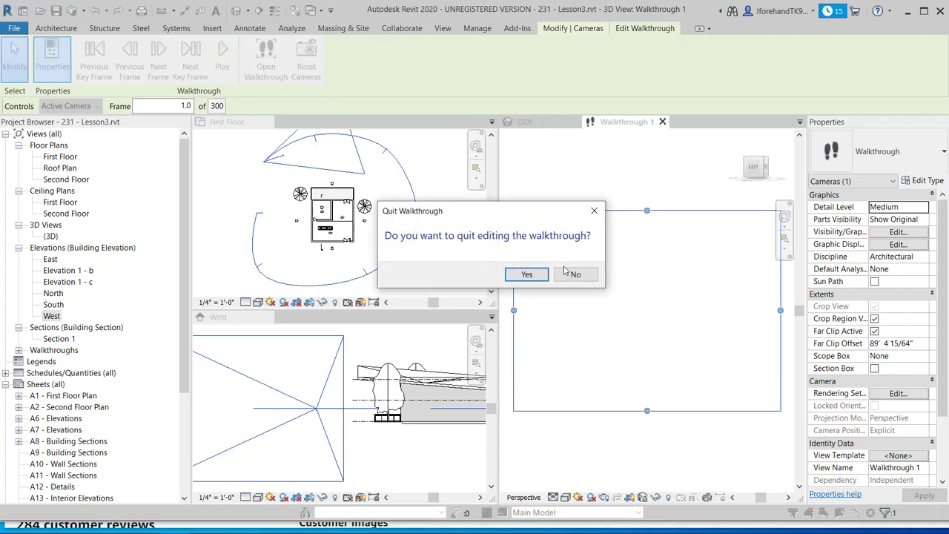
pyautogui.click(526, 274)
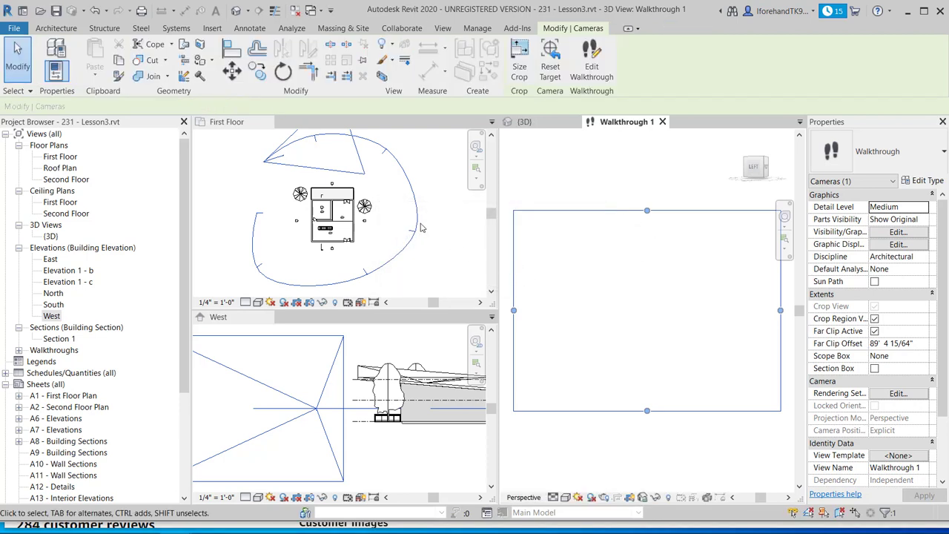
# - Start exporting the walkthrough as an animation and set its visual style to Shaded with Edges
pyautogui.click(11, 28)
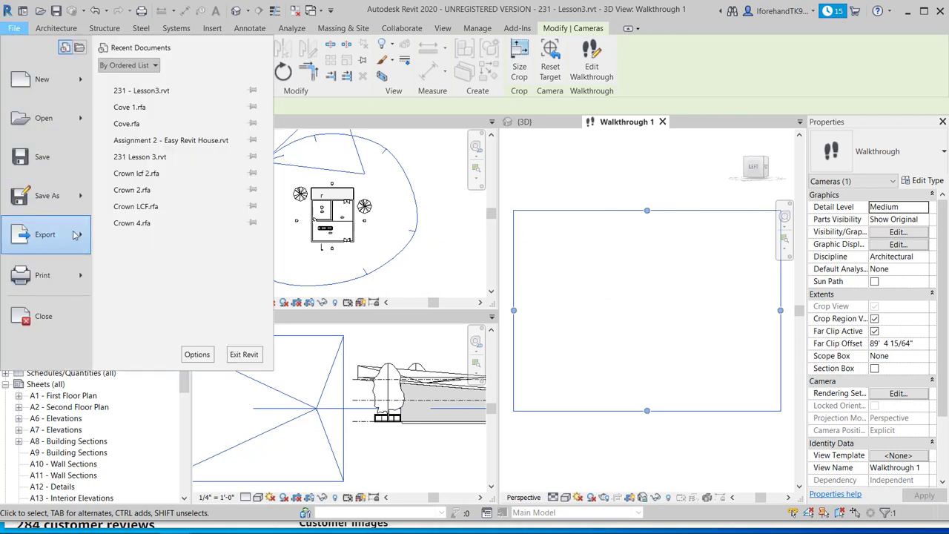
pyautogui.moveTo(77, 236)
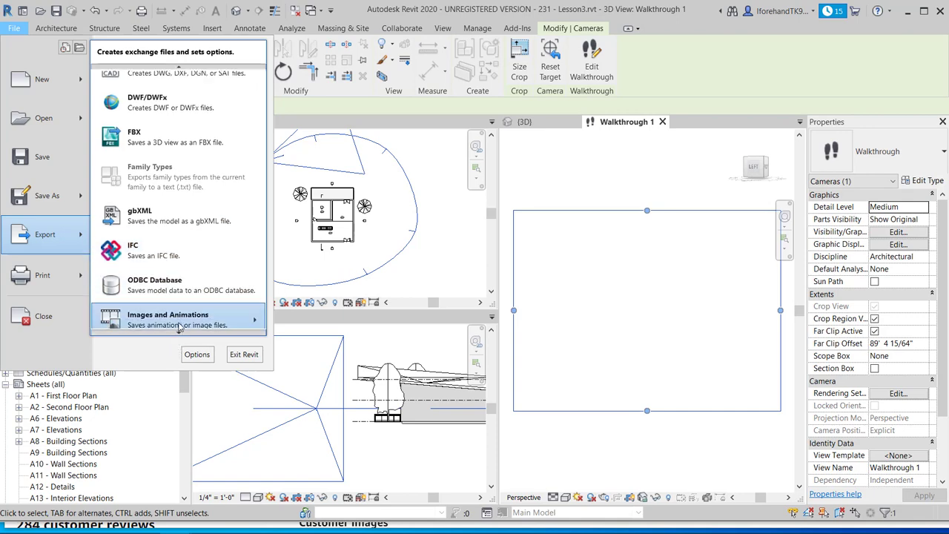
pyautogui.moveTo(182, 327)
pyautogui.click(296, 314)
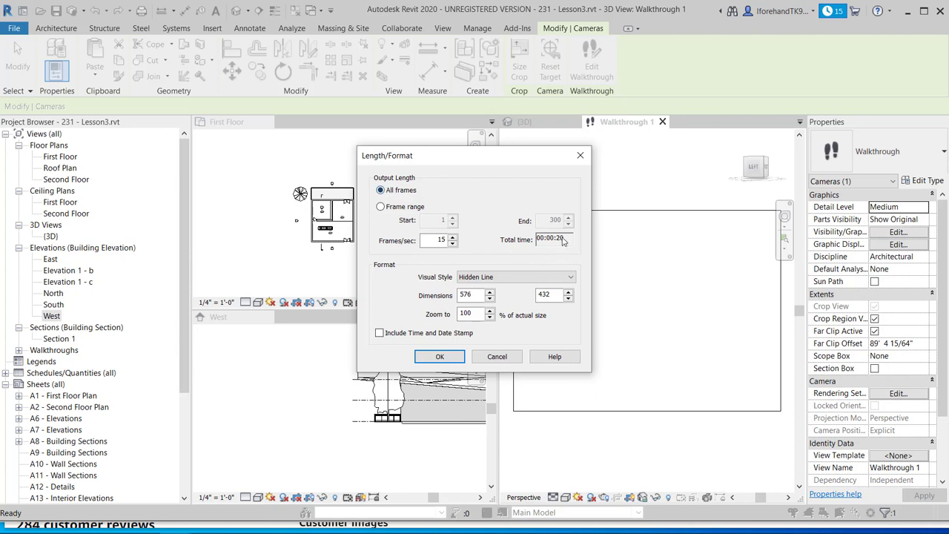
pyautogui.click(495, 278)
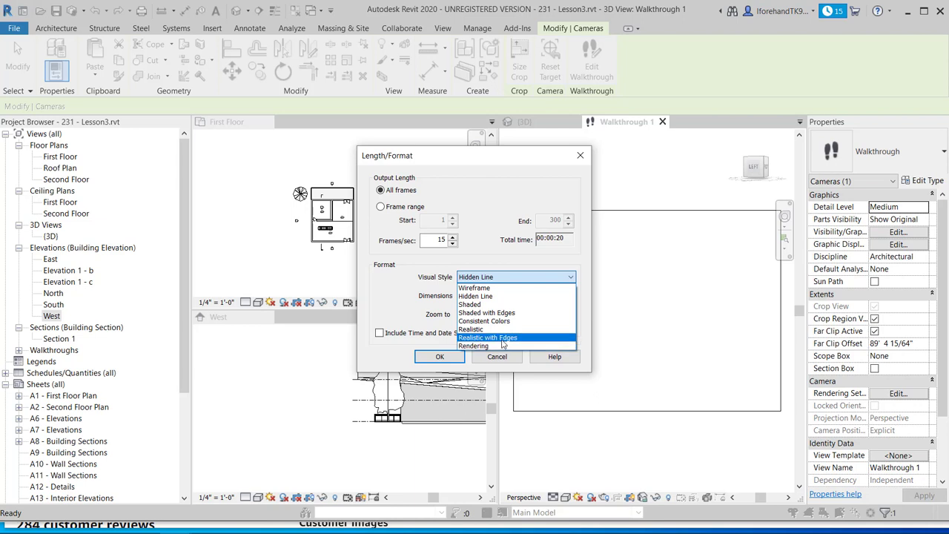
pyautogui.click(477, 313)
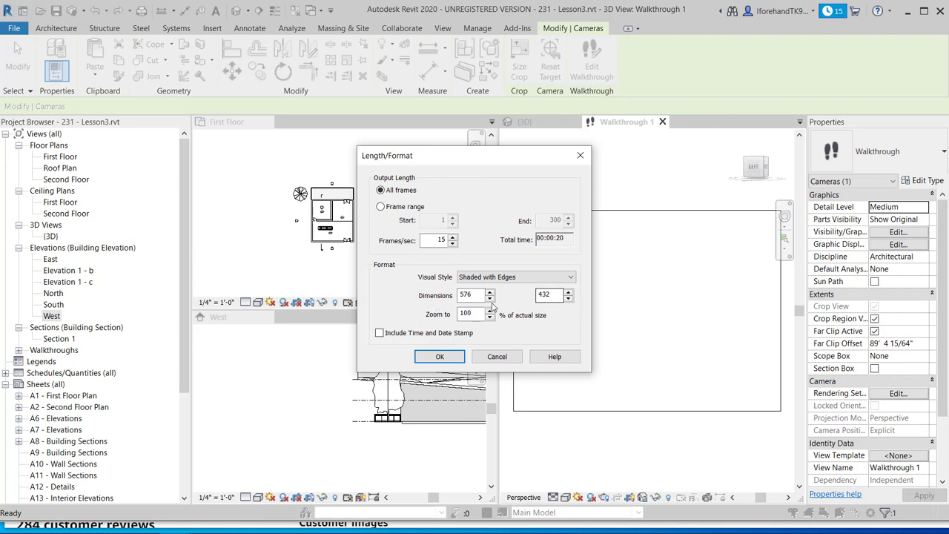
# - Save the walkthrough export to the Desktop as AVI file "231 - Lesson3 Walkthrough 1" with Full Frames (Uncompressed) compression
pyautogui.click(441, 358)
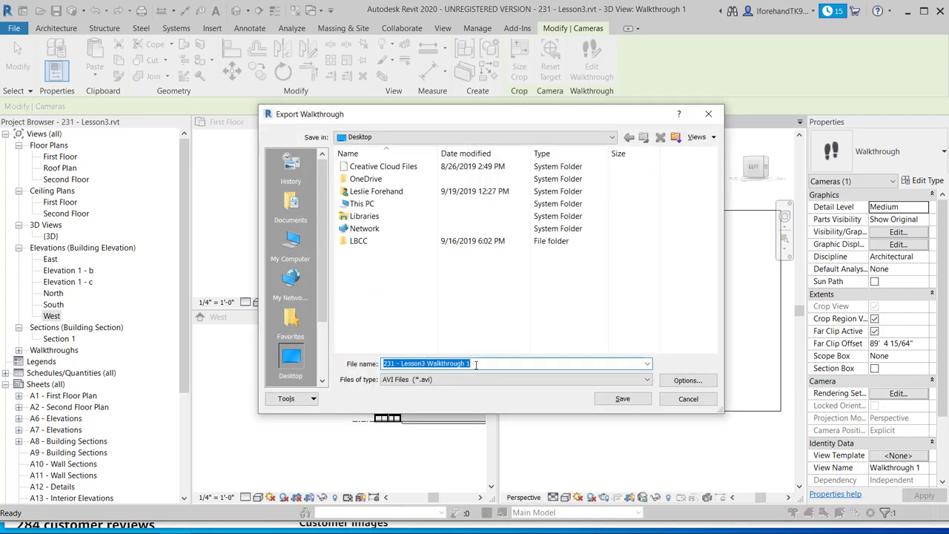
pyautogui.click(626, 399)
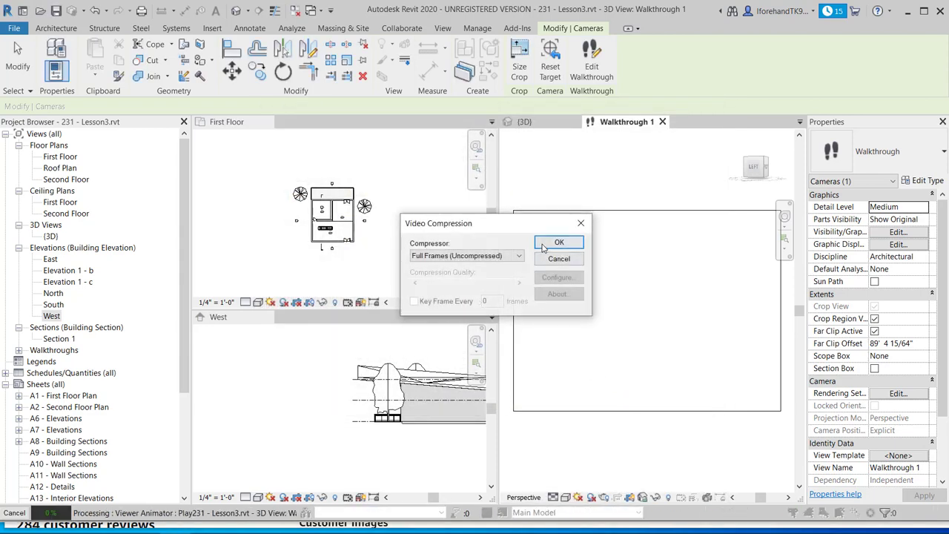
pyautogui.click(544, 246)
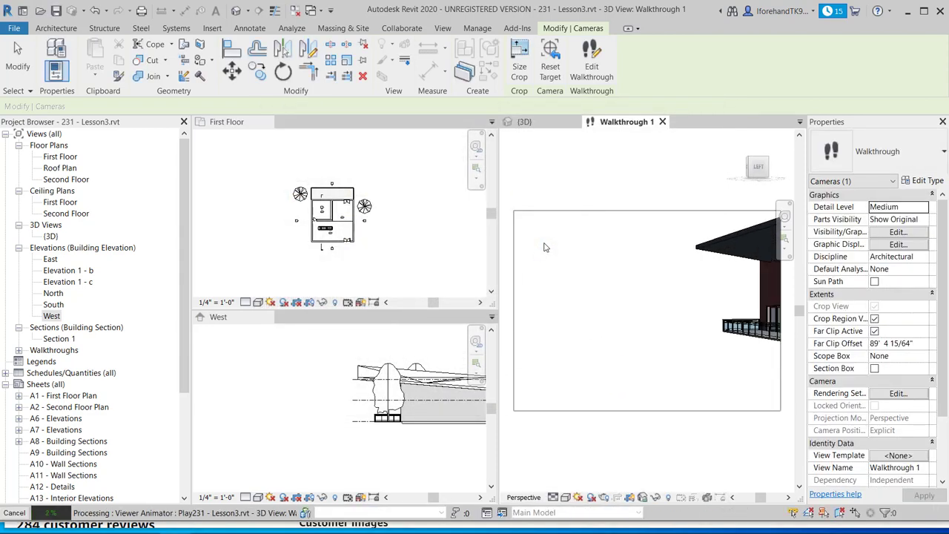